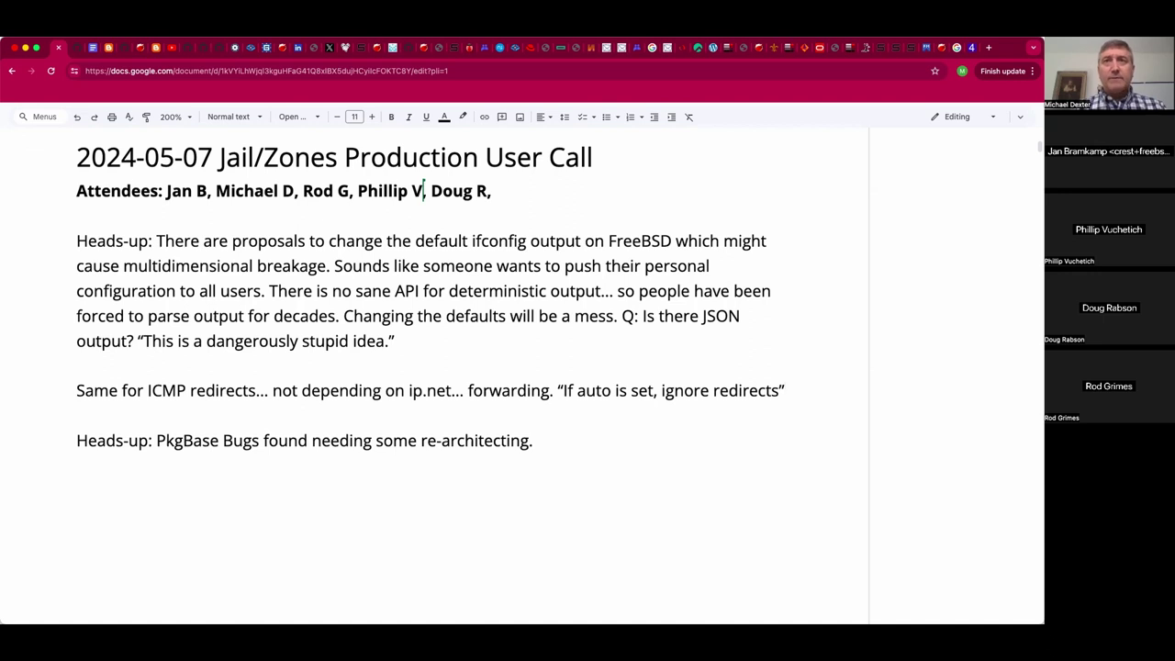
Step: Place the caret on the empty line below the PkgBase Bugs note
{"action": "double_click", "coordinate": [209, 499]}
{"action": "left_click", "coordinate": [209, 499]}
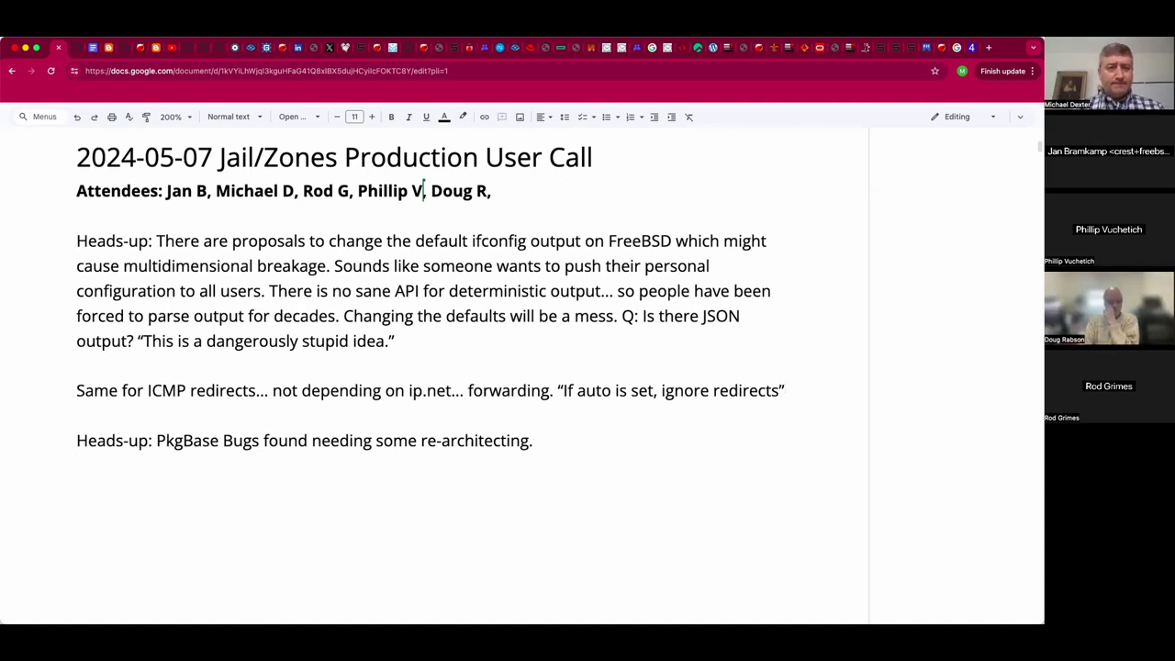
Step: Add a new line with an attendee's name and 'Container Plumbing Days event:', fixing 'Container' via spellcheck
{"action": "key", "text": "Return"}
{"action": "type", "text": "Doug: "}
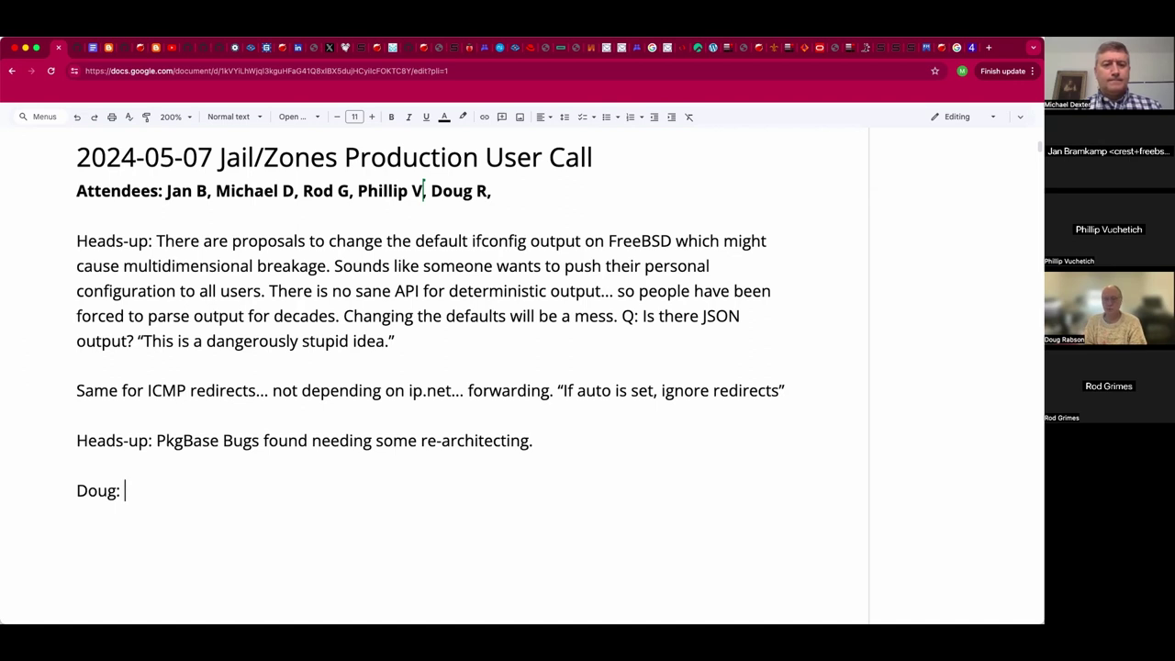
{"action": "type", "text": "Contina"}
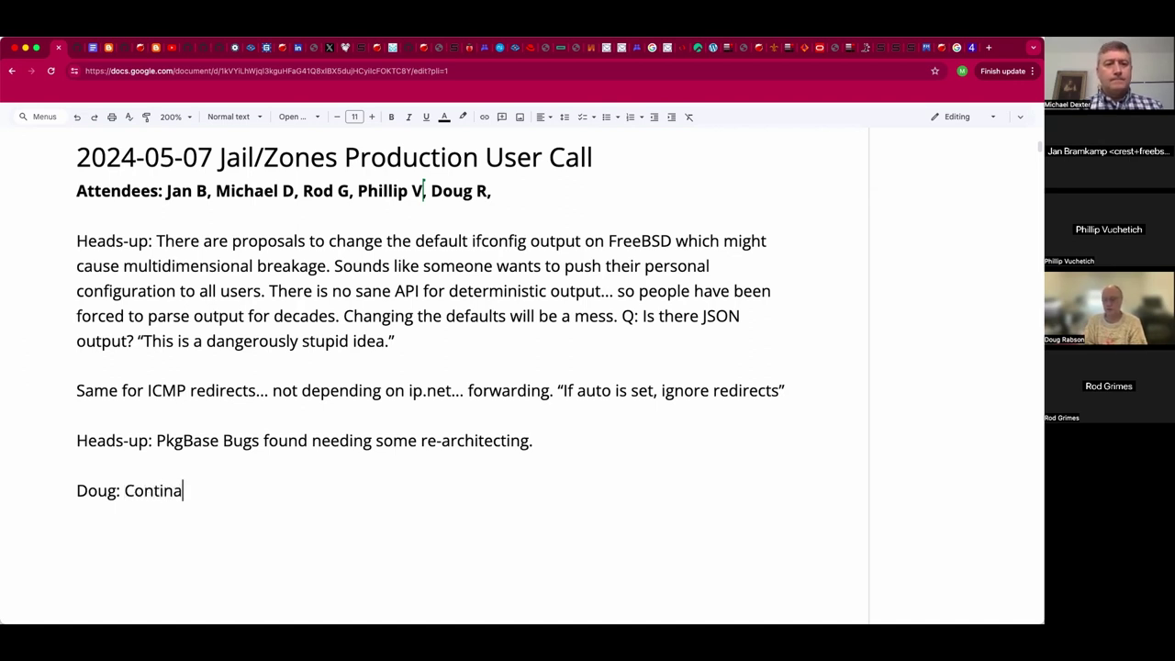
{"action": "type", "text": "ier"}
{"action": "key", "text": "BackSpace"}
{"action": "key", "text": "BackSpace"}
{"action": "key", "text": "BackSpace"}
{"action": "key", "text": "BackSpace"}
{"action": "key", "text": "BackSpace"}
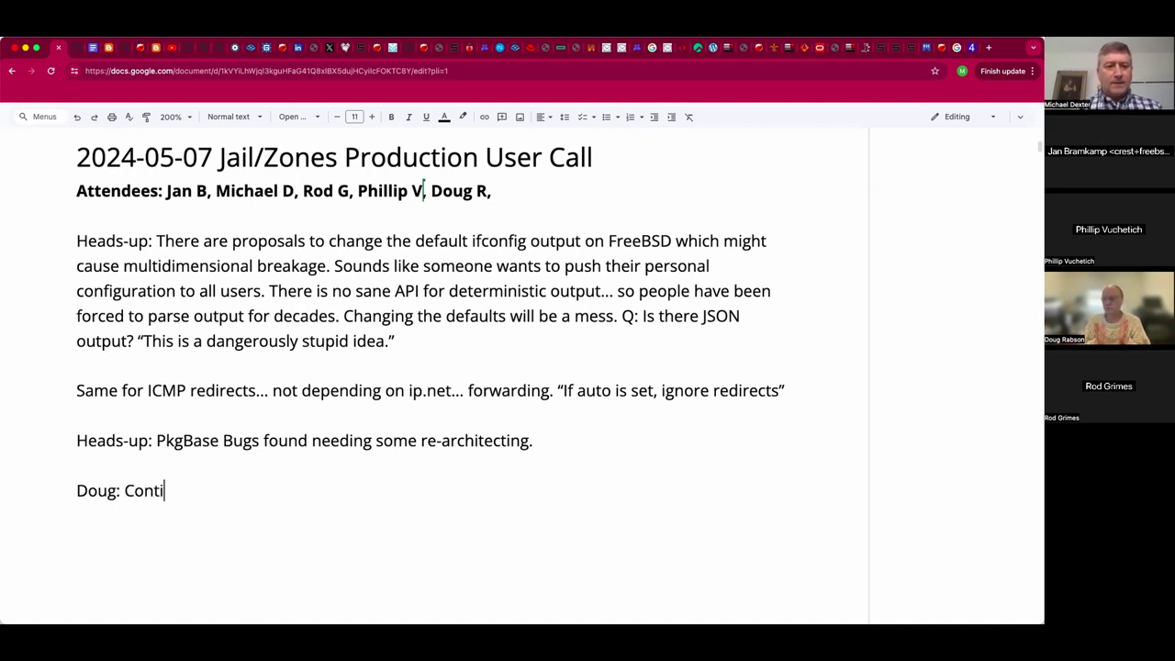
{"action": "type", "text": "ainer Plub"}
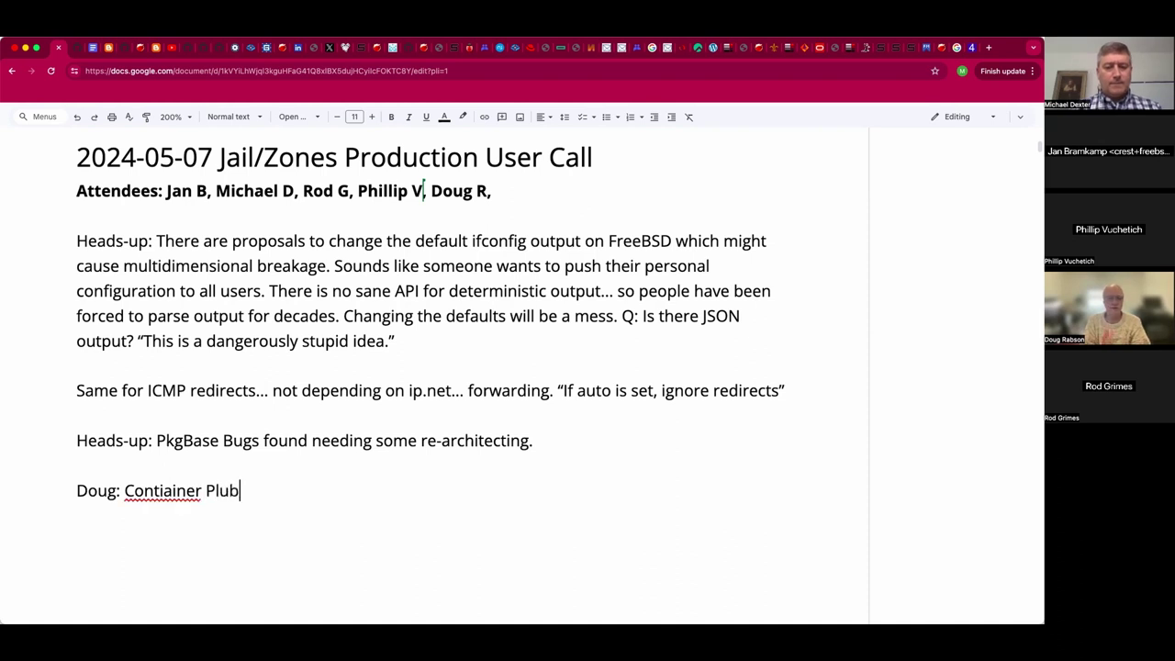
{"action": "type", "text": "ming"}
{"action": "key", "text": "BackSpace"}
{"action": "key", "text": "BackSpace"}
{"action": "key", "text": "BackSpace"}
{"action": "key", "text": "BackSpace"}
{"action": "key", "text": "BackSpace"}
{"action": "key", "text": "BackSpace"}
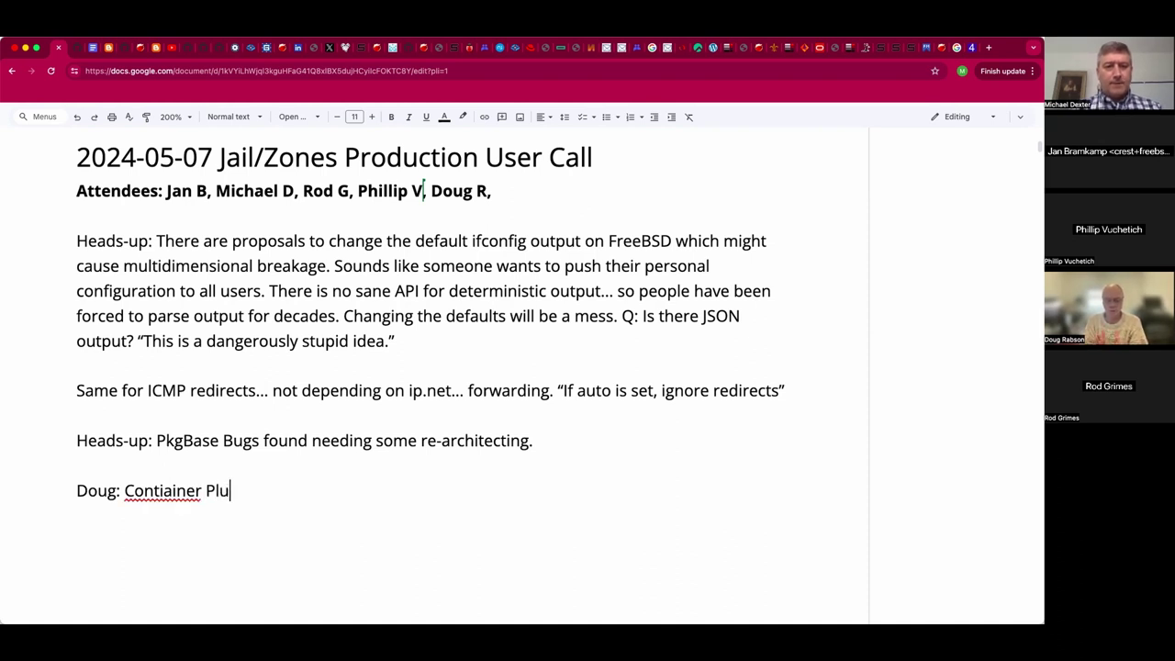
{"action": "type", "text": "mbing Days "}
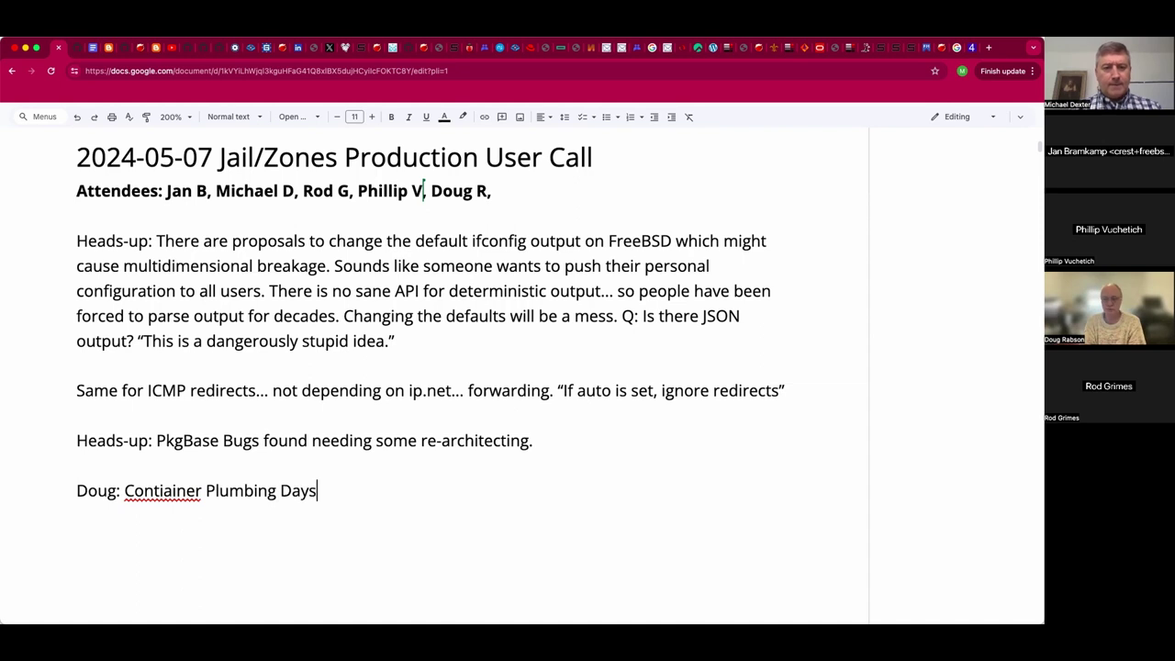
{"action": "type", "text": "event:"}
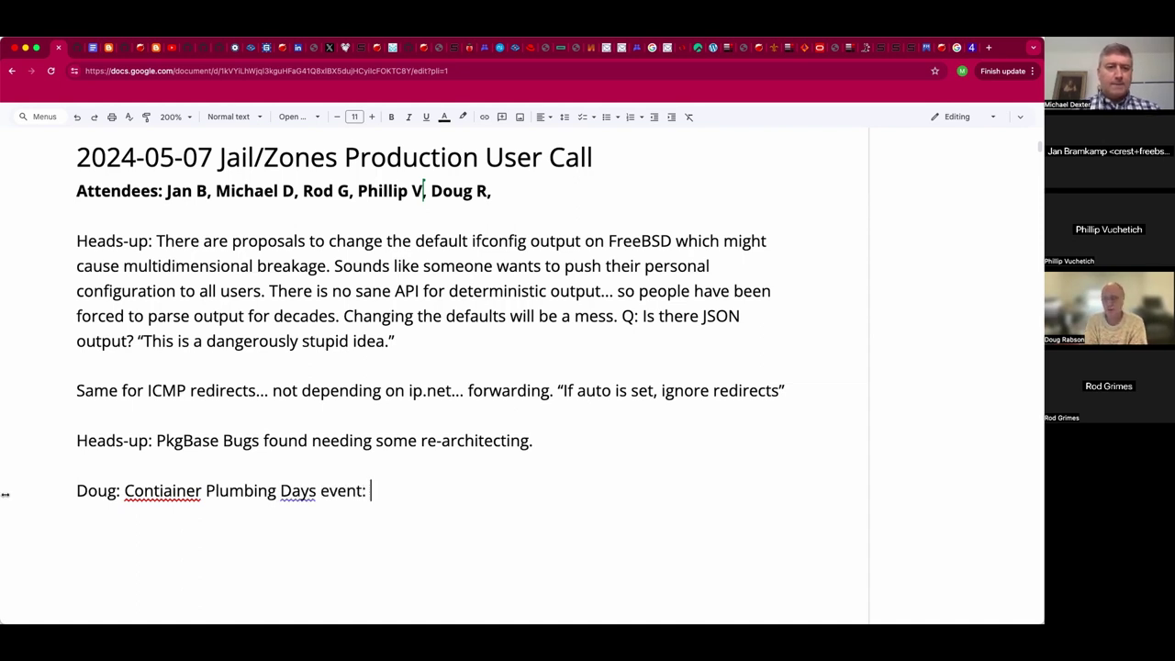
{"action": "right_click", "coordinate": [144, 490]}
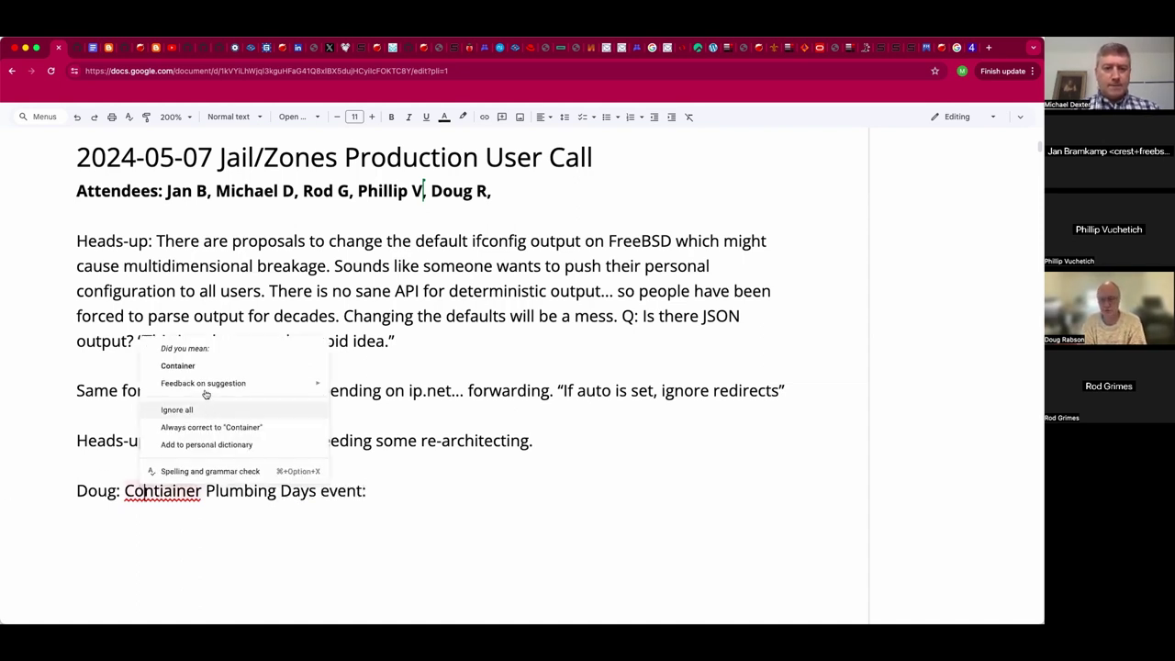
{"action": "left_click", "coordinate": [179, 365]}
{"action": "left_click", "coordinate": [430, 480]}
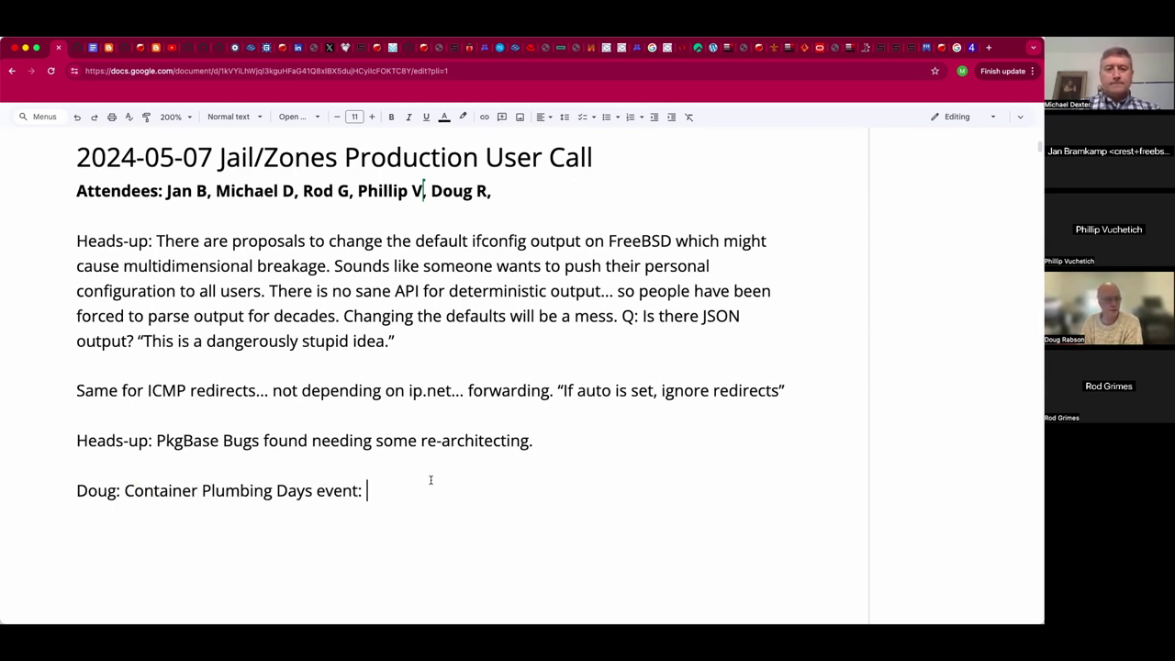
Step: Type the summary of the 10 ~ 15 minute Linux OCI containers lightning talk covering Jails, ZFS and other bits
{"action": "type", "text": "Gave a light"}
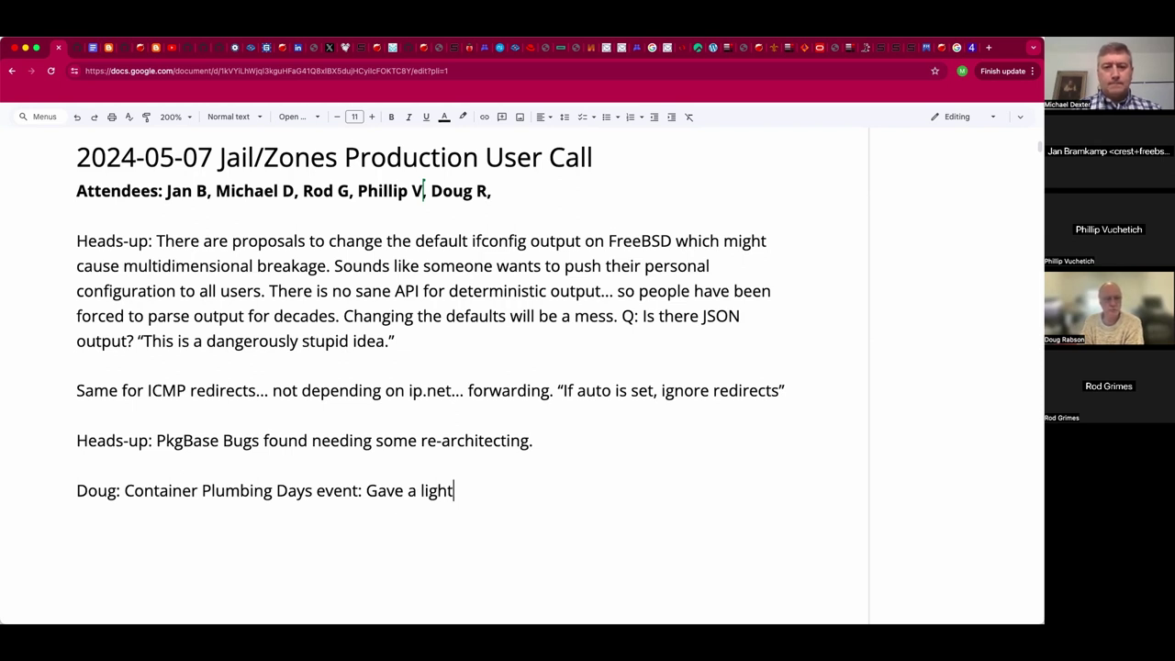
{"action": "type", "text": "ning talk on "}
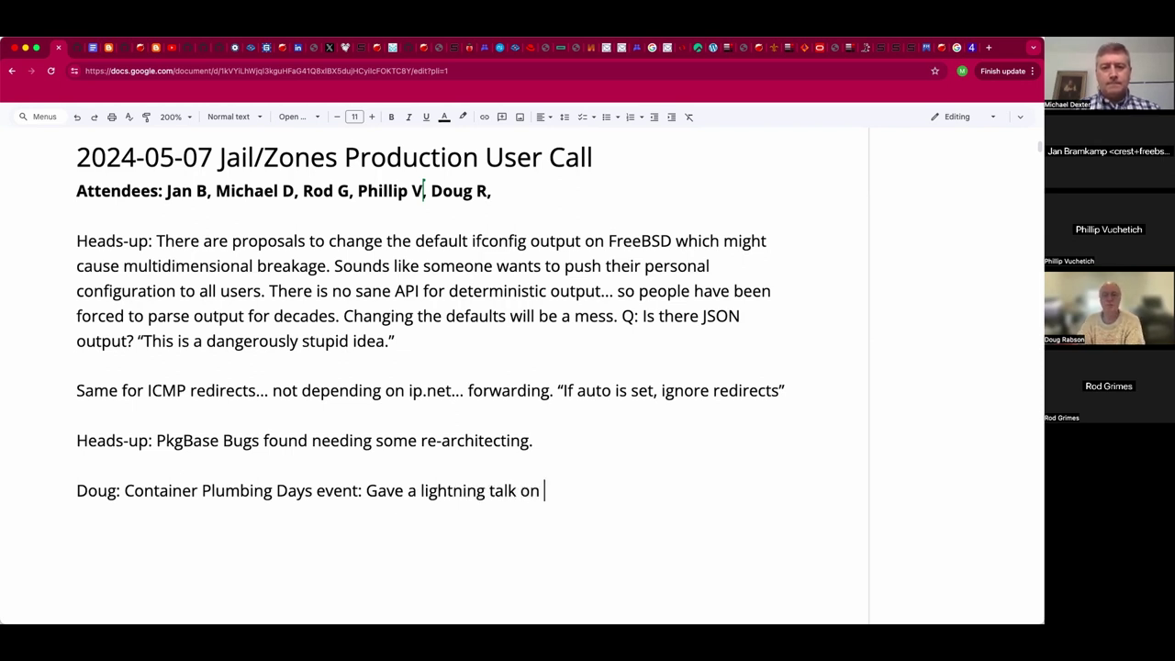
{"action": "type", "text": "progress "}
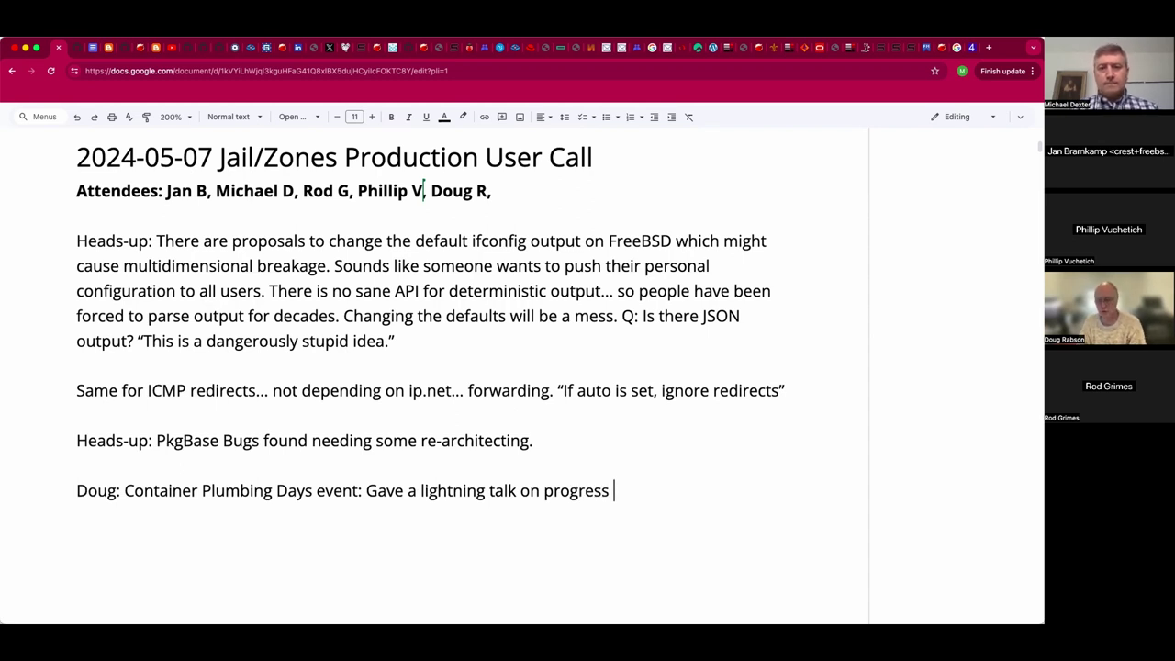
{"action": "type", "text": "on Linux OC"}
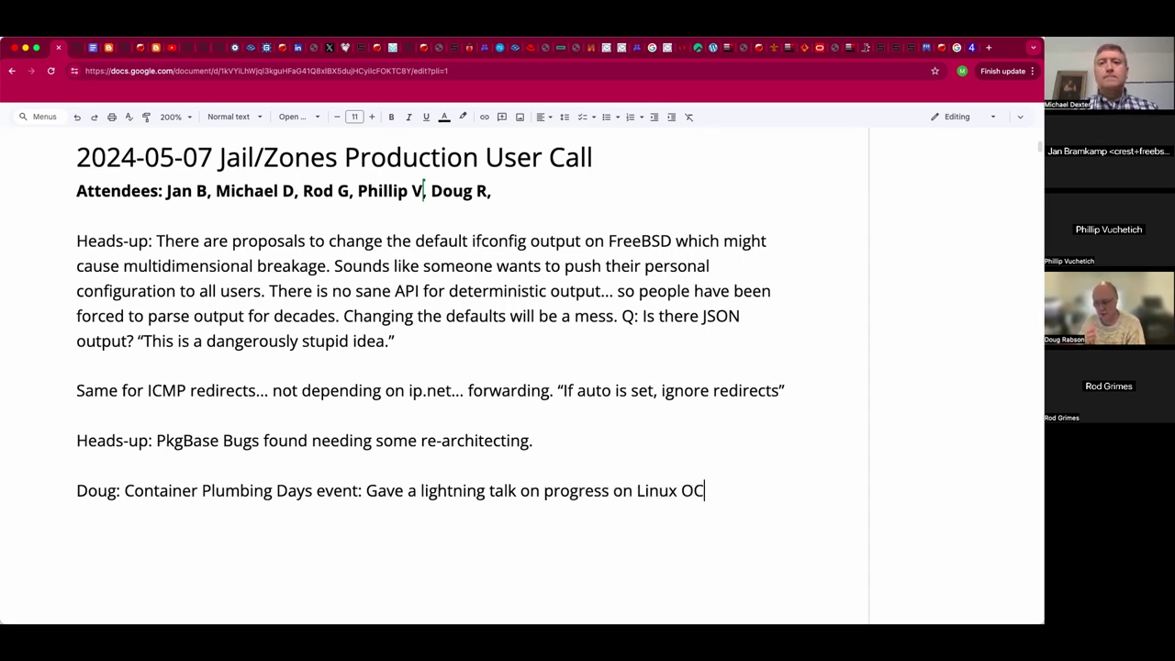
{"action": "type", "text": "I containers "}
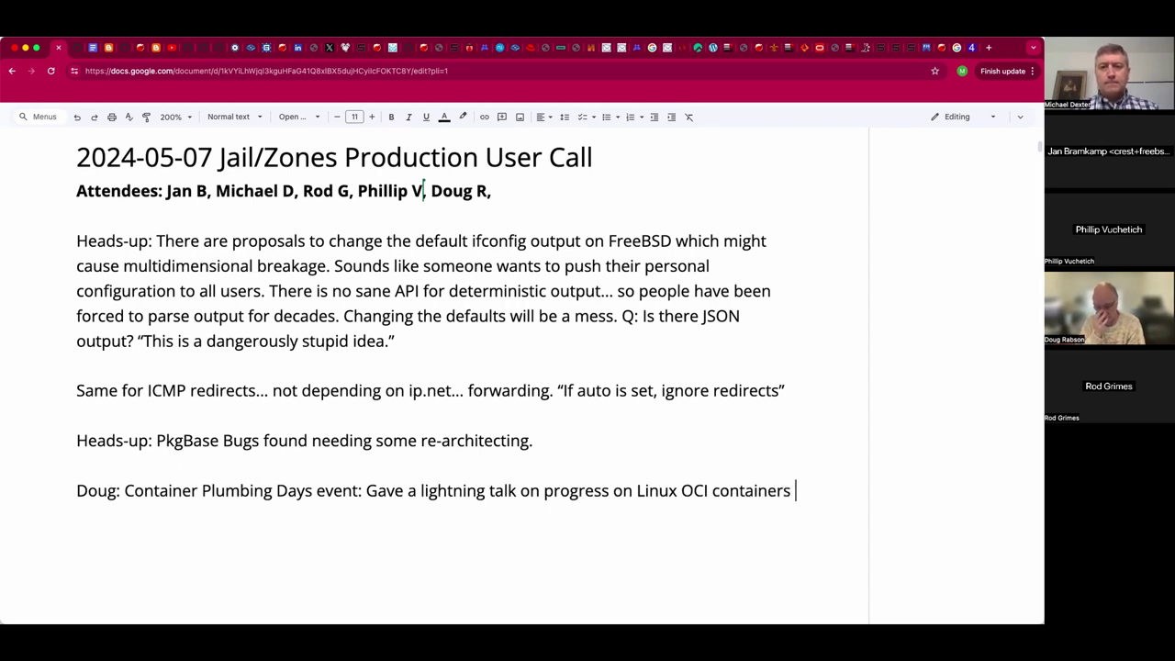
{"action": "type", "text": "on FreeBSD"}
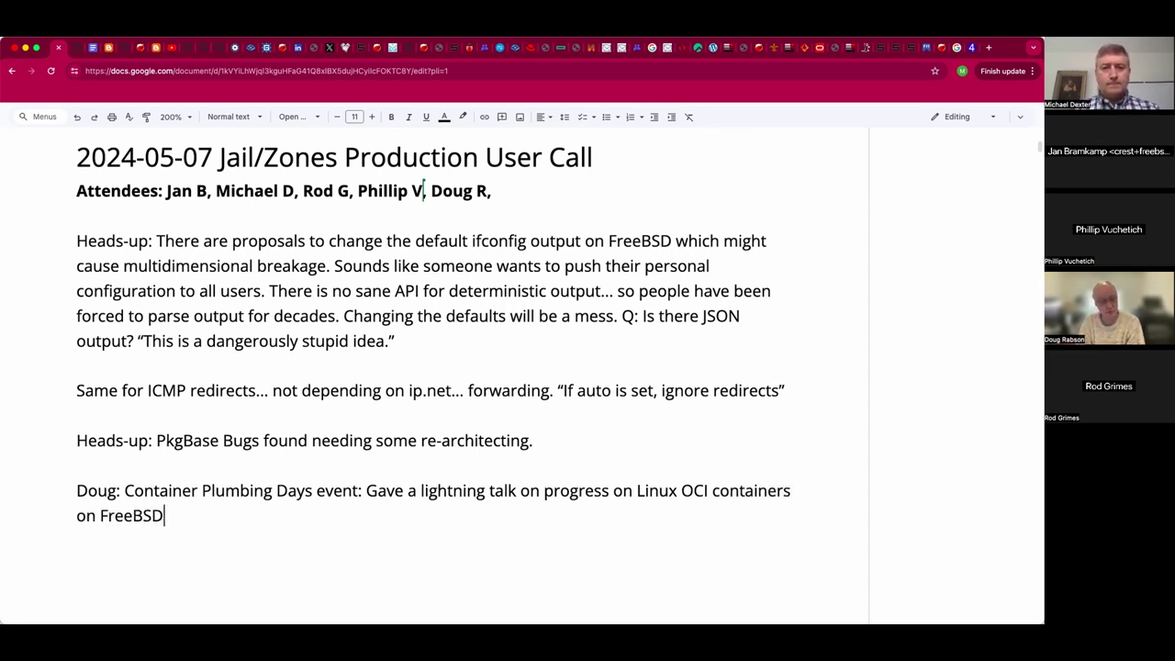
{"action": "type", "text": ". "}
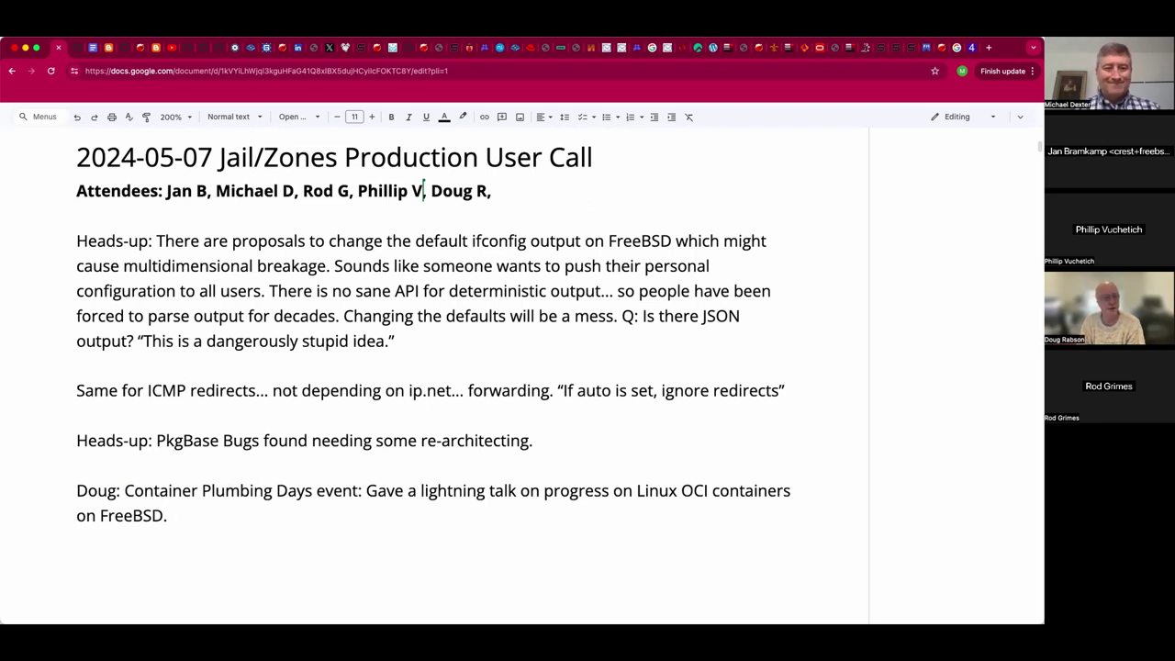
{"action": "type", "text": "That was their "}
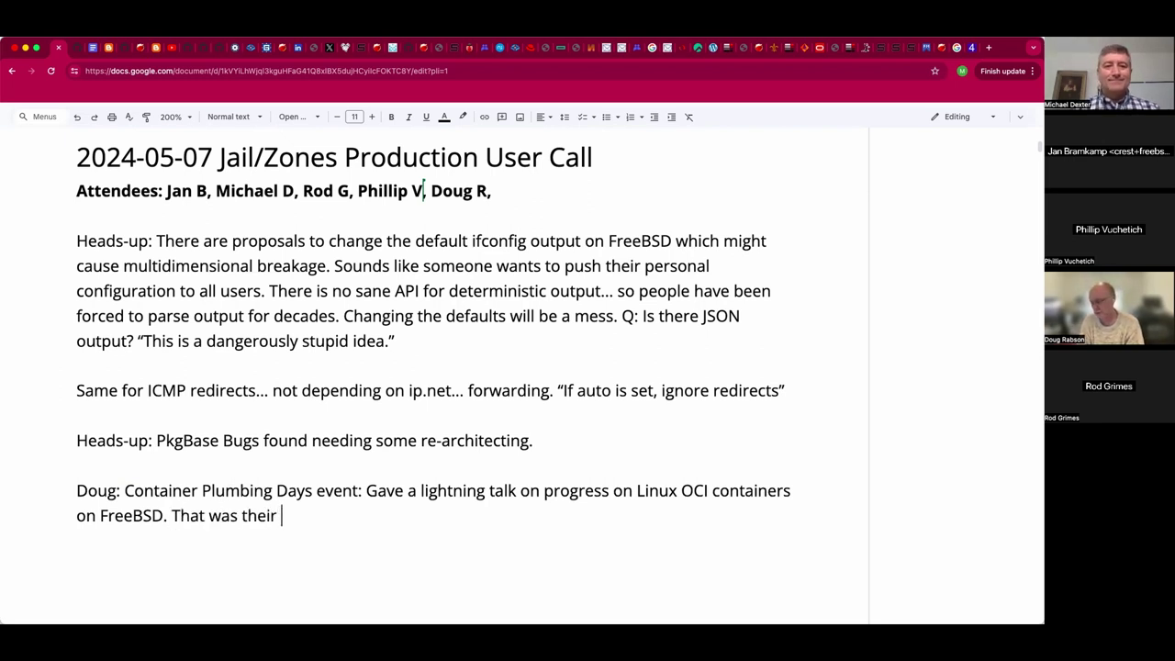
{"action": "type", "text": "first non-Li"}
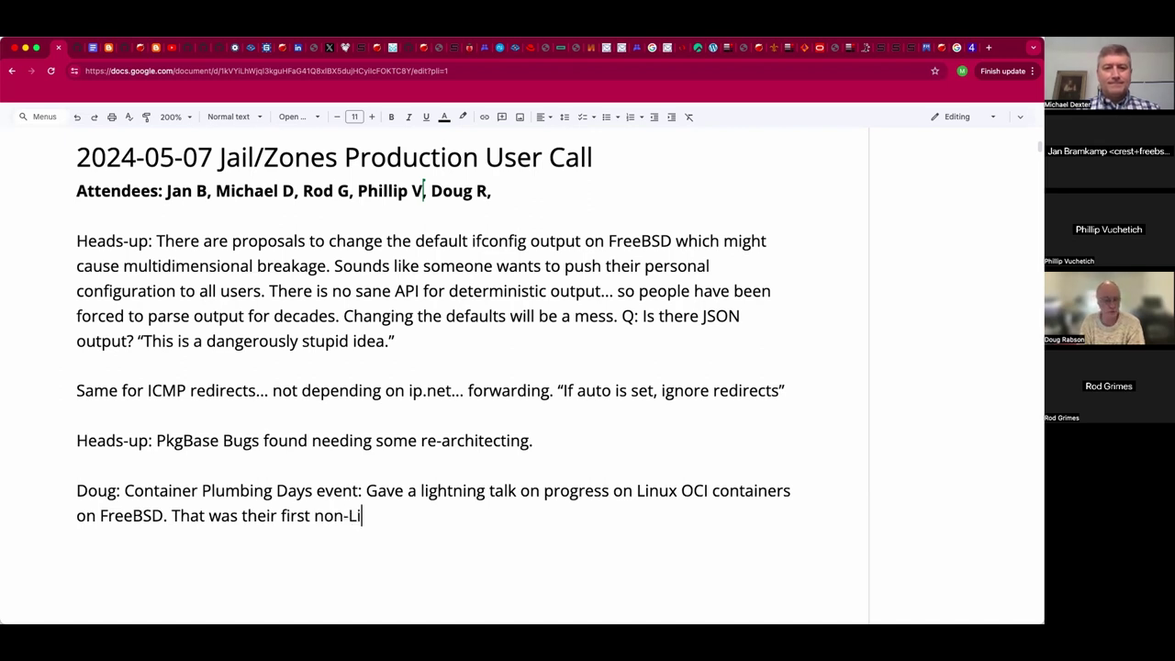
{"action": "type", "text": "nux content a"}
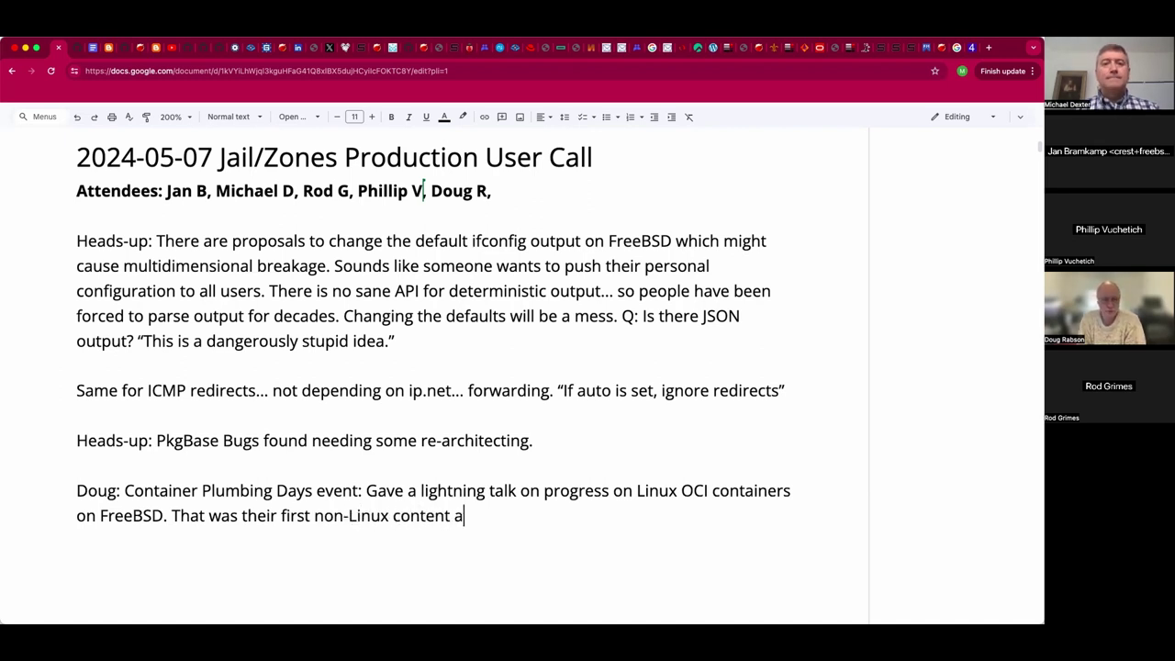
{"action": "type", "text": "t this event. "}
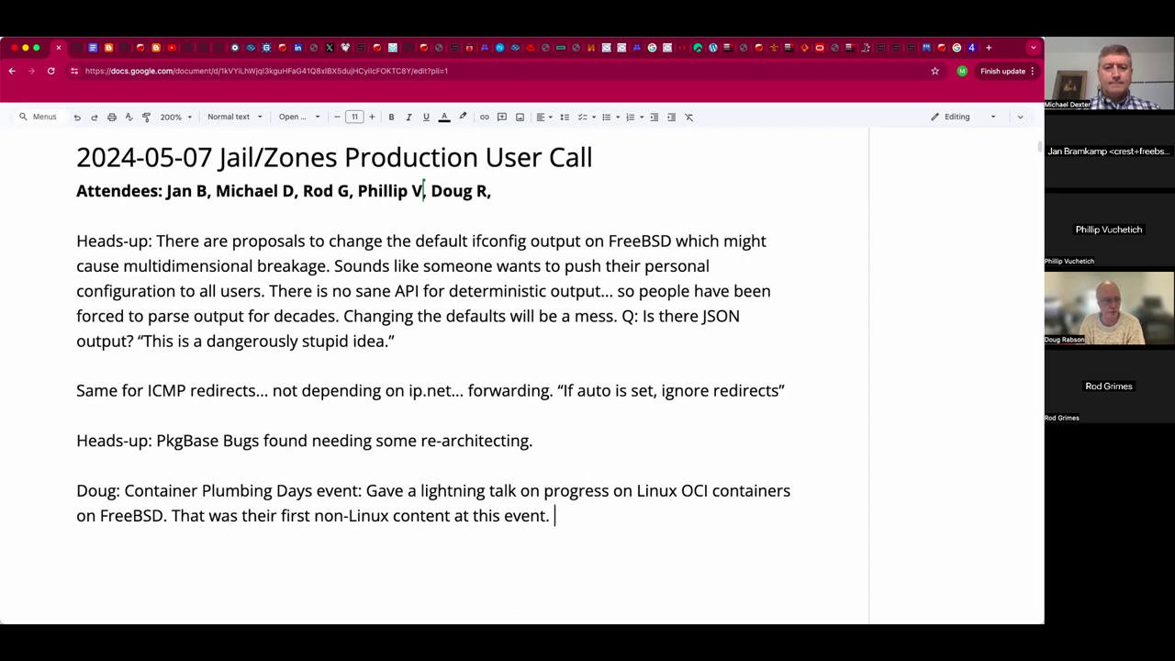
{"action": "type", "text": "10 ~"}
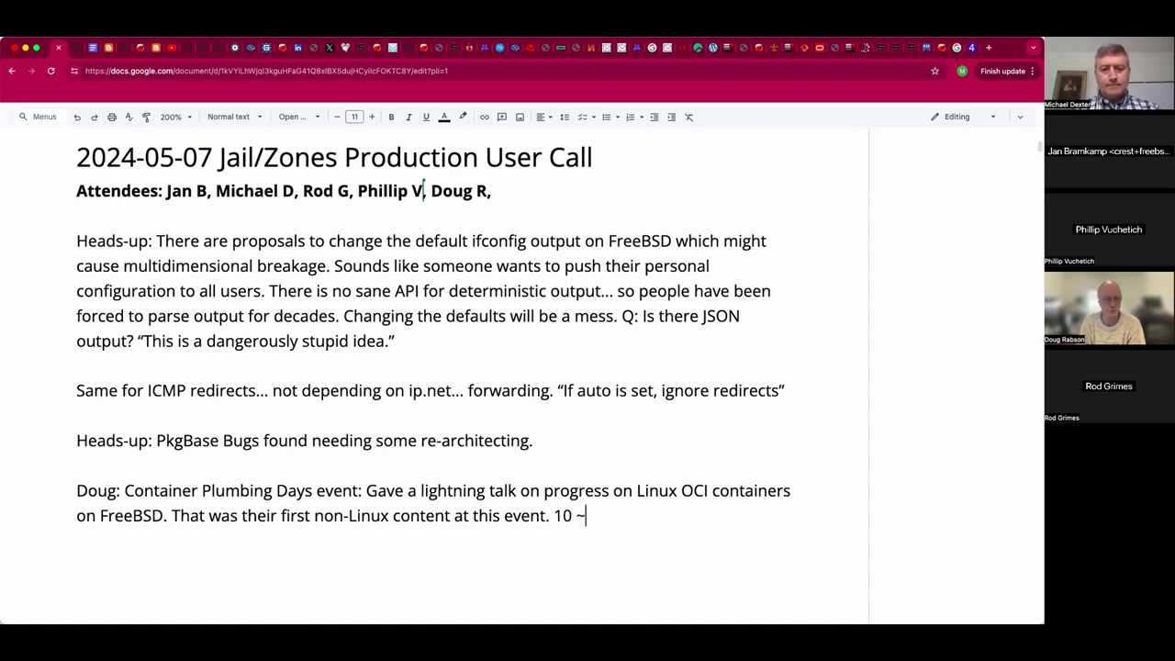
{"action": "type", "text": " 15 minute"}
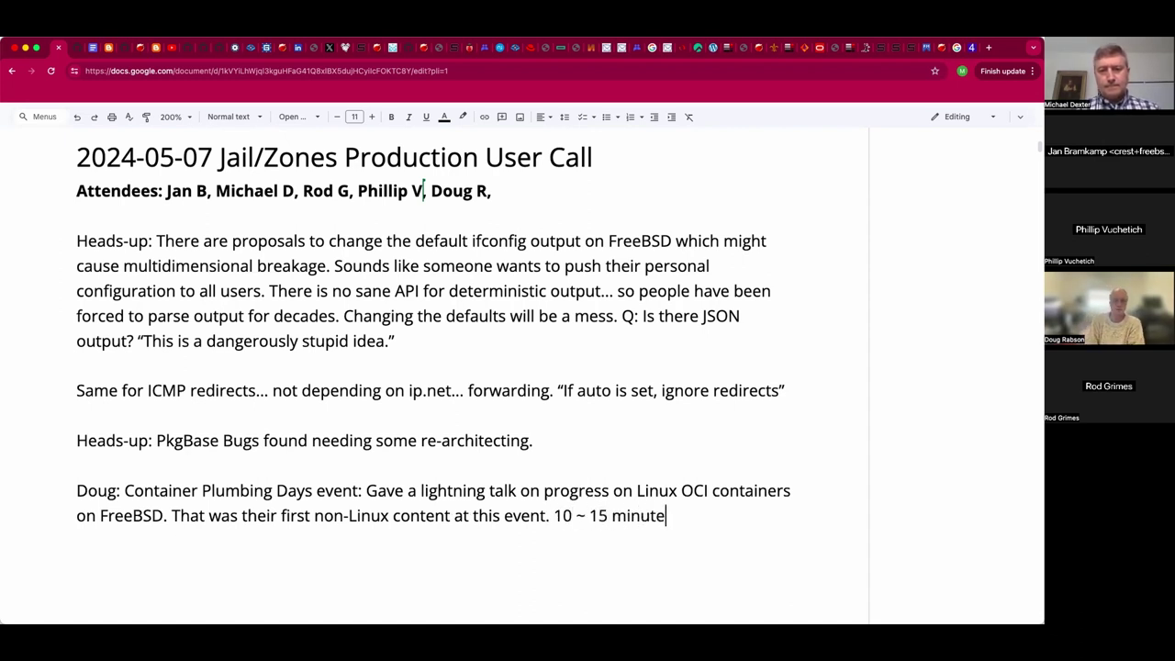
{"action": "type", "text": " talk with h"}
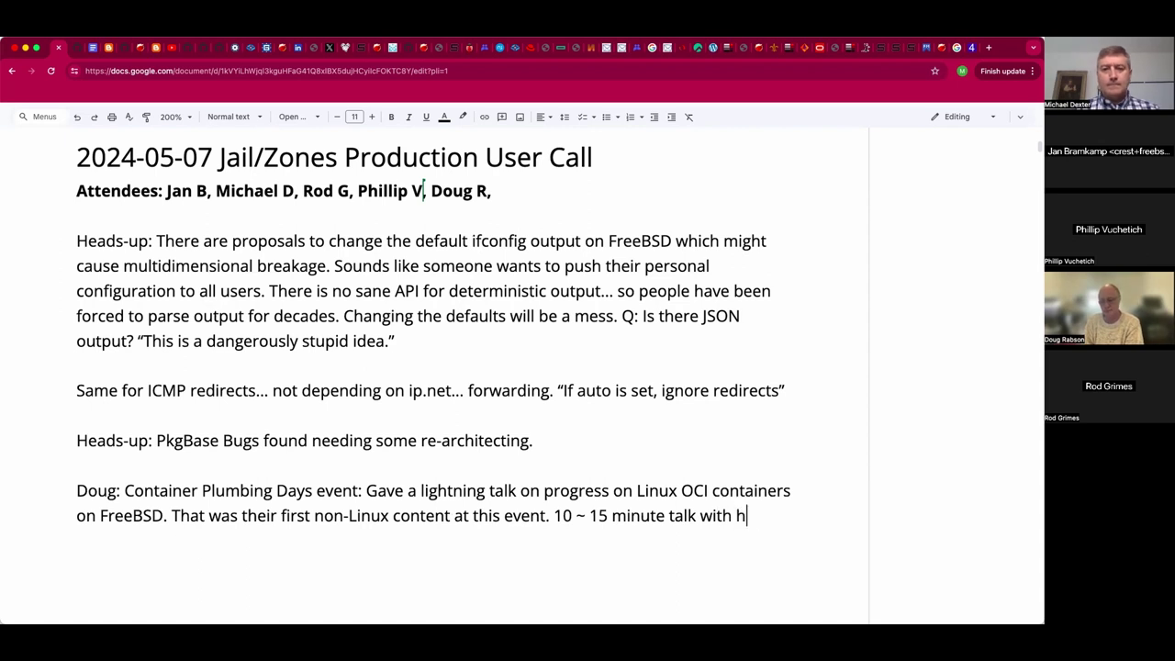
{"action": "type", "text": "istory on Jails"}
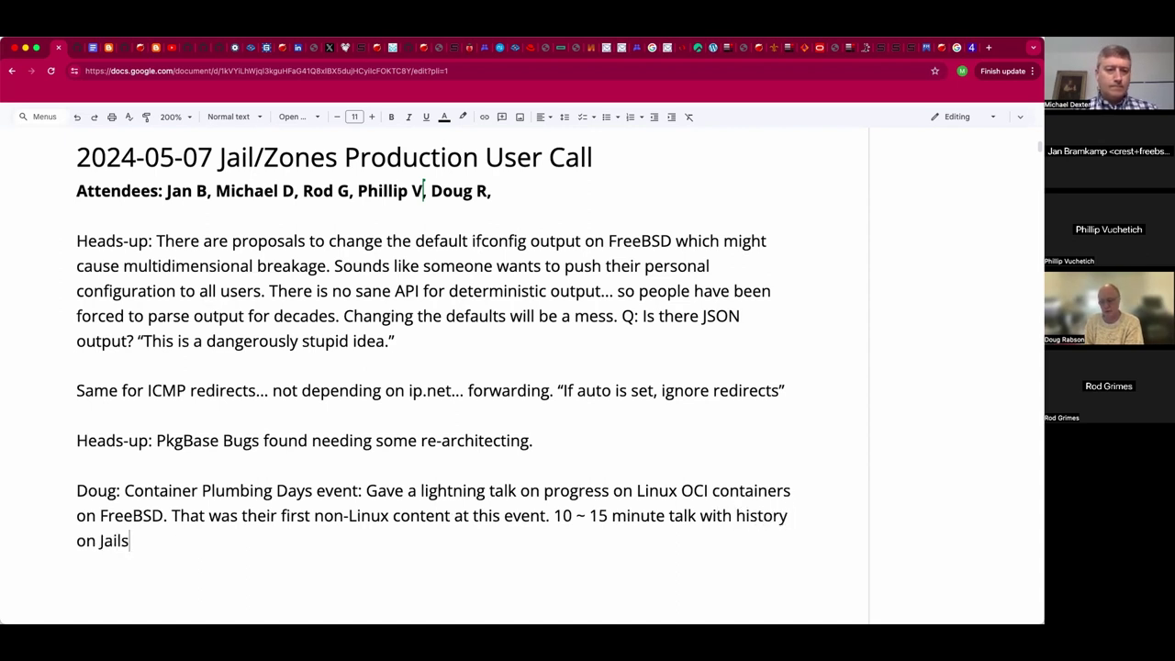
{"action": "type", "text": " and"}
{"action": "key", "text": "BackSpace"}
{"action": "key", "text": "BackSpace"}
{"action": "key", "text": "BackSpace"}
{"action": "key", "text": "BackSpace"}
{"action": "type", "text": ", ZFS an"}
{"action": "key", "text": "BackSpace"}
{"action": "key", "text": "BackSpace"}
{"action": "key", "text": "BackSpace"}
{"action": "type", "text": ", and other "}
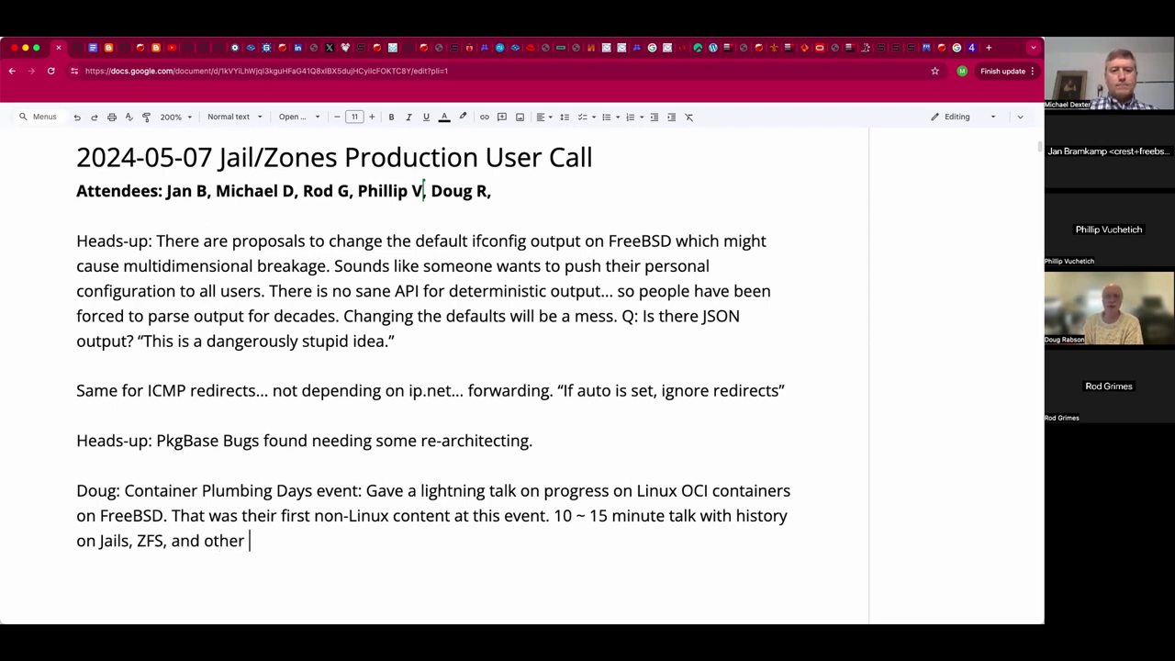
{"action": "type", "text": "bits. "}
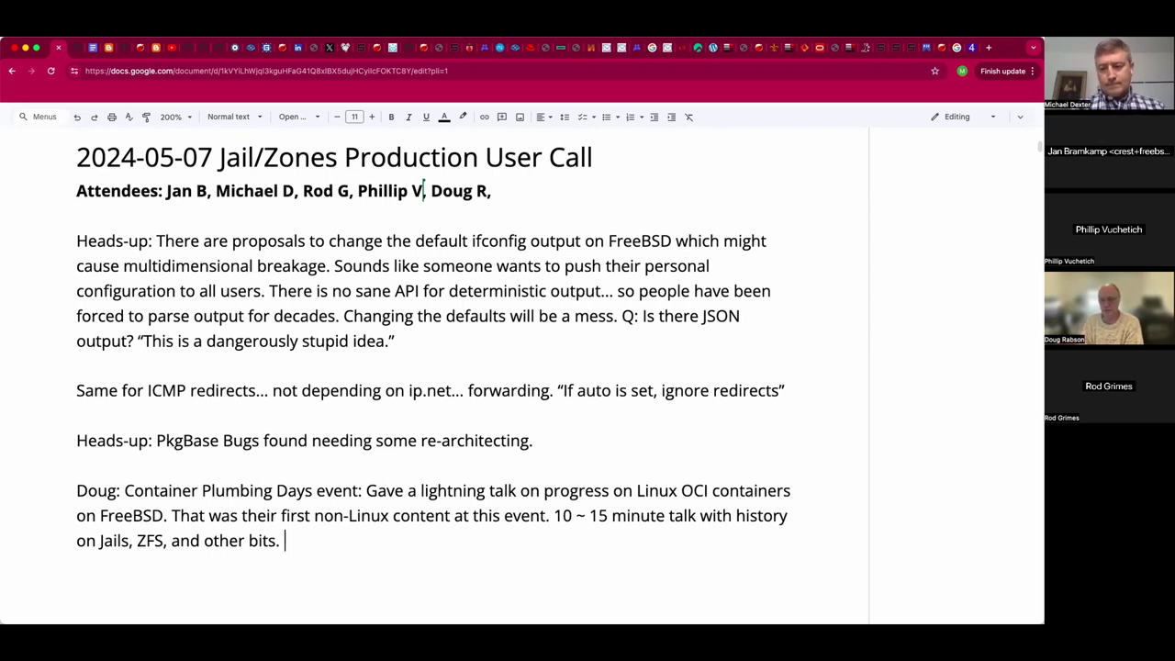
{"action": "type", "text": "\"Hey "}
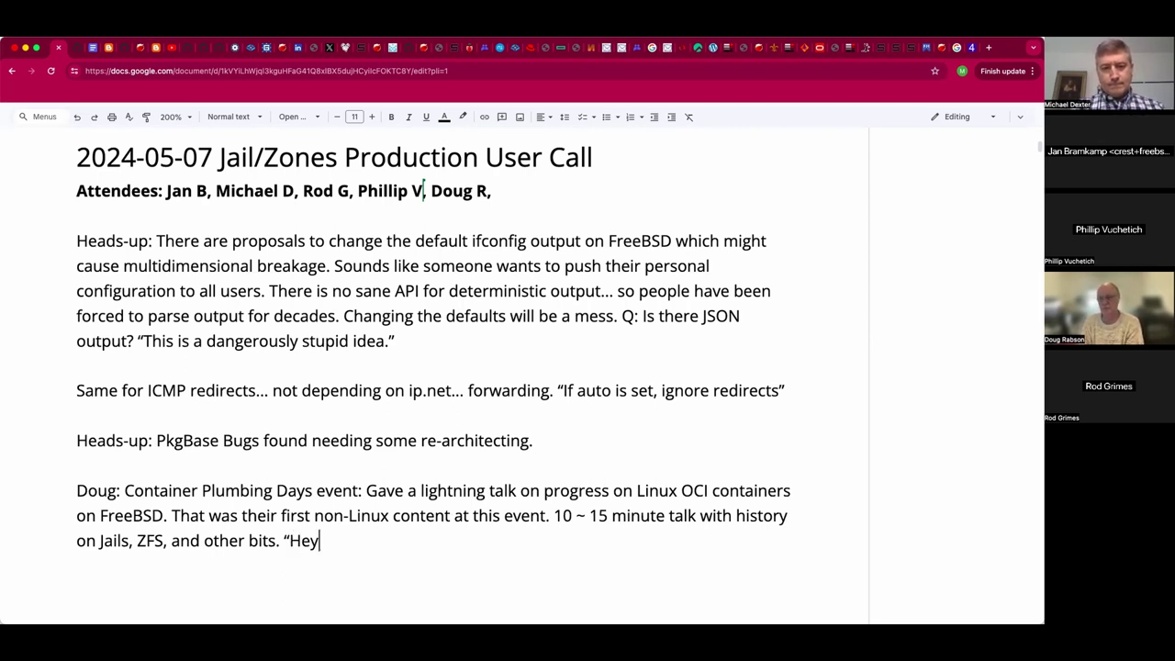
{"action": "type", "text": "I've run "}
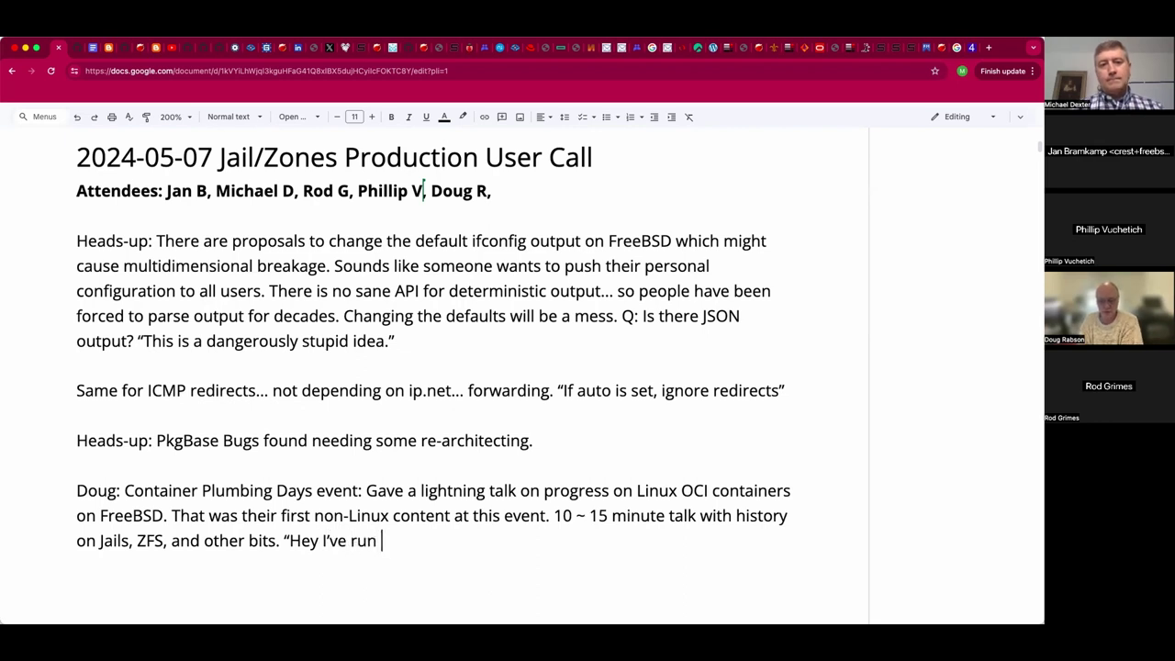
{"action": "type", "text": "kjails"}
Step: Add the jails quote, OCI containers on illumos, standardizing FreeBSD's OCI interface, and the runj work
{"action": "key", "text": "BackSpace"}
{"action": "key", "text": "BackSpace"}
{"action": "key", "text": "BackSpace"}
{"action": "key", "text": "BackSpace"}
{"action": "key", "text": "BackSpace"}
{"action": "key", "text": "BackSpace"}
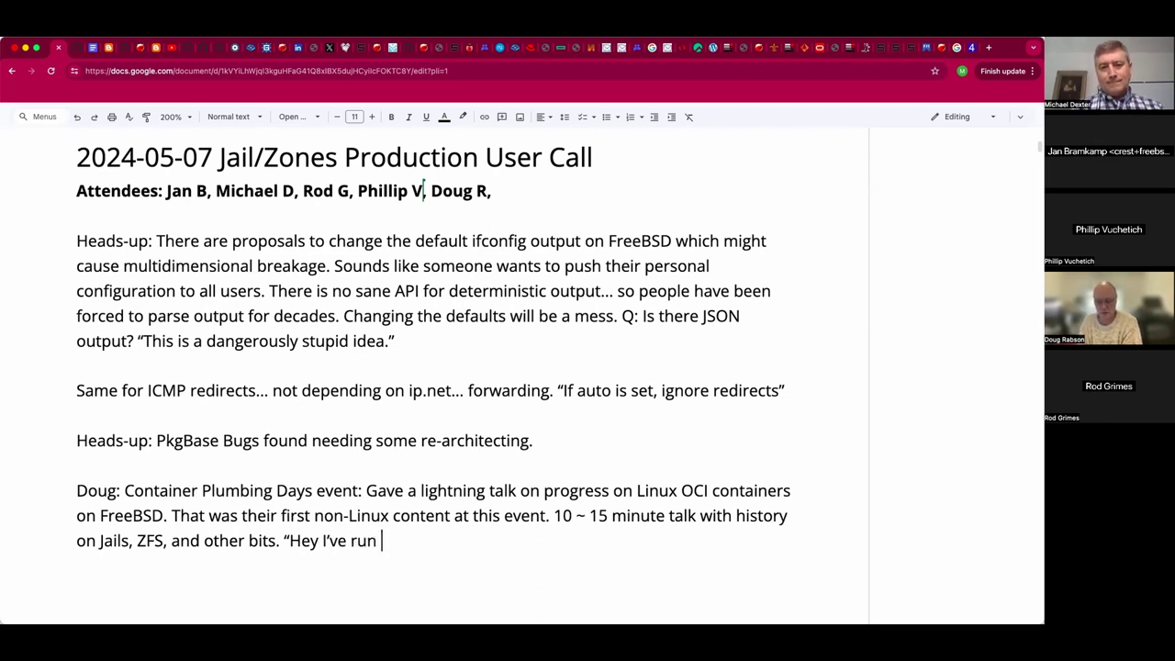
{"action": "type", "text": "jails since"}
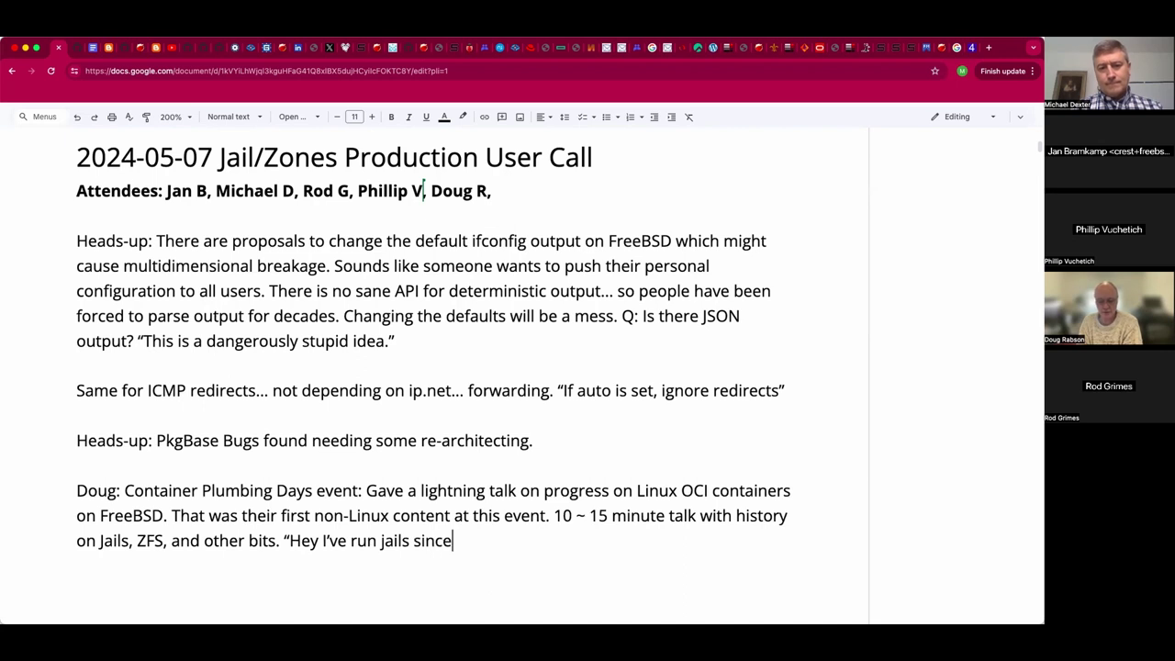
{"action": "type", "text": " they arrived...\""}
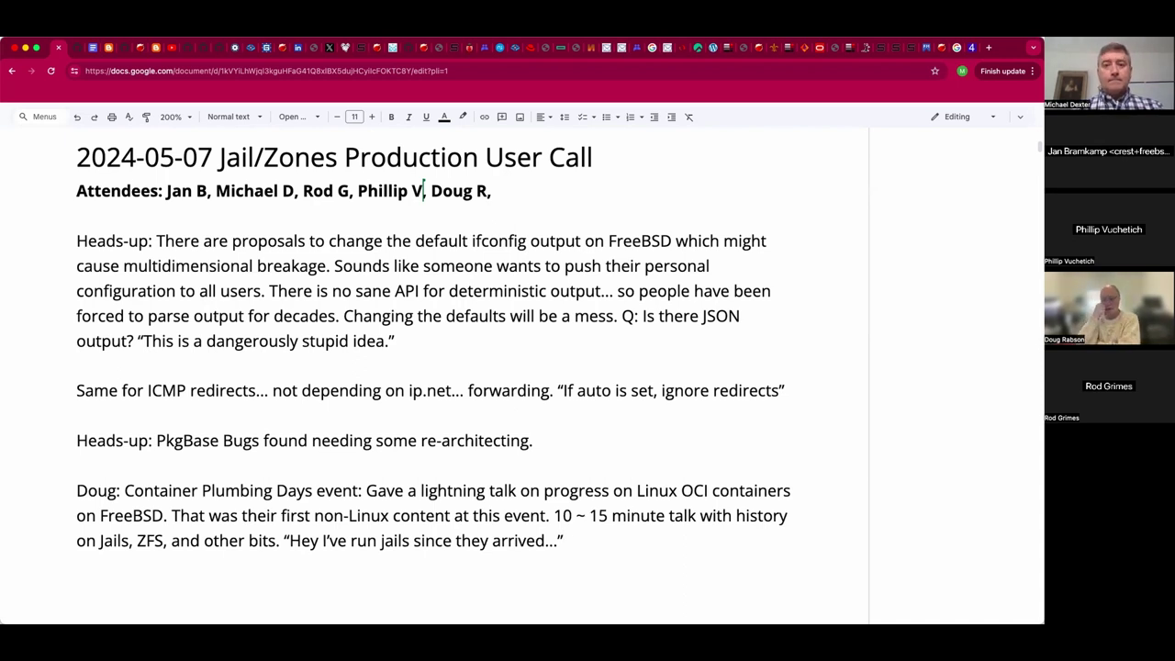
{"action": "type", "text": "Would love to see "}
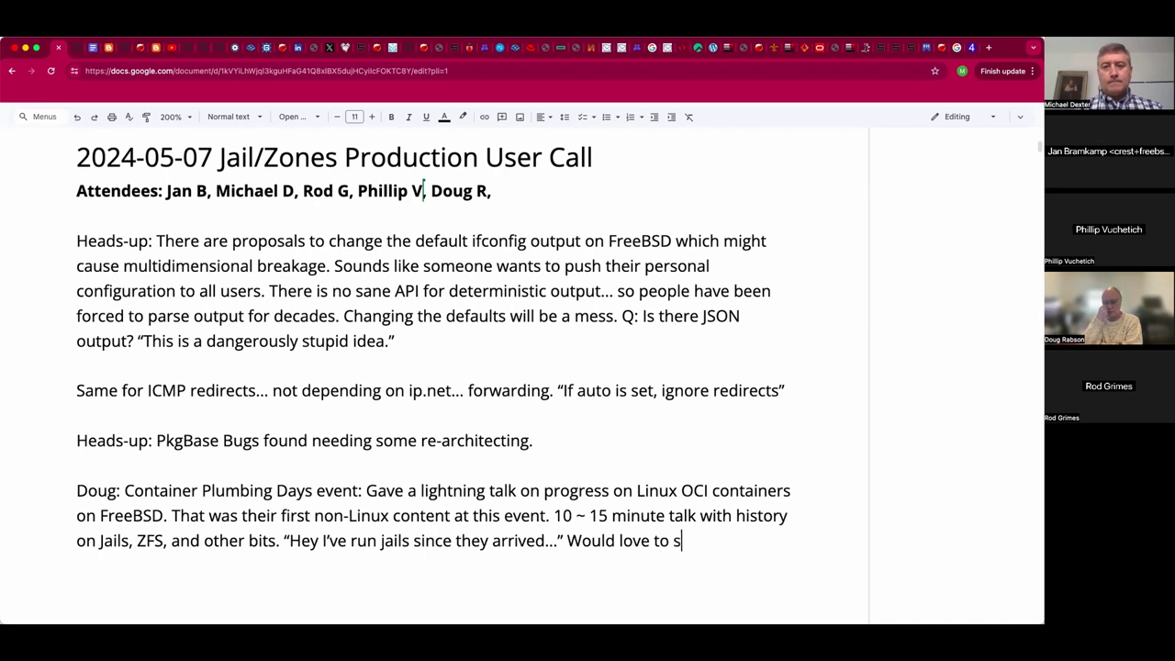
{"action": "type", "text": "OCI c"}
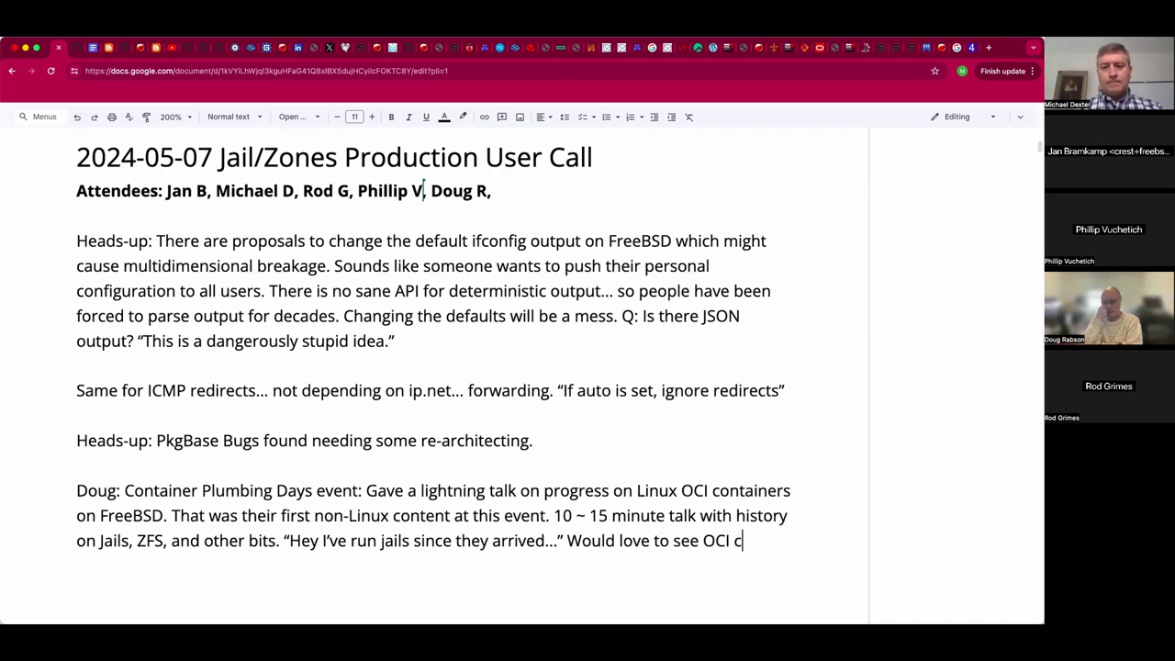
{"action": "type", "text": "ontainers on il"}
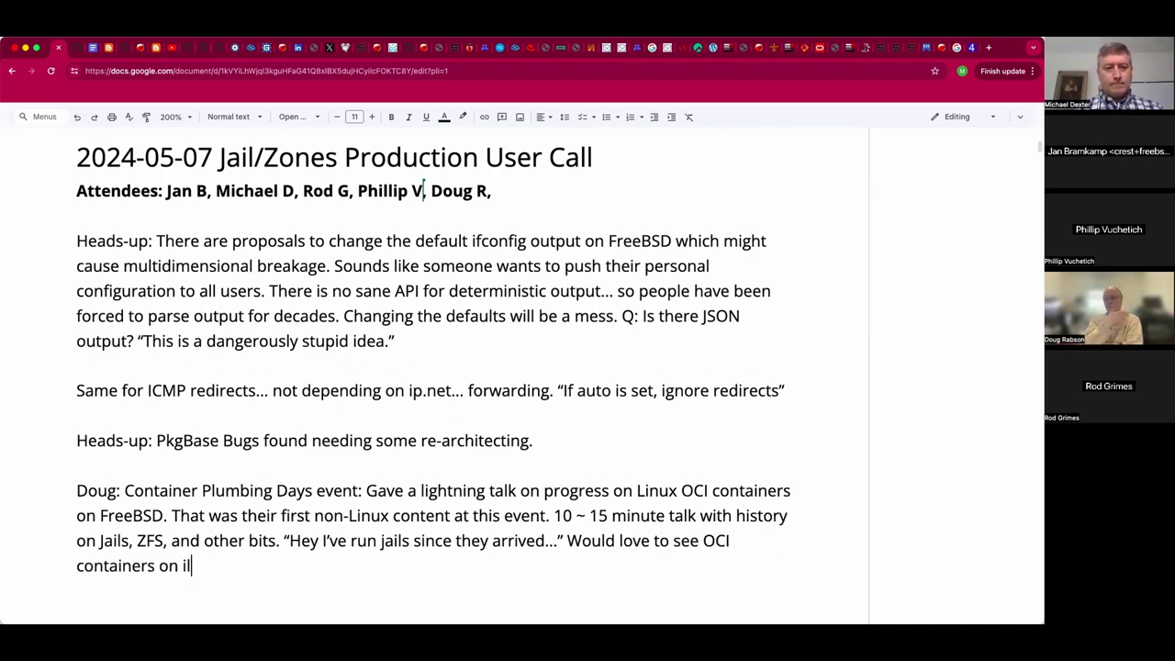
{"action": "type", "text": "lumos."}
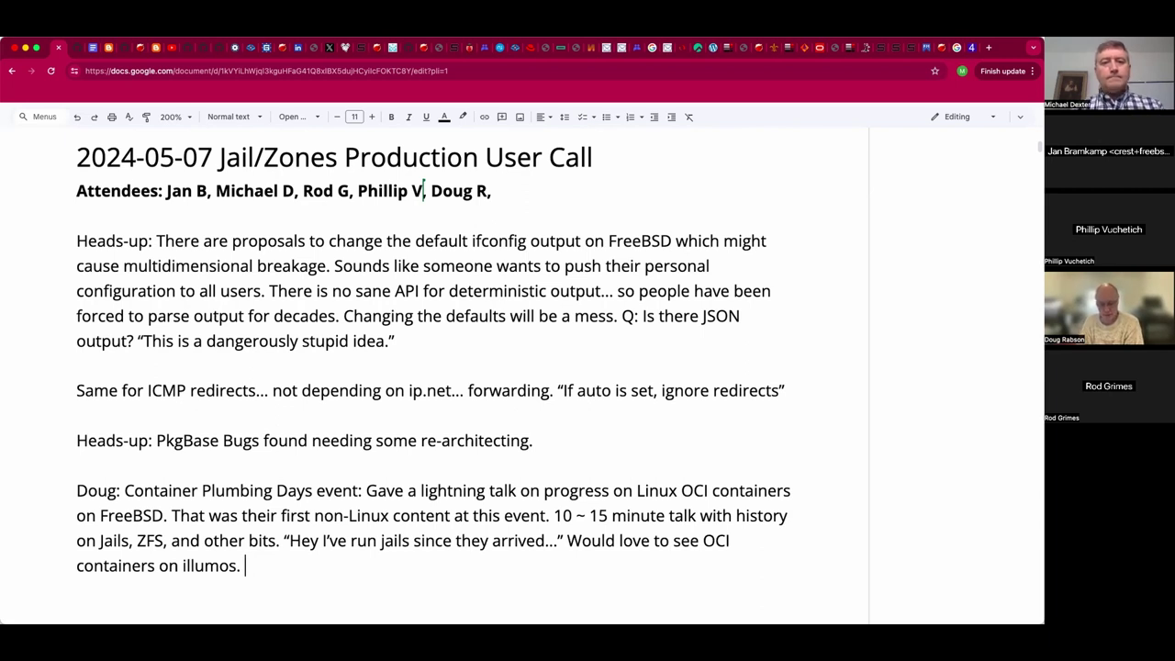
{"action": "type", "text": "Working on sta"}
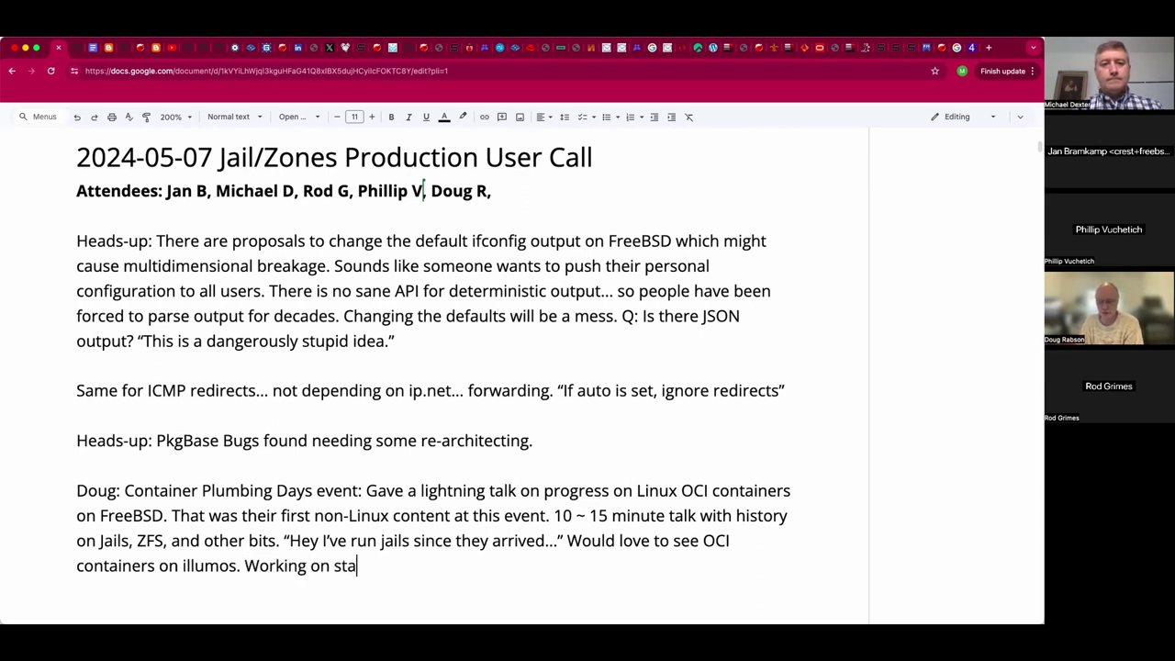
{"action": "type", "text": "ndardizing the OC"}
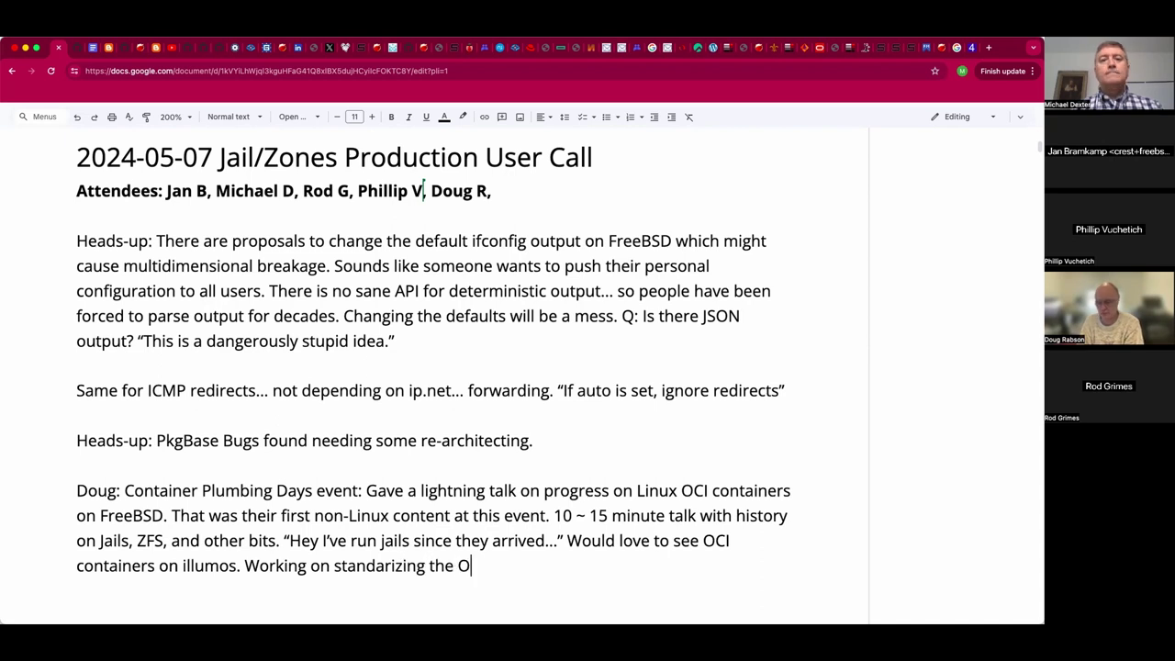
{"action": "type", "text": "I interfac"}
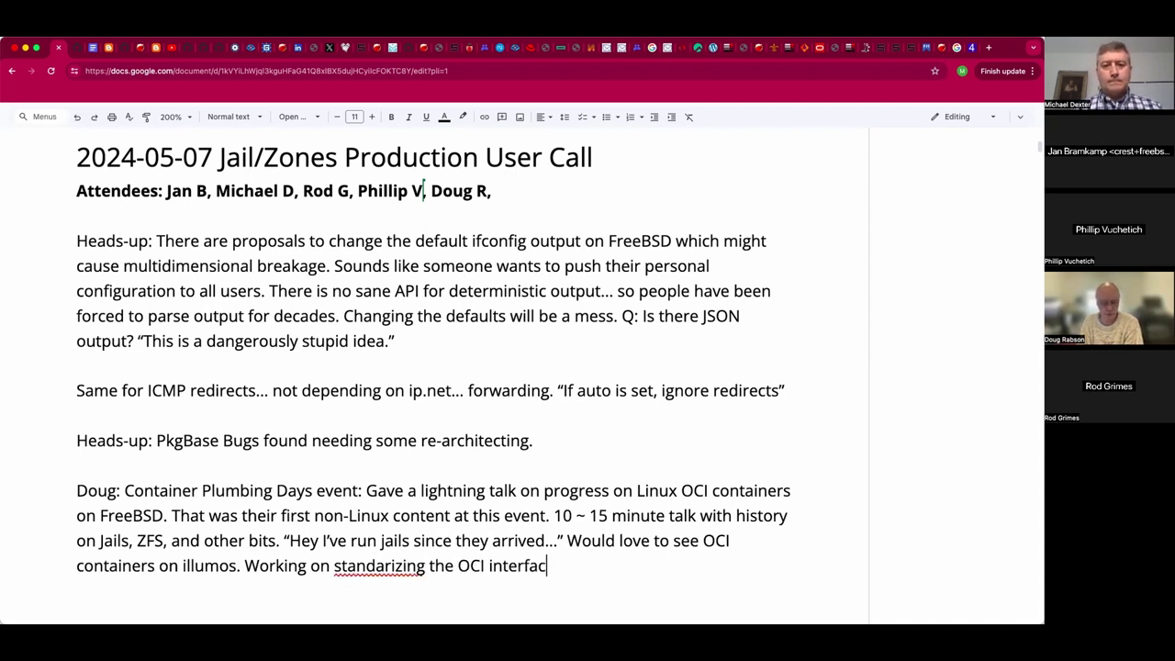
{"action": "type", "text": "e for"}
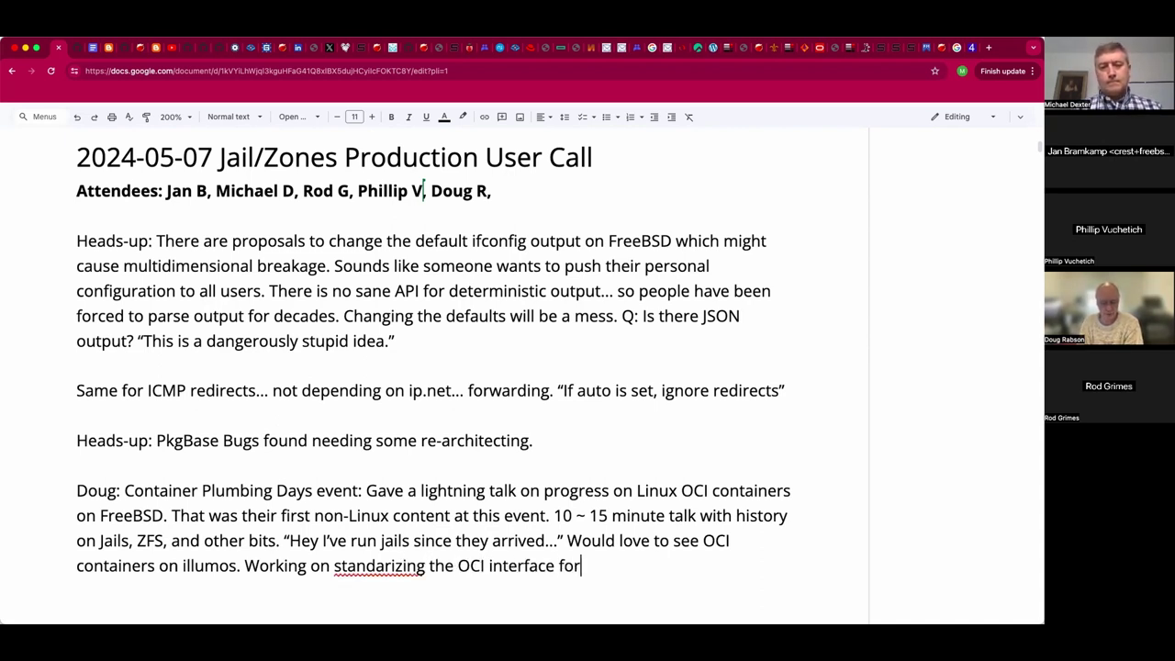
{"action": "type", "text": " FreeBSD. Saniel Carp is "}
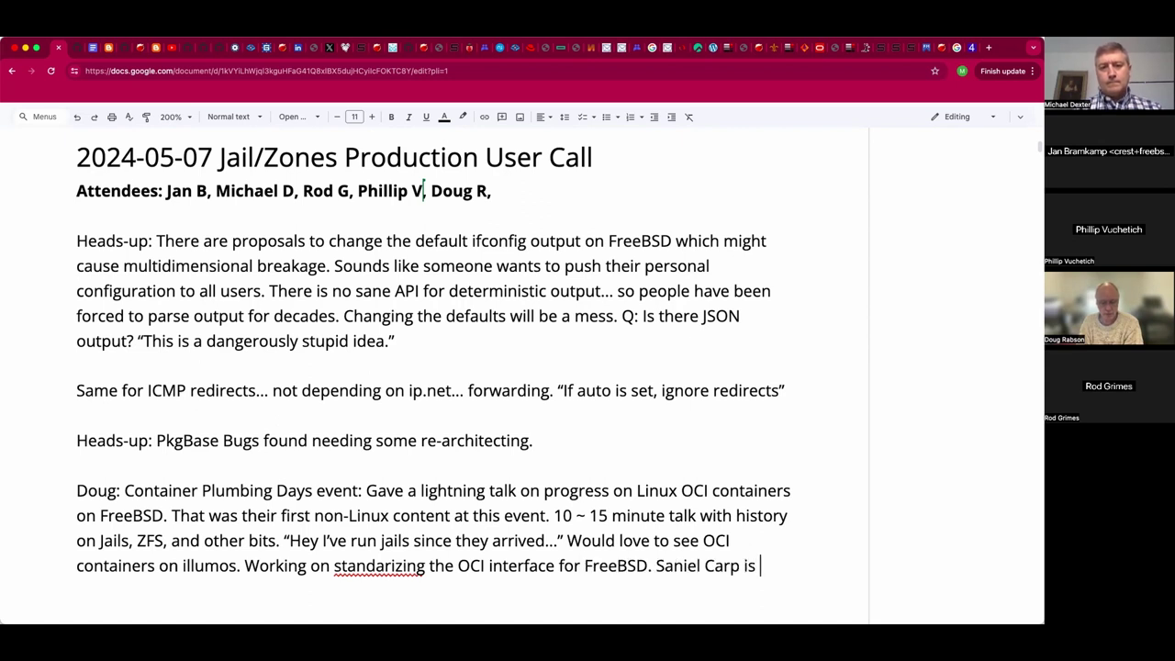
{"action": "type", "text": "working on runk"}
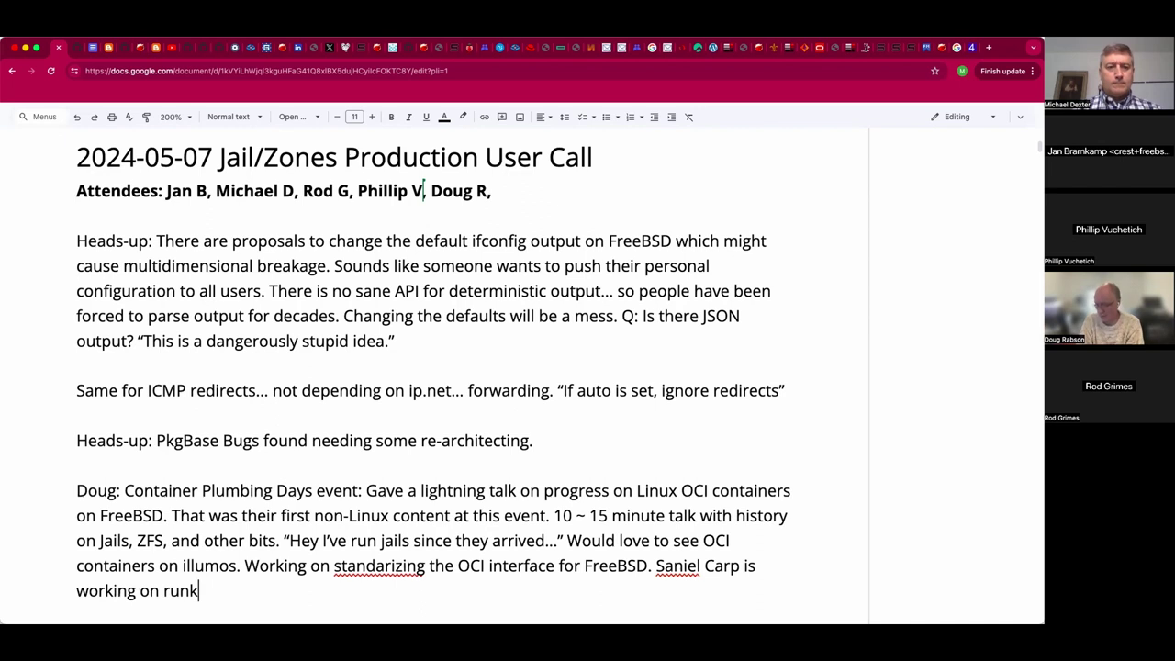
{"action": "key", "text": "BackSpace"}
{"action": "type", "text": "j."}
Step: Correct 'standardizing' via spellcheck and retype the runj developer's first name, marking it with '?'
{"action": "right_click", "coordinate": [405, 566]}
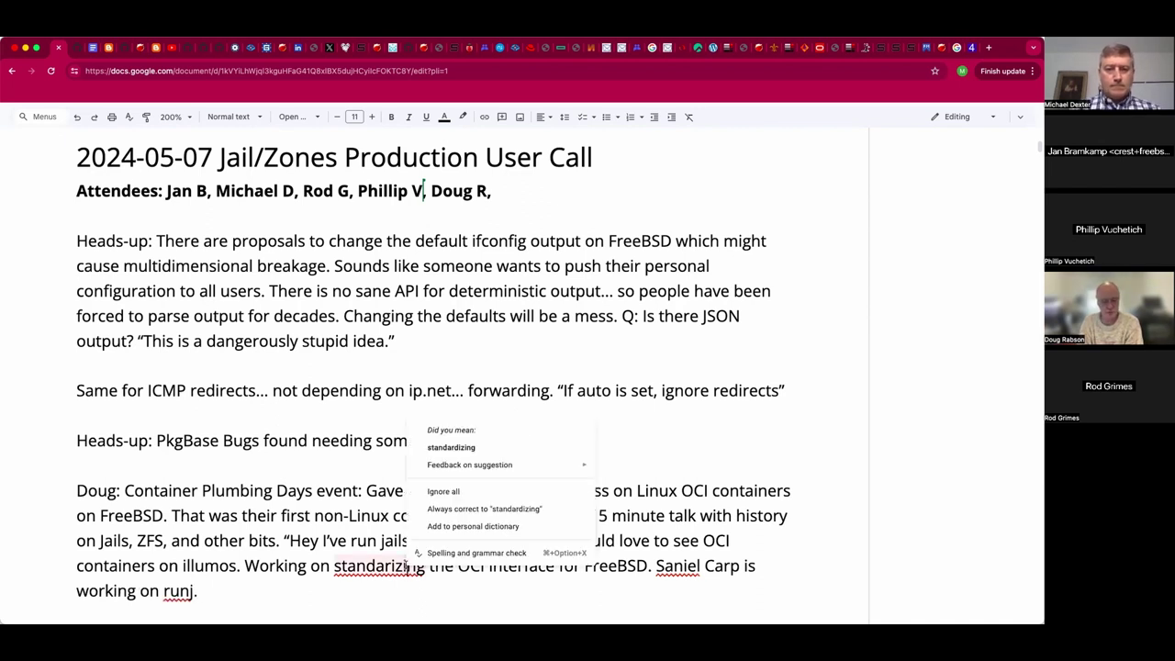
{"action": "left_click", "coordinate": [488, 447]}
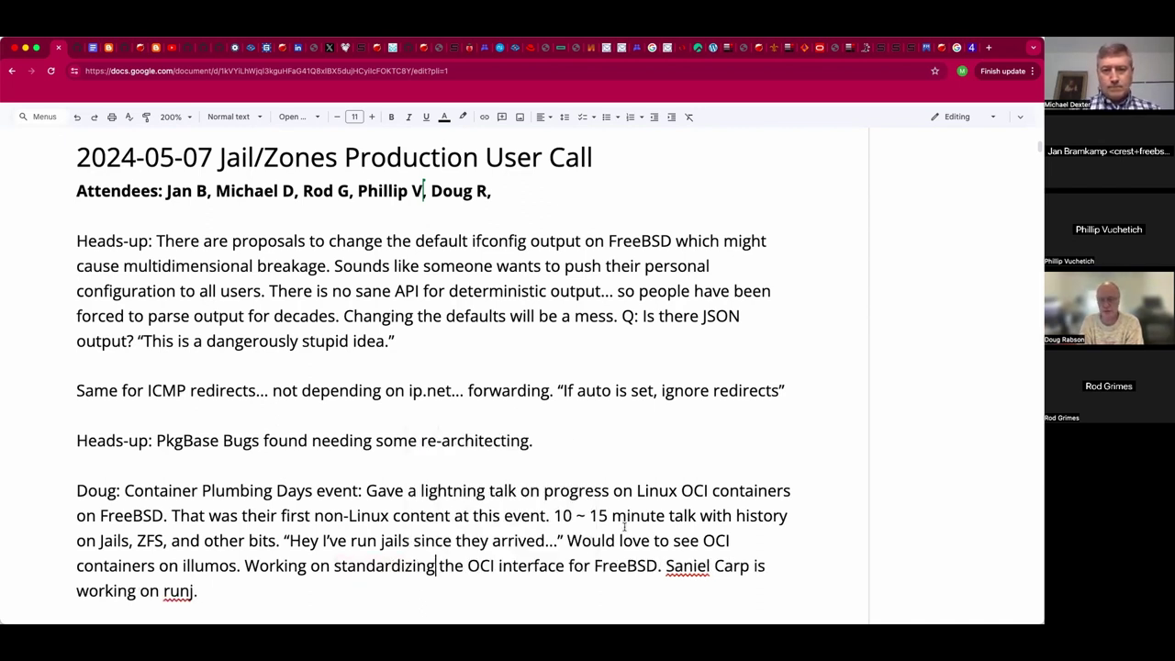
{"action": "double_click", "coordinate": [674, 564]}
{"action": "type", "text": "S"}
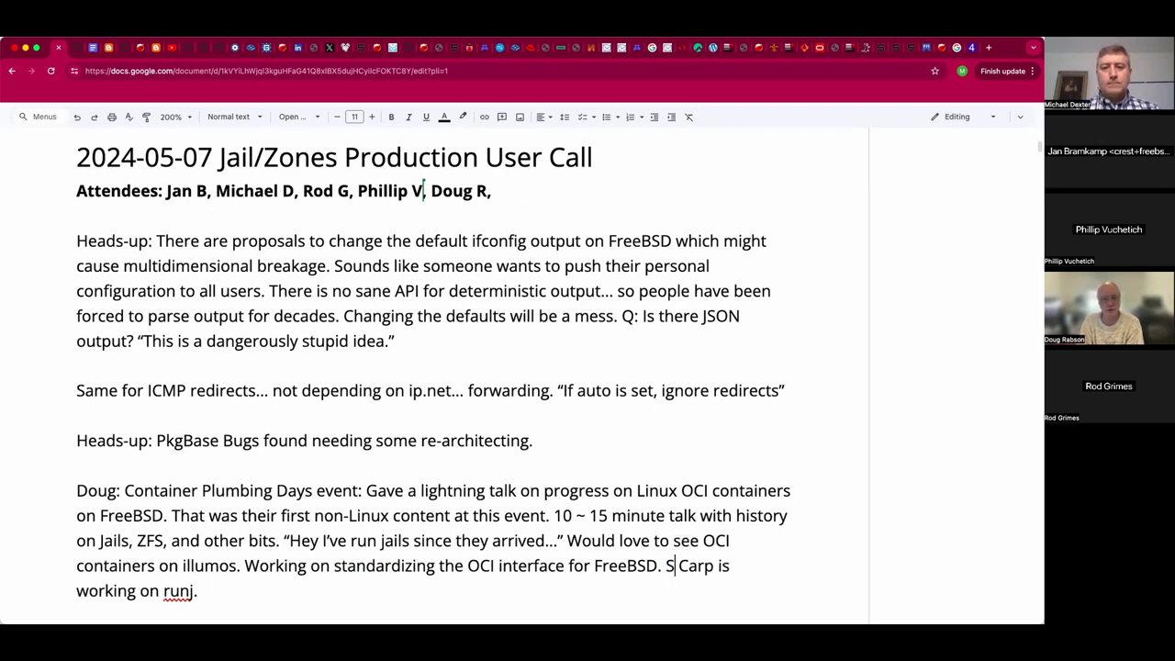
{"action": "type", "text": "ami"}
{"action": "key", "text": "BackSpace"}
{"action": "type", "text": "ual"}
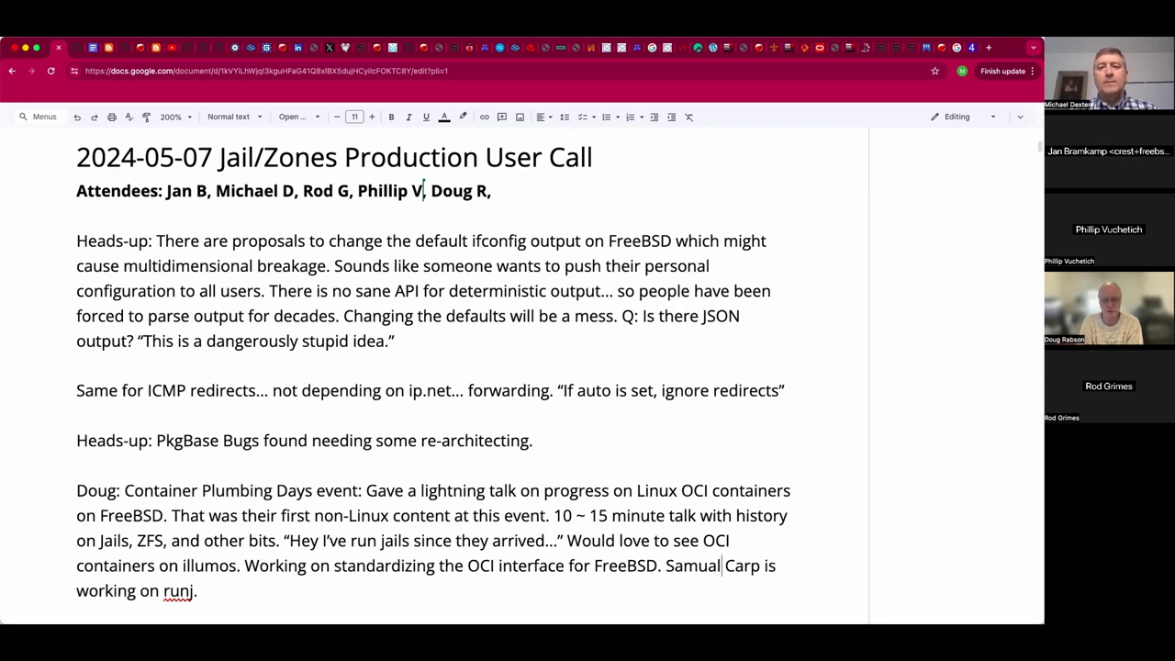
{"action": "key", "text": "Right"}
{"action": "key", "text": "Right"}
{"action": "key", "text": "Right"}
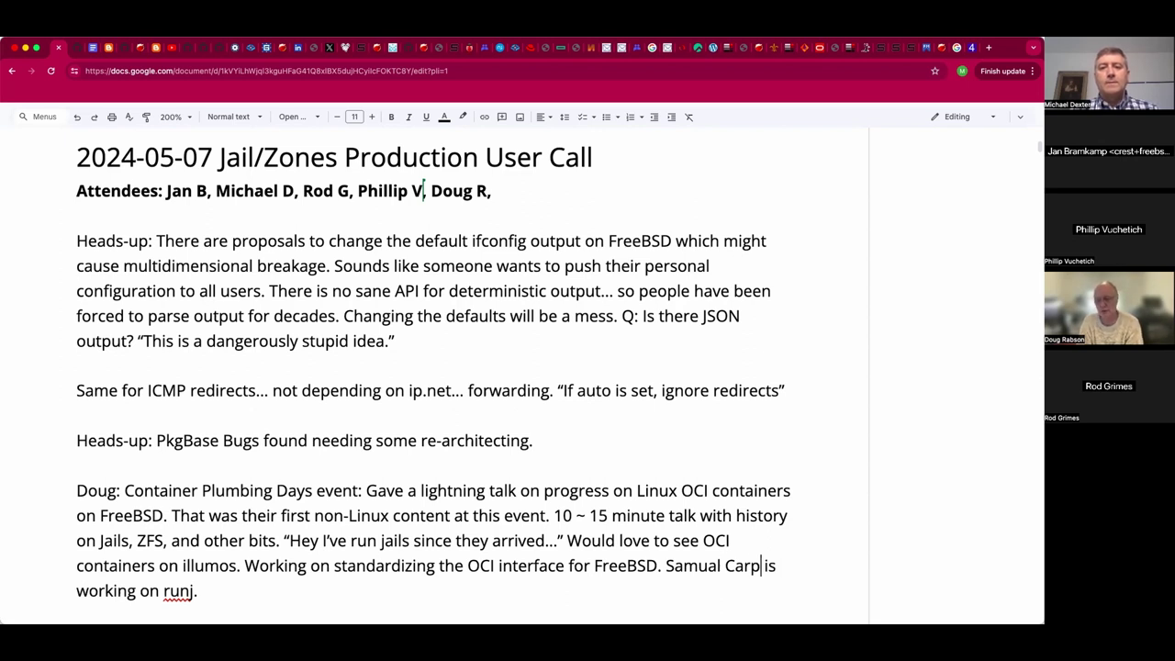
{"action": "type", "text": "?"}
Step: Begin the next sentence with 'Had a good conversation'
{"action": "left_click", "coordinate": [348, 585]}
{"action": "type", "text": "Had a"}
{"action": "key", "text": "BackSpace"}
{"action": "key", "text": "BackSpace"}
{"action": "key", "text": "BackSpace"}
{"action": "type", "text": "d a good "}
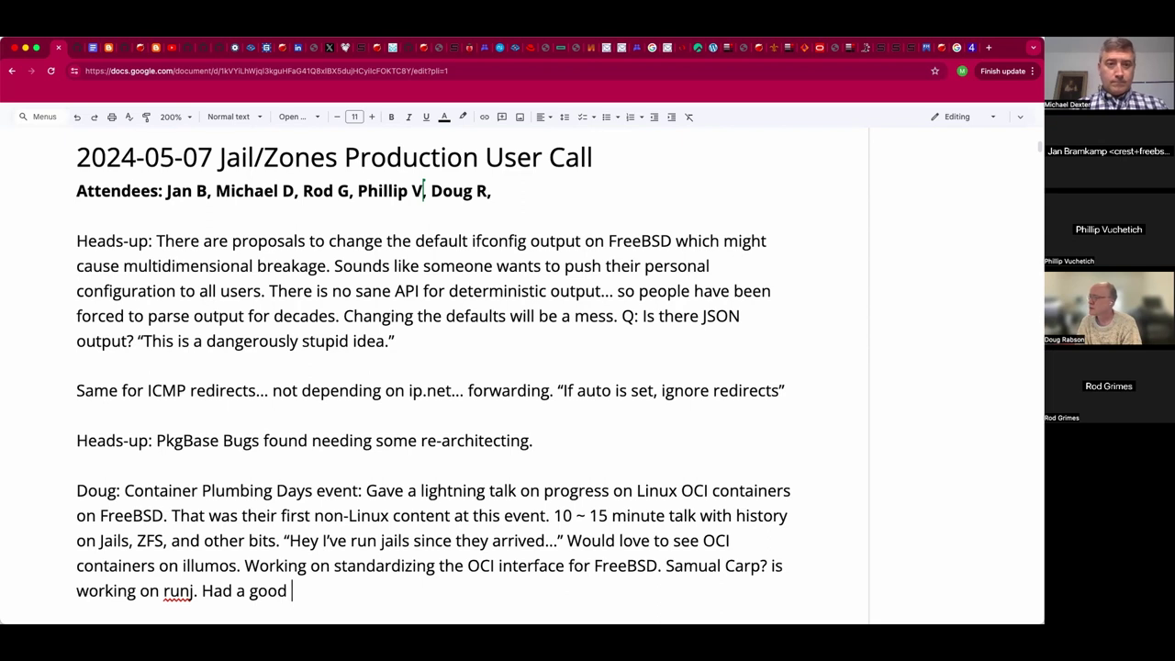
{"action": "type", "text": "conversation oiw"}
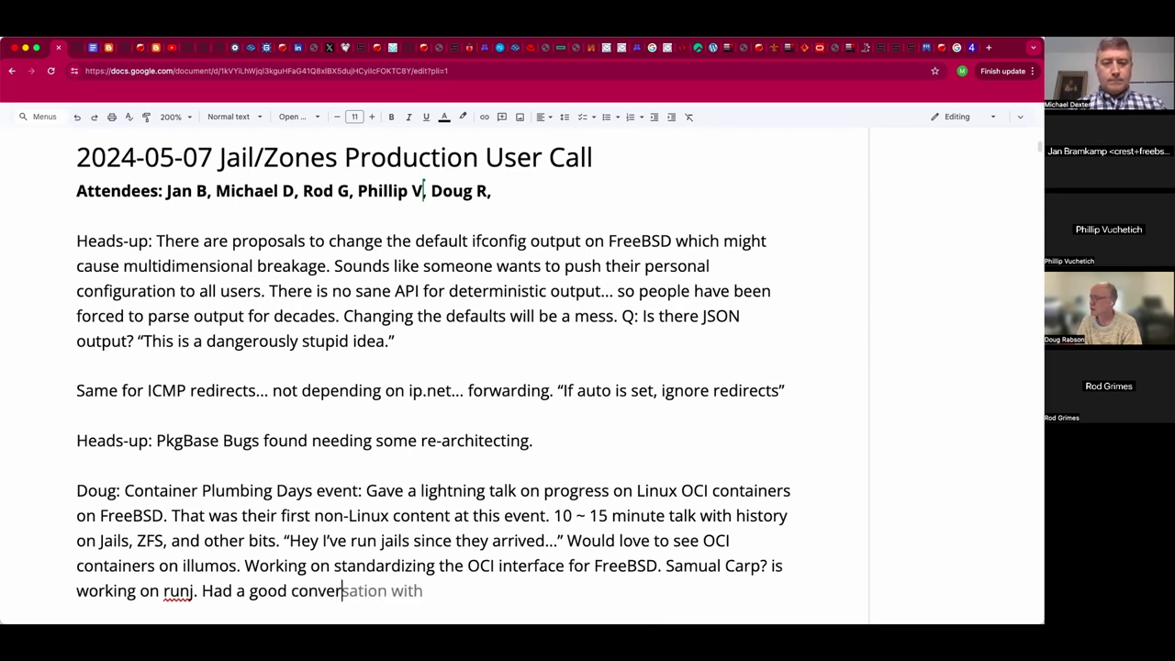
Step: Finish the sentence: with a person from Docker who is an OCI expert and FreeBSD fan
{"action": "key", "text": "BackSpace"}
{"action": "key", "text": "BackSpace"}
{"action": "key", "text": "BackSpace"}
{"action": "type", "text": "with Bjorn from D"}
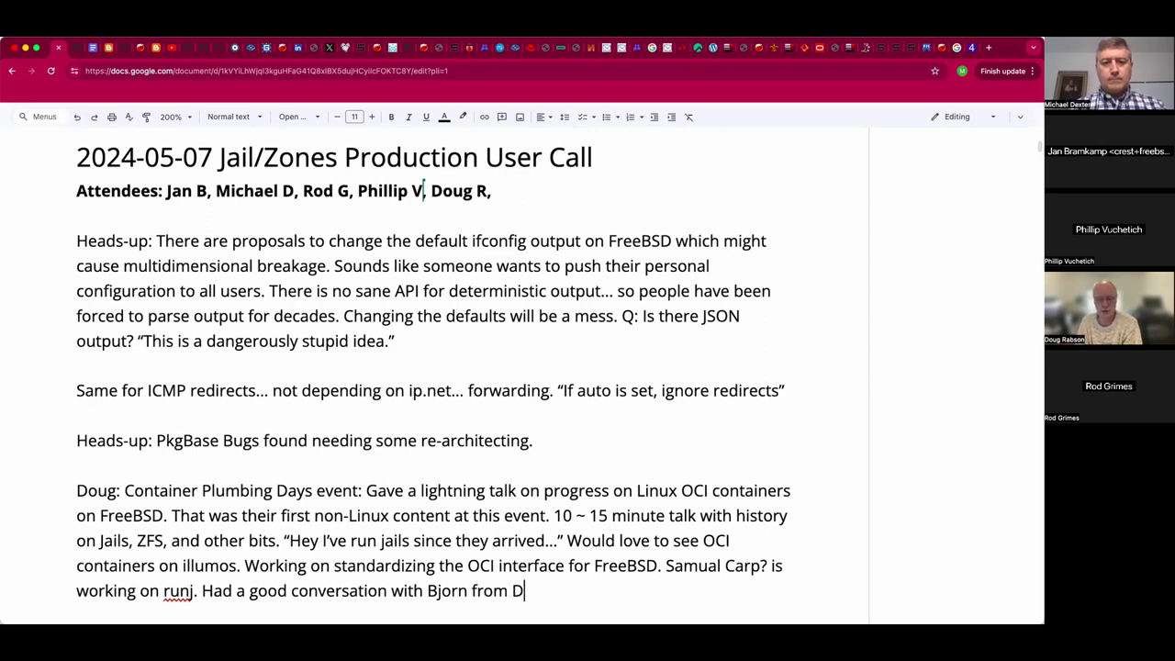
{"action": "type", "text": "ocker"}
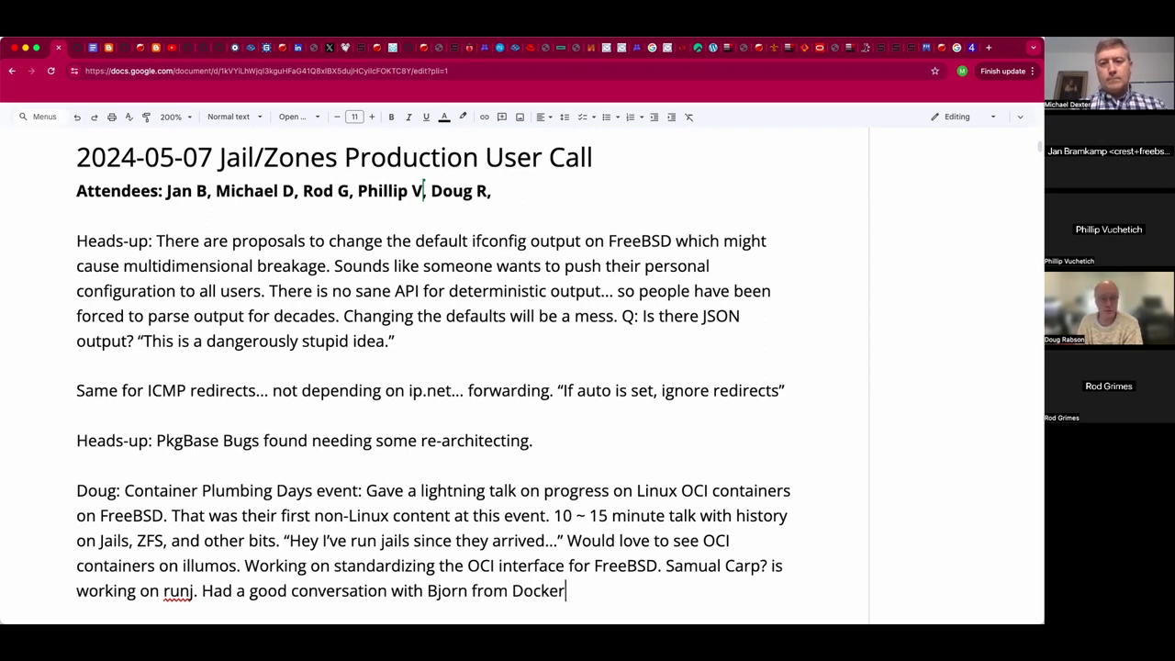
{"action": "type", "text": " wh"}
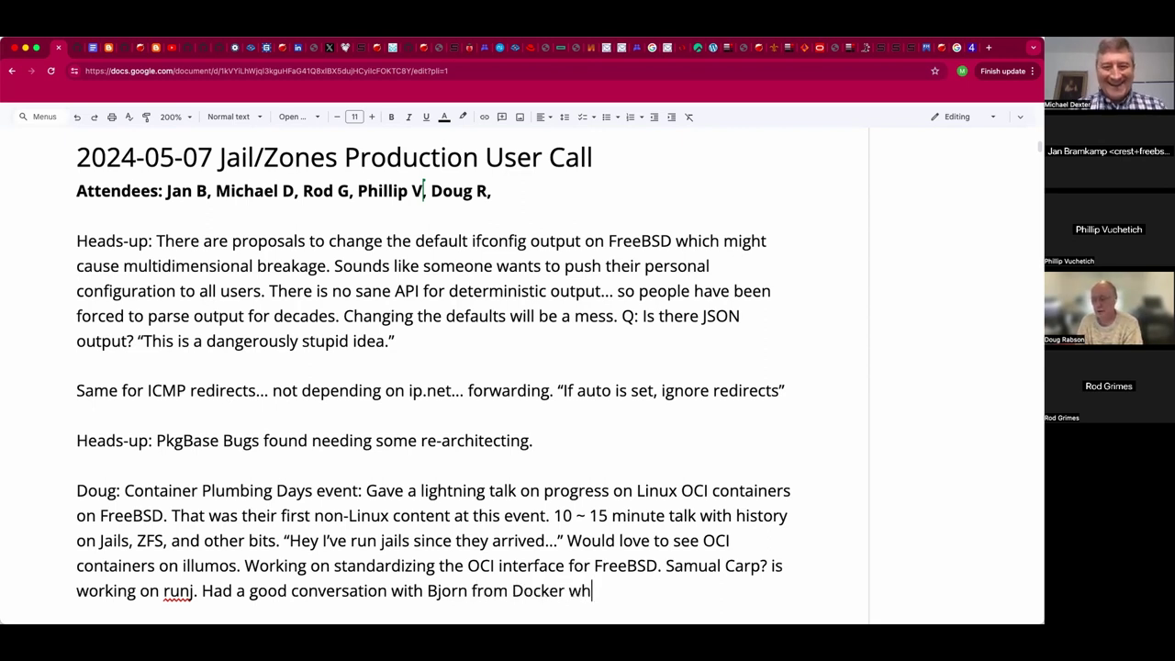
{"action": "type", "text": "o is an OCI "}
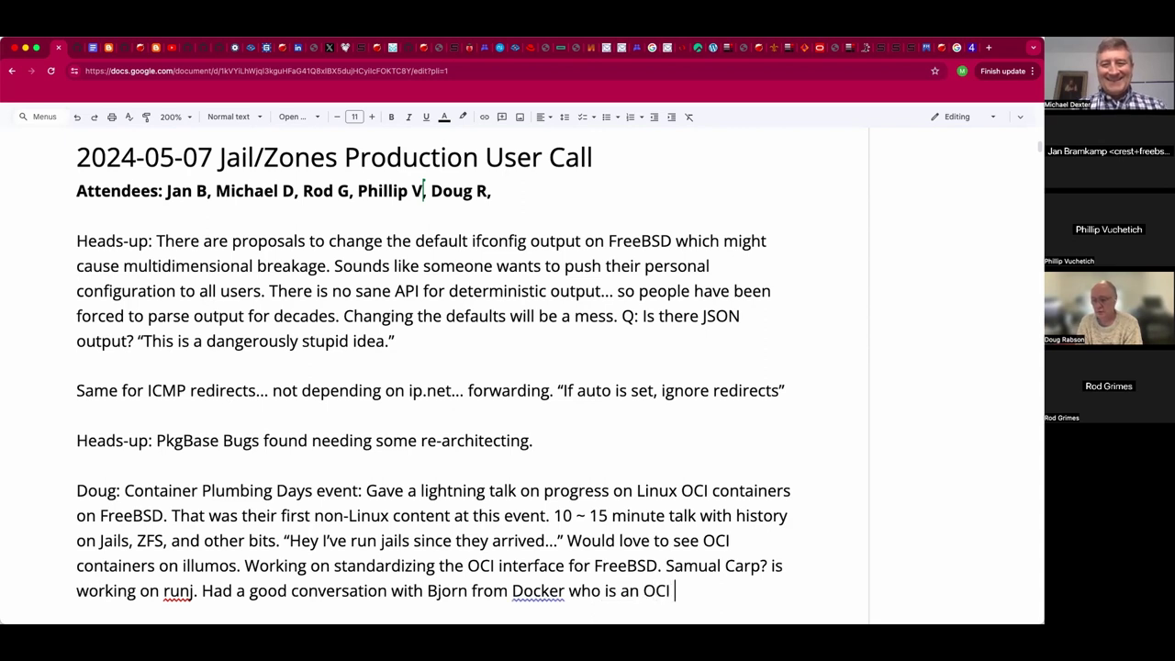
{"action": "type", "text": "expert and "}
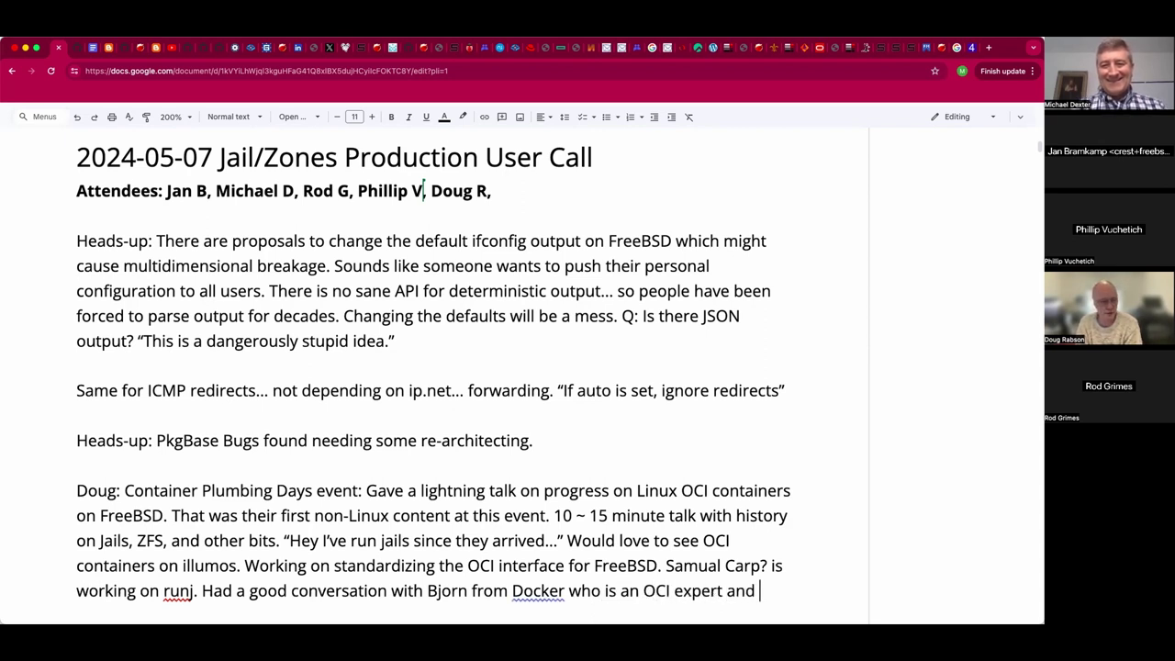
{"action": "type", "text": "FreeBSD fin"}
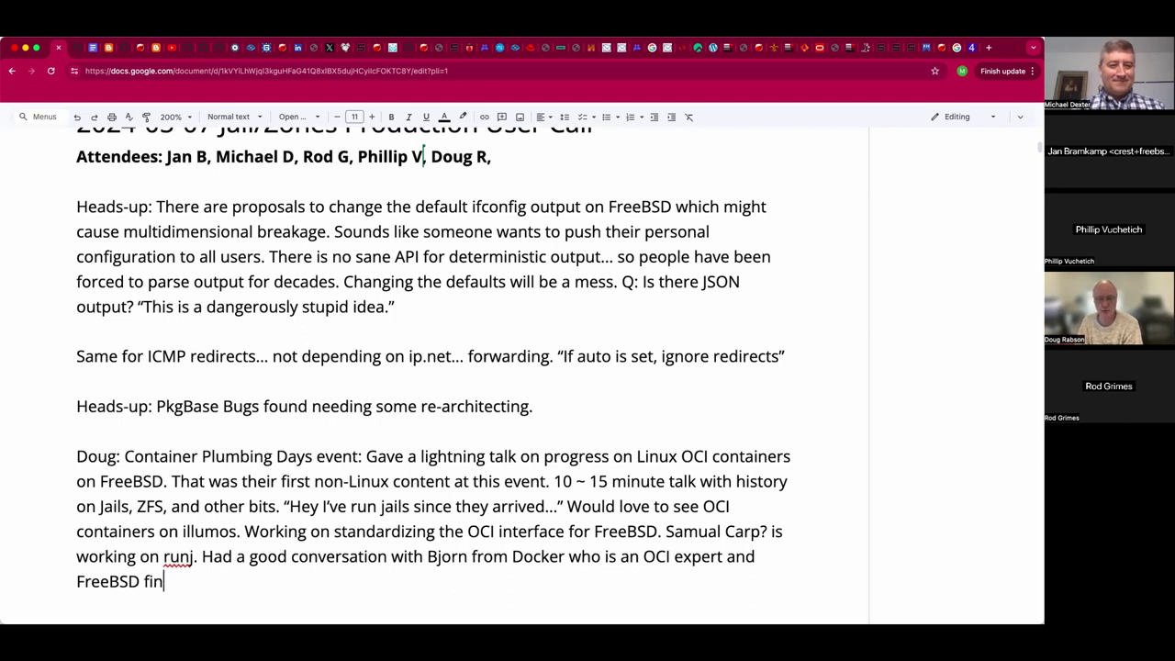
{"action": "key", "text": "BackSpace"}
{"action": "key", "text": "BackSpace"}
{"action": "type", "text": "an."}
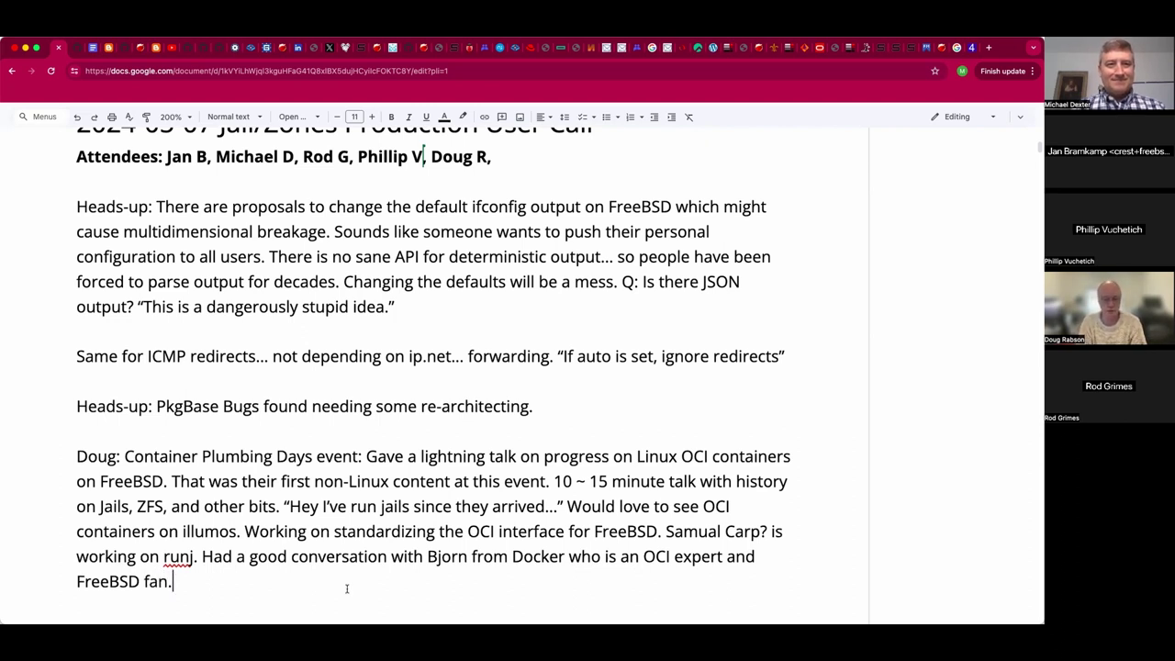
{"action": "scroll", "coordinate": [347, 588], "scroll_direction": "down", "scroll_amount": 2}
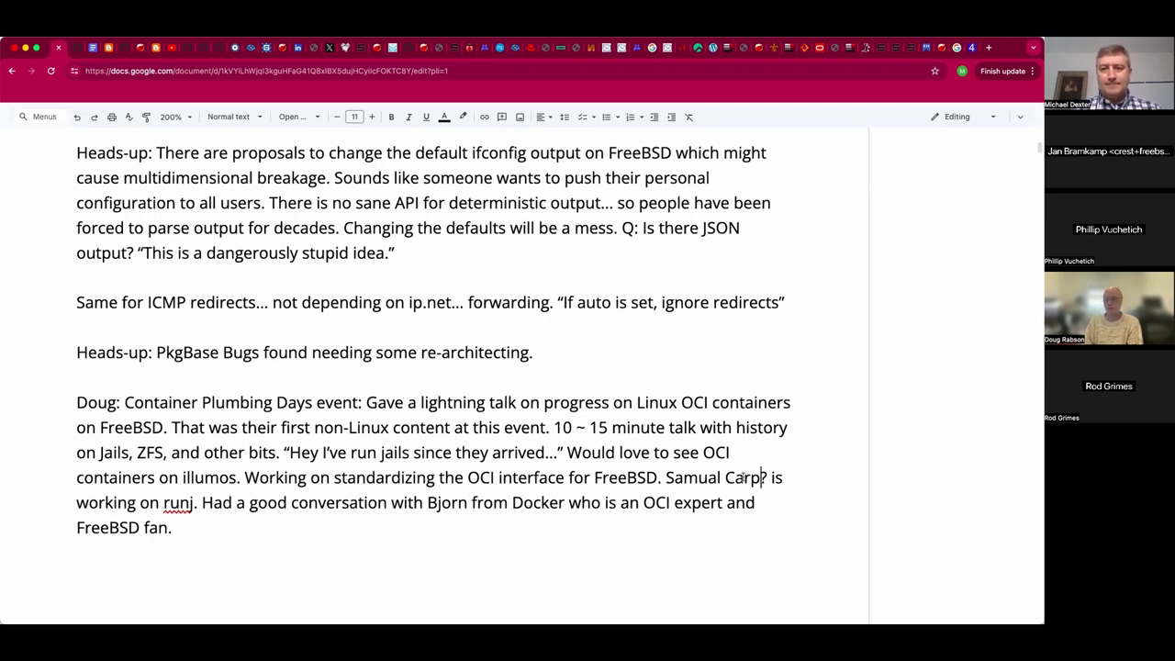
Step: Select the runj developer's name and check its spelling in another app
{"action": "left_click_drag", "start_coordinate": [761, 481], "coordinate": [665, 474]}
{"action": "key", "text": "super+Tab"}
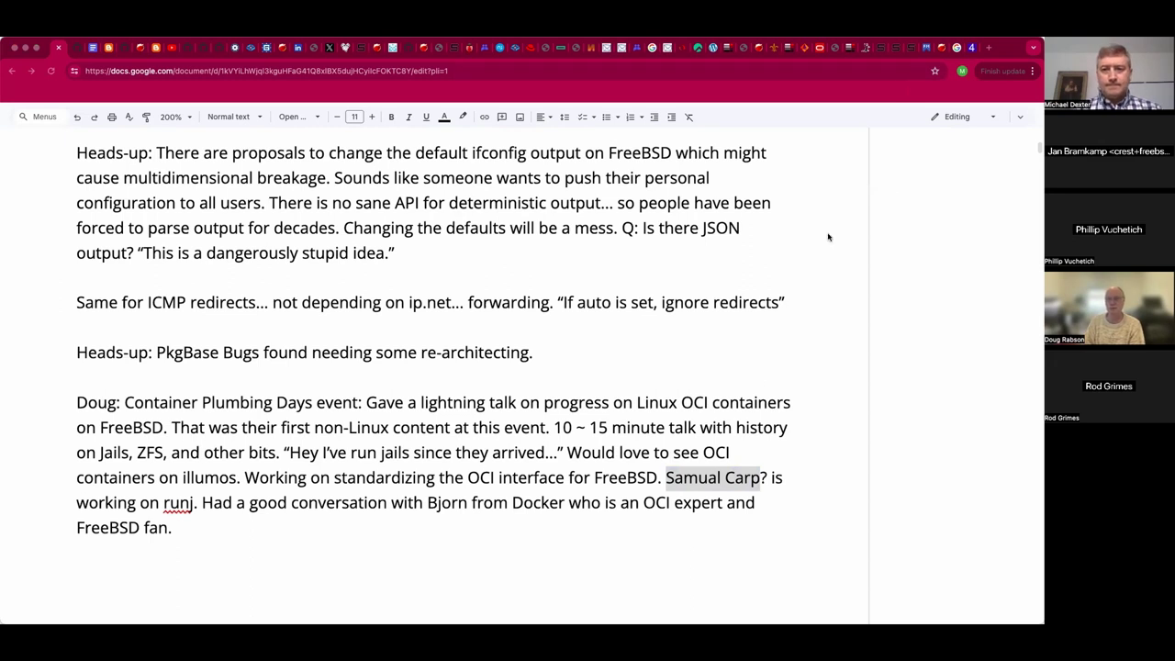
{"action": "left_click", "coordinate": [716, 479]}
Step: Fix the developer's first name, remove the question mark, and change the surname initial to K
{"action": "left_click", "coordinate": [719, 477]}
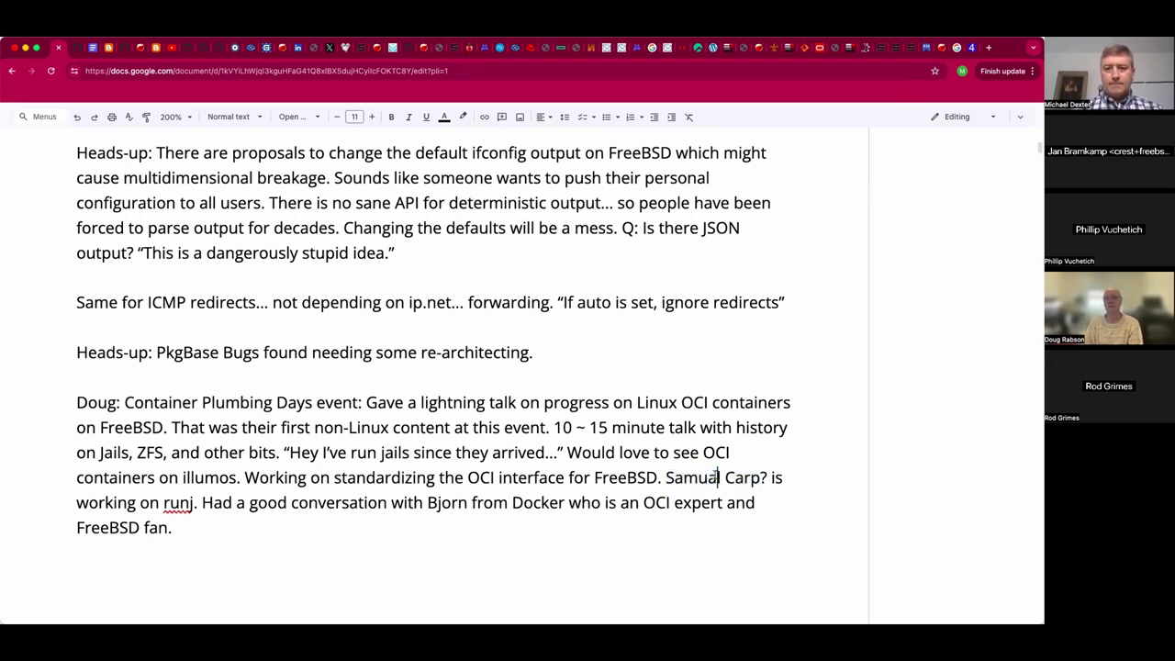
{"action": "key", "text": "BackSpace"}
{"action": "type", "text": "e"}
{"action": "key", "text": "Right"}
{"action": "key", "text": "Right"}
{"action": "key", "text": "Right"}
{"action": "key", "text": "Right"}
{"action": "key", "text": "Right"}
{"action": "key", "text": "Right"}
{"action": "key", "text": "Right"}
{"action": "key", "text": "Right"}
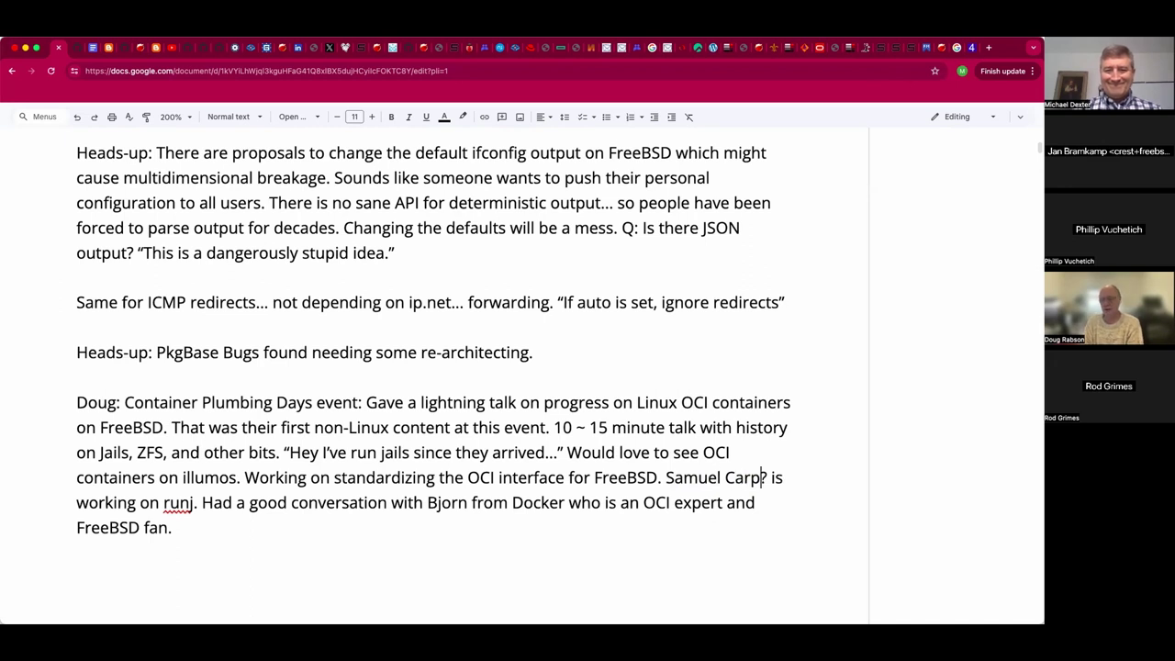
{"action": "key", "text": "BackSpace"}
{"action": "key", "text": "Down"}
{"action": "key", "text": "Up"}
{"action": "key", "text": "Left"}
{"action": "key", "text": "Left"}
{"action": "key", "text": "Left"}
{"action": "key", "text": "BackSpace"}
{"action": "type", "text": "K"}
{"action": "key", "text": "Down"}
{"action": "key", "text": "Down"}
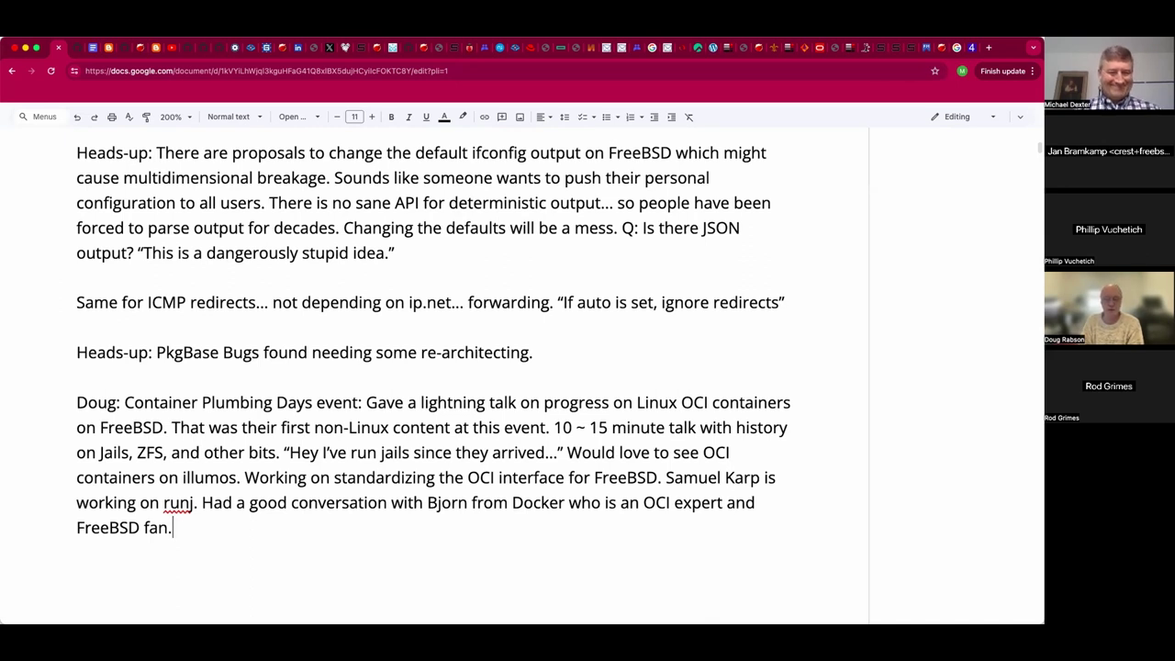
Step: Add the Open Source Summit, Foundation discussions, and GitHub Actions .NET dependencies work
{"action": "type", "text": "That "}
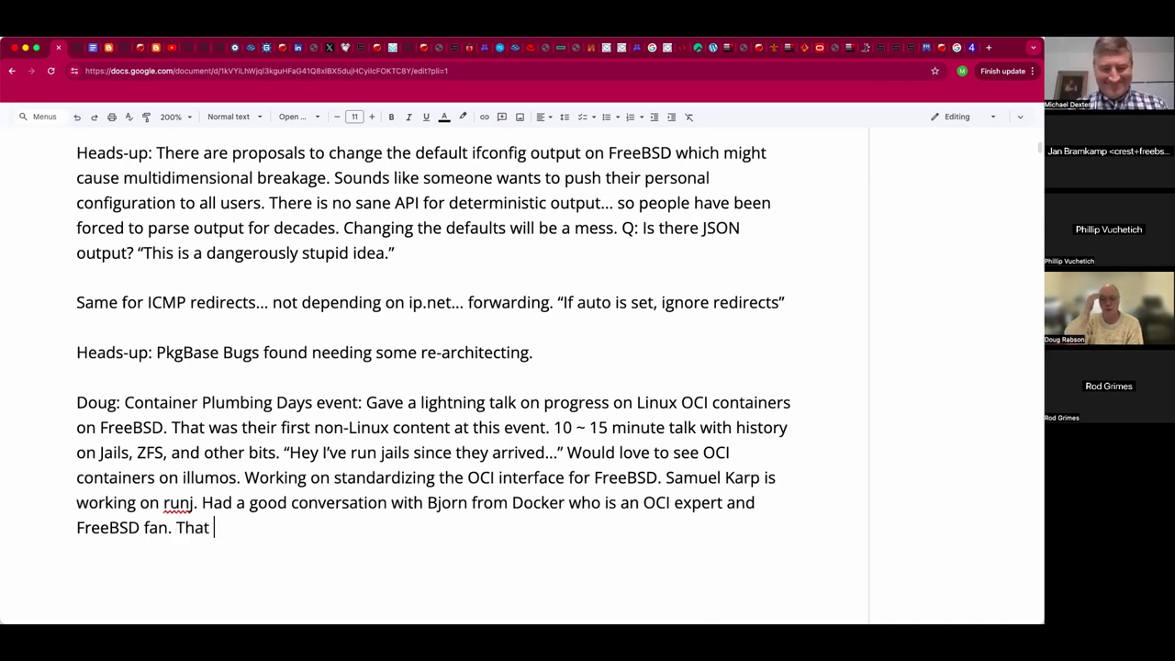
{"action": "type", "text": "gave way tot"}
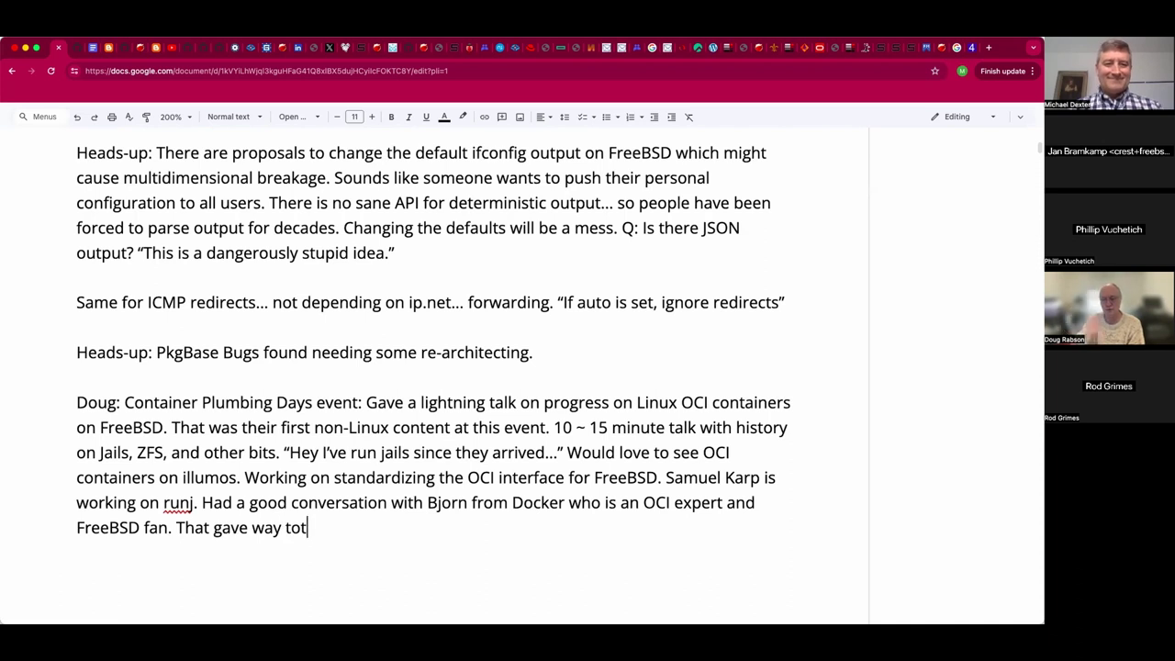
{"action": "key", "text": "BackSpace"}
{"action": "key", "text": "BackSpace"}
{"action": "type", "text": "the "}
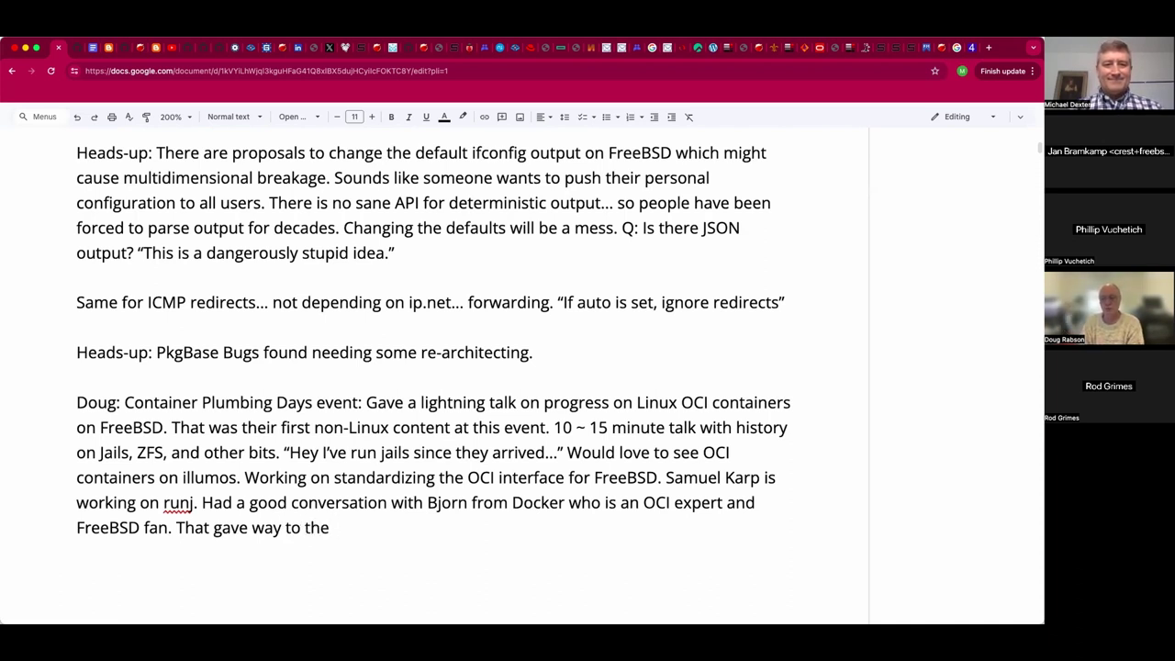
{"action": "type", "text": "Open Source Summit. "}
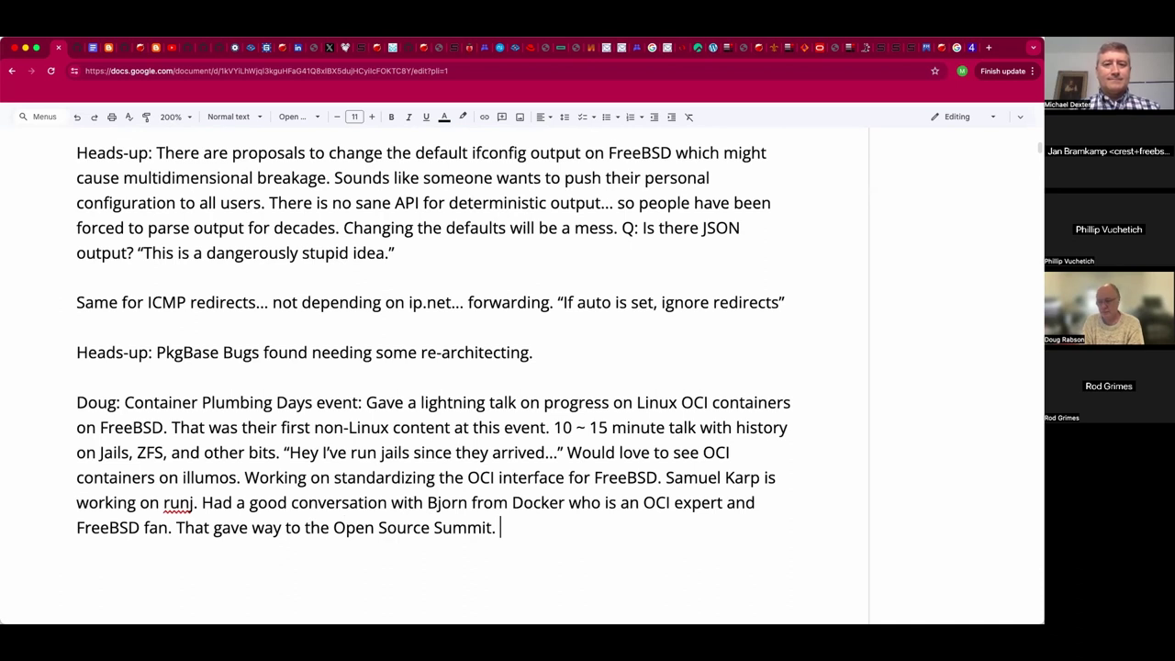
{"action": "type", "text": "Had go"}
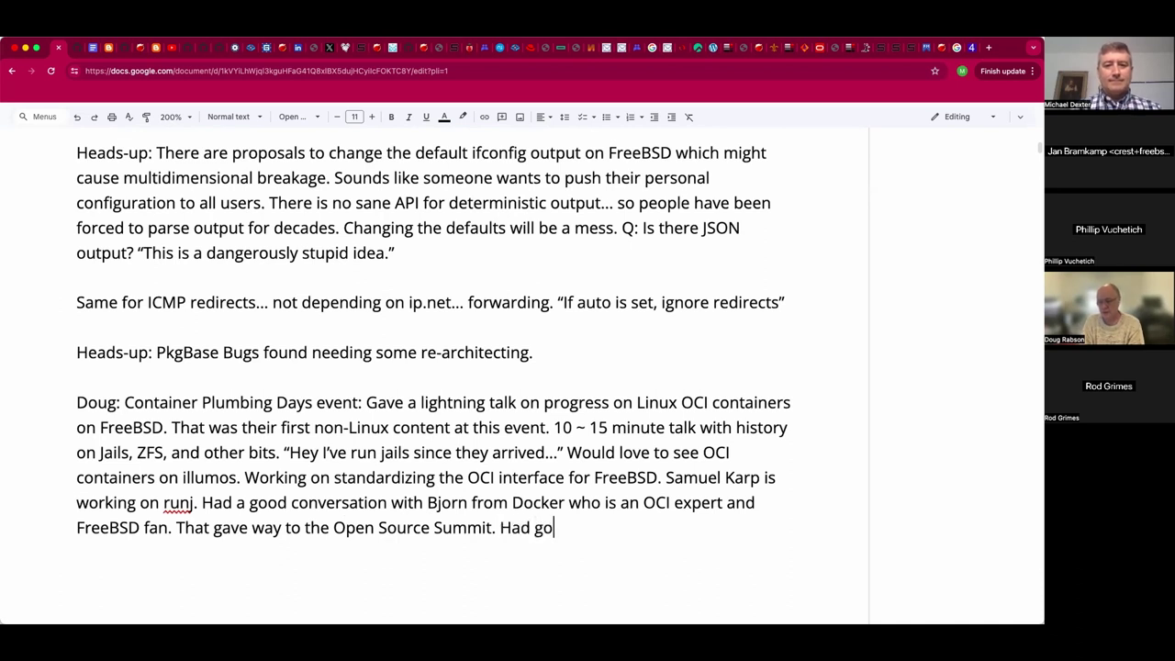
{"action": "type", "text": "od "}
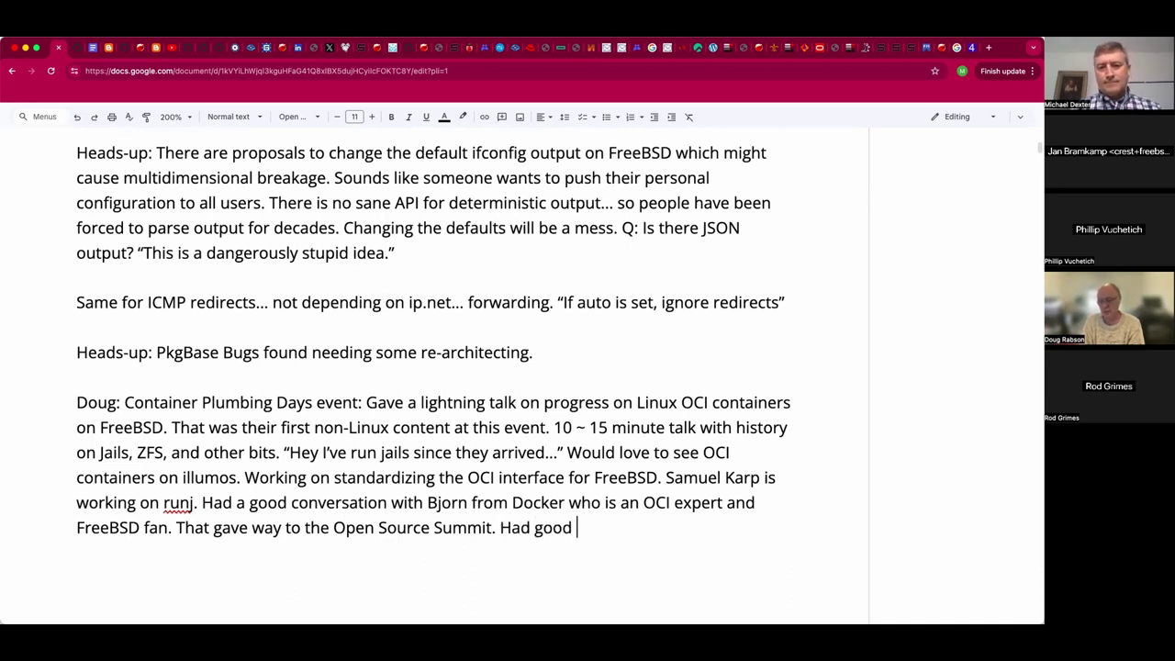
{"action": "type", "text": "discuss"}
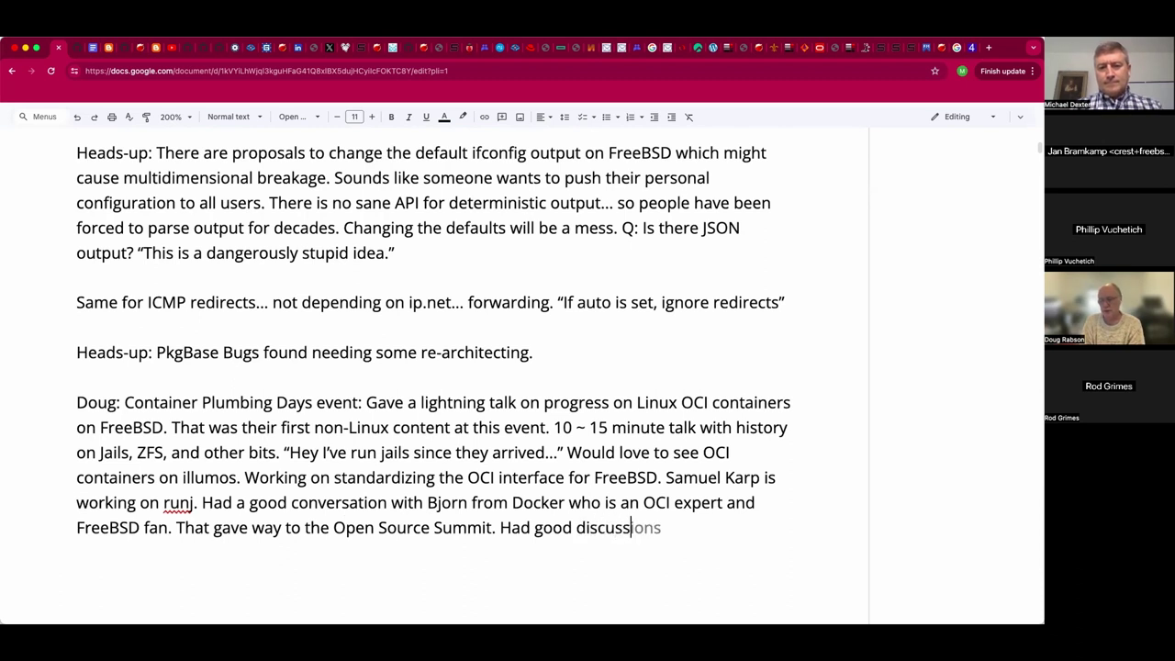
{"action": "type", "text": "ions with Greg W from t"}
{"action": "type", "text": "he"}
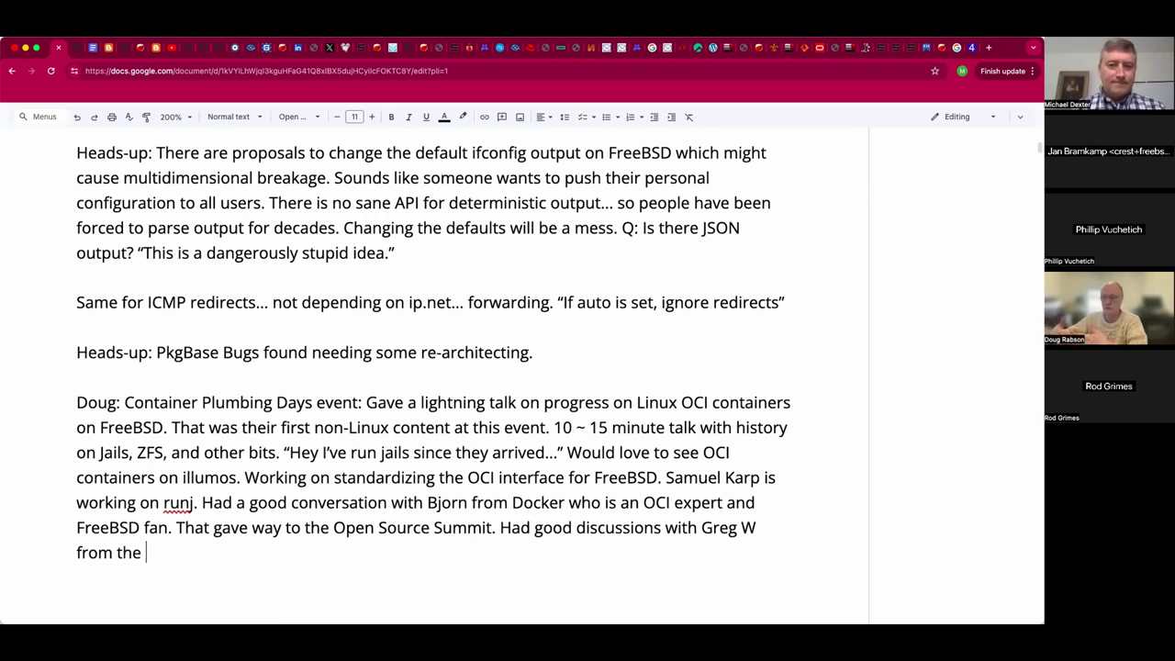
{"action": "type", "text": " Foundation. "}
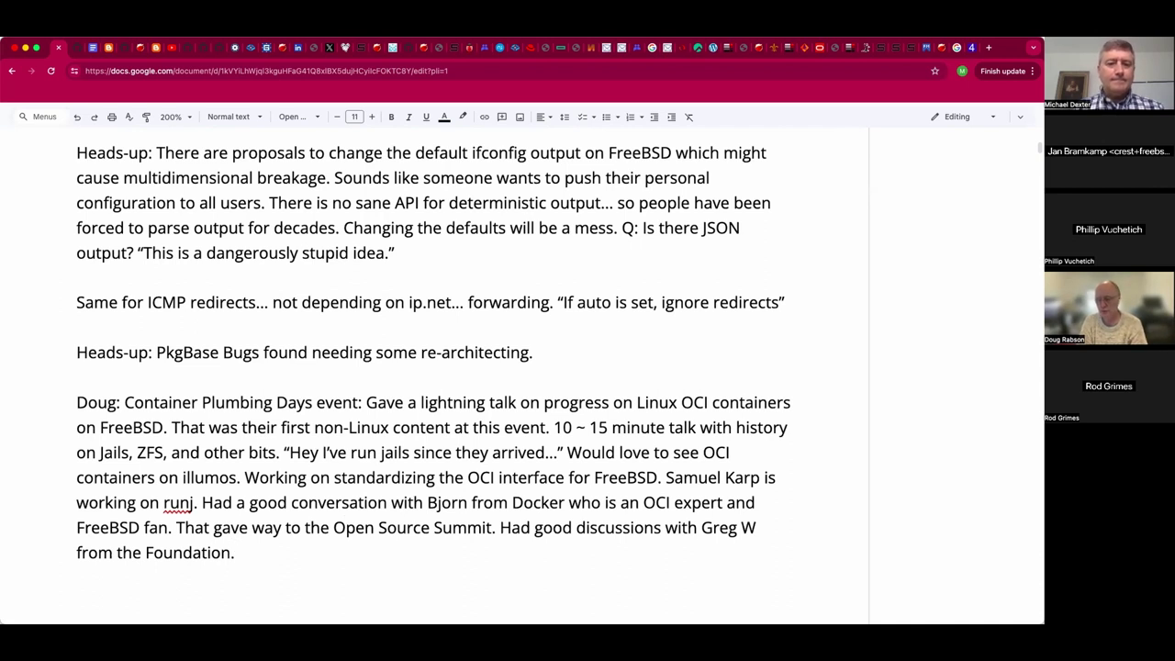
{"action": "type", "text": "Working on "}
{"action": "type", "text": "GitHub "}
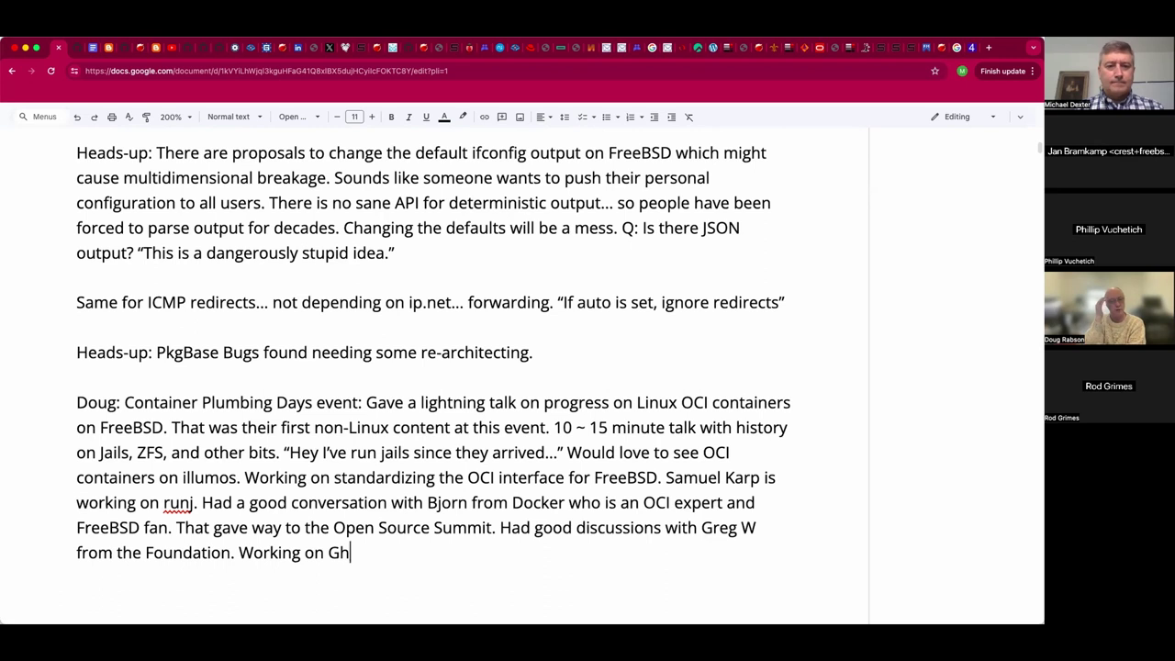
{"action": "type", "text": "a"}
{"action": "key", "text": "BackSpace"}
{"action": "type", "text": "Actions and "}
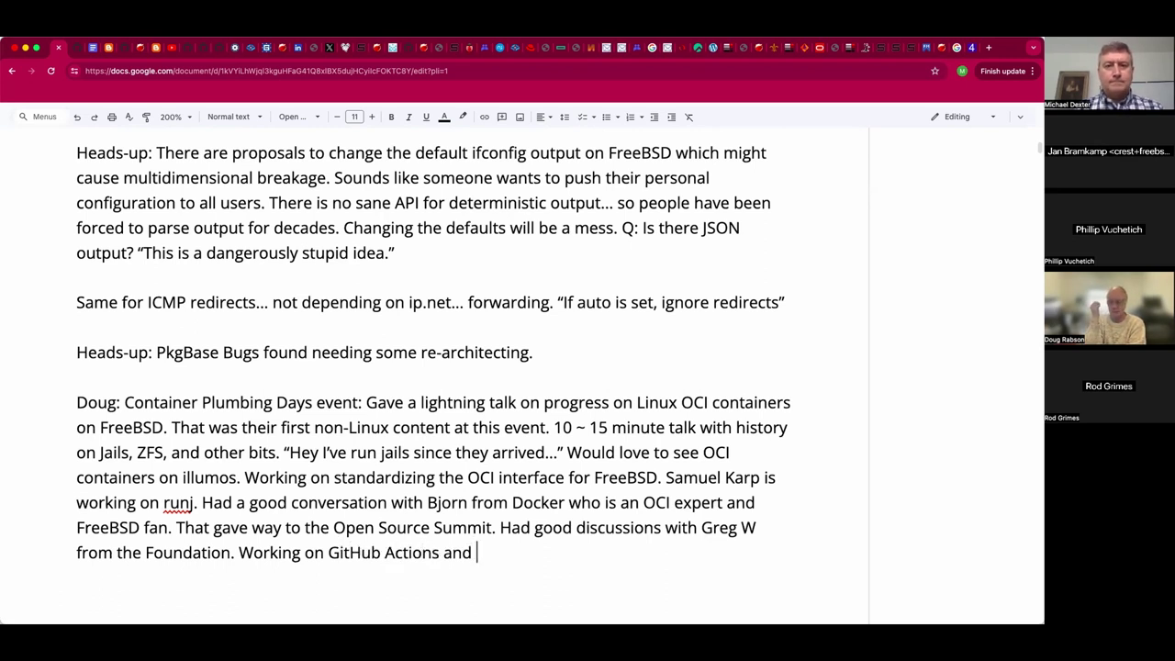
{"action": "type", "text": "their .NET"}
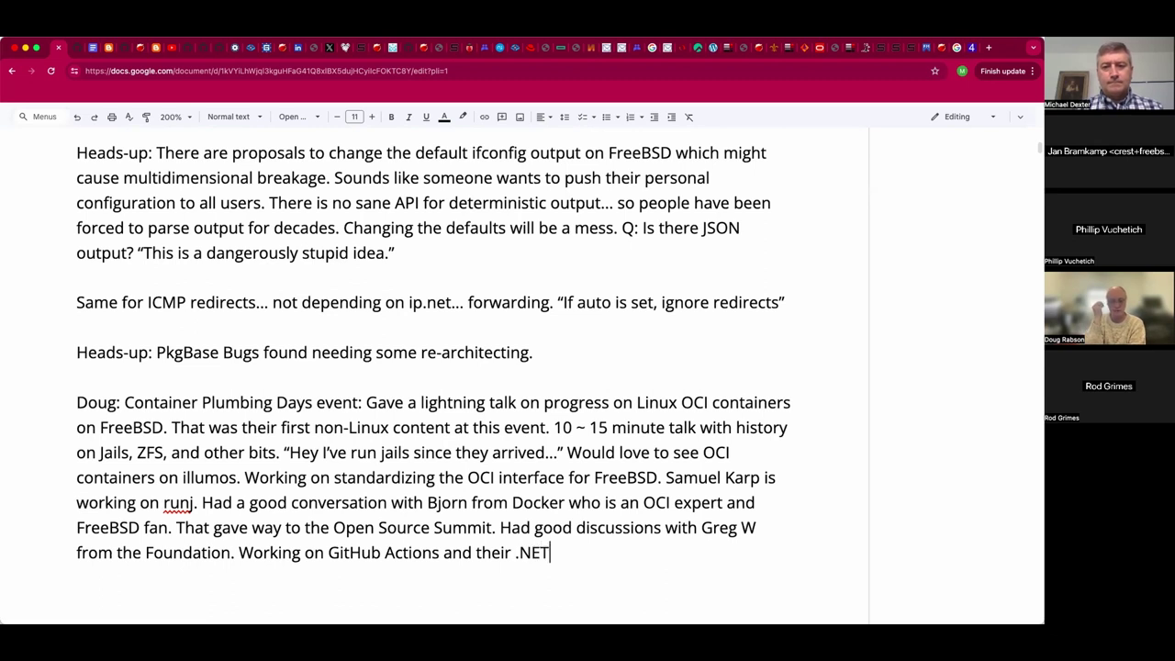
{"action": "type", "text": " dependen"}
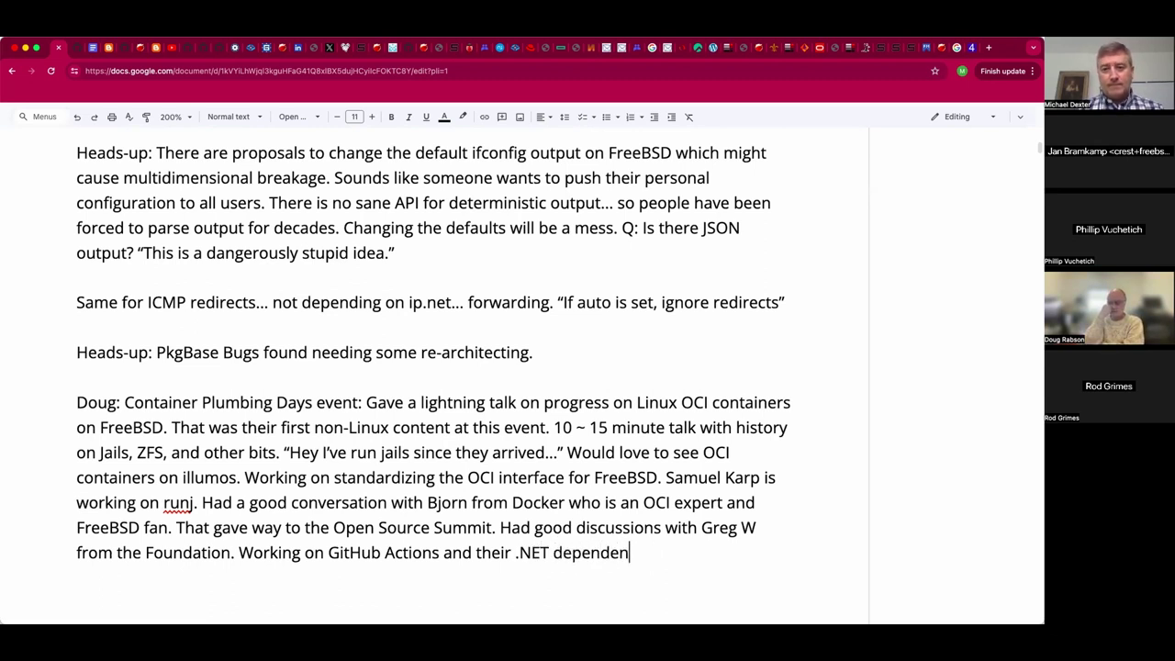
{"action": "key", "text": "BackSpace"}
{"action": "type", "text": "ndencies."}
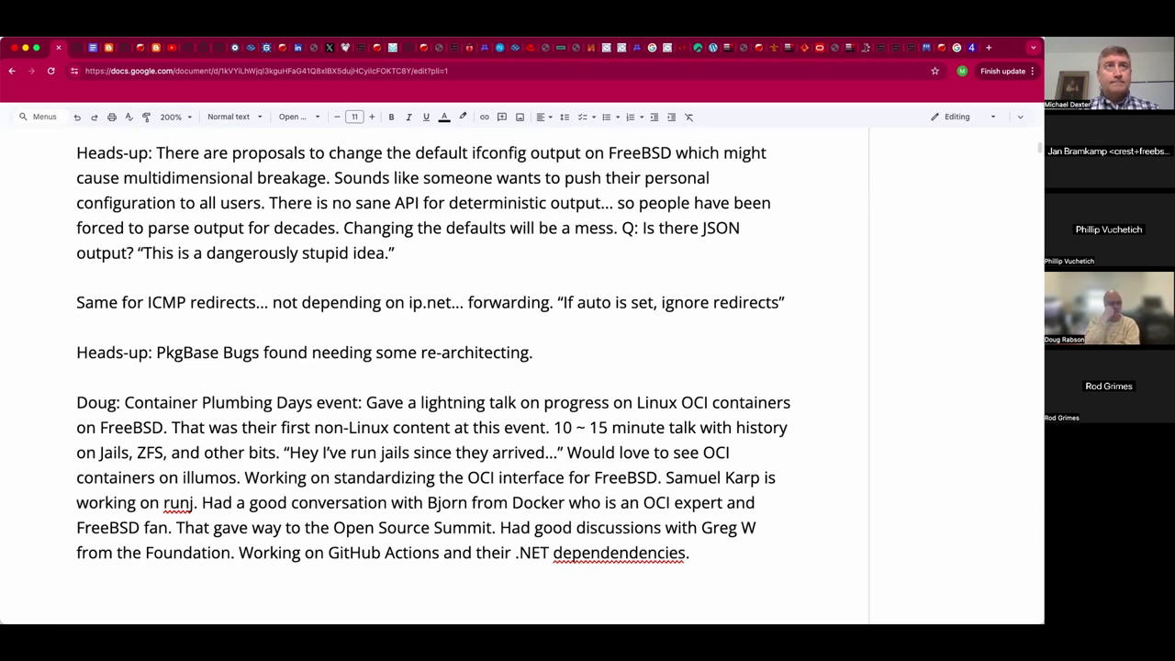
Step: Try to correct 'dependendencies', then dismiss the AI features promotion and spelling card
{"action": "right_click", "coordinate": [670, 552]}
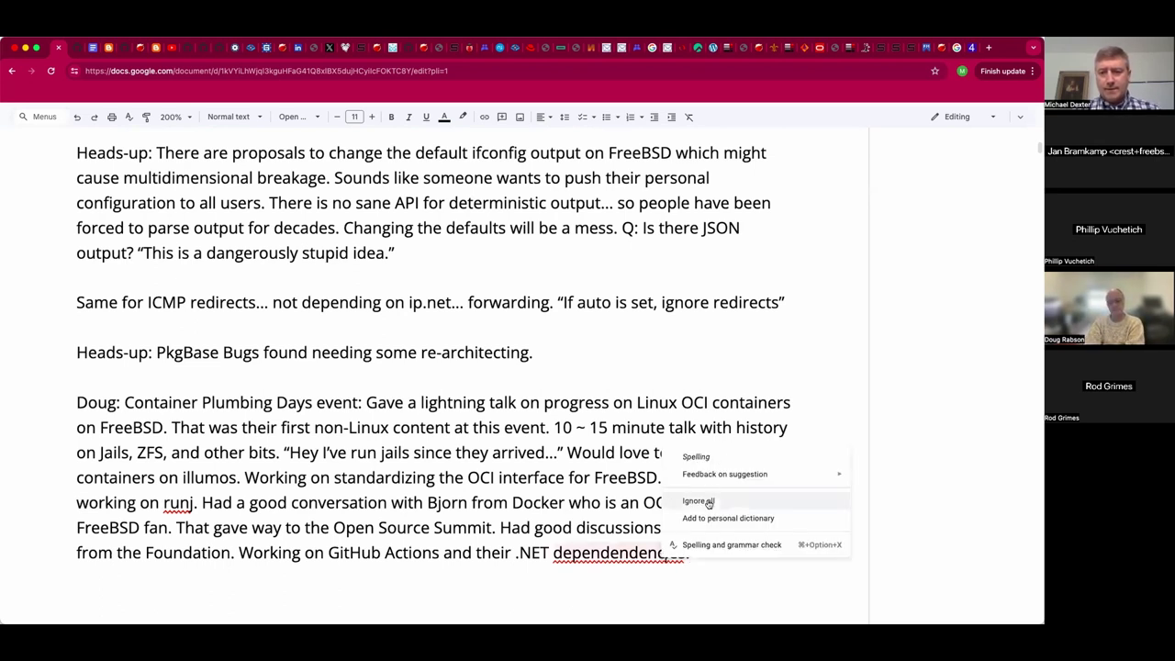
{"action": "left_click", "coordinate": [640, 552]}
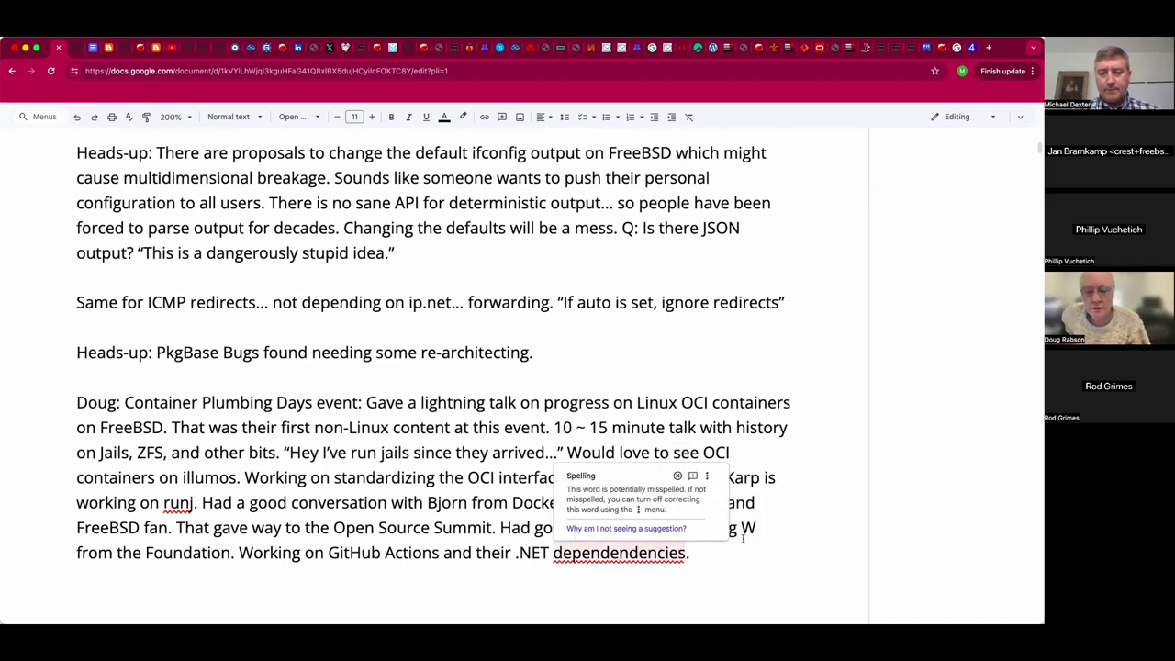
{"action": "key", "text": "End"}
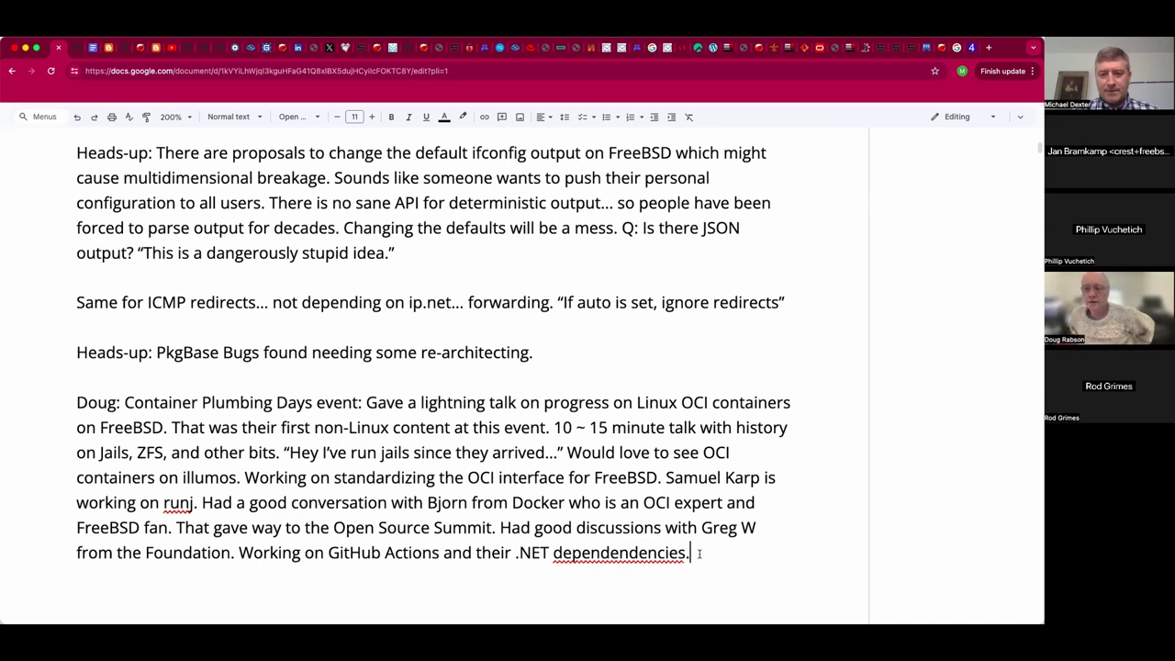
{"action": "left_click_drag", "start_coordinate": [690, 552], "coordinate": [609, 552]}
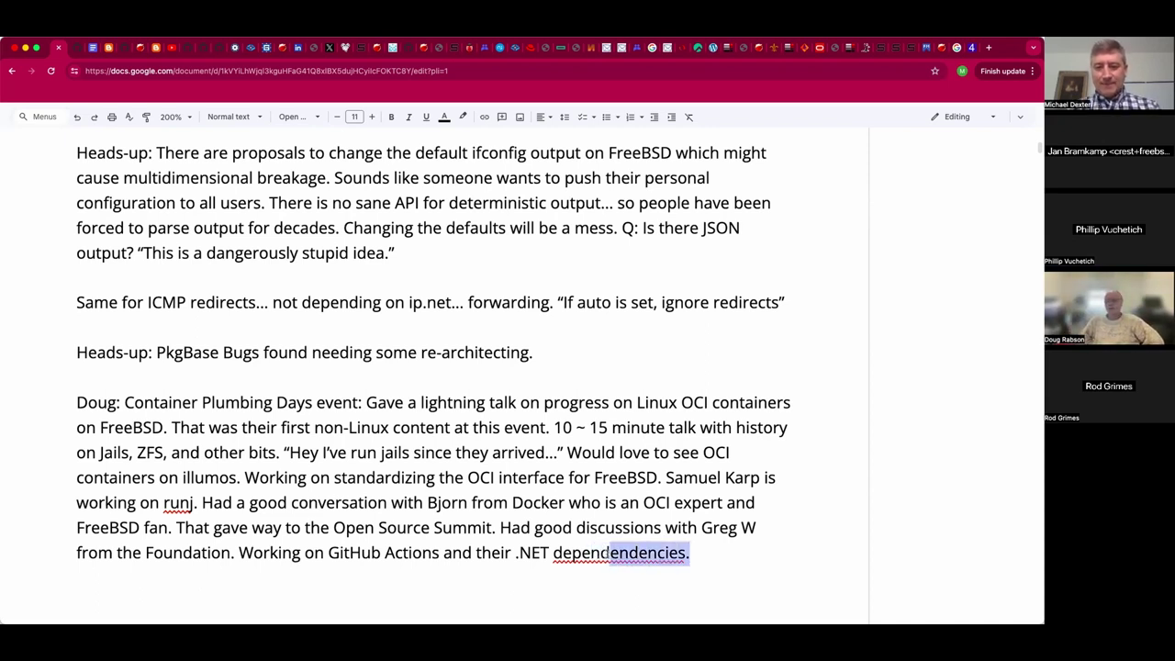
{"action": "type", "text": "endencies."}
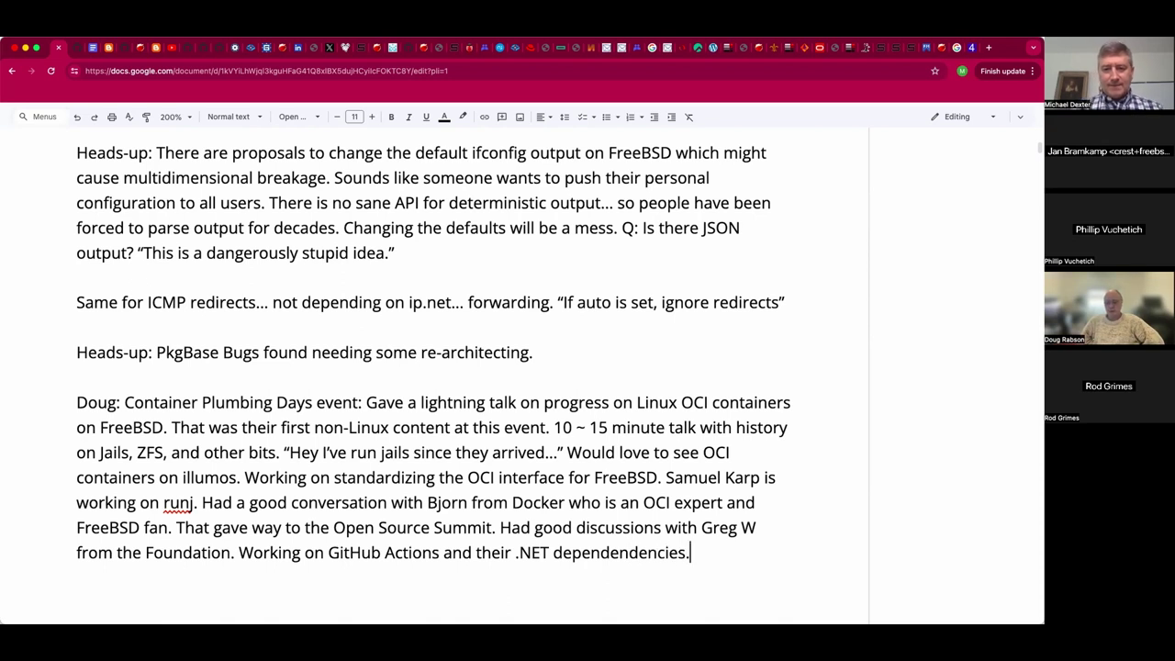
{"action": "key", "text": "Return"}
{"action": "left_click", "coordinate": [569, 552]}
{"action": "right_click", "coordinate": [569, 551]}
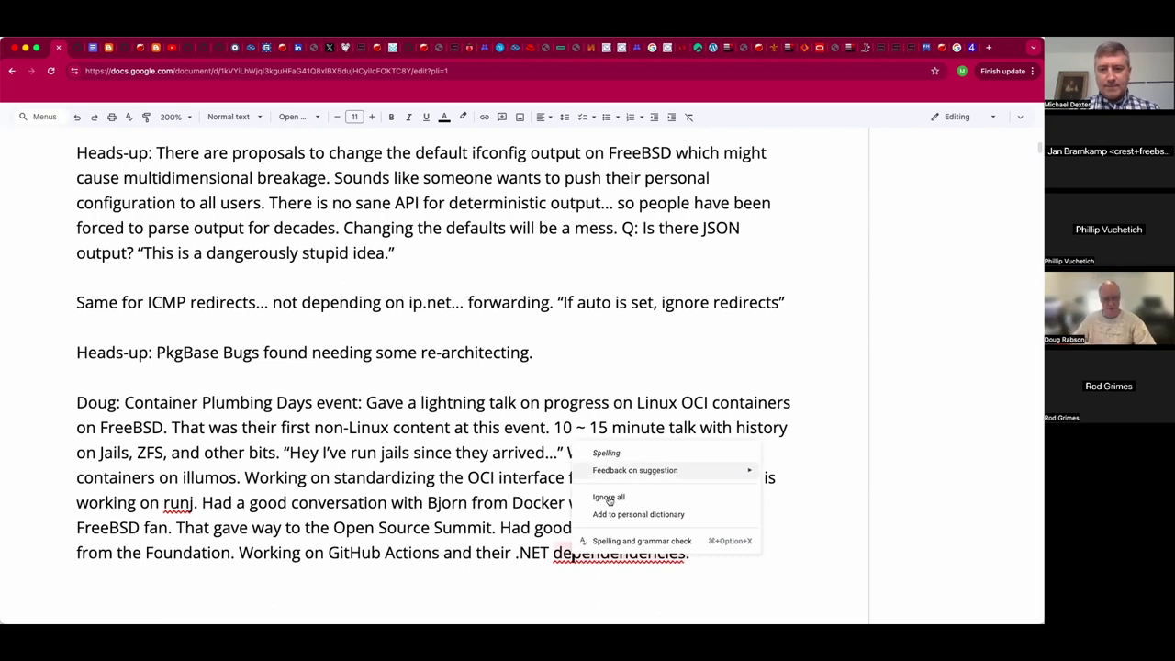
{"action": "left_click", "coordinate": [502, 533]}
{"action": "left_click", "coordinate": [602, 552]}
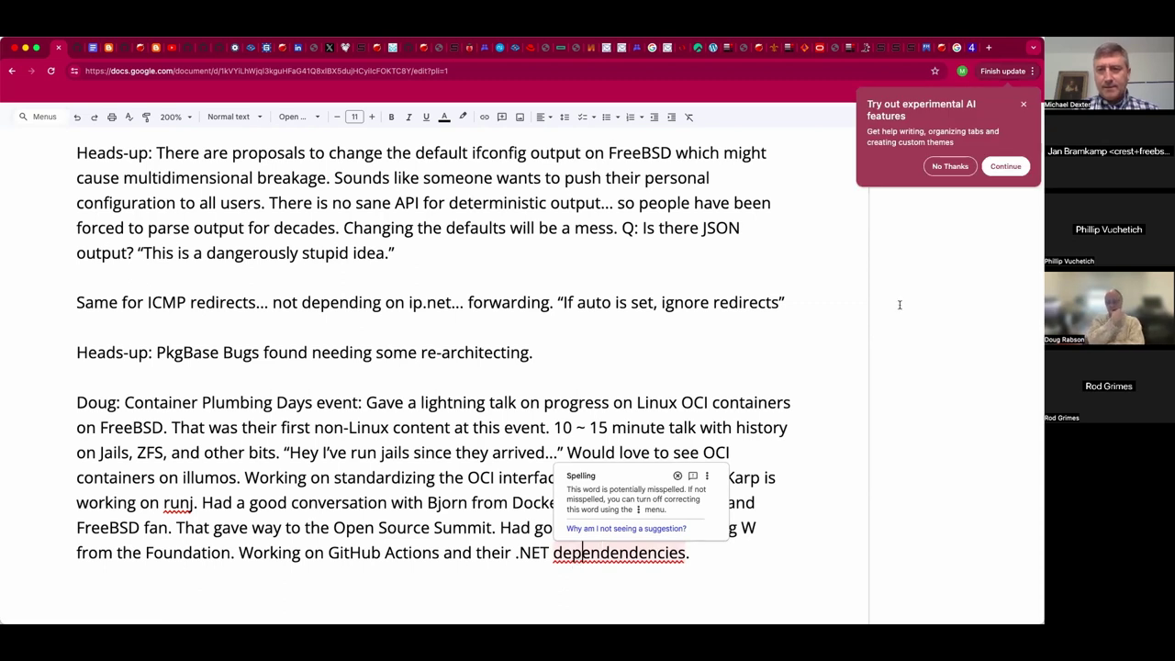
{"action": "left_click", "coordinate": [943, 165]}
{"action": "left_click", "coordinate": [747, 545]}
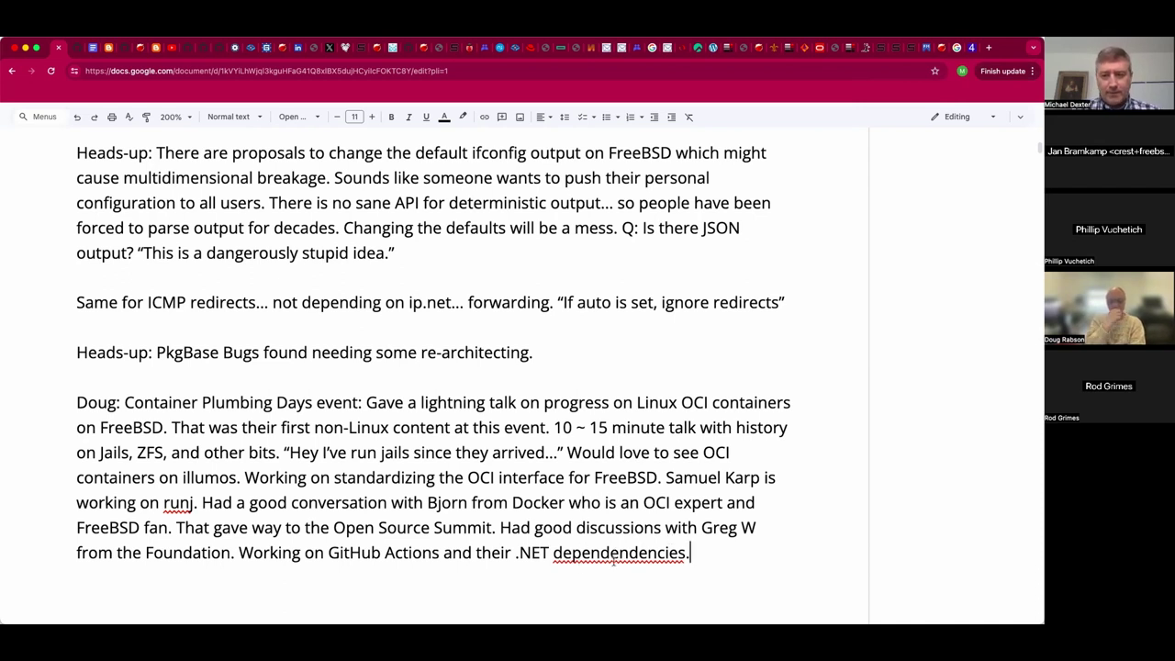
Step: Correct the misspelled word to 'dependencies'
{"action": "double_click", "coordinate": [697, 554]}
{"action": "left_click_drag", "start_coordinate": [569, 553], "coordinate": [517, 552]}
{"action": "left_click", "coordinate": [518, 553]}
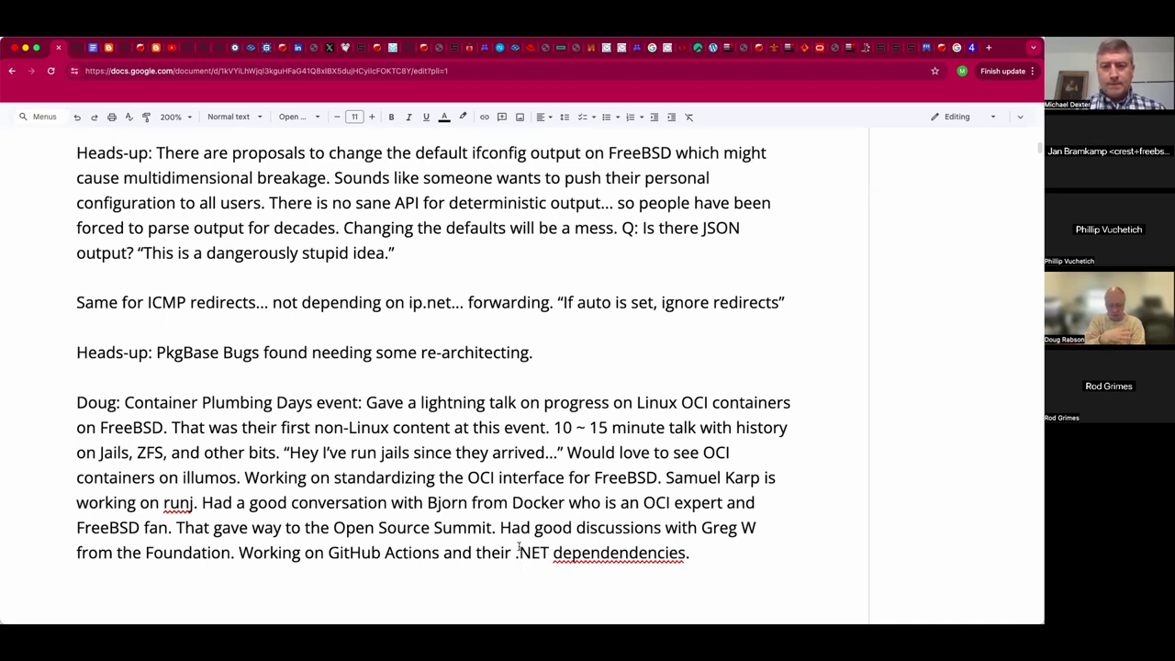
{"action": "left_click", "coordinate": [629, 552]}
{"action": "key", "text": "BackSpace"}
{"action": "key", "text": "BackSpace"}
{"action": "key", "text": "BackSpace"}
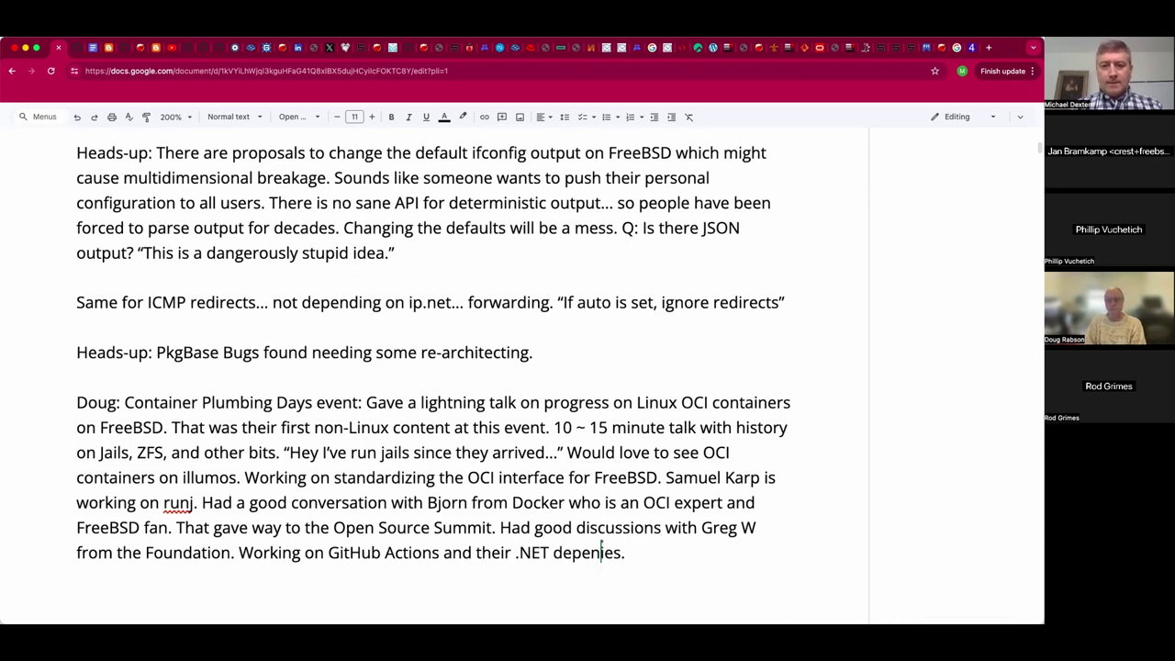
{"action": "type", "text": "denc"}
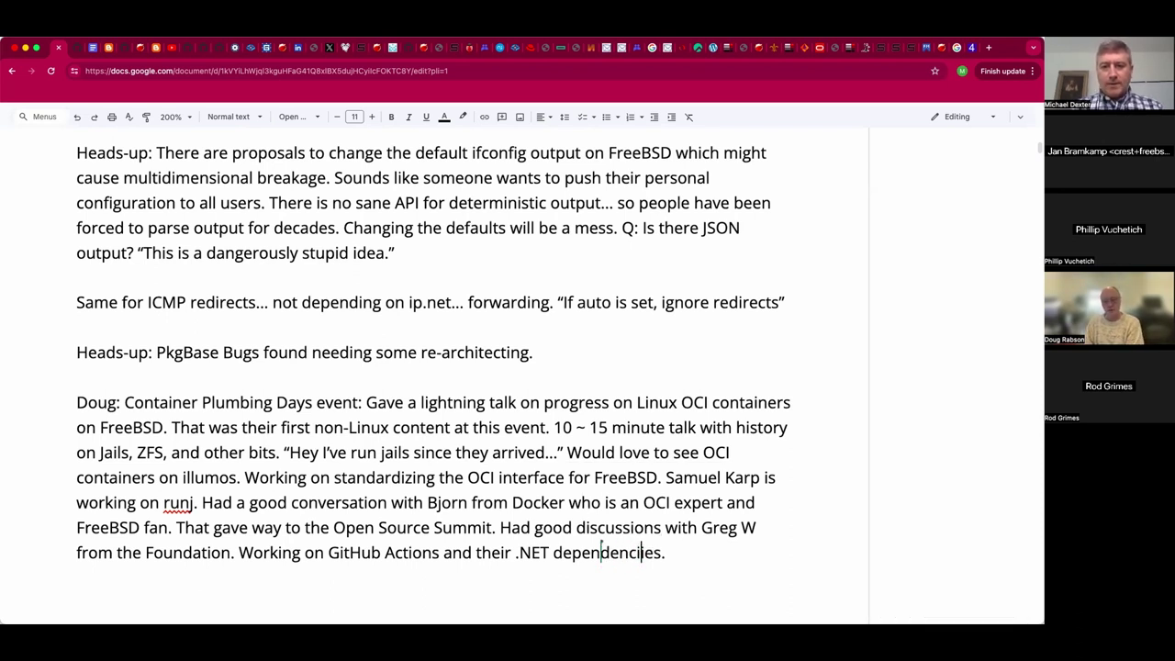
Step: Add an indented line below reading 'Prepping for BSDCan.'
{"action": "key", "text": "Return"}
{"action": "key", "text": "Return"}
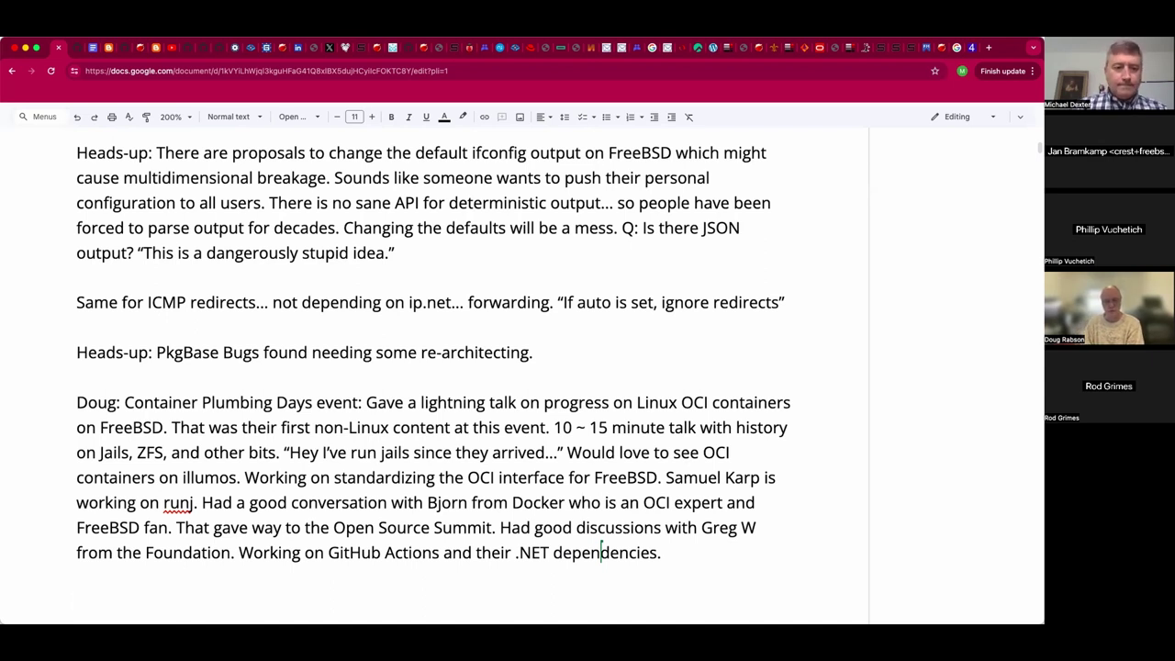
{"action": "key", "text": "BackSpace"}
{"action": "key", "text": "shift+Return"}
{"action": "key", "text": "Tab"}
{"action": "type", "text": "Prepping for BSDCan."}
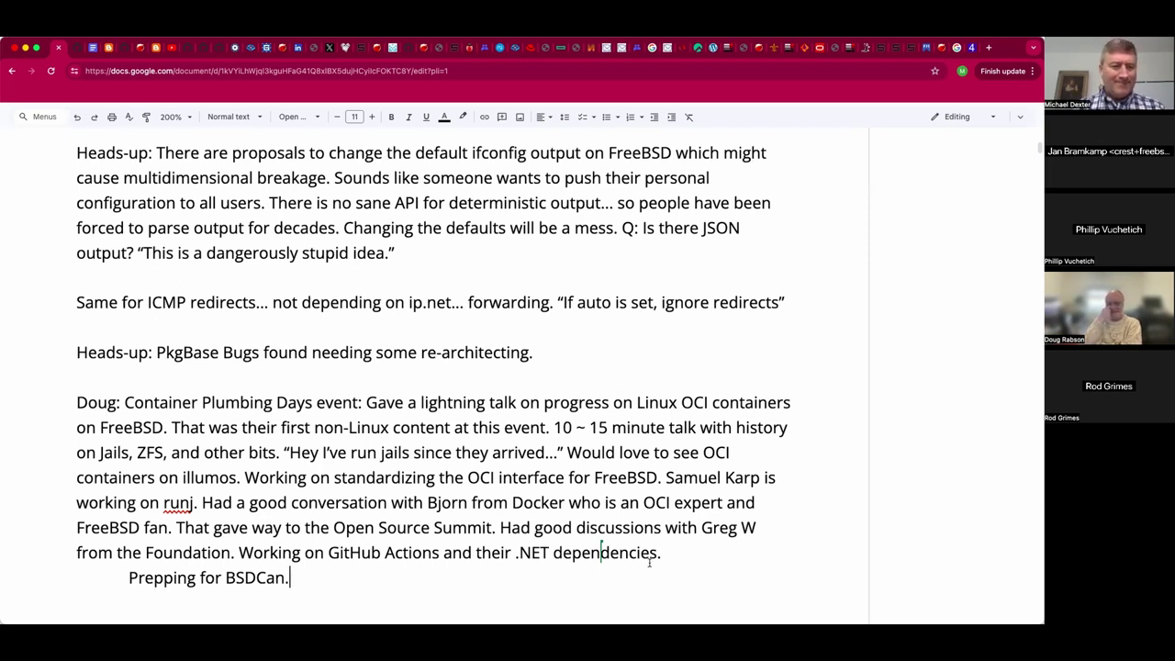
Step: Add 'ALL: Get your BSDCan registrations in.' followed by two new blank lines
{"action": "key", "text": "Return"}
{"action": "key", "text": "Return"}
{"action": "key", "text": "Return"}
{"action": "key", "text": "Return"}
{"action": "key", "text": "Return"}
{"action": "key", "text": "BackSpace"}
{"action": "key", "text": "BackSpace"}
{"action": "key", "text": "BackSpace"}
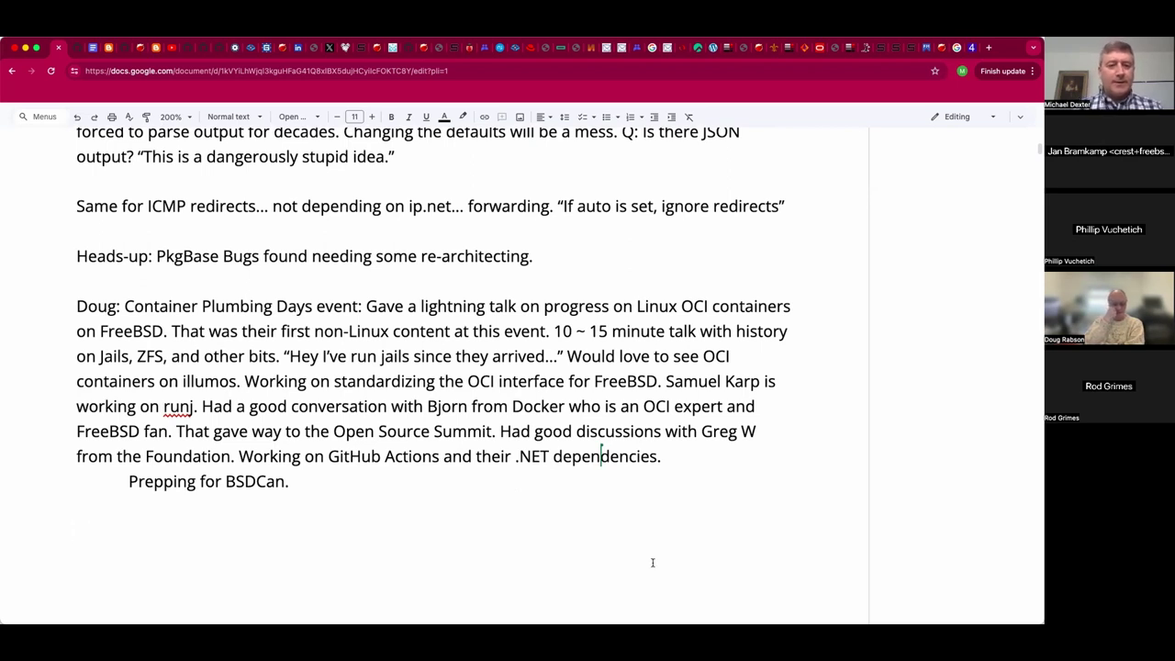
{"action": "type", "text": "ALL: G"}
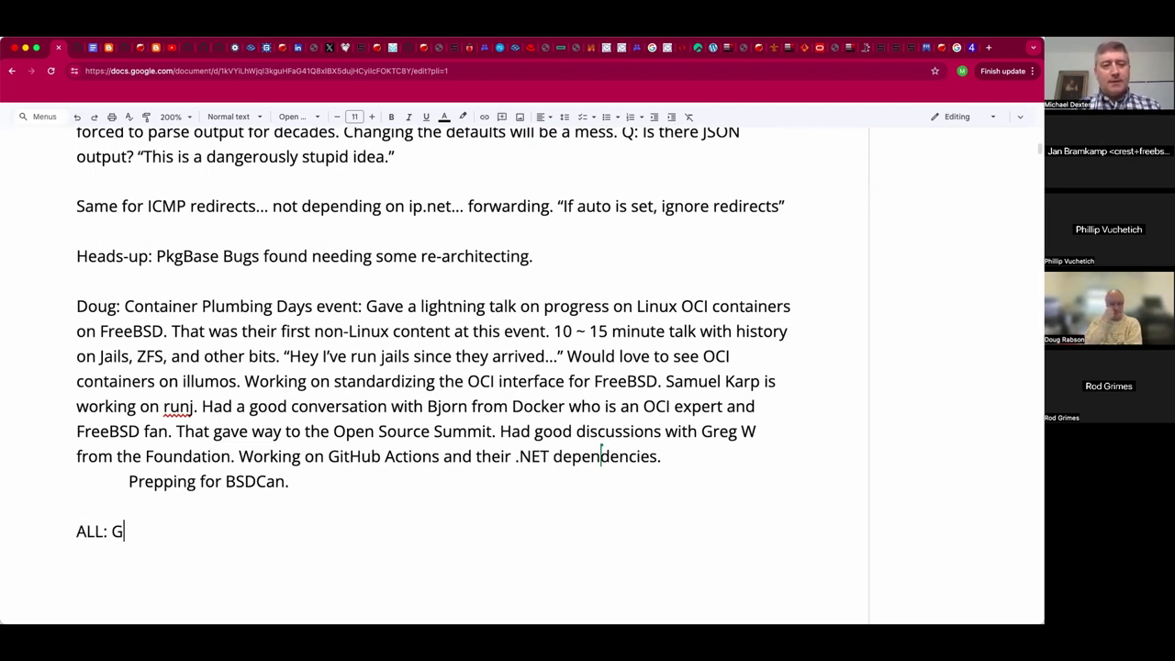
{"action": "type", "text": "et your BSDCa"}
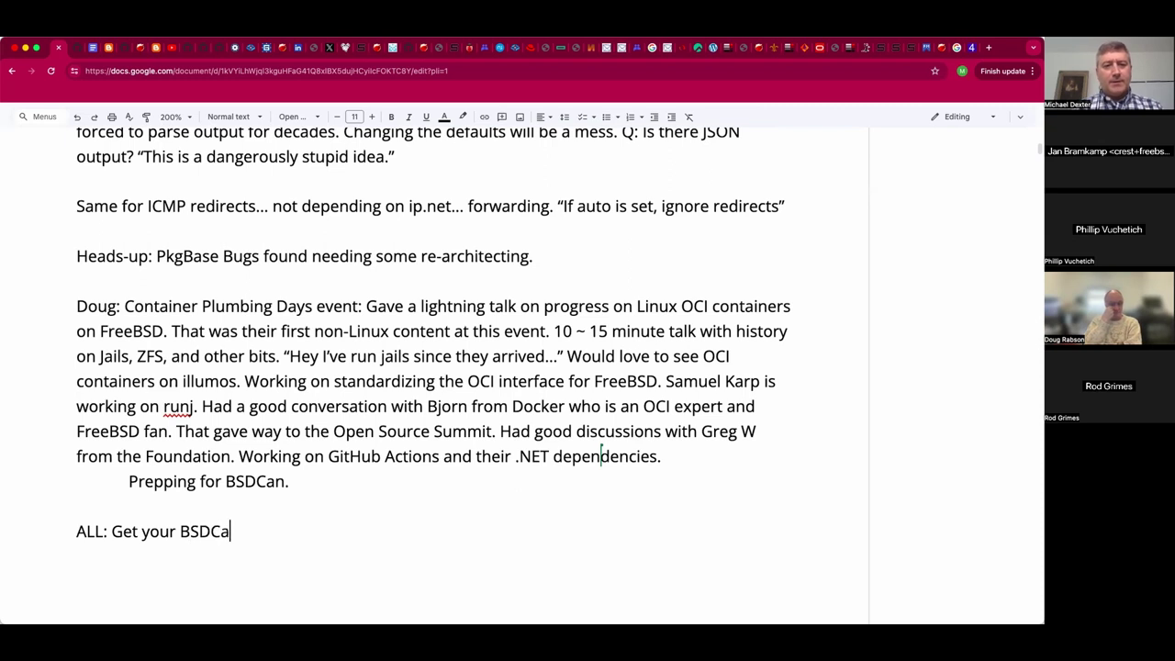
{"action": "type", "text": "n registrations in."}
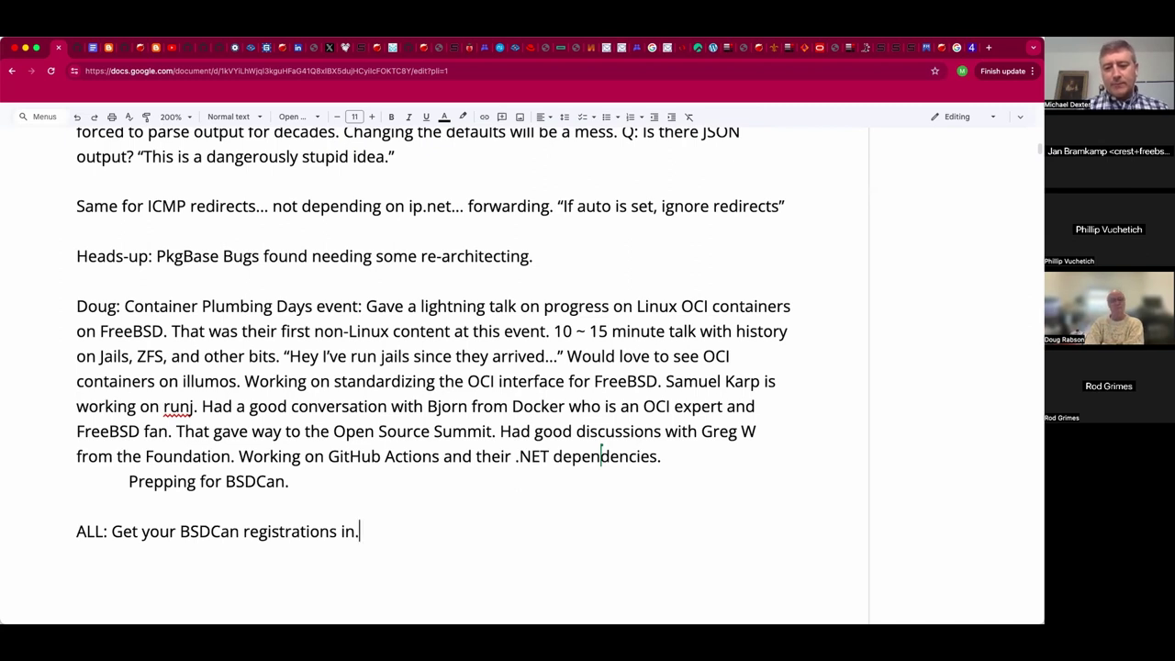
{"action": "key", "text": "Return"}
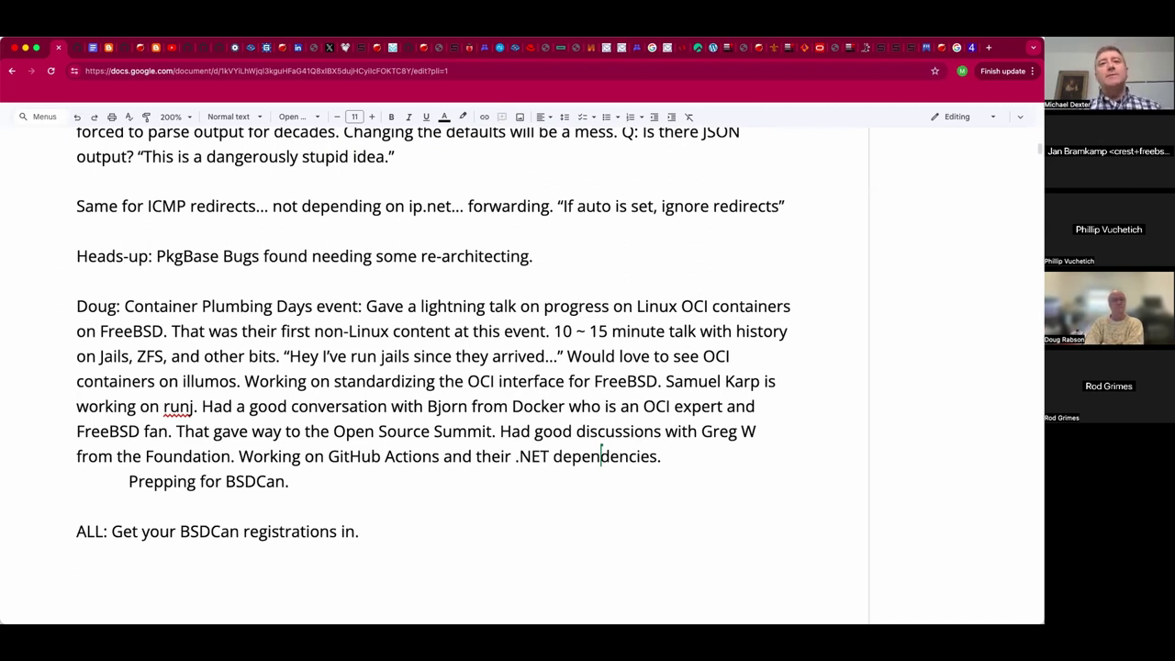
{"action": "key", "text": "Return"}
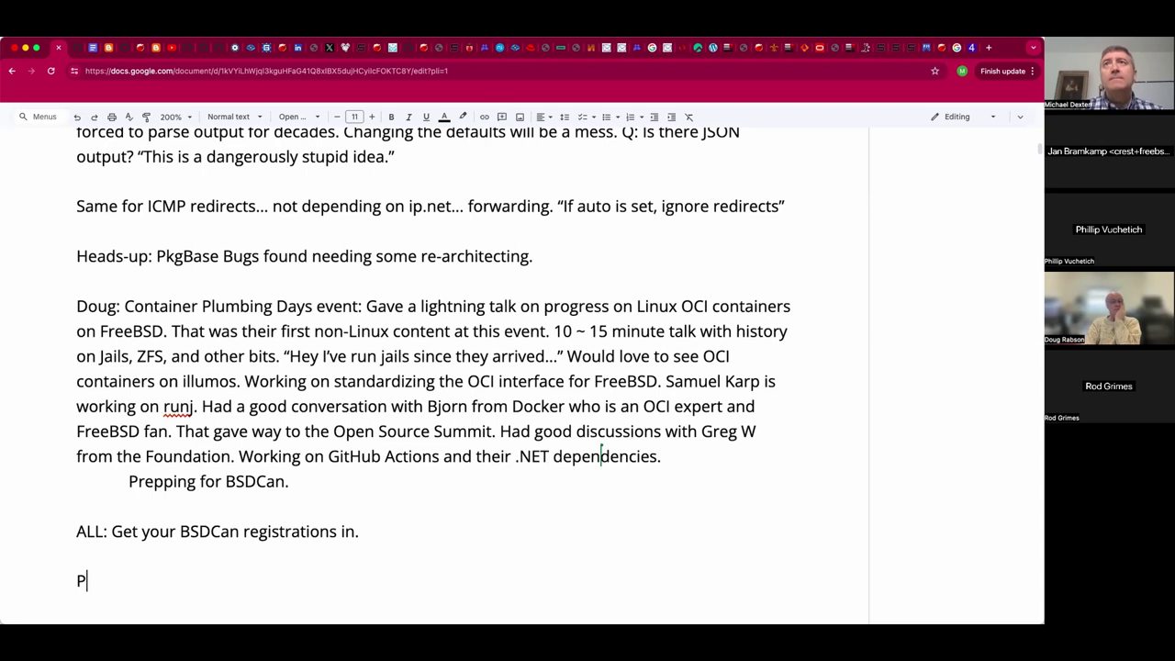
Step: Start an attendee's note saying they have a BSDCan talk on vaccine monitoring
{"action": "type", "text": "hilip"}
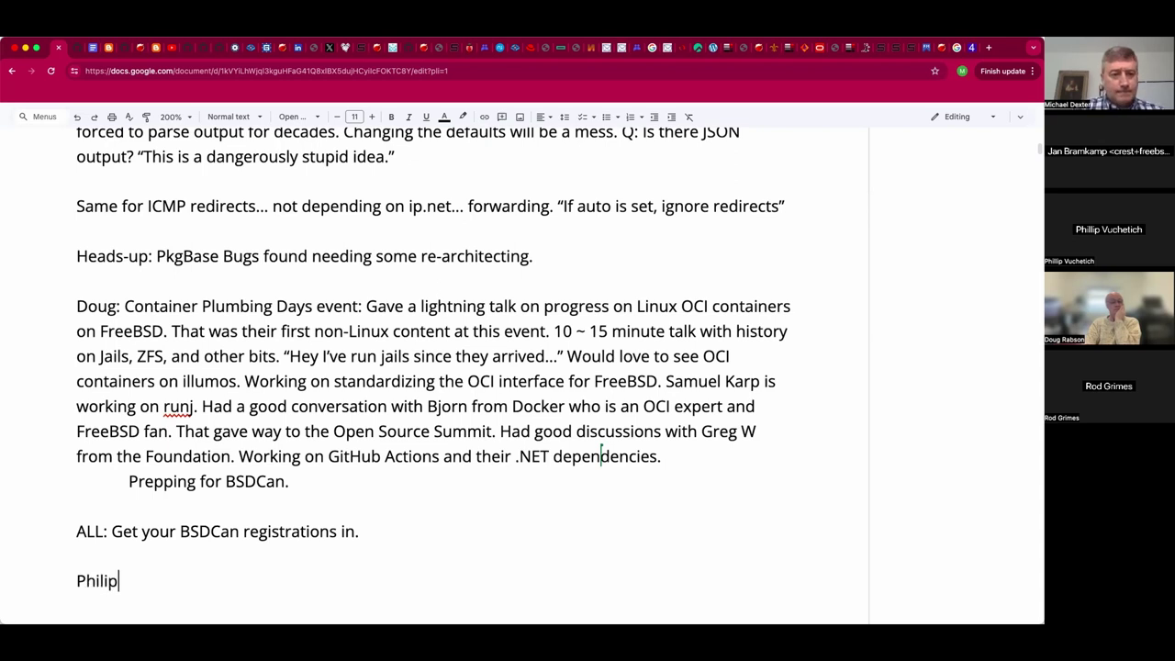
{"action": "key", "text": "BackSpace"}
{"action": "key", "text": "BackSpace"}
{"action": "key", "text": "BackSpace"}
{"action": "type", "text": "llip:"}
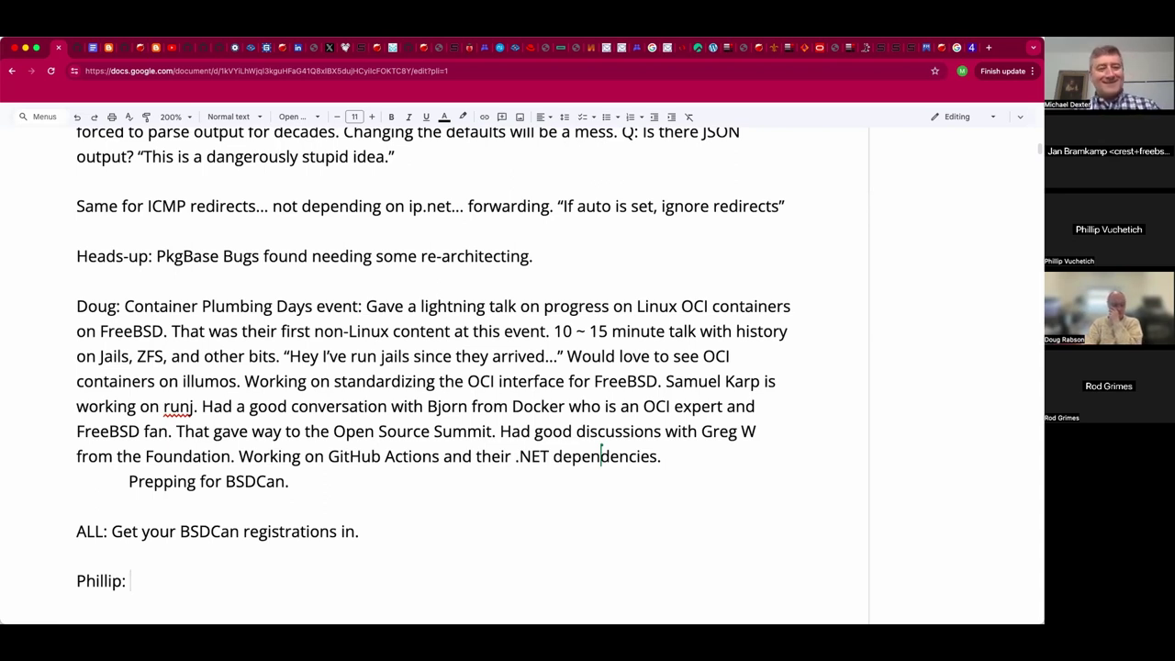
{"action": "type", "text": "Has a BSDCan talk o"}
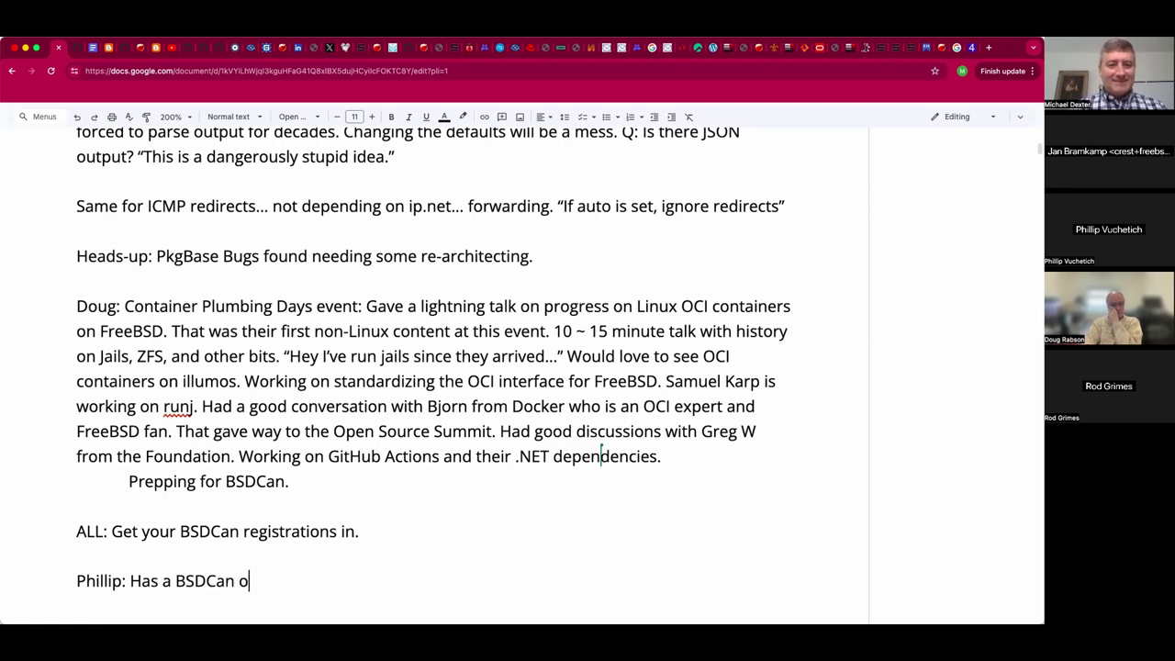
{"action": "type", "text": "n"}
{"action": "key", "text": "BackSpace"}
{"action": "key", "text": "BackSpace"}
{"action": "key", "text": "BackSpace"}
{"action": "type", "text": "talk on "}
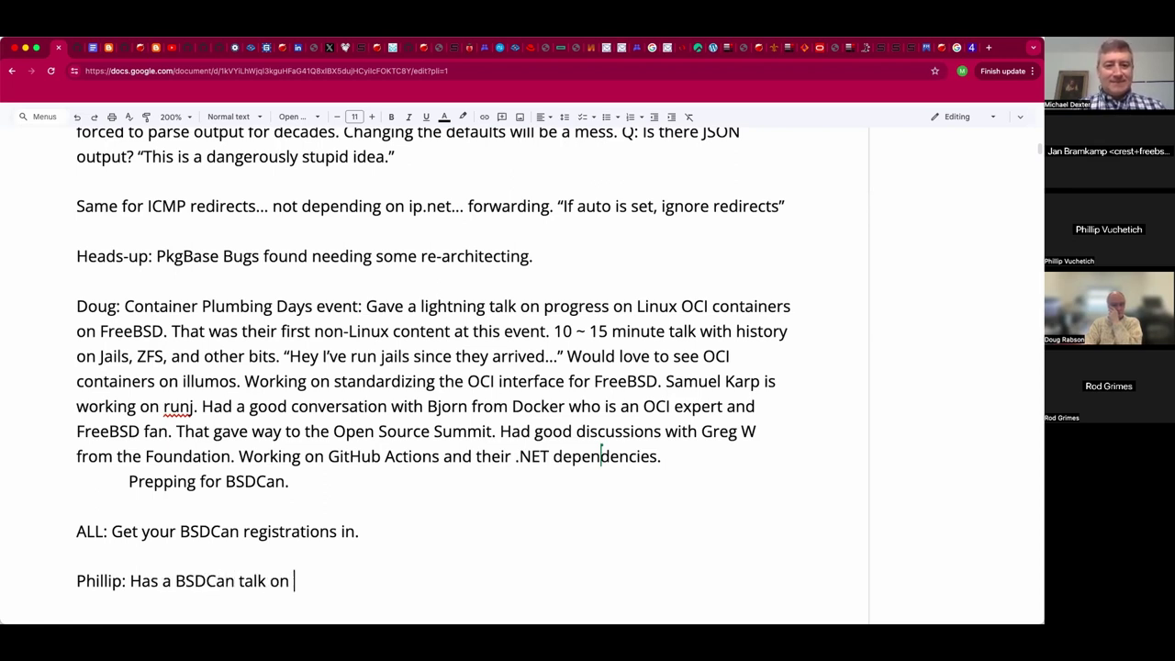
{"action": "type", "text": "vaccine moni"}
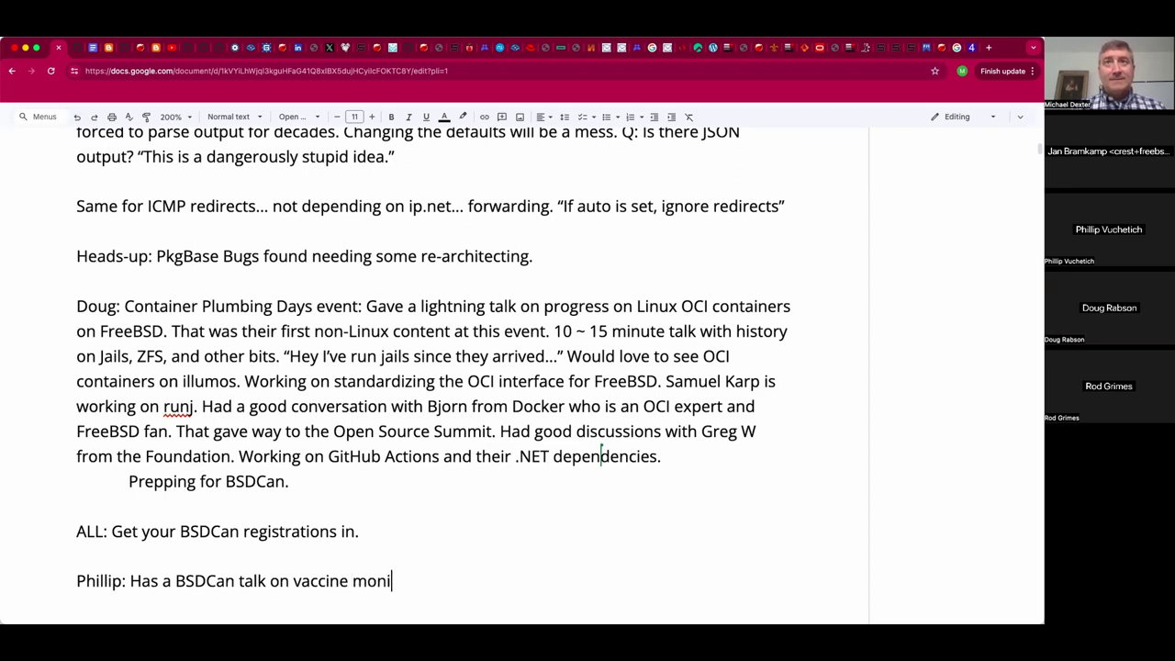
{"action": "type", "text": "toring."}
{"action": "key", "text": "BackSpace"}
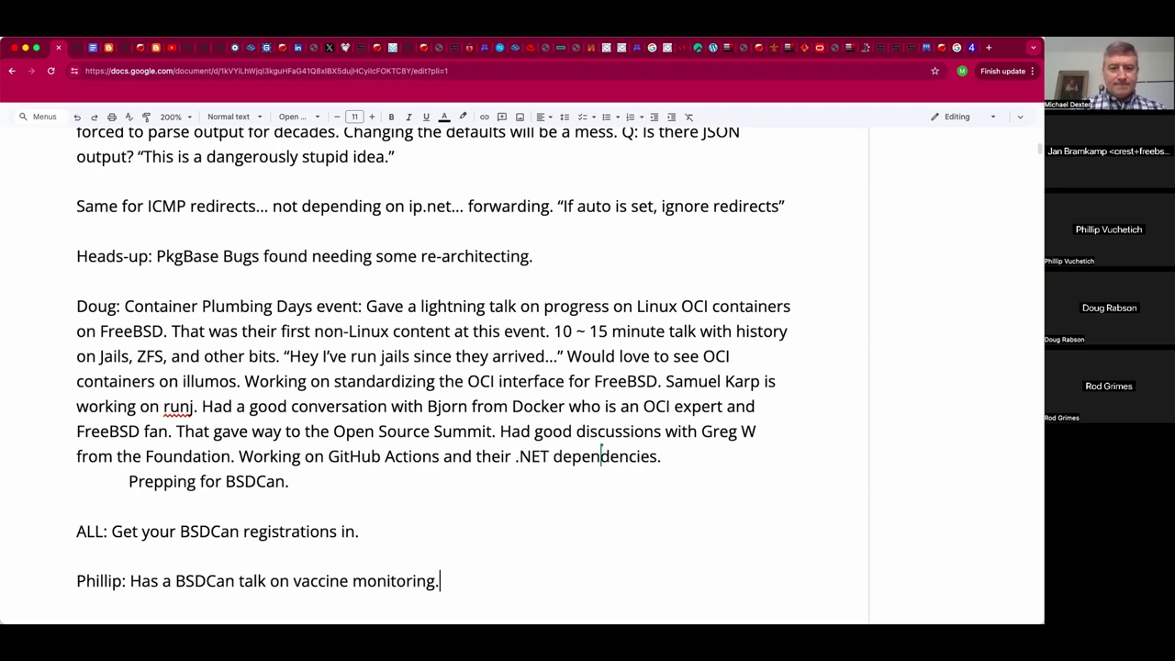
Step: Insert 'refrigeration' before monitoring and end the sentence with 'using FreeBSD.'
{"action": "left_click", "coordinate": [353, 581]}
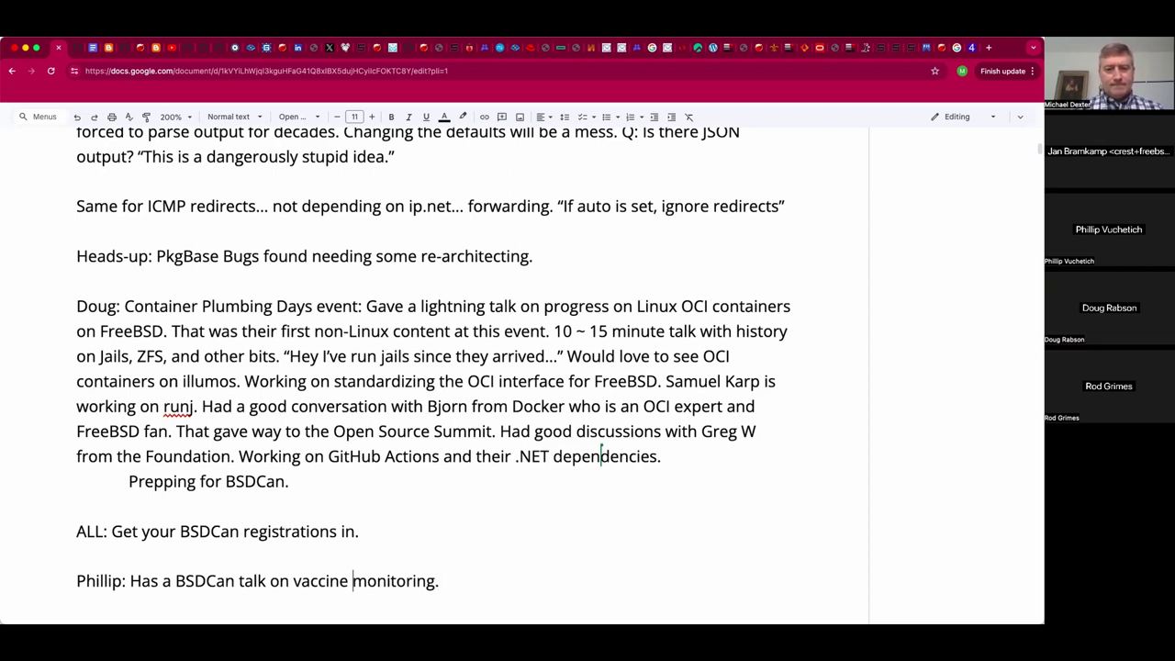
{"action": "type", "text": "refrigera"}
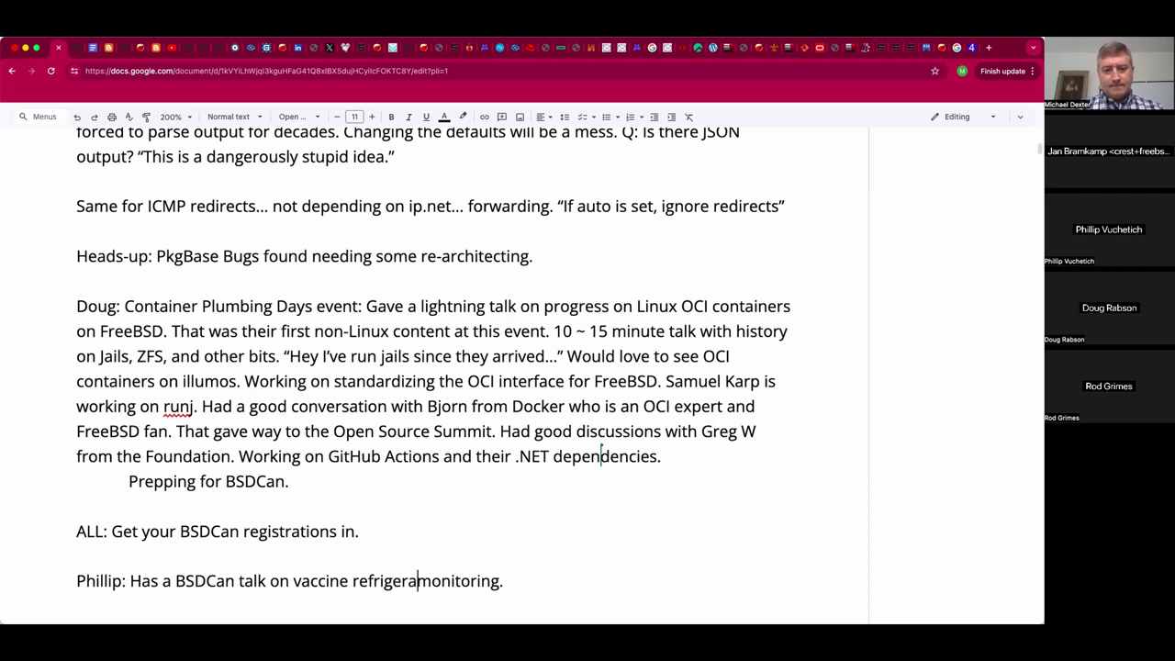
{"action": "type", "text": "tion"}
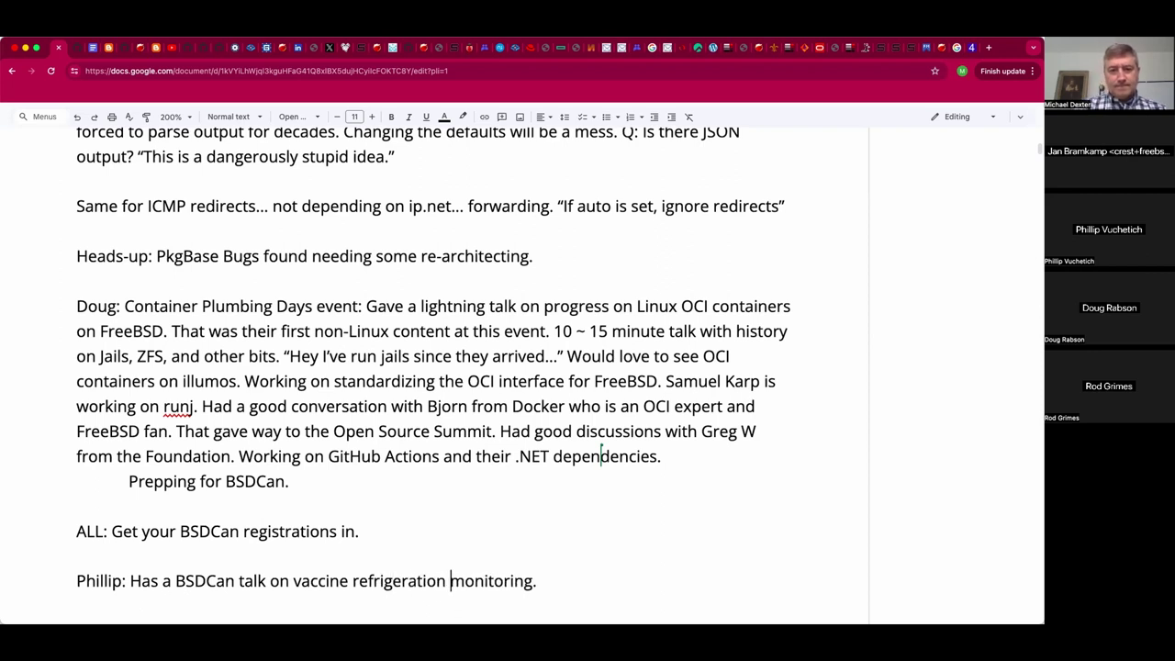
{"action": "left_click", "coordinate": [536, 581]}
{"action": "key", "text": "BackSpace"}
{"action": "type", "text": "sin"}
{"action": "key", "text": "BackSpace"}
{"action": "key", "text": "BackSpace"}
{"action": "key", "text": "BackSpace"}
{"action": "type", "text": "using FreeBSD."}
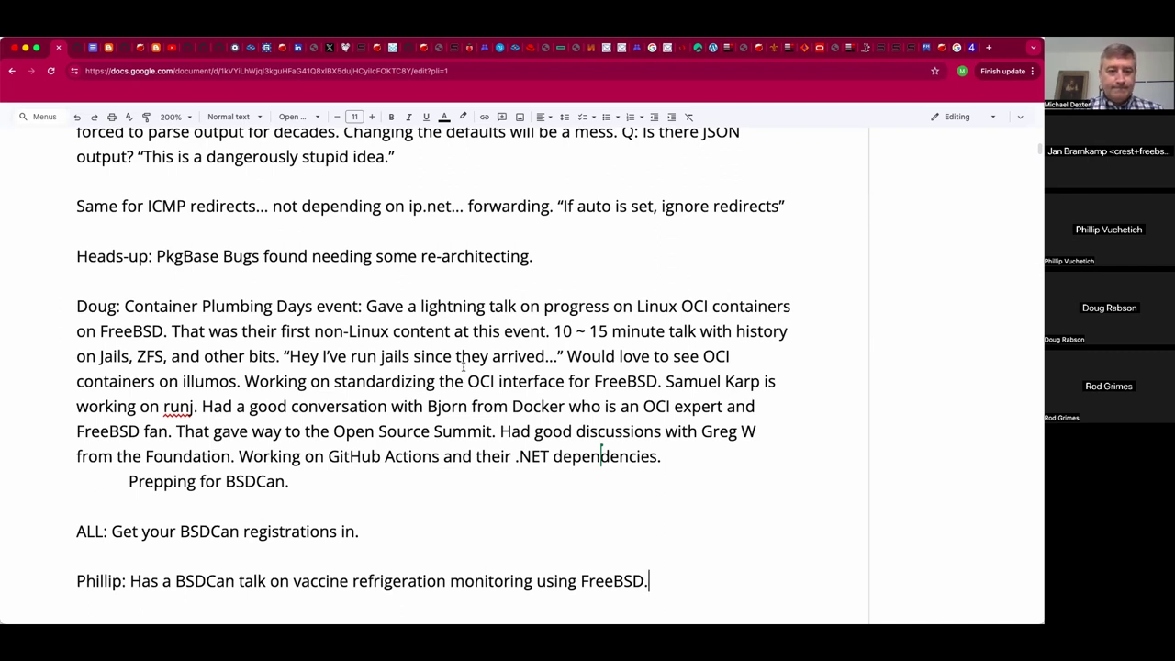
Step: Add the question 'What is the business use case of a unified OS vs. Azure.'
{"action": "type", "text": "Wh"}
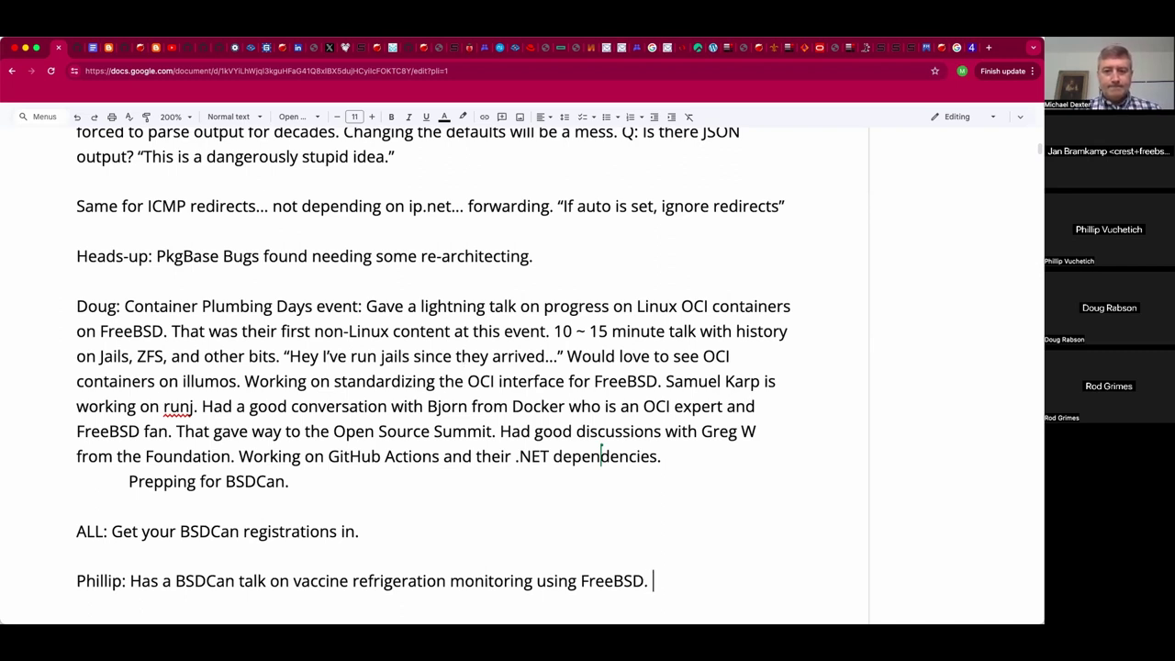
{"action": "type", "text": "at is the busi"}
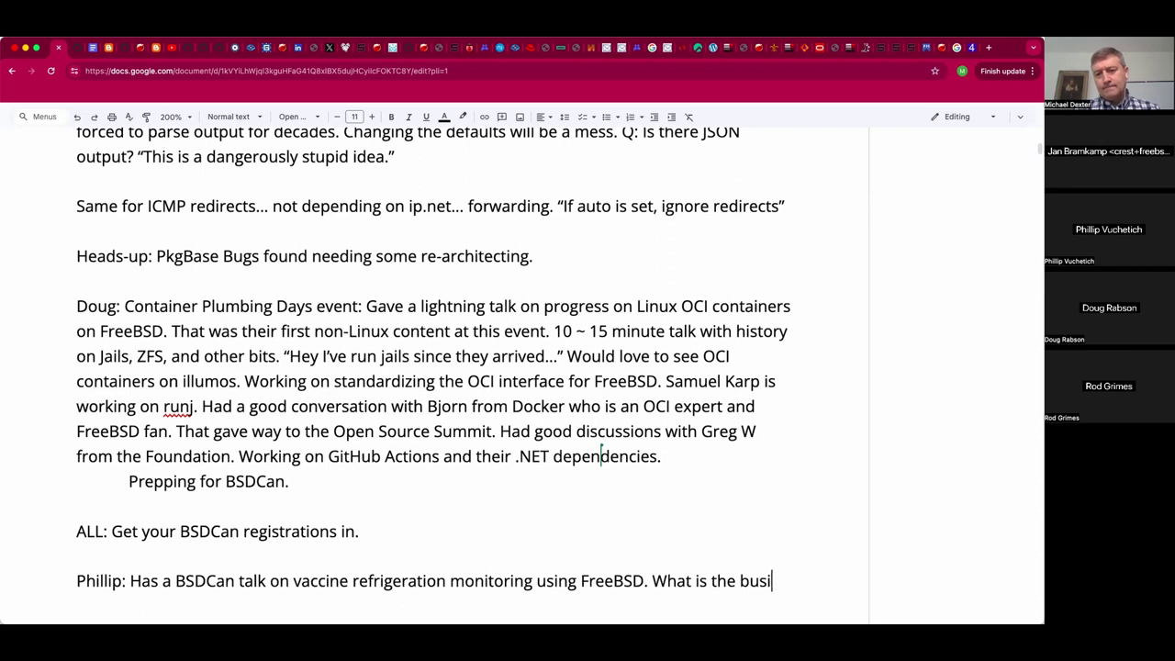
{"action": "type", "text": "ness use cas"}
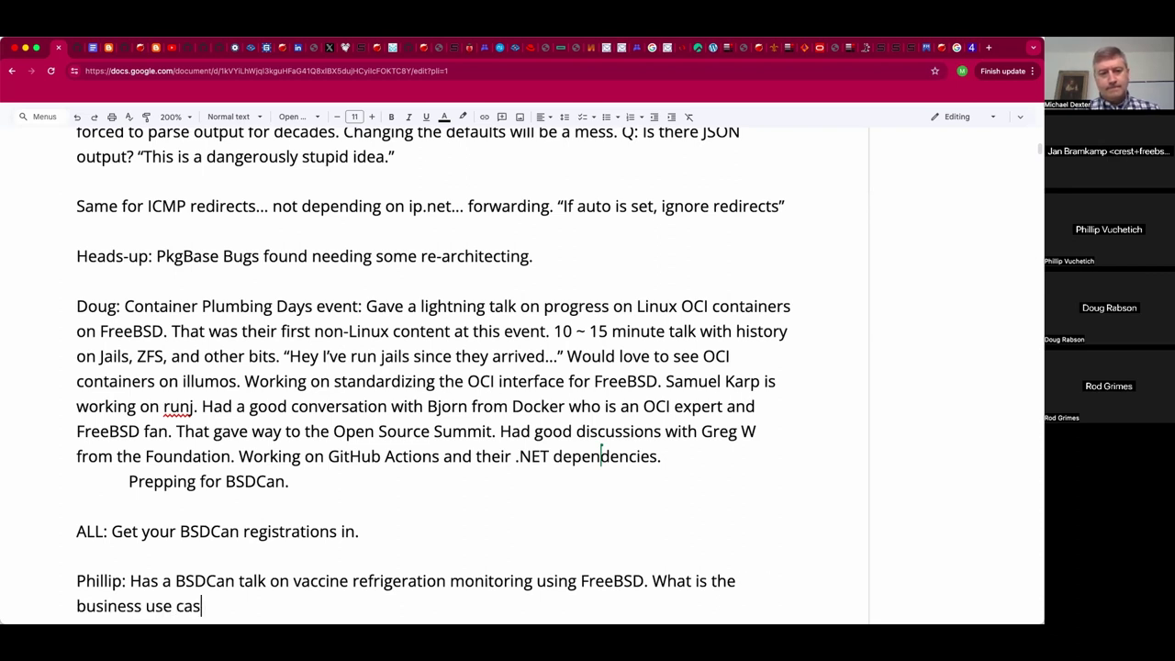
{"action": "type", "text": "e of a u"}
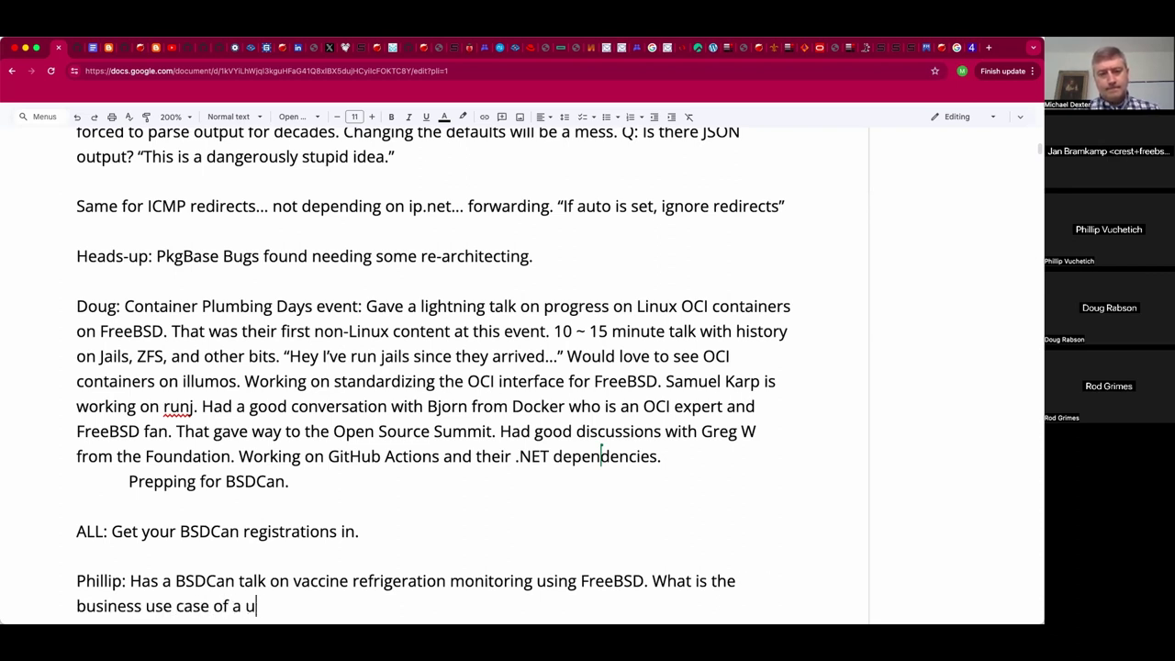
{"action": "type", "text": "nified OS vs. Azure."}
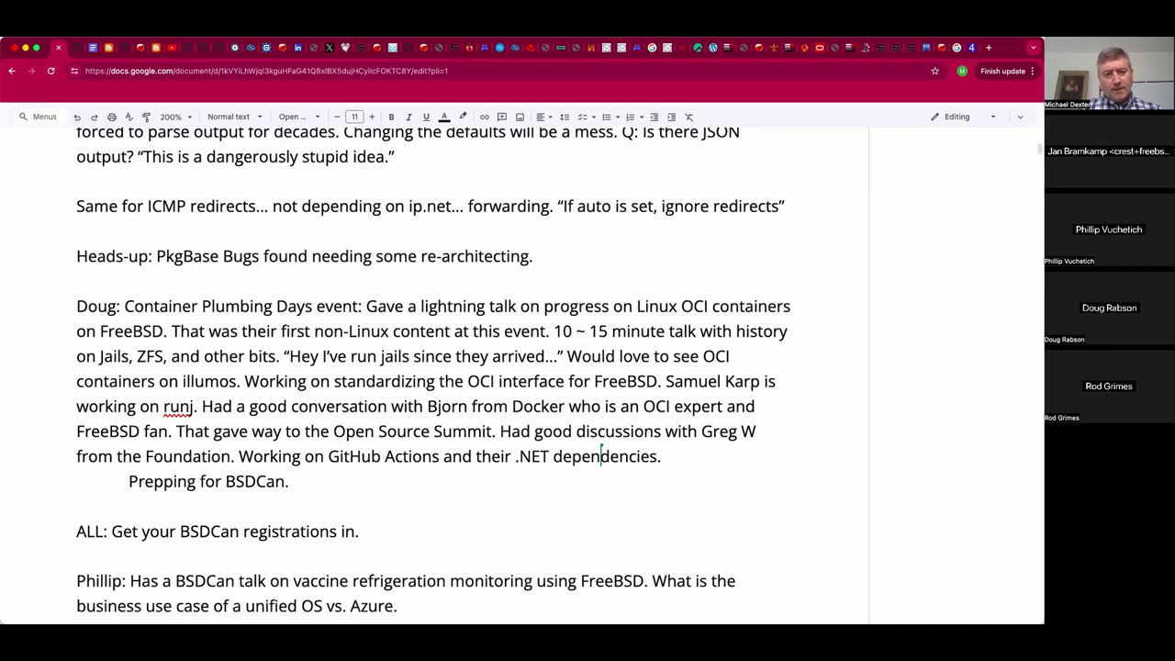
{"action": "scroll", "coordinate": [433, 371], "scroll_direction": "down", "scroll_amount": 1}
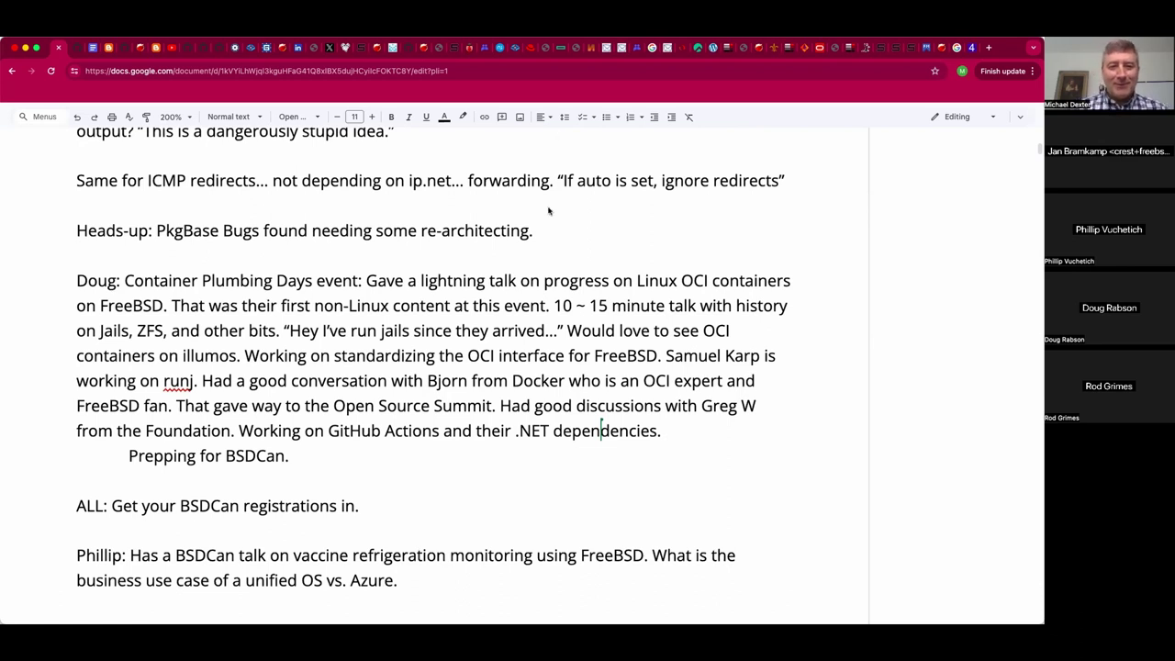
{"action": "scroll", "coordinate": [448, 572], "scroll_direction": "down", "scroll_amount": 1}
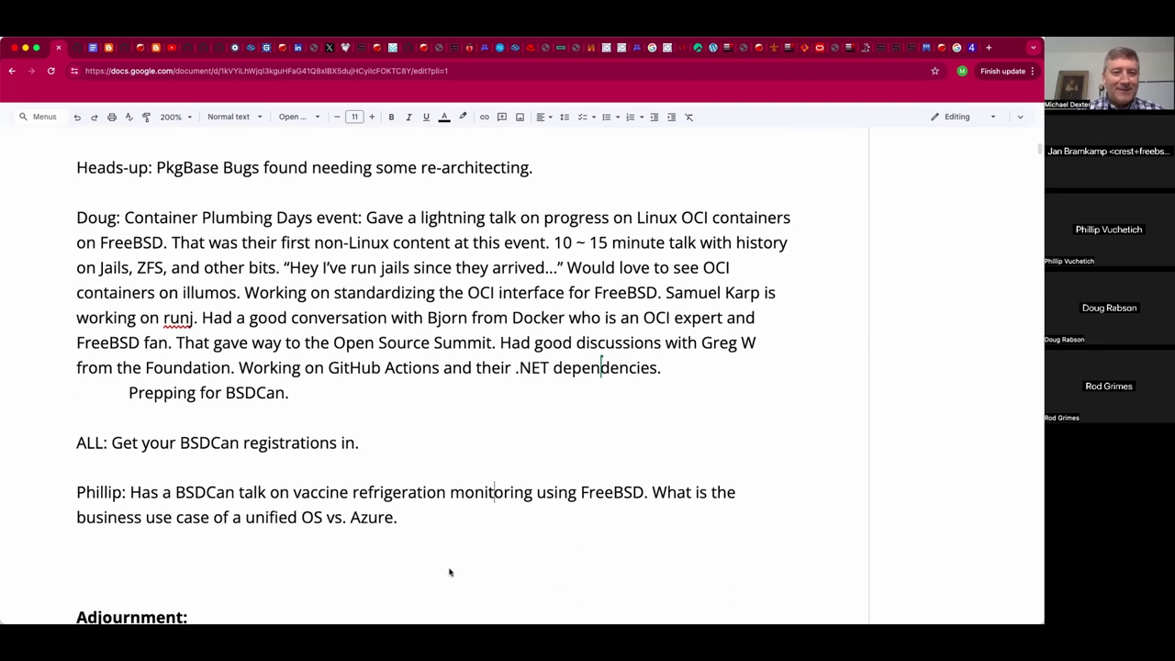
{"action": "scroll", "coordinate": [446, 551], "scroll_direction": "down", "scroll_amount": 1}
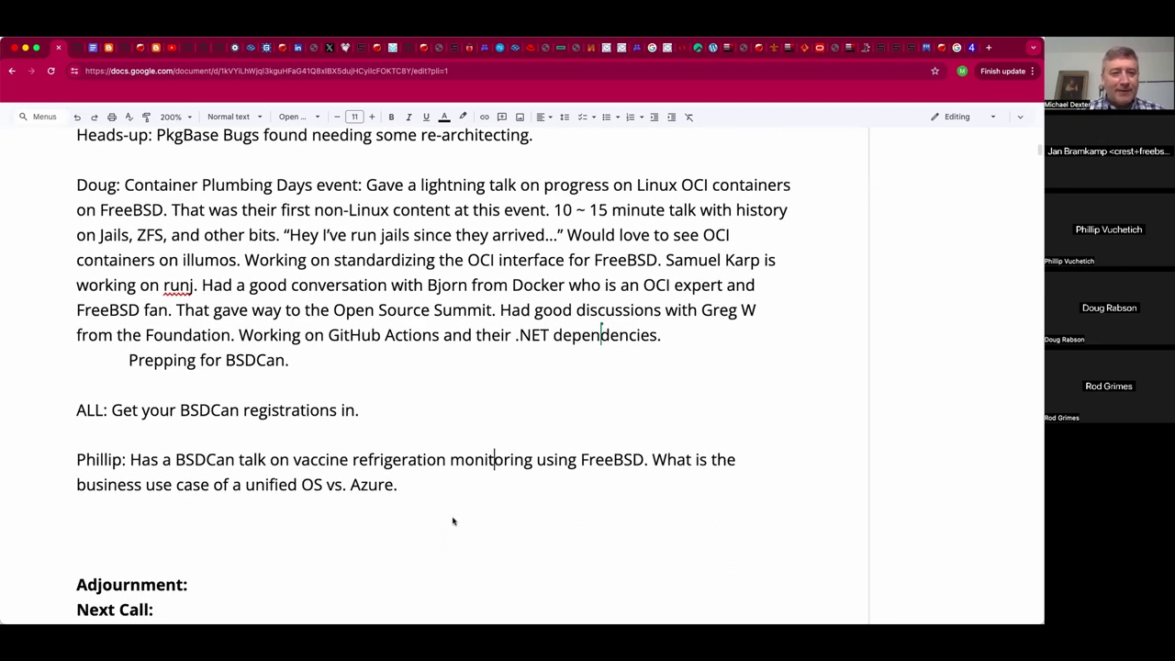
{"action": "left_click", "coordinate": [454, 520]}
{"action": "left_click", "coordinate": [398, 483]}
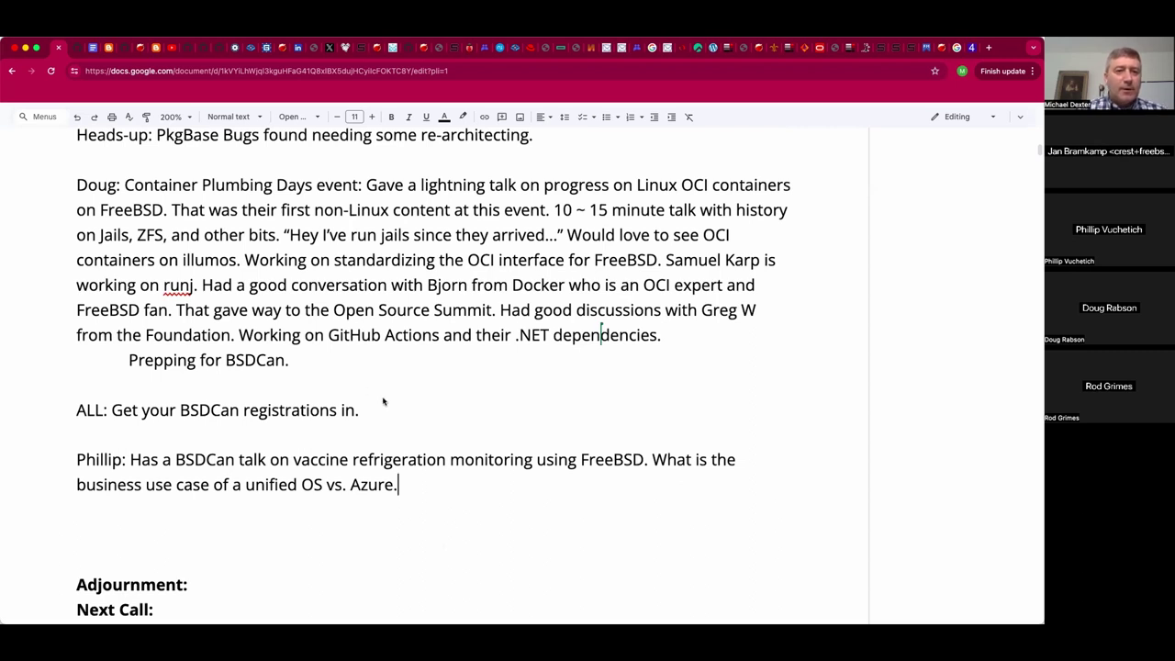
{"action": "scroll", "coordinate": [384, 401], "scroll_direction": "up", "scroll_amount": 3}
{"action": "scroll", "coordinate": [384, 401], "scroll_direction": "up", "scroll_amount": 4}
{"action": "scroll", "coordinate": [384, 401], "scroll_direction": "down", "scroll_amount": 4}
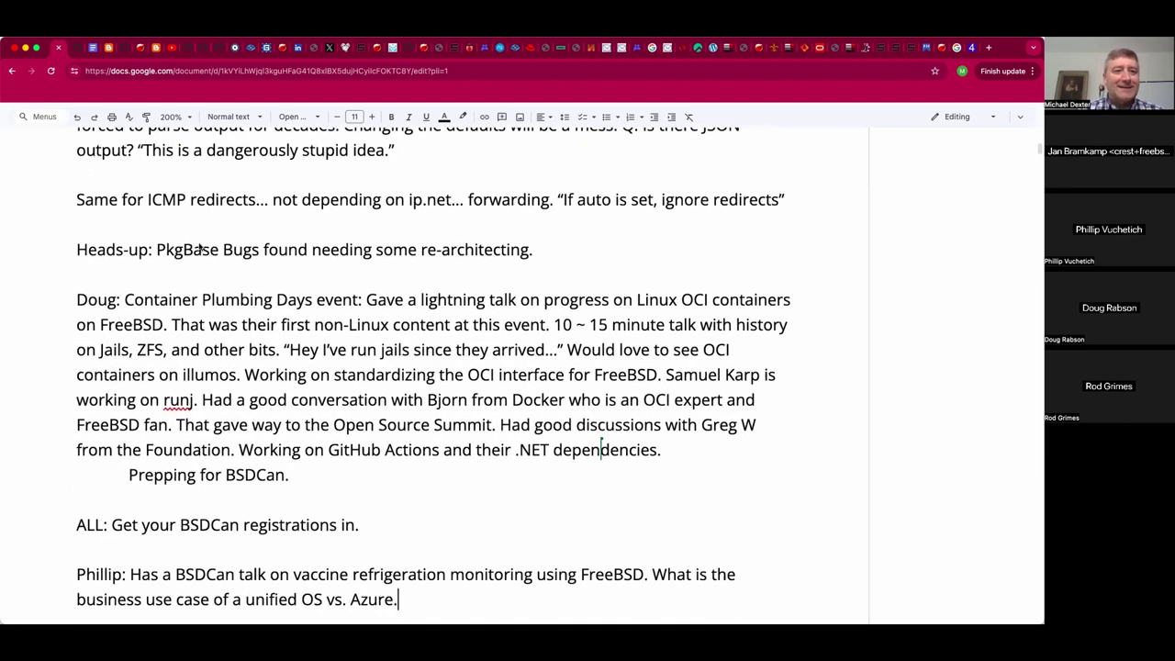
Step: Move the PkgBase heads-up line from its old spot to below the BSDCan note
{"action": "key", "text": "Down"}
{"action": "key", "text": "Down"}
{"action": "key", "text": "shift+Down"}
{"action": "key", "text": "BackSpace"}
{"action": "key", "text": "BackSpace"}
{"action": "key", "text": "Return"}
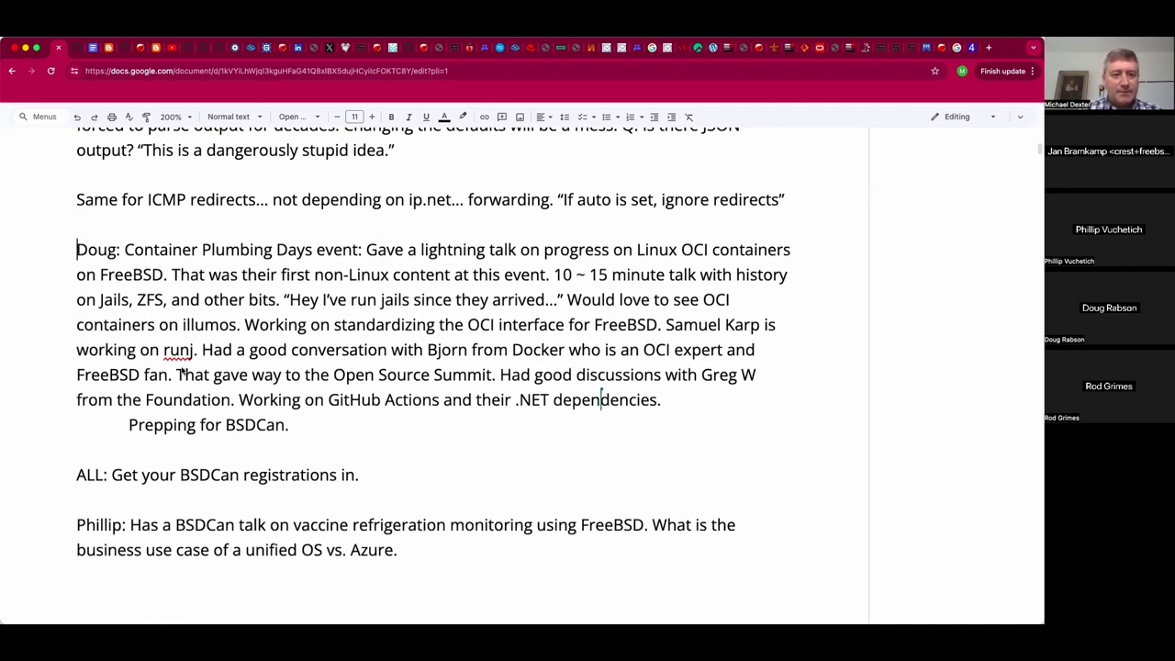
{"action": "left_click", "coordinate": [131, 588]}
{"action": "key", "text": "super+z"}
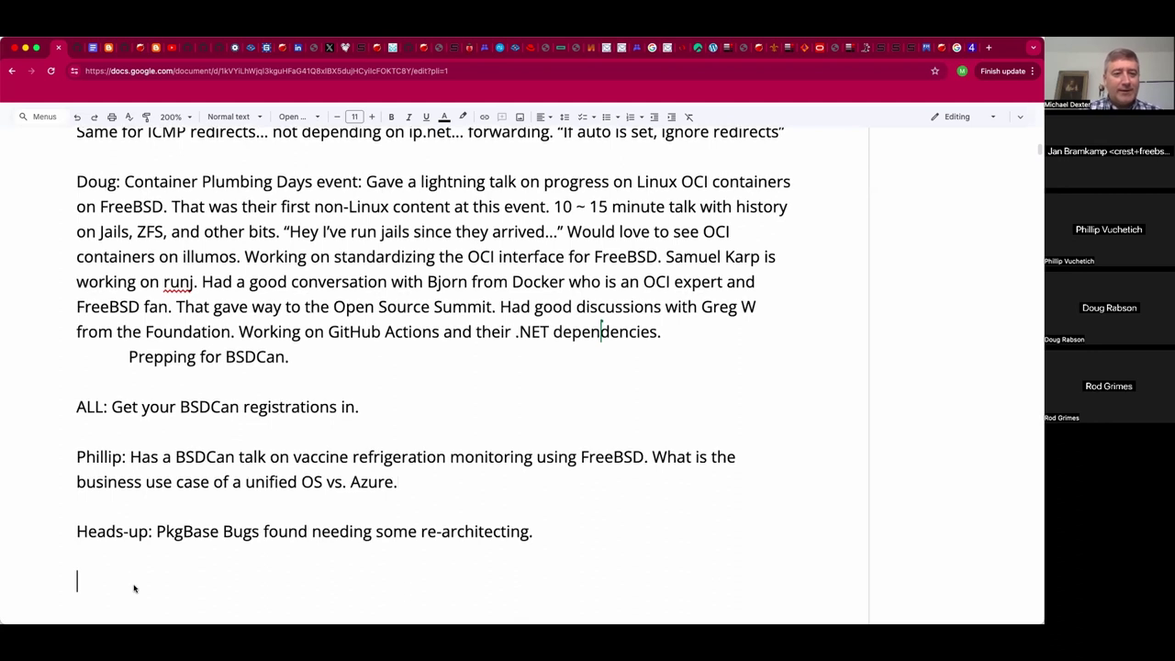
{"action": "scroll", "coordinate": [602, 285], "scroll_direction": "down", "scroll_amount": 1}
{"action": "key", "text": "BackSpace"}
{"action": "key", "text": "BackSpace"}
{"action": "key", "text": "BackSpace"}
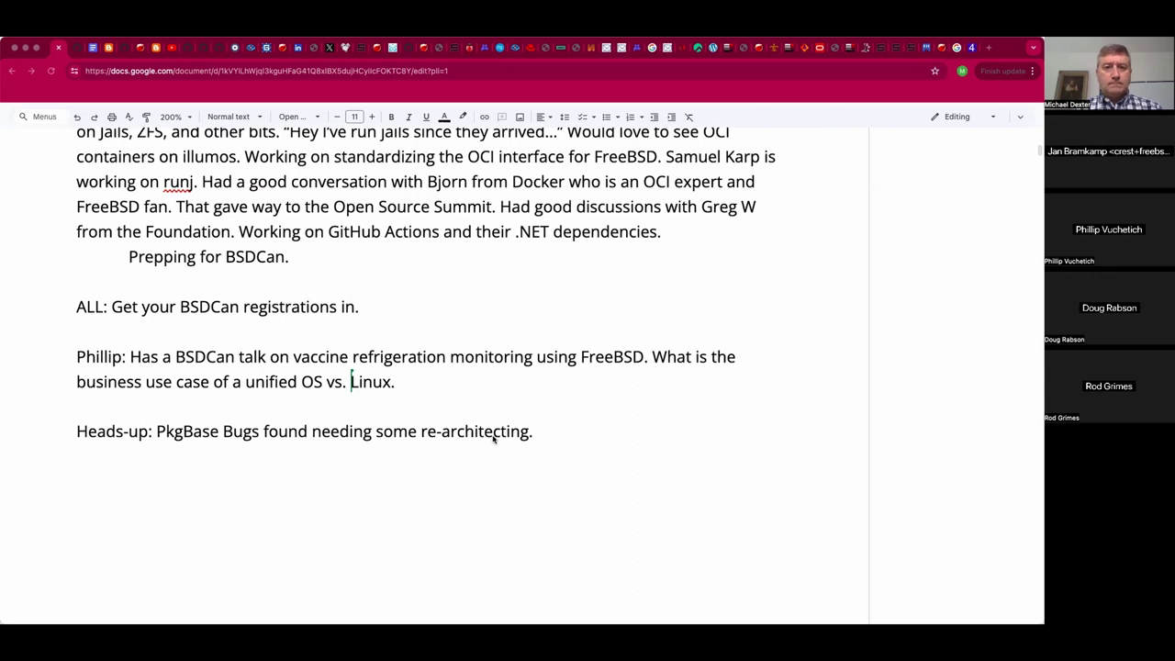
Step: Append a note naming the reporter's thread and link it to the mailing-list thread URL
{"action": "left_click", "coordinate": [567, 434]}
{"action": "key", "text": "Return"}
{"action": "key", "text": "BackSpace"}
{"action": "type", "text": "Note Ja"}
{"action": "type", "text": "n's Threa"}
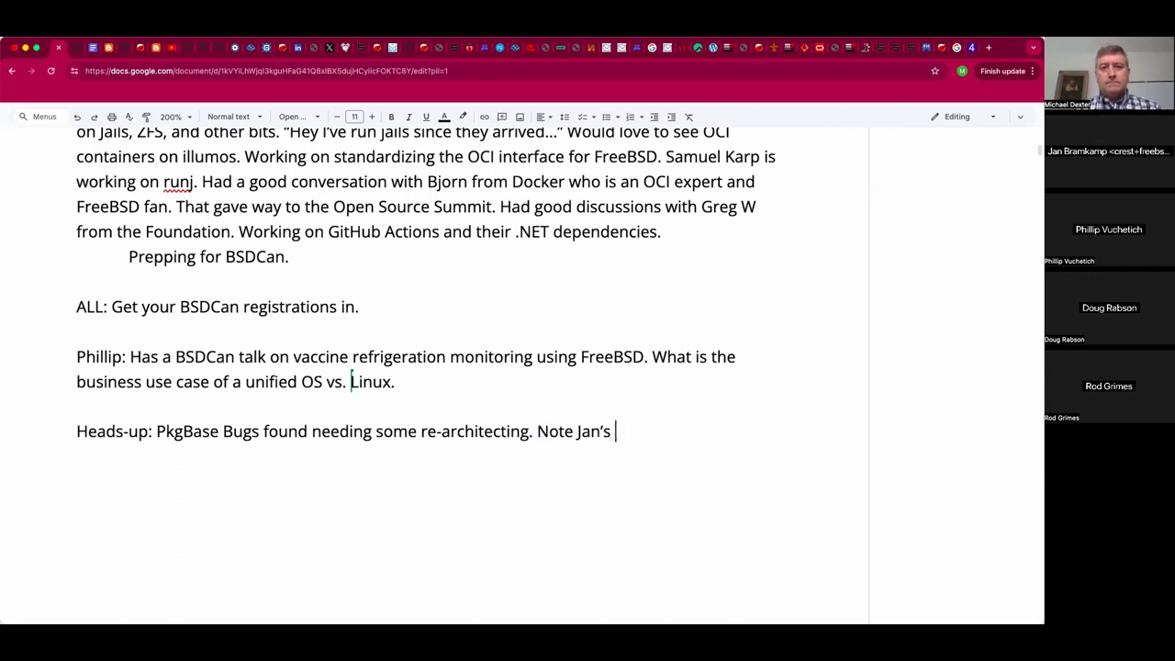
{"action": "key", "text": "BackSpace"}
{"action": "key", "text": "BackSpace"}
{"action": "key", "text": "BackSpace"}
{"action": "key", "text": "BackSpace"}
{"action": "key", "text": "BackSpace"}
{"action": "type", "text": "thread."}
{"action": "key", "text": "Left"}
{"action": "key", "text": "shift+Left"}
{"action": "key", "text": "shift+Left"}
{"action": "key", "text": "shift+Left"}
{"action": "key", "text": "shift+Left"}
{"action": "key", "text": "shift+Left"}
{"action": "key", "text": "shift+Left"}
{"action": "key", "text": "shift+Left"}
{"action": "key", "text": "shift+Left"}
{"action": "key", "text": "shift+Left"}
{"action": "key", "text": "shift+Left"}
{"action": "key", "text": "shift+Left"}
{"action": "key", "text": "shift+Left"}
{"action": "key", "text": "shift+Left"}
{"action": "key", "text": "shift+Left"}
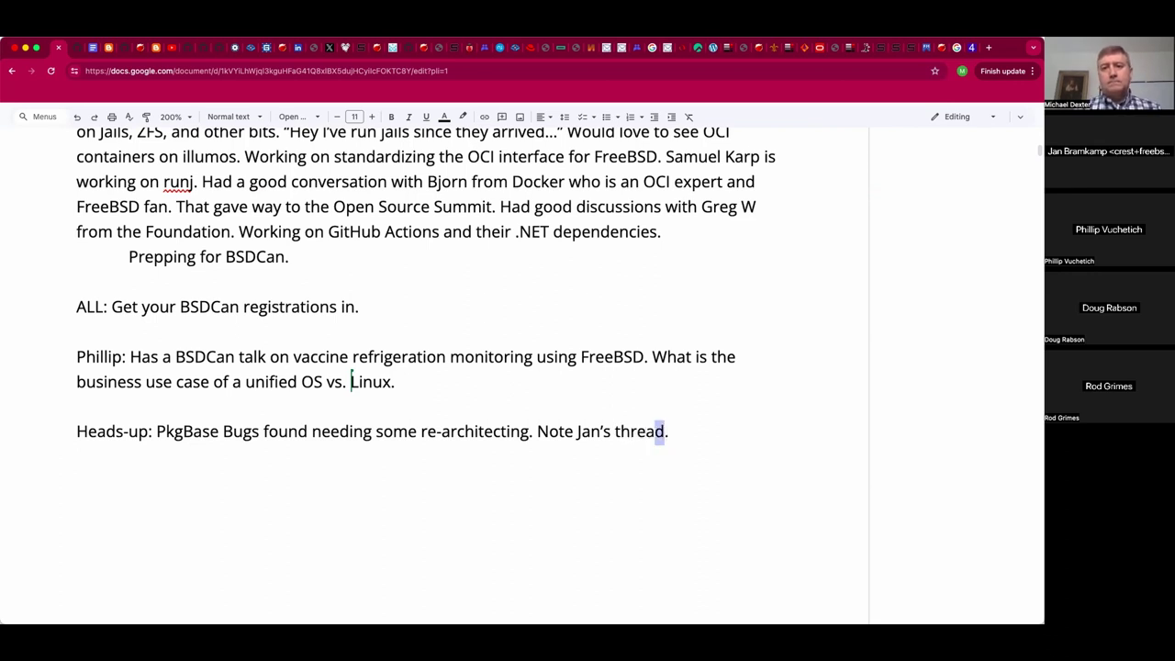
{"action": "key", "text": "shift+Left"}
{"action": "key", "text": "shift+Left"}
{"action": "key", "text": "shift+Left"}
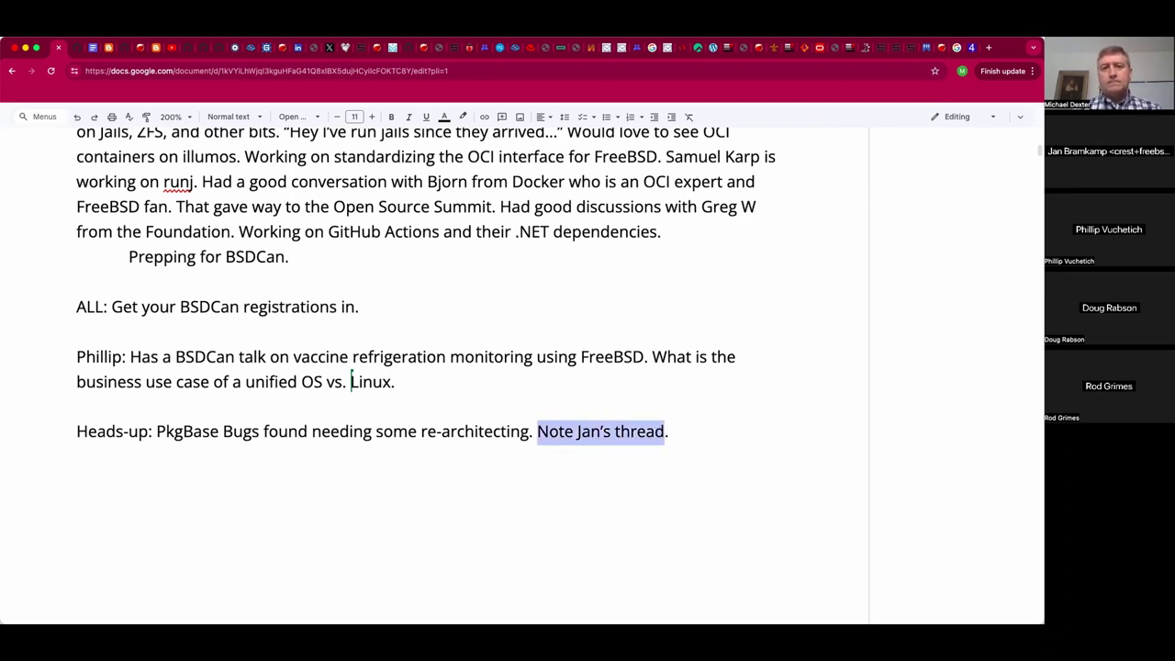
{"action": "key", "text": "ctrl+k"}
{"action": "key", "text": "ctrl+v"}
{"action": "key", "text": "Return"}
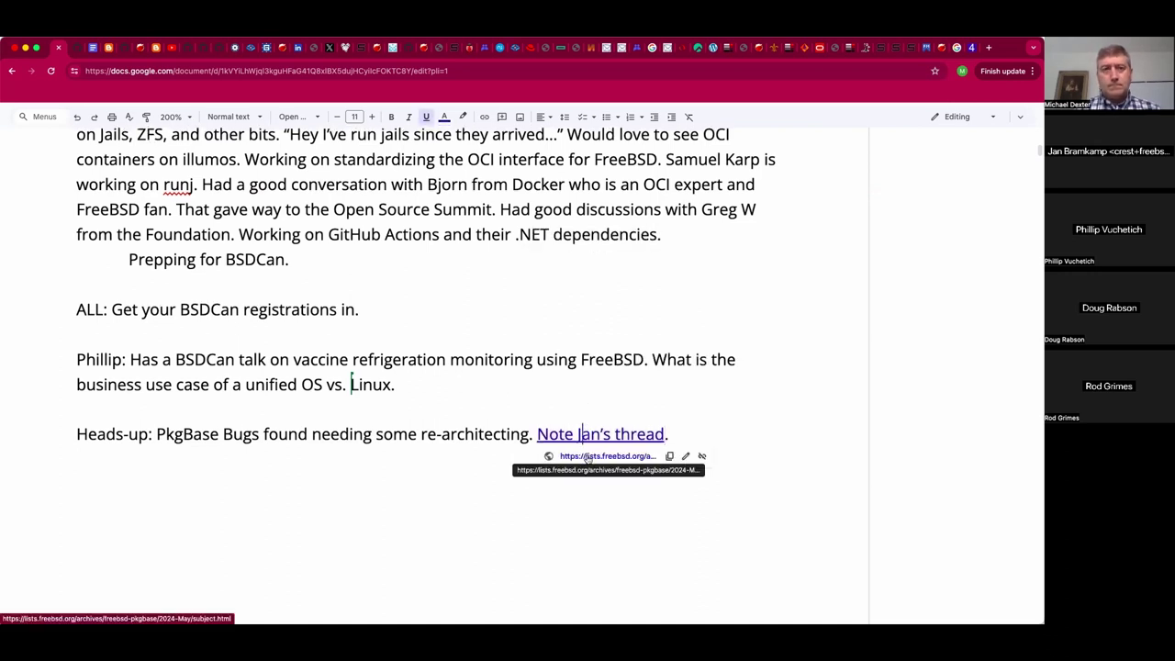
Step: Open the linked 'Corrupted official pkgbase mirrors' message in the archive, enlarge it and read it
{"action": "left_click", "coordinate": [587, 459]}
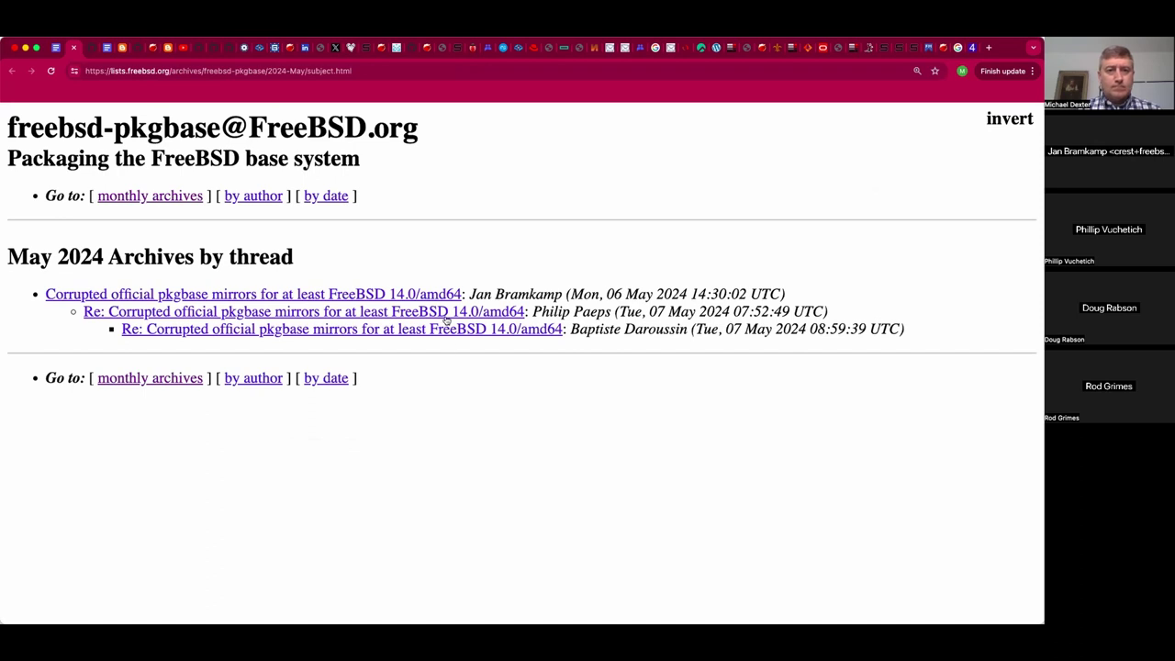
{"action": "left_click", "coordinate": [437, 296]}
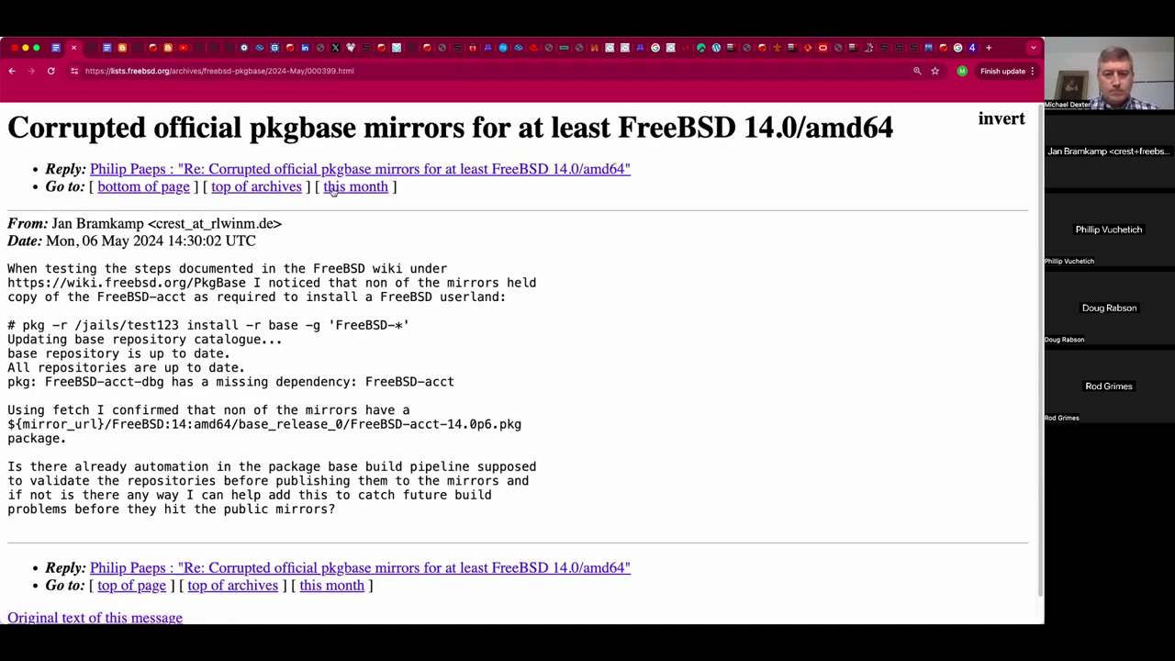
{"action": "key", "text": "super+plus"}
{"action": "key", "text": "super+plus"}
{"action": "key", "text": "super+plus"}
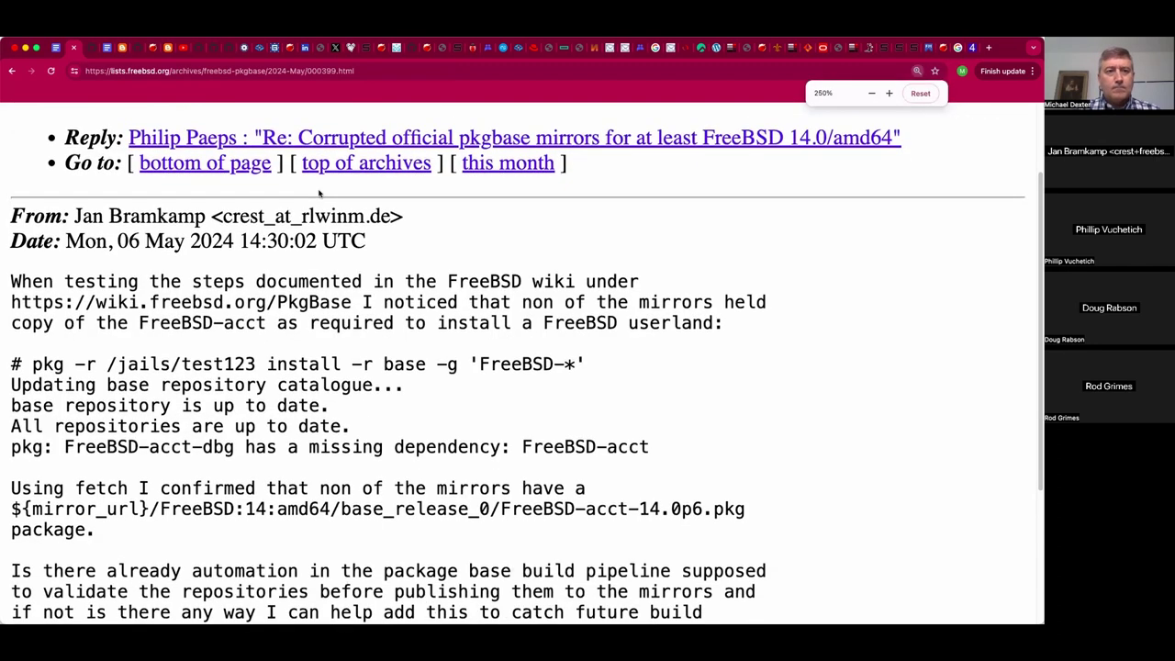
{"action": "scroll", "coordinate": [320, 188], "scroll_direction": "down", "scroll_amount": 1}
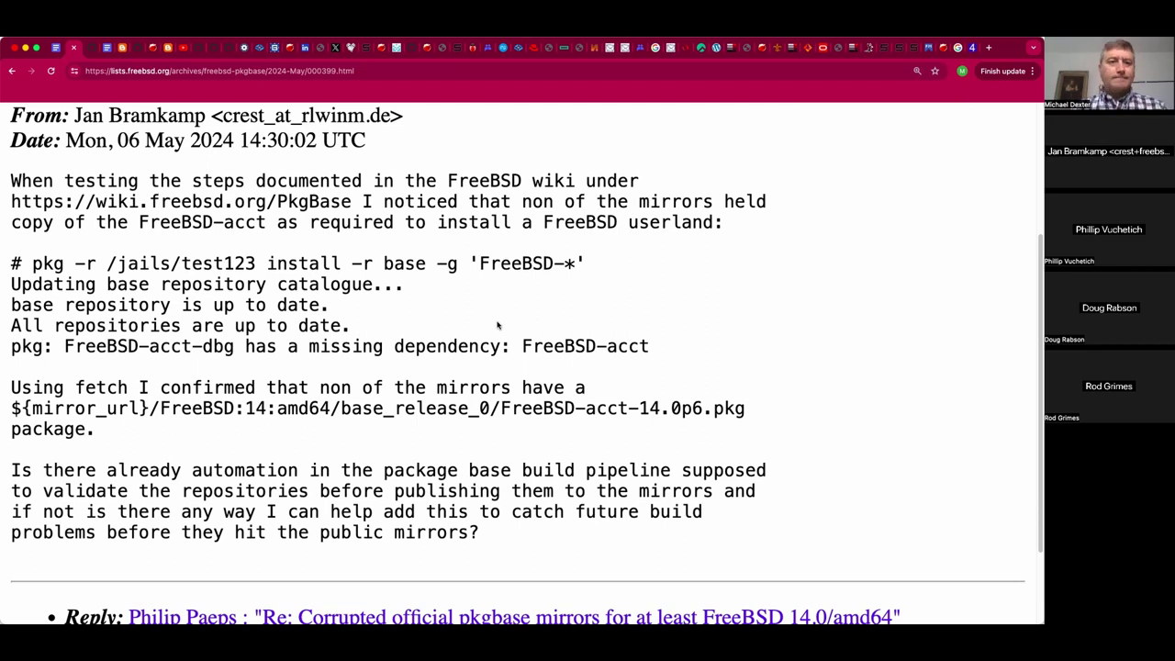
{"action": "scroll", "coordinate": [498, 325], "scroll_direction": "down", "scroll_amount": 1}
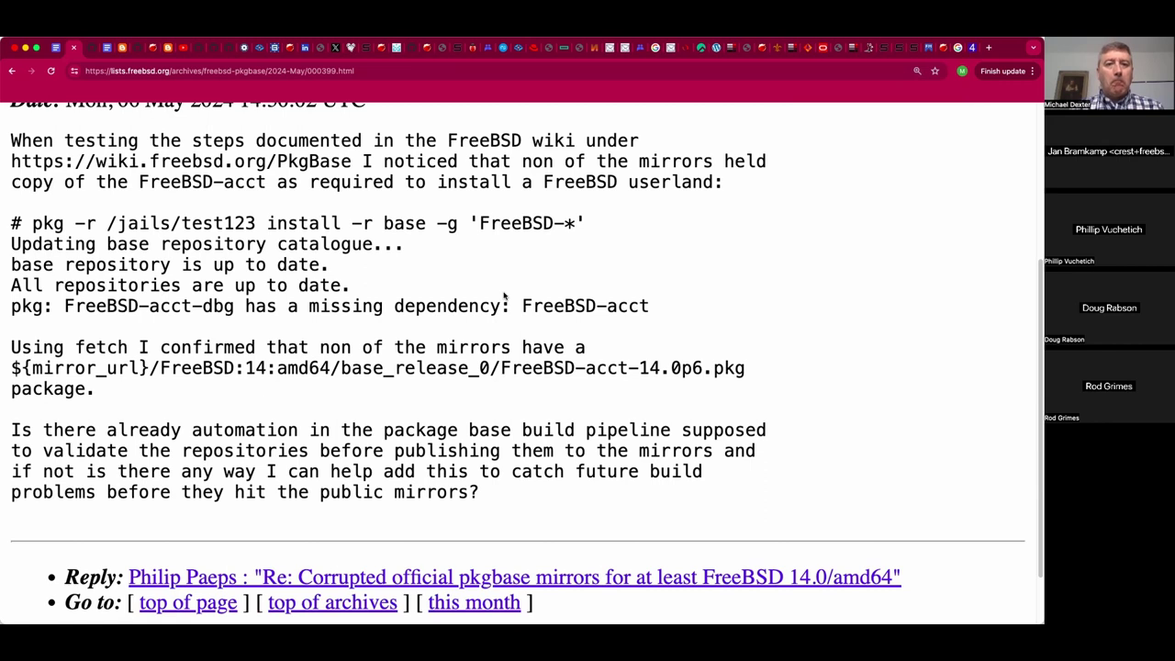
{"action": "scroll", "coordinate": [506, 297], "scroll_direction": "up", "scroll_amount": 1}
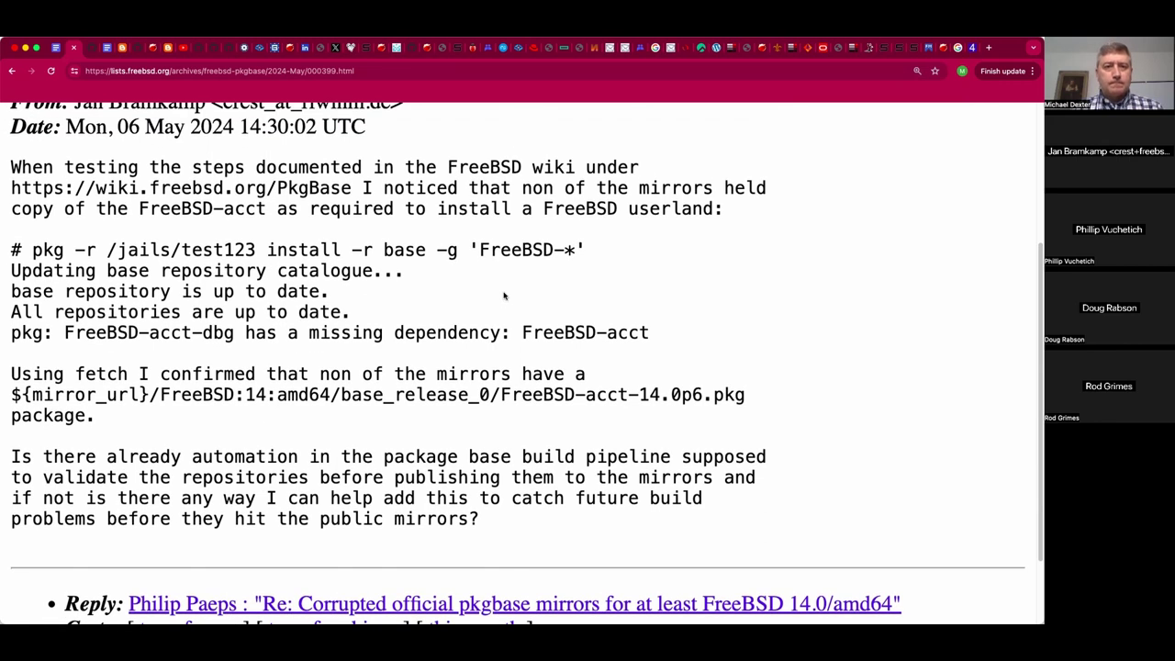
{"action": "scroll", "coordinate": [505, 301], "scroll_direction": "down", "scroll_amount": 1}
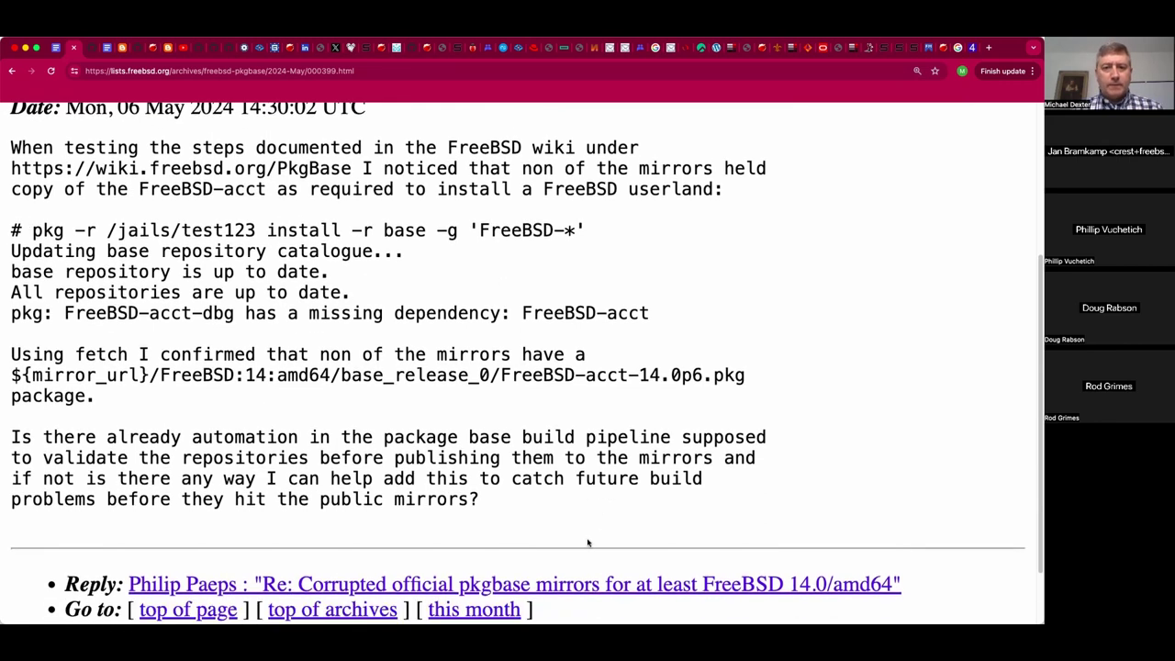
Step: Open the first reply to the pkgbase mirrors message and read through it
{"action": "left_click", "coordinate": [576, 585]}
{"action": "scroll", "coordinate": [589, 471], "scroll_direction": "down", "scroll_amount": 5}
{"action": "scroll", "coordinate": [588, 471], "scroll_direction": "down", "scroll_amount": 5}
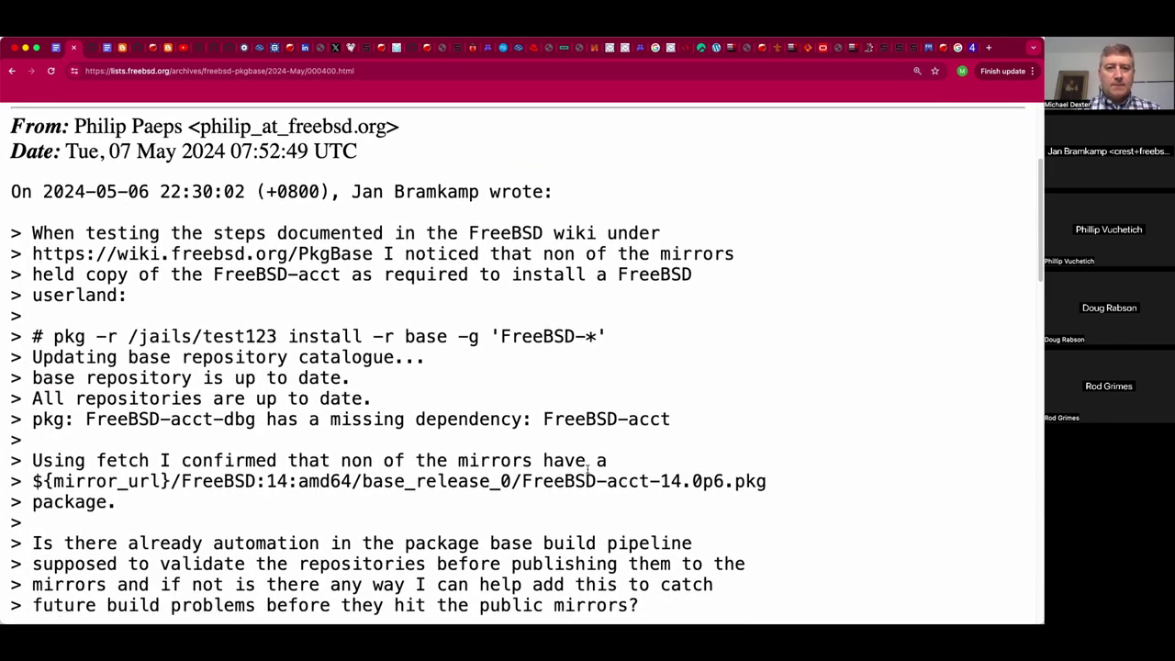
{"action": "scroll", "coordinate": [588, 471], "scroll_direction": "down", "scroll_amount": 2}
{"action": "scroll", "coordinate": [588, 471], "scroll_direction": "down", "scroll_amount": 3}
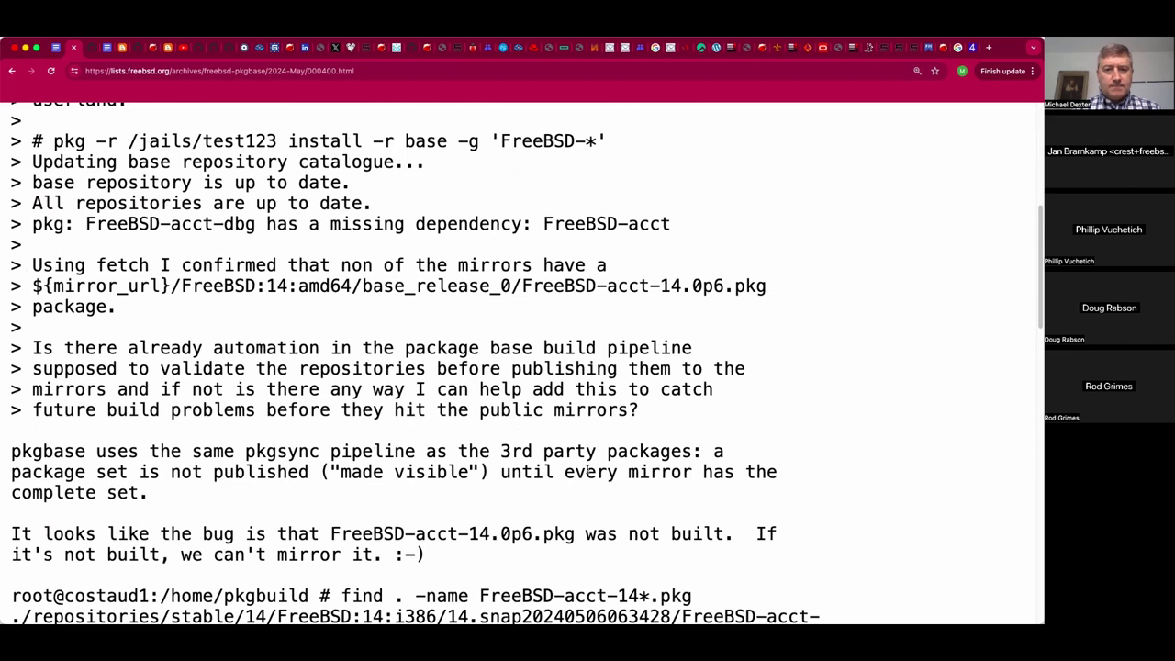
{"action": "scroll", "coordinate": [589, 471], "scroll_direction": "down", "scroll_amount": 4}
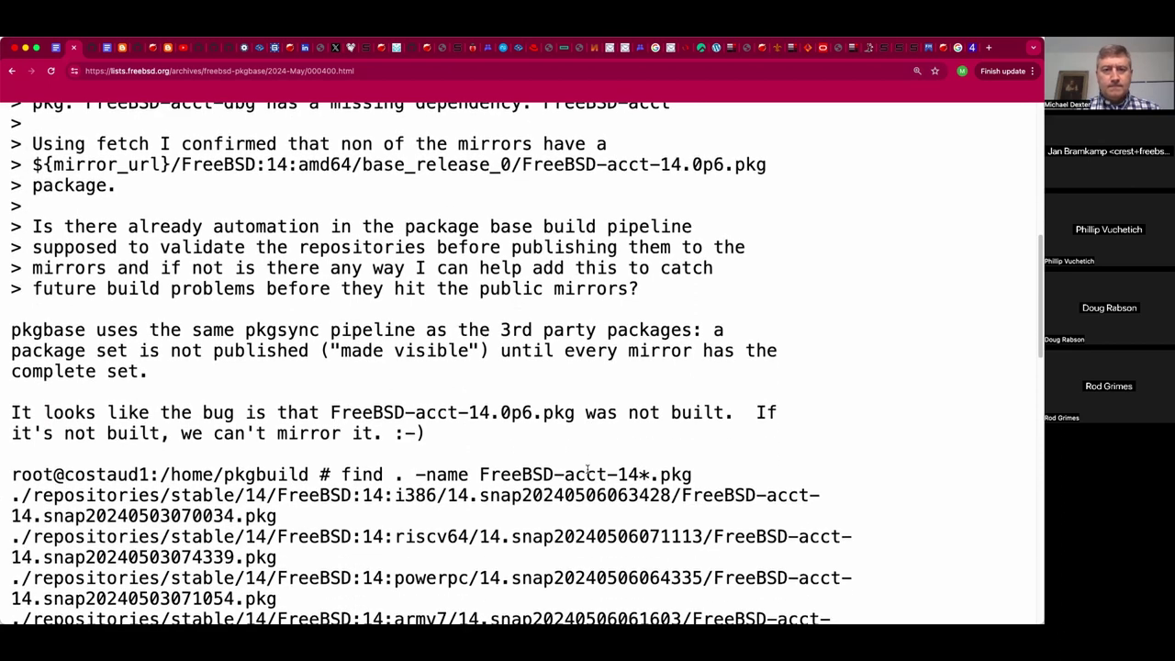
{"action": "scroll", "coordinate": [588, 471], "scroll_direction": "down", "scroll_amount": 8}
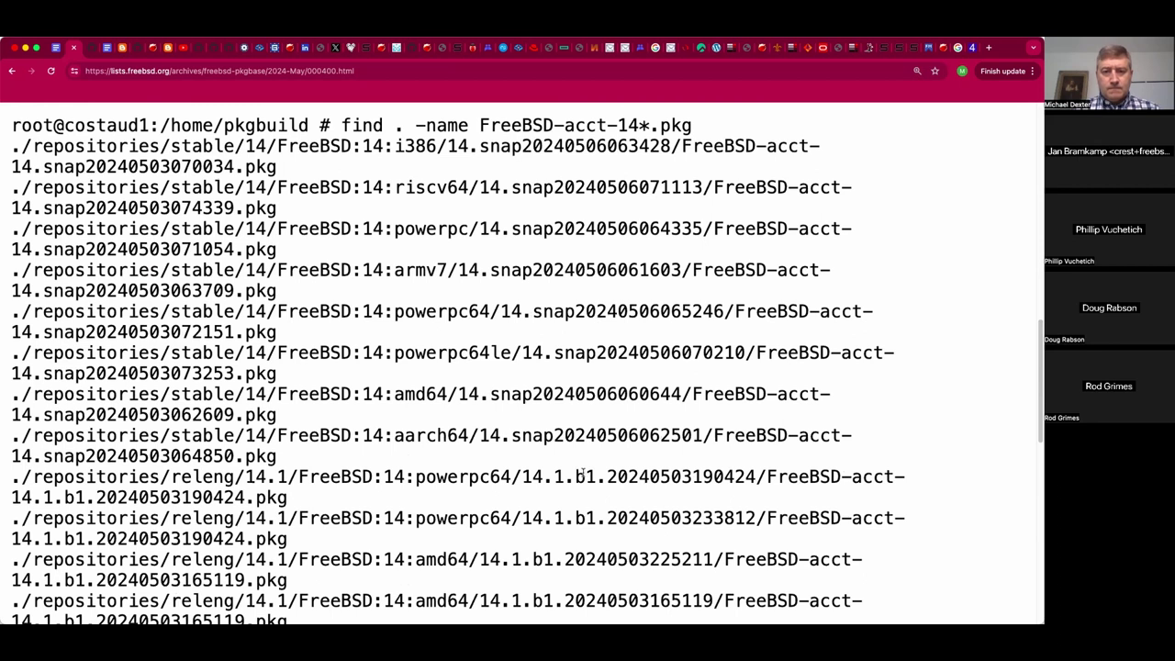
{"action": "scroll", "coordinate": [580, 472], "scroll_direction": "down", "scroll_amount": 5}
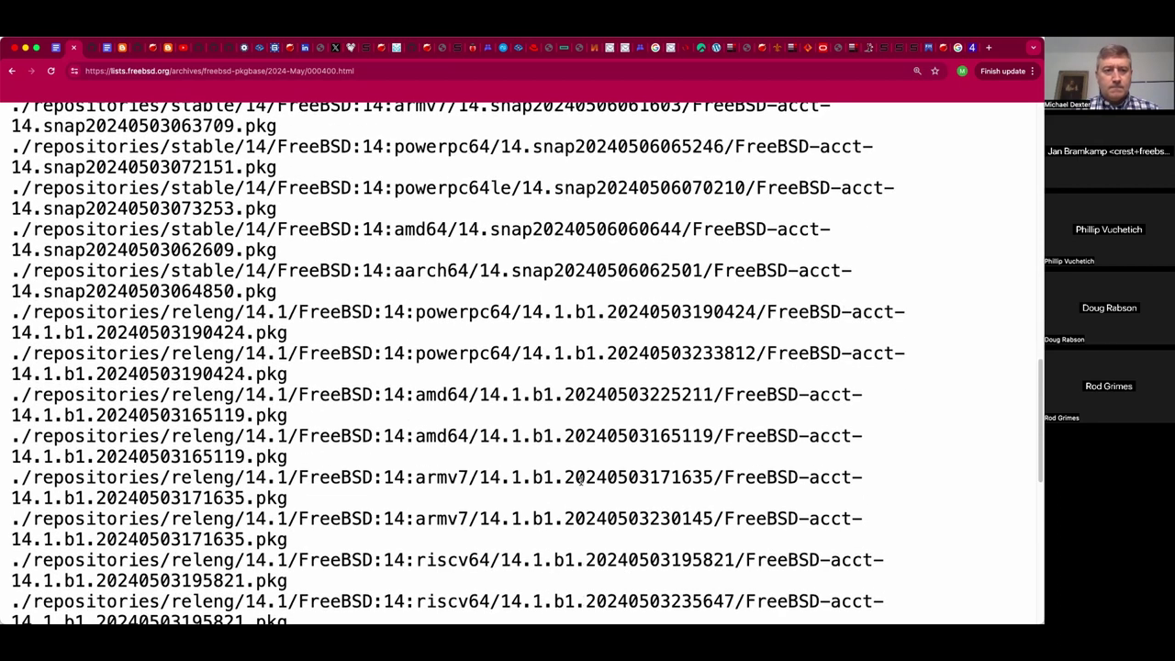
{"action": "scroll", "coordinate": [572, 470], "scroll_direction": "down", "scroll_amount": 15}
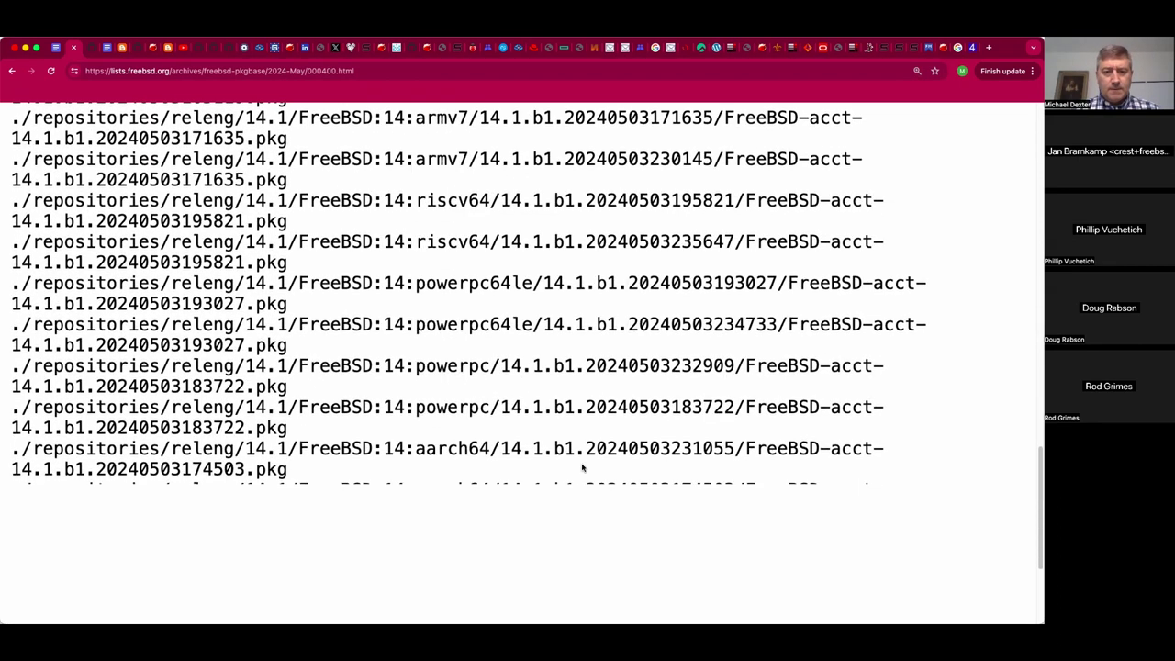
Step: Search the page for 'version', then open and read the builder-migration follow-up reply
{"action": "key", "text": "super+f"}
{"action": "type", "text": "version"}
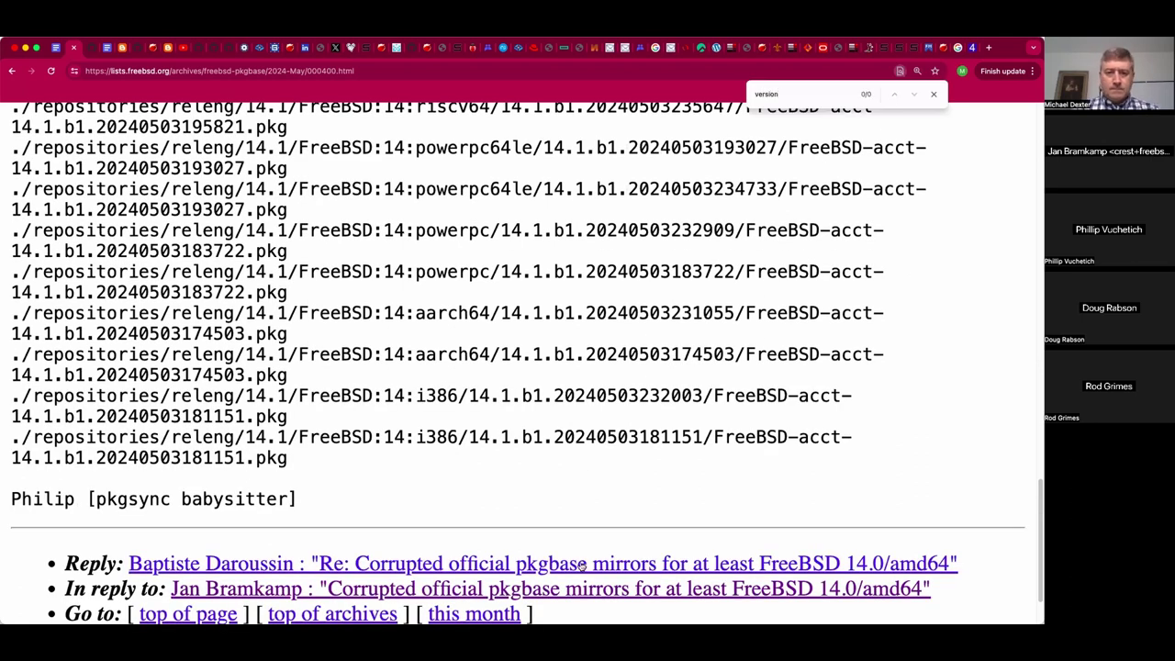
{"action": "scroll", "coordinate": [575, 536], "scroll_direction": "down", "scroll_amount": 1}
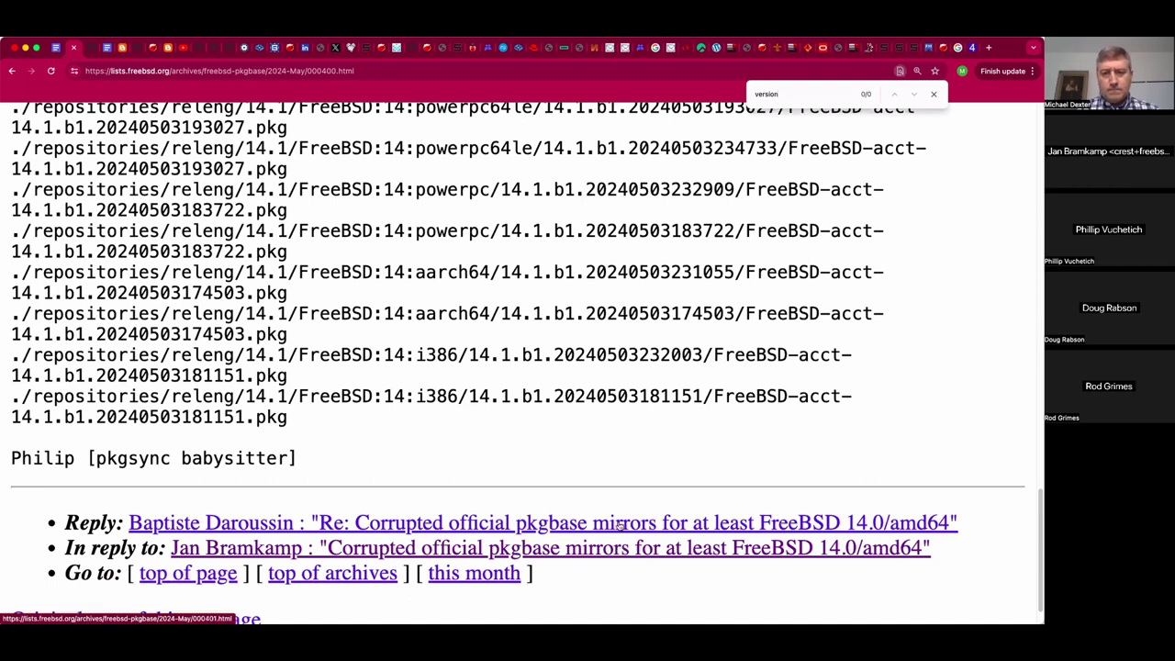
{"action": "left_click", "coordinate": [620, 525]}
{"action": "scroll", "coordinate": [619, 529], "scroll_direction": "down", "scroll_amount": 4}
{"action": "scroll", "coordinate": [666, 435], "scroll_direction": "down", "scroll_amount": 10}
{"action": "scroll", "coordinate": [666, 435], "scroll_direction": "down", "scroll_amount": 9}
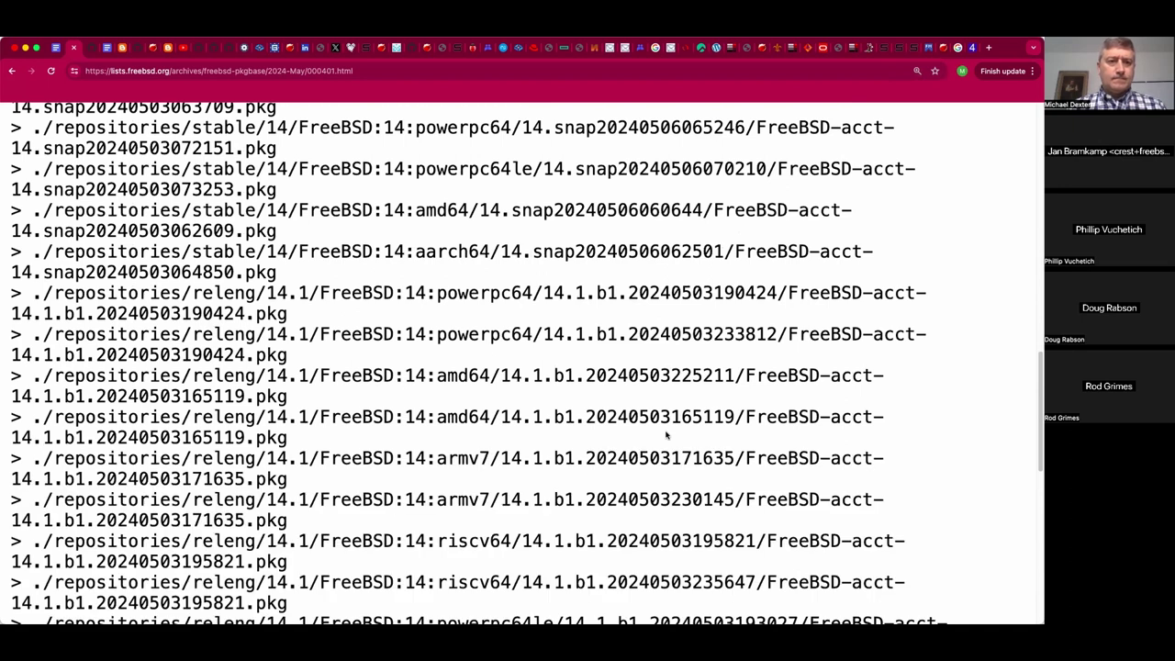
{"action": "scroll", "coordinate": [666, 435], "scroll_direction": "down", "scroll_amount": 11}
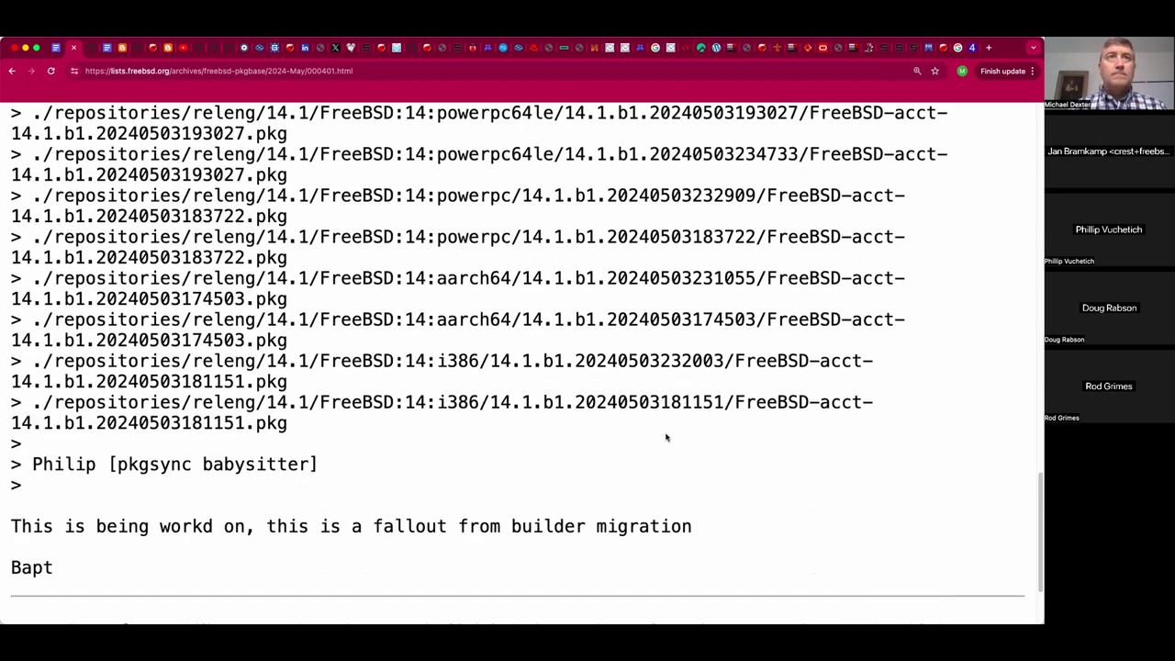
Step: Back in the notes, start an indented line under the heads-up and prefix the heads-up with the reporter's name
{"action": "key", "text": "ctrl+shift+Tab"}
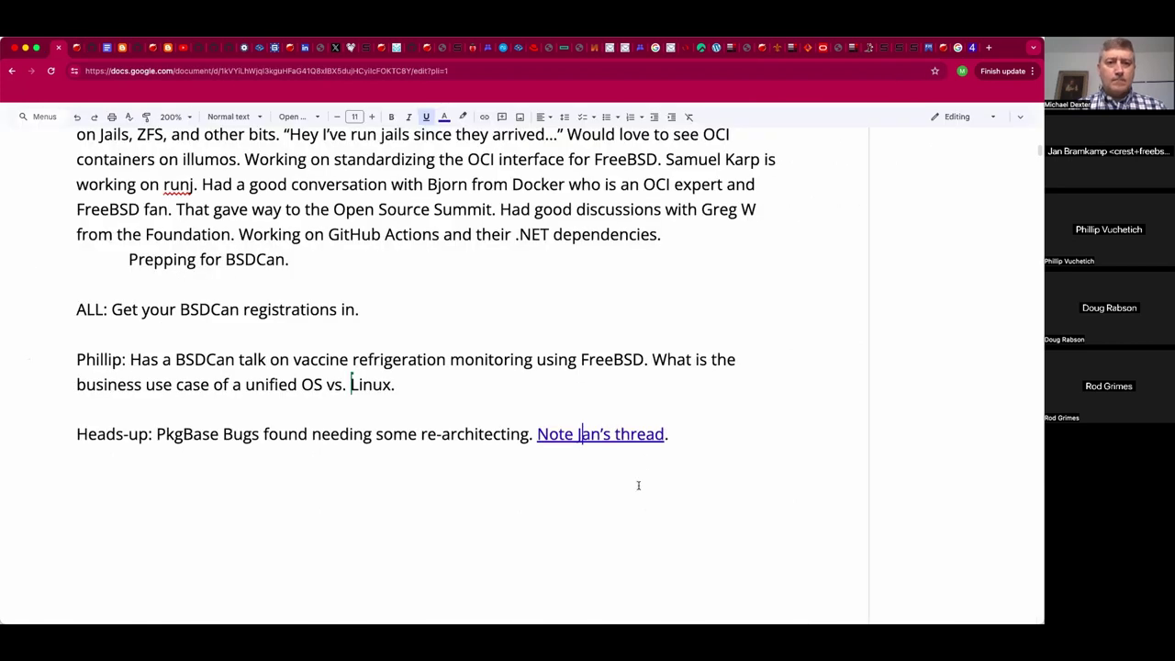
{"action": "left_click", "coordinate": [684, 442]}
{"action": "key", "text": "Return"}
{"action": "key", "text": "Tab"}
{"action": "type", "text": "OS"}
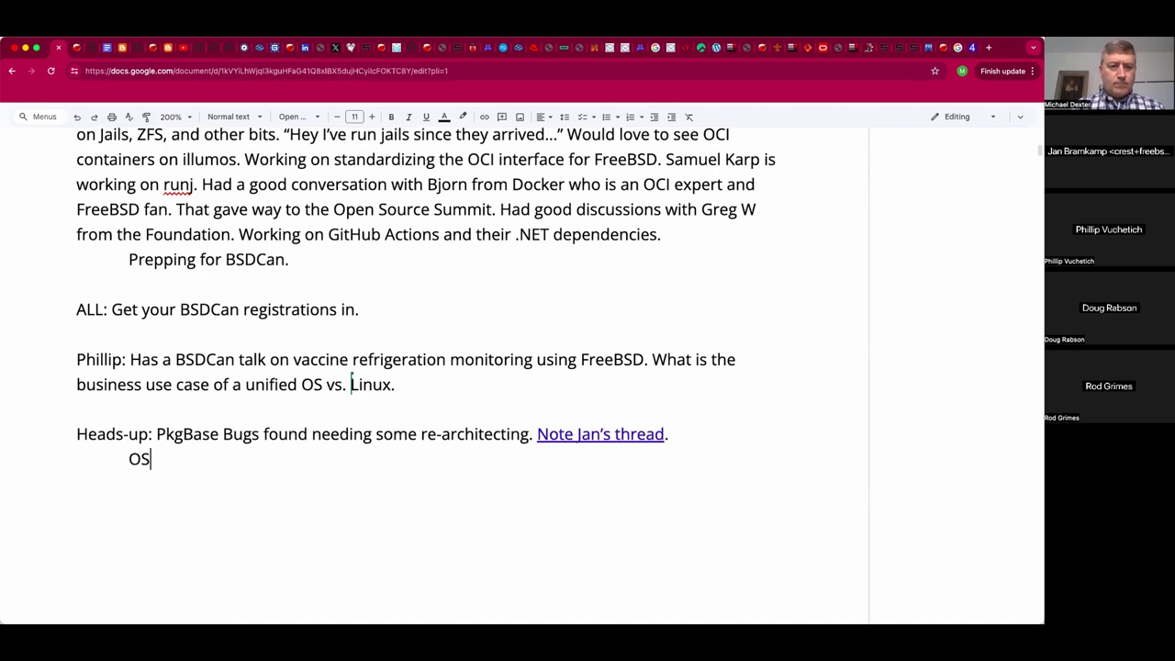
{"action": "key", "text": "Up"}
{"action": "key", "text": "Home"}
{"action": "type", "text": "Ha"}
{"action": "key", "text": "BackSpace"}
{"action": "key", "text": "BackSpace"}
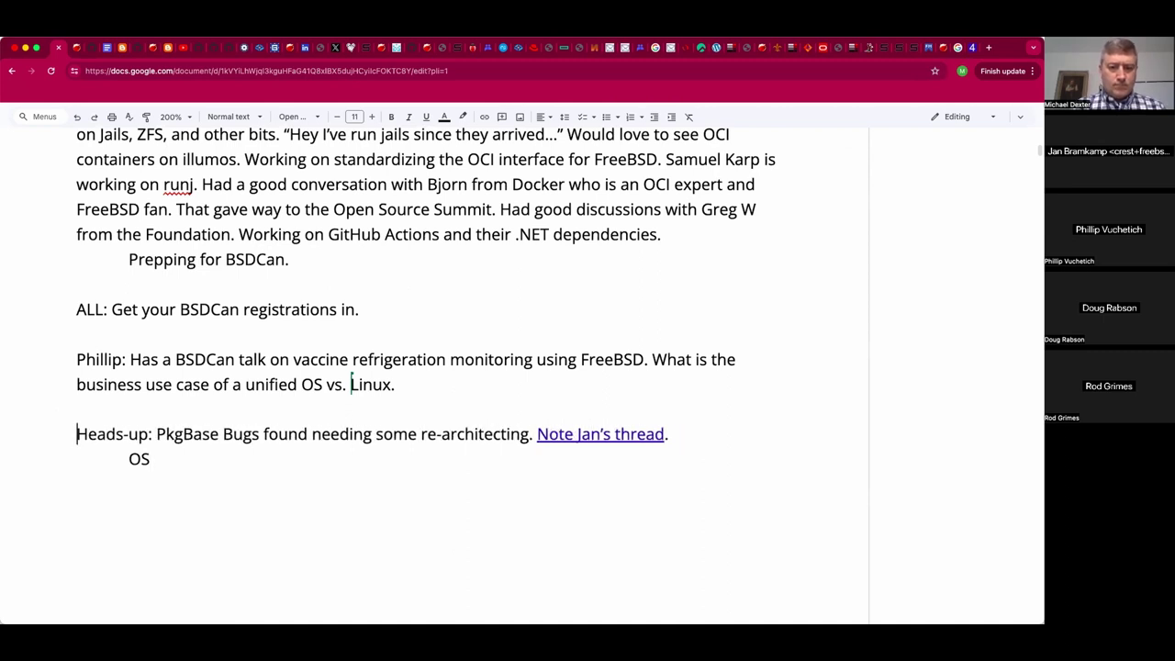
{"action": "type", "text": "Jan:"}
Step: Write the indented note 'OS Version variable leaked out and broke builds/installations?'
{"action": "key", "text": "Down"}
{"action": "key", "text": "End"}
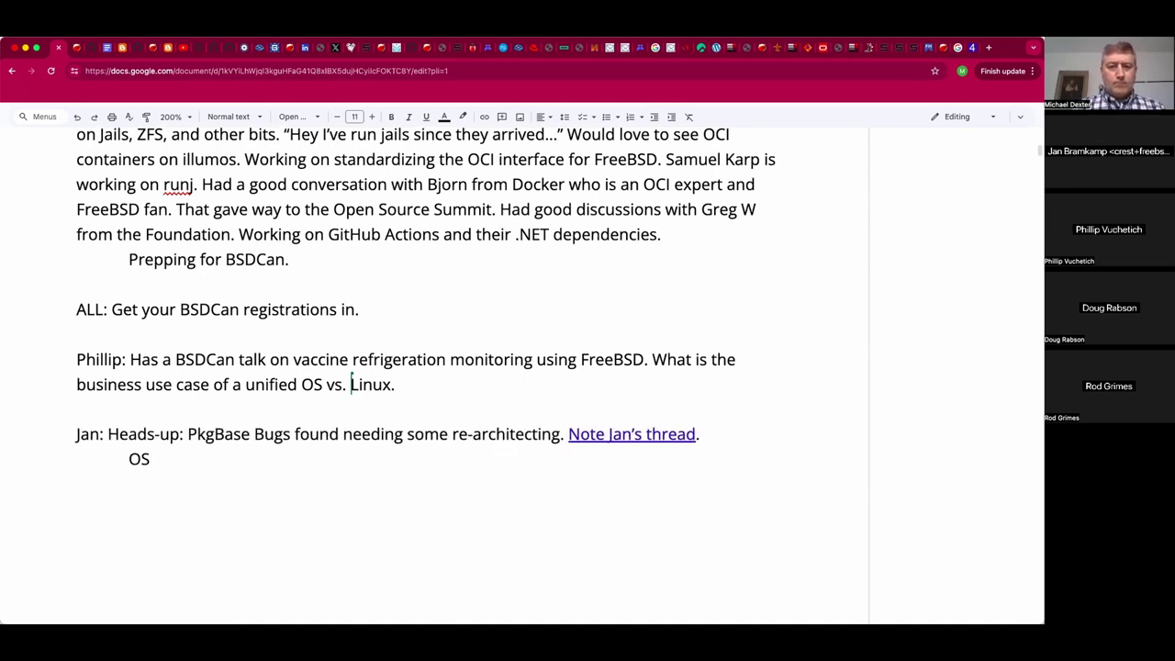
{"action": "key", "text": "BackSpace"}
{"action": "key", "text": "BackSpace"}
{"action": "type", "text": "OS Vers"}
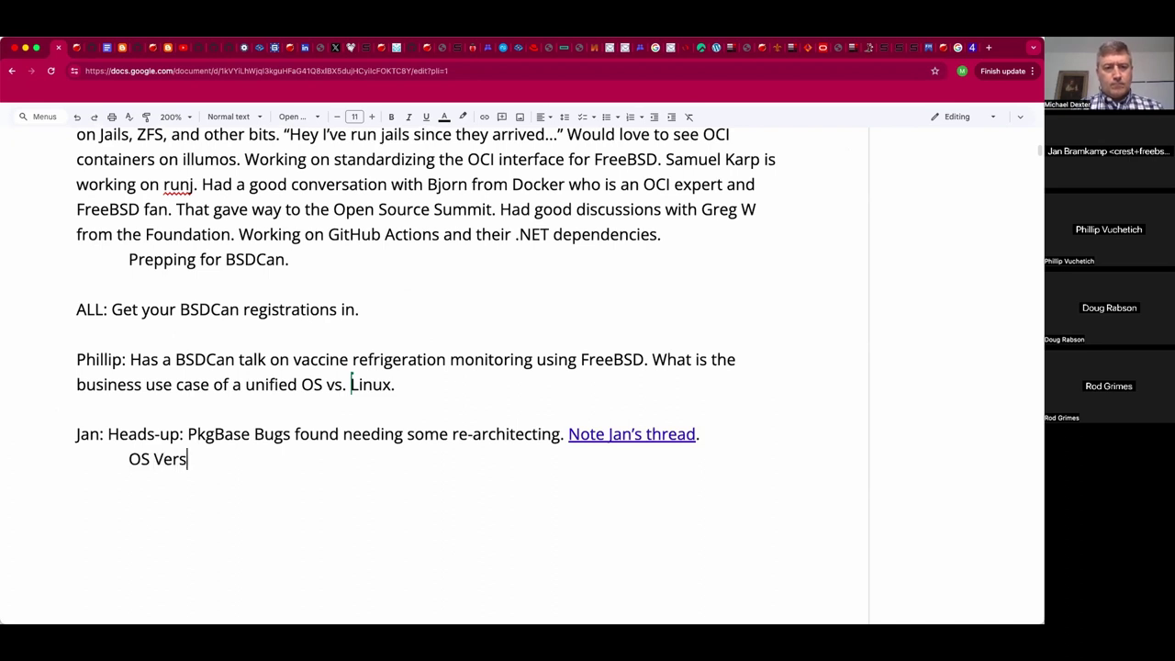
{"action": "type", "text": "ion variable leake"}
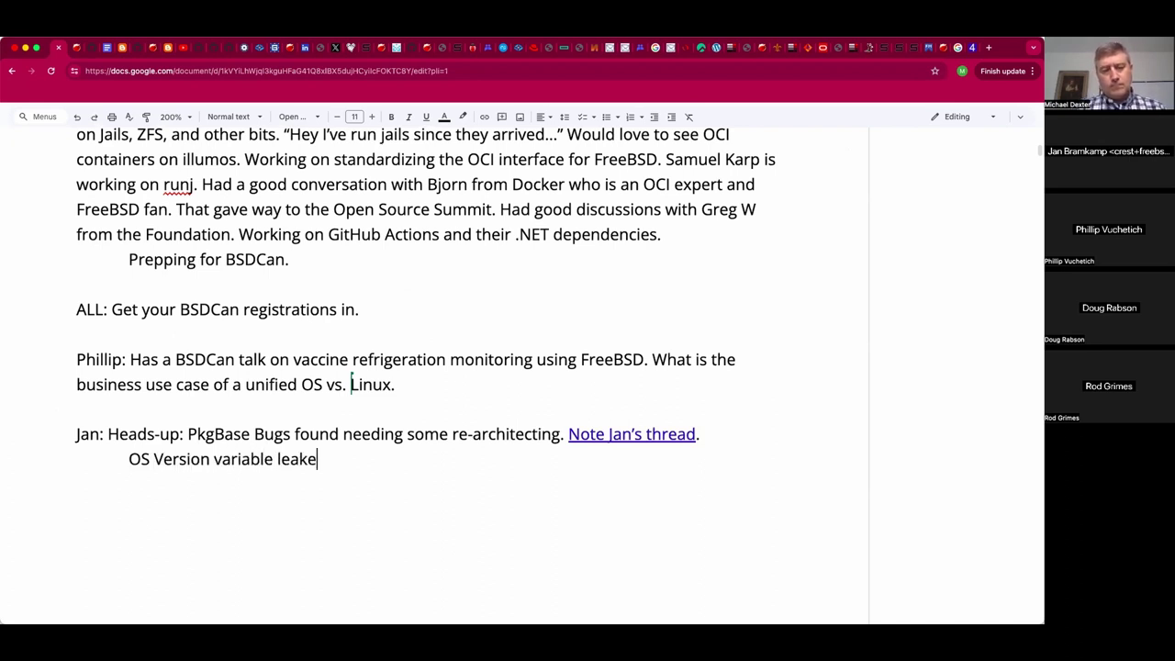
{"action": "type", "text": "d out and broke builds/installat"}
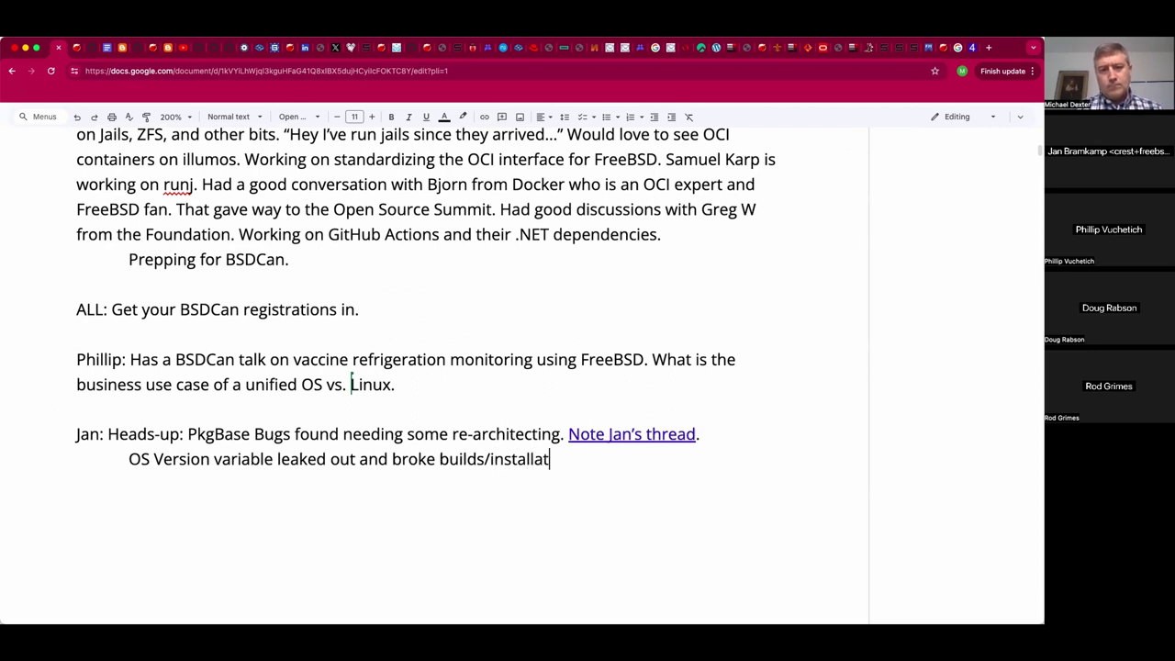
{"action": "type", "text": "ions?"}
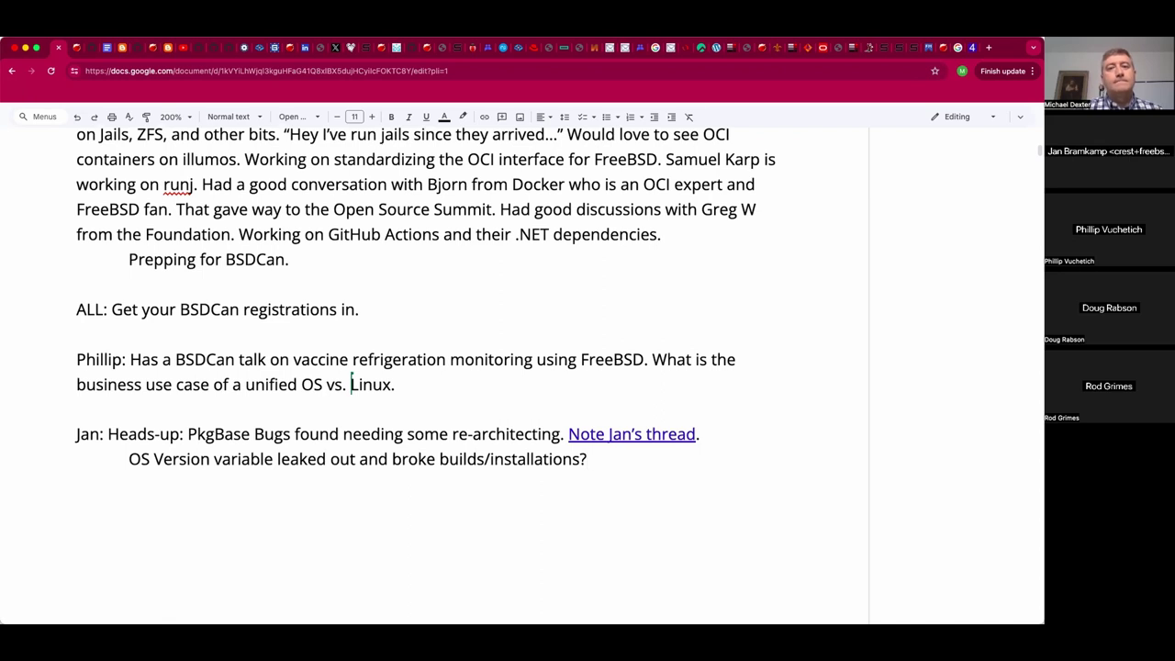
Step: Add the result: FreeBSD ABI version of "0", an invalid reserved value, so you cannot update
{"action": "type", "text": "Result: F"}
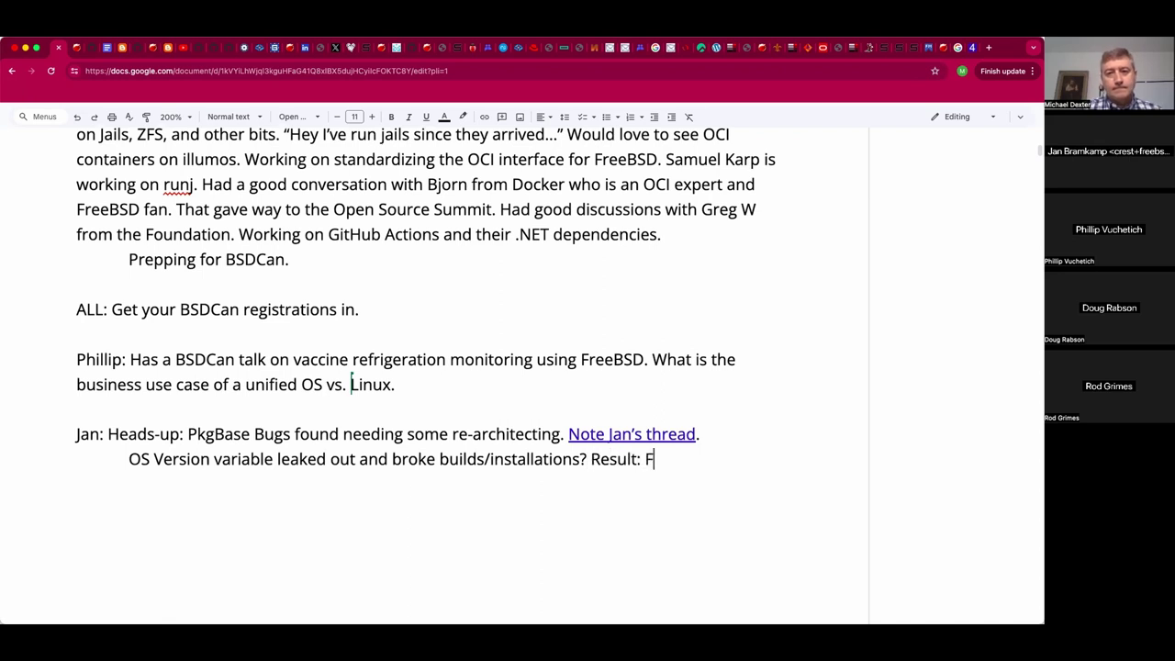
{"action": "type", "text": "reeBSD ABI v"}
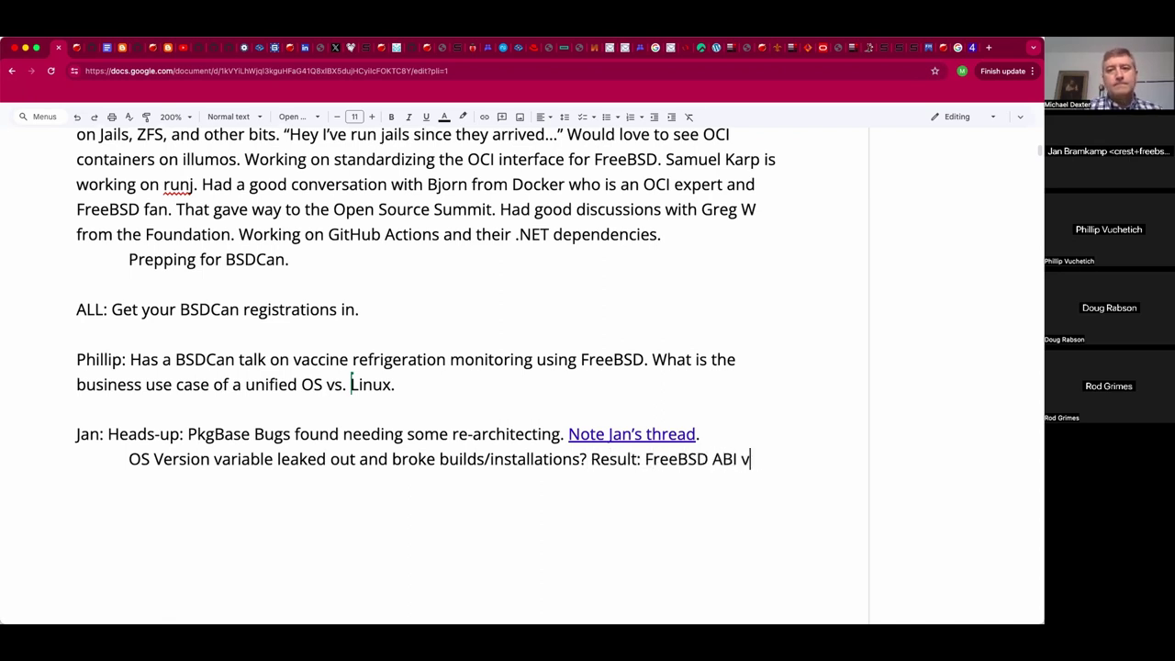
{"action": "type", "text": "ersion of \"0\", an in"}
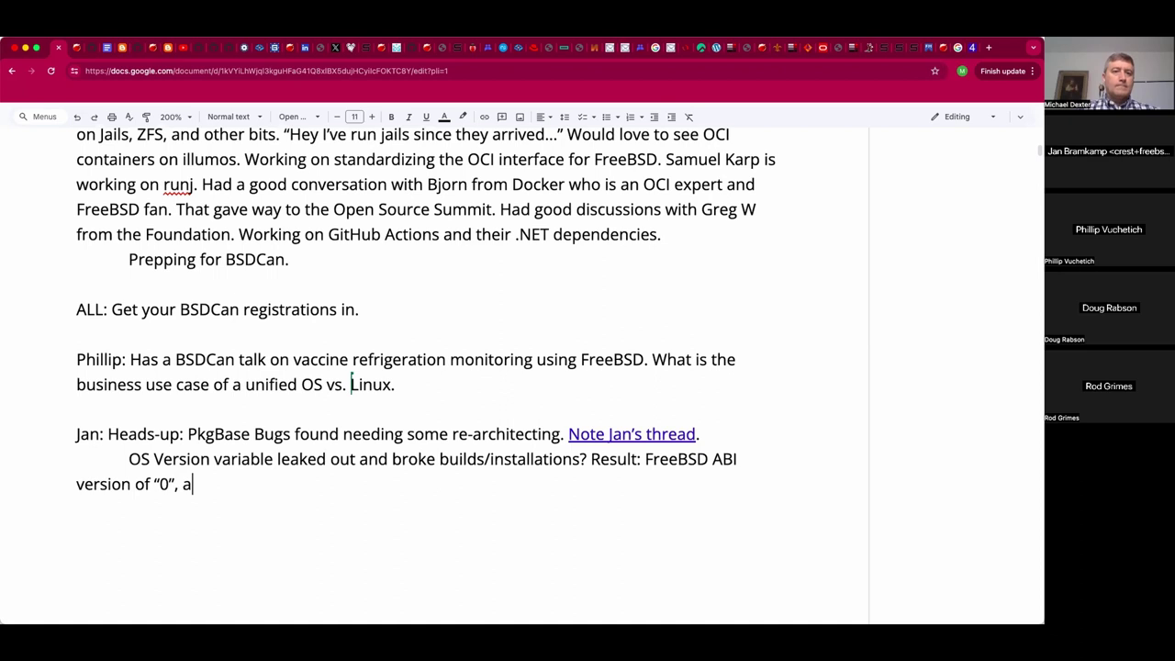
{"action": "type", "text": "valid re"}
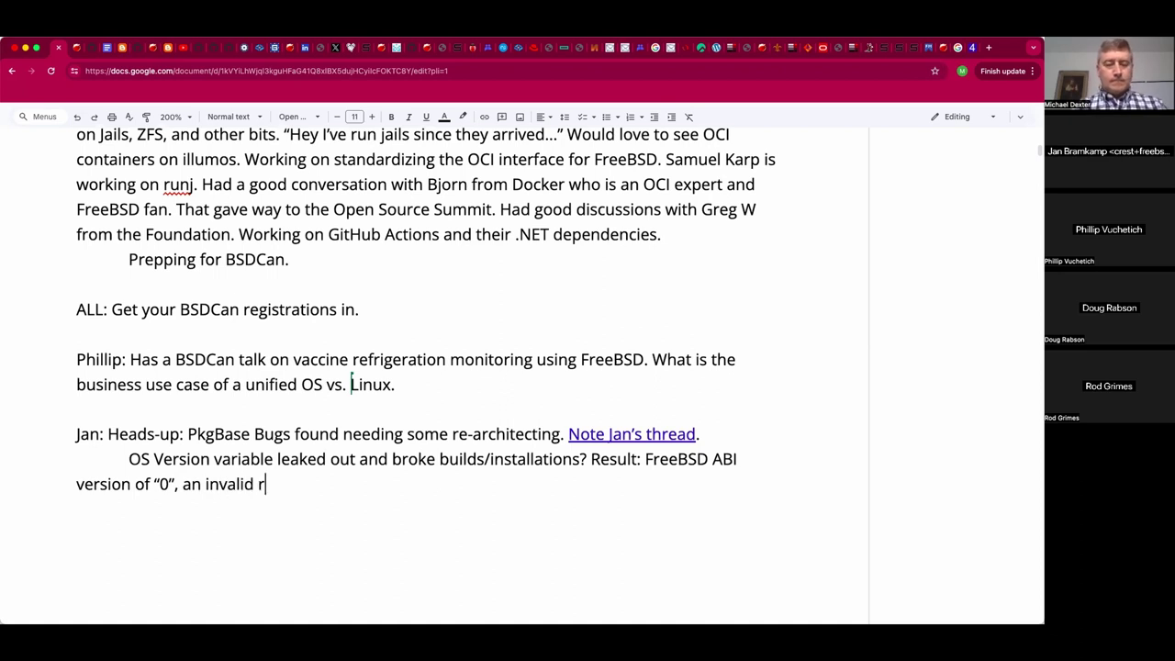
{"action": "key", "text": "BackSpace"}
{"action": "key", "text": "BackSpace"}
{"action": "key", "text": "BackSpace"}
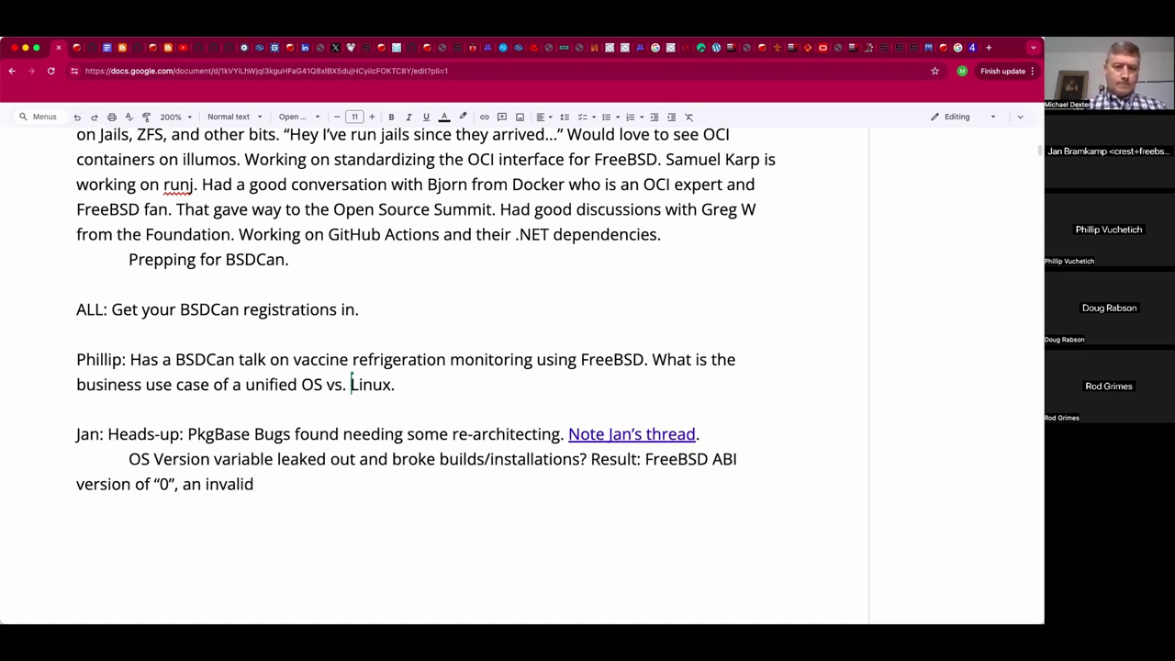
{"action": "key", "text": "alt+Left"}
{"action": "key", "text": "Left"}
{"action": "key", "text": "BackSpace"}
{"action": "type", "text": "reserved"}
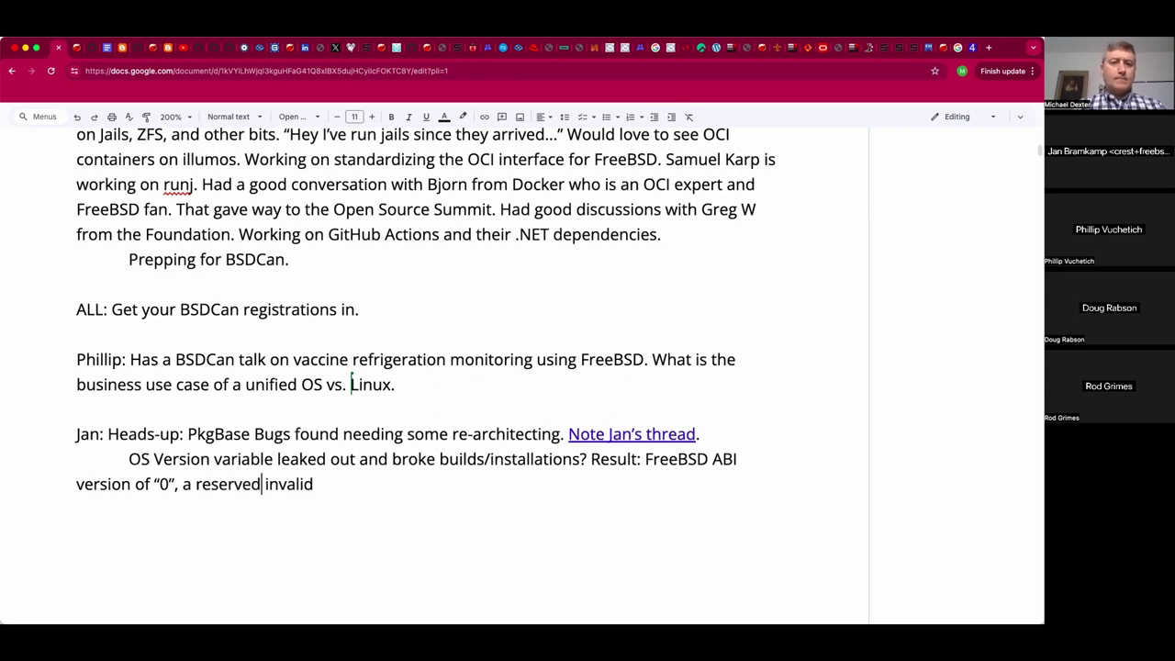
{"action": "key", "text": "End"}
{"action": "type", "text": "value, a"}
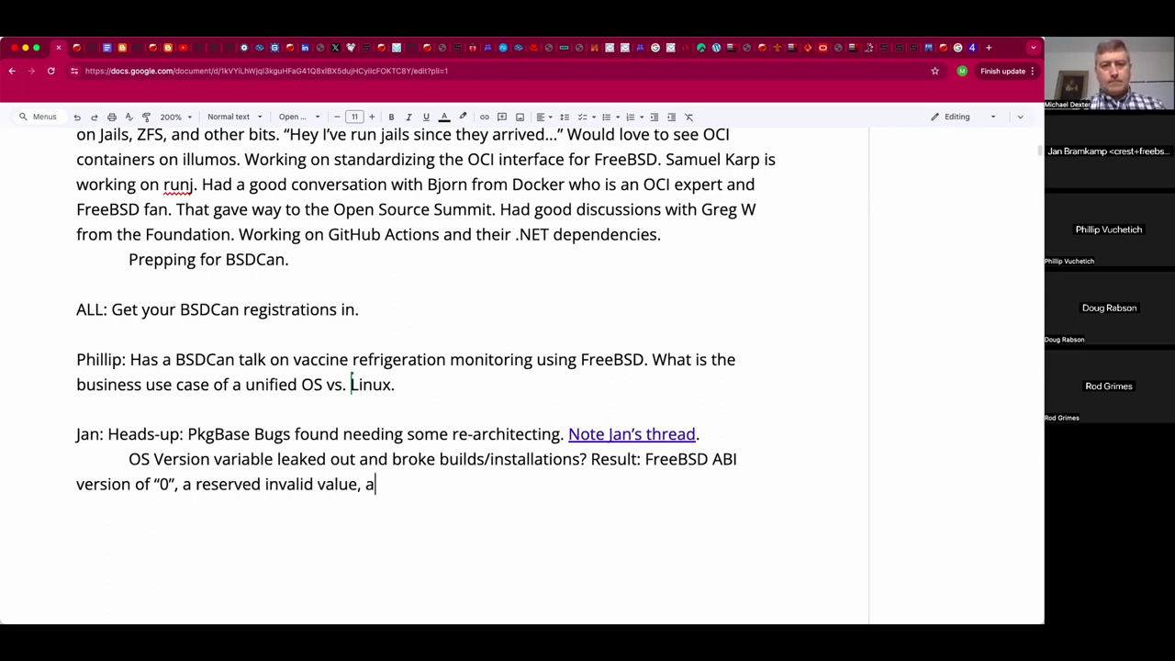
{"action": "type", "text": "nd you cannot updat"}
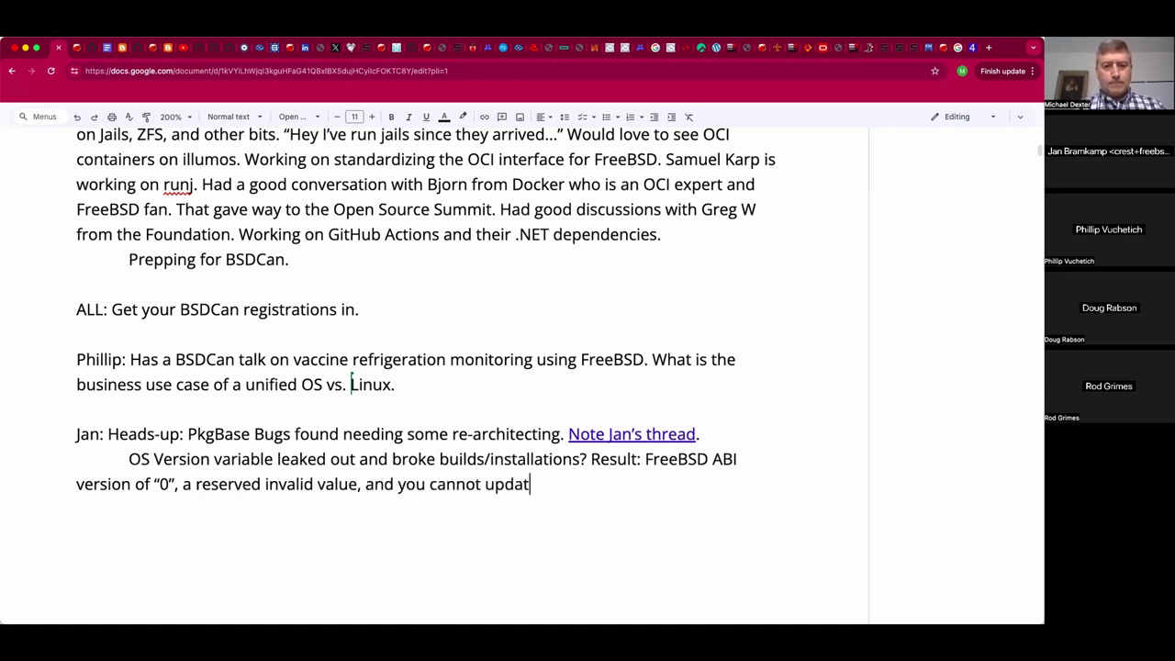
{"action": "type", "text": "e."}
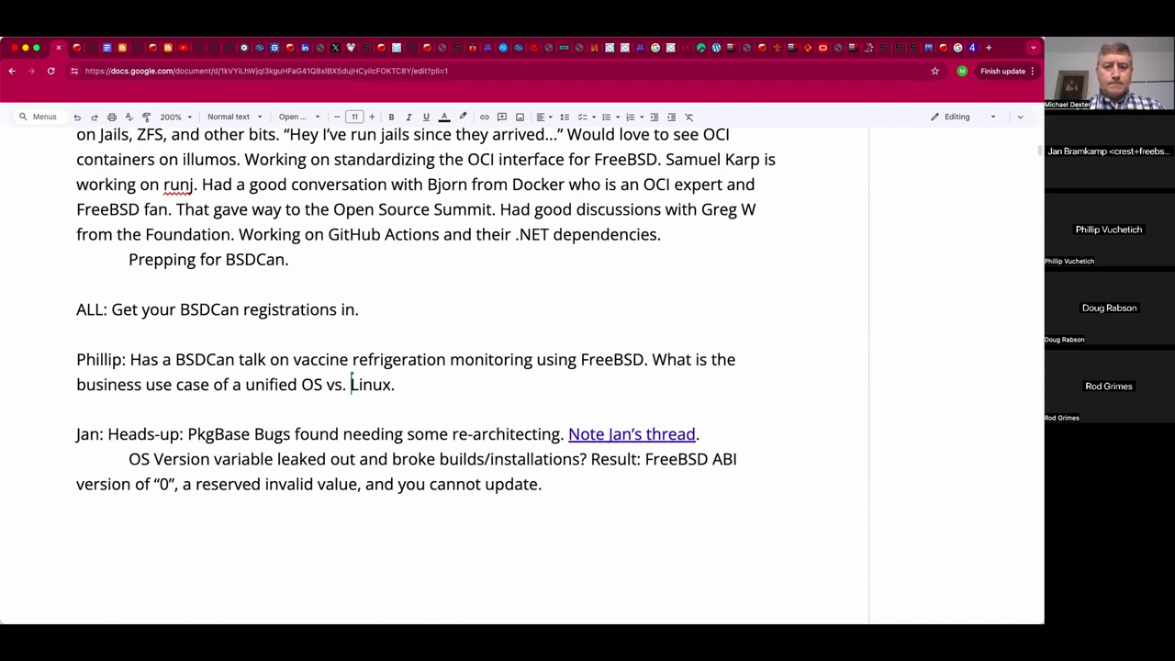
Step: Add that Makefile.inc1 is getting attention, 14-stable and 15-current have fixes, and the environment variable still needs injecting
{"action": "type", "text": "Makefile.inc1 "}
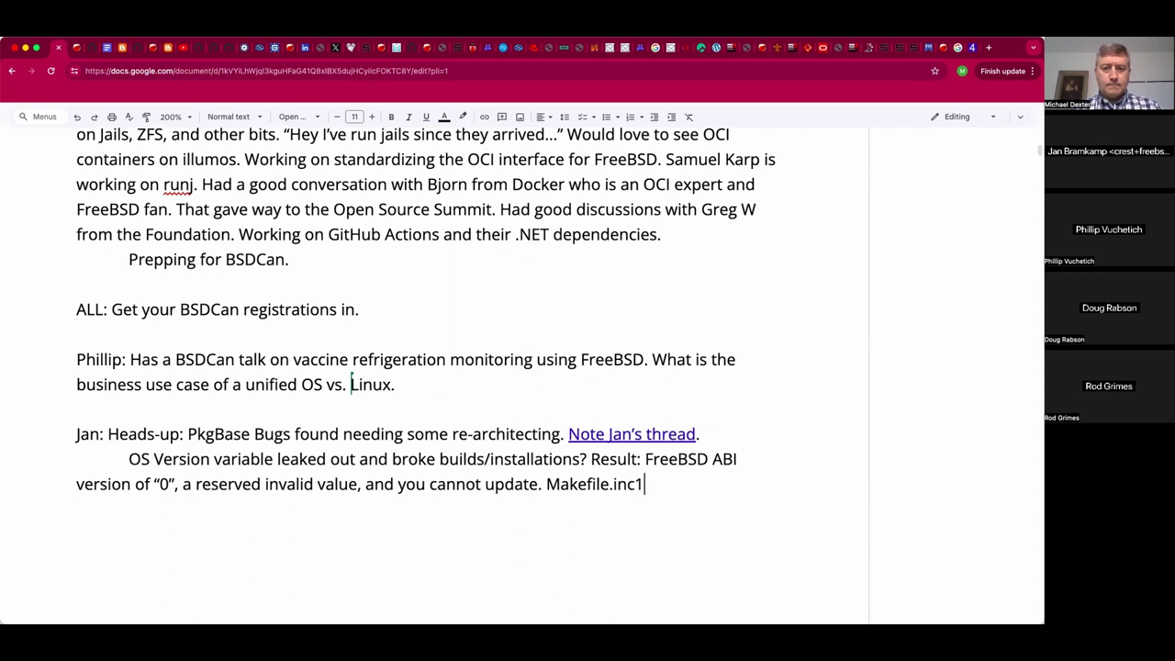
{"action": "type", "text": "is getting a"}
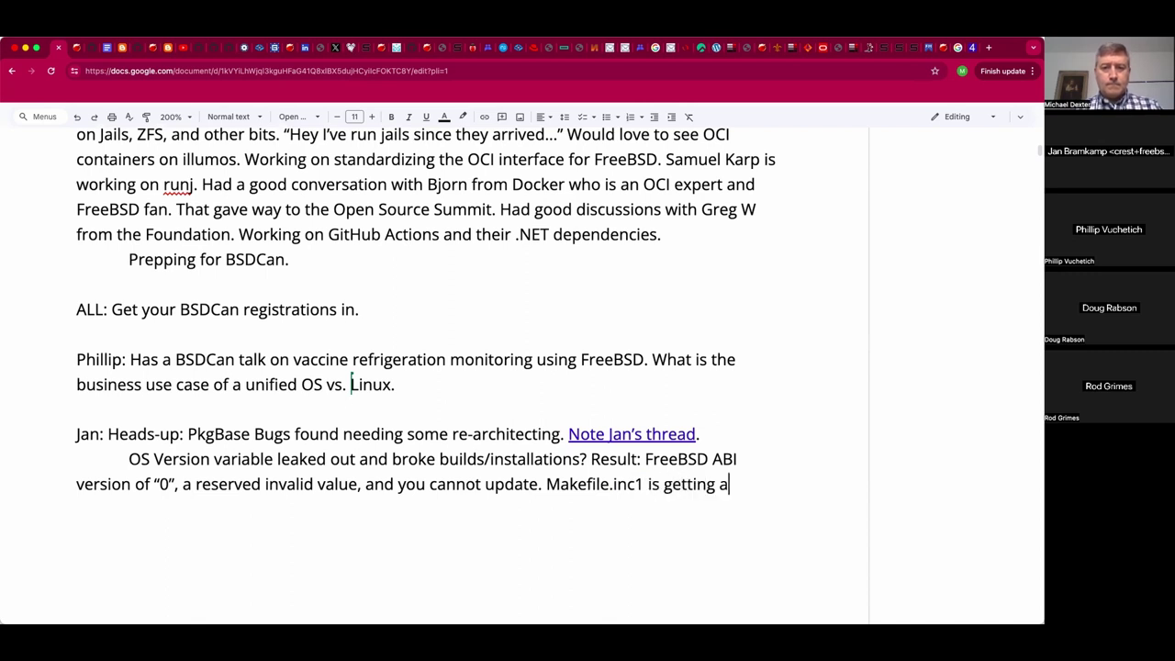
{"action": "type", "text": "ttention. 1"}
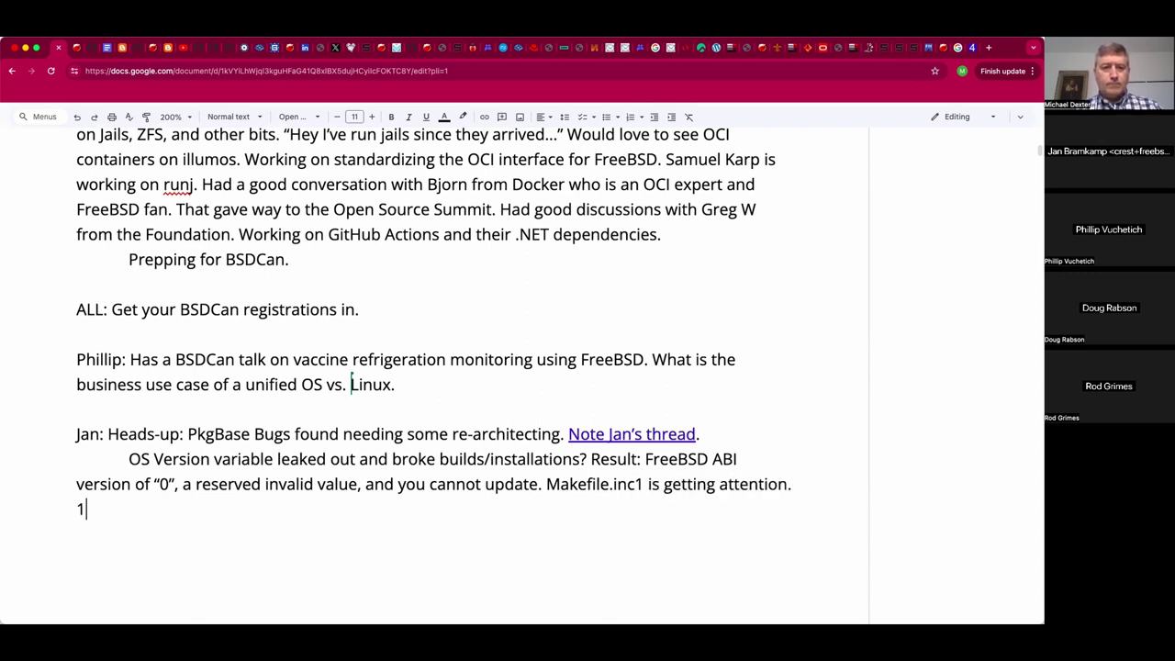
{"action": "type", "text": "4-STABLE"}
{"action": "key", "text": "BackSpace"}
{"action": "key", "text": "BackSpace"}
{"action": "key", "text": "BackSpace"}
{"action": "key", "text": "BackSpace"}
{"action": "key", "text": "BackSpace"}
{"action": "key", "text": "BackSpace"}
{"action": "type", "text": "stable and 15"}
{"action": "type", "text": "-main"}
{"action": "key", "text": "BackSpace"}
{"action": "key", "text": "BackSpace"}
{"action": "key", "text": "BackSpace"}
{"action": "key", "text": "BackSpace"}
{"action": "key", "text": "BackSpace"}
{"action": "type", "text": "current "}
{"action": "type", "text": "are ge"}
{"action": "key", "text": "BackSpace"}
{"action": "key", "text": "BackSpace"}
{"action": "key", "text": "BackSpace"}
{"action": "key", "text": "BackSpace"}
{"action": "key", "text": "BackSpace"}
{"action": "key", "text": "BackSpace"}
{"action": "type", "text": "have fixes. "}
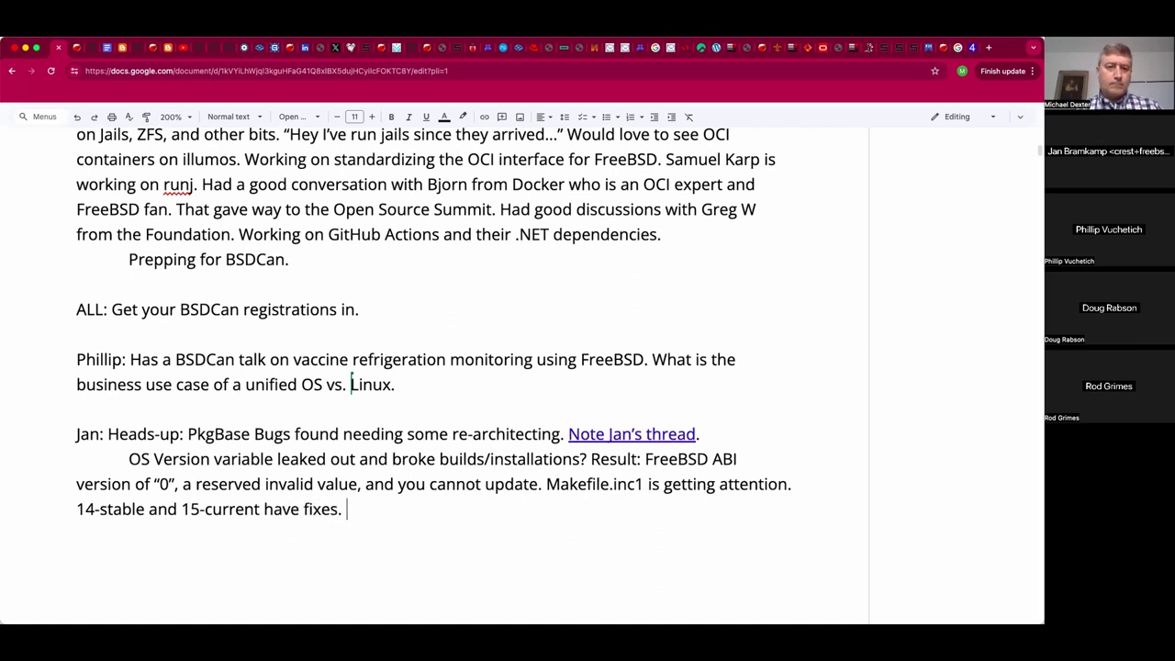
{"action": "type", "text": "Need to in"}
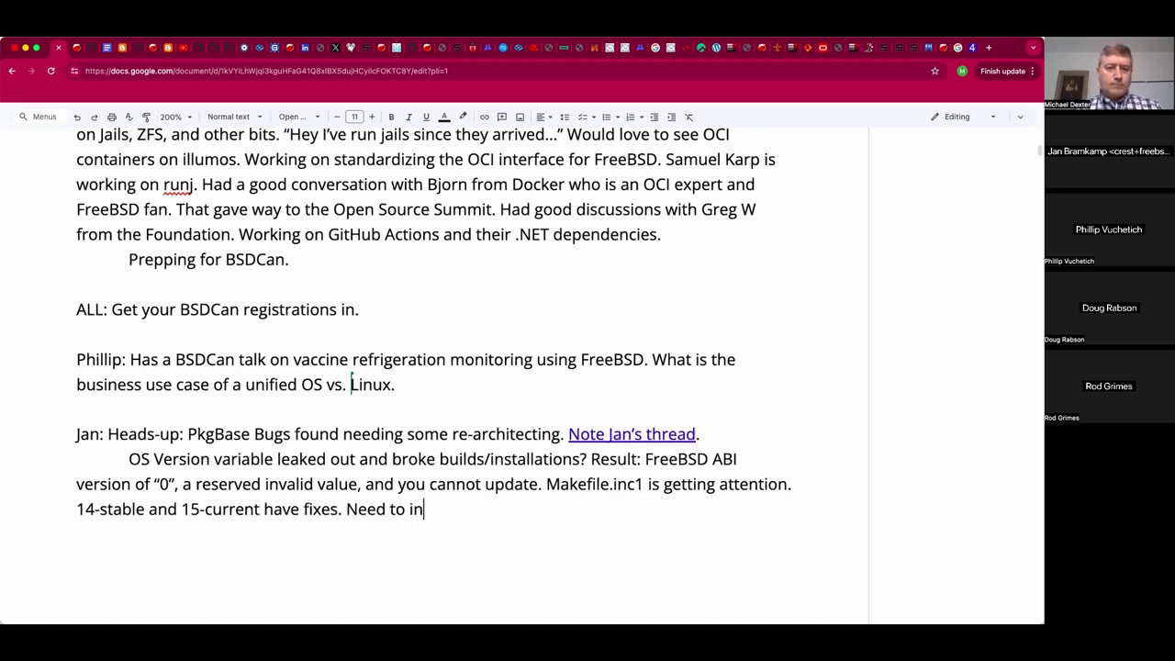
{"action": "key", "text": "BackSpace"}
{"action": "key", "text": "BackSpace"}
{"action": "key", "text": "BackSpace"}
{"action": "type", "text": "still inject the r"}
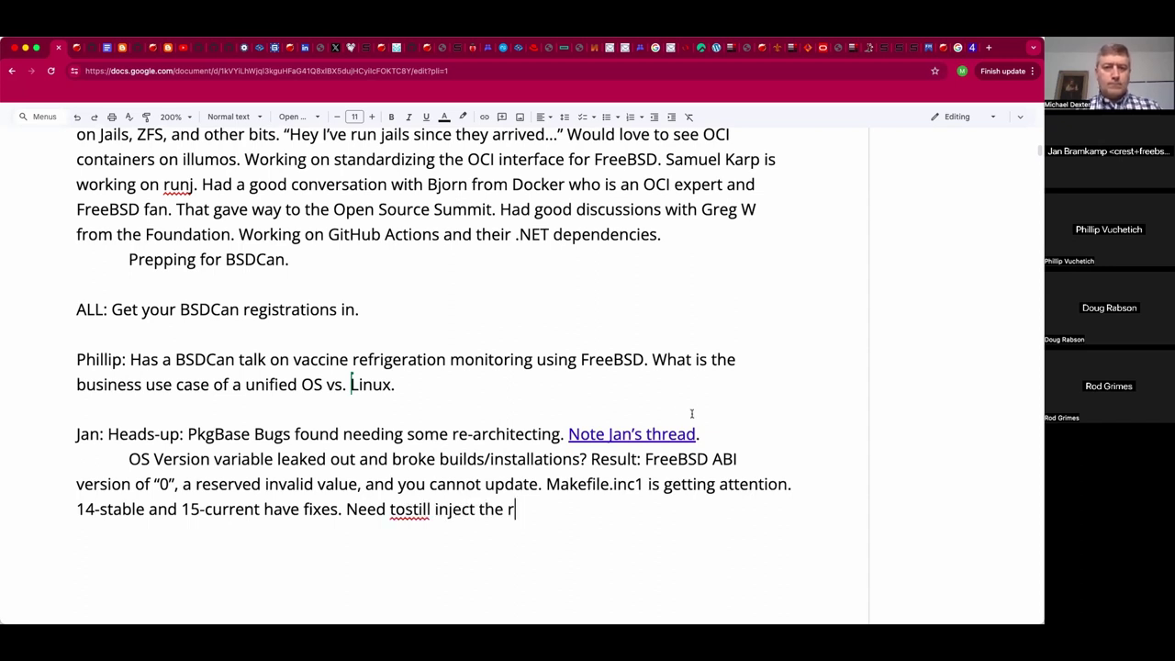
{"action": "left_click", "coordinate": [405, 510]}
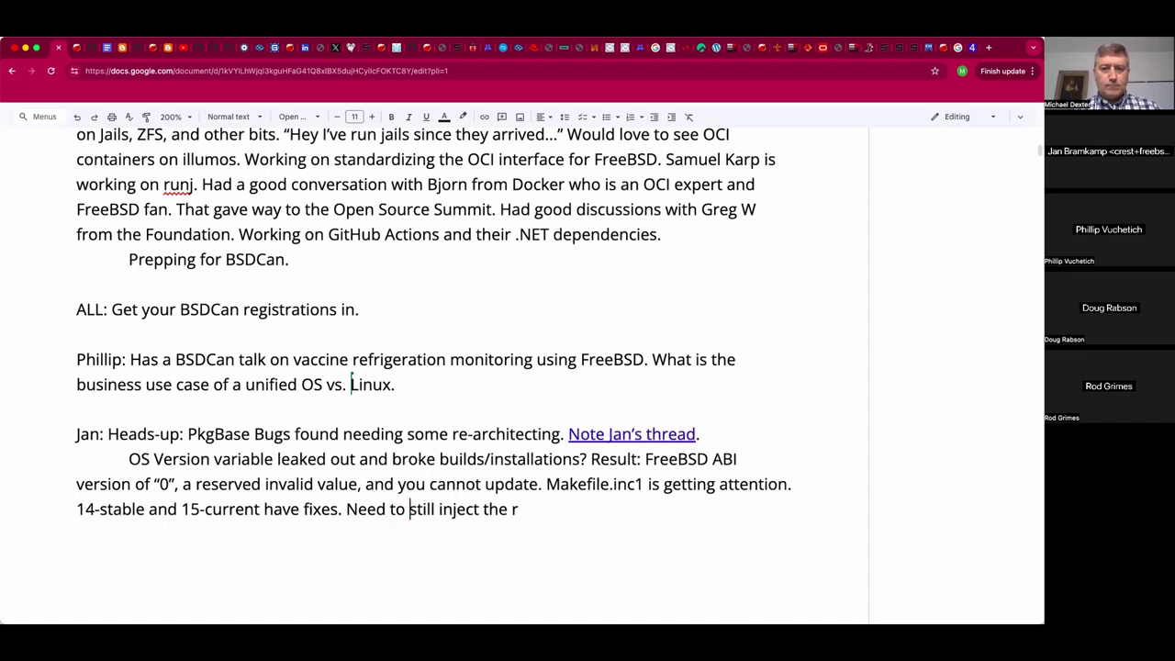
{"action": "left_click", "coordinate": [578, 516]}
{"action": "type", "text": "ight e"}
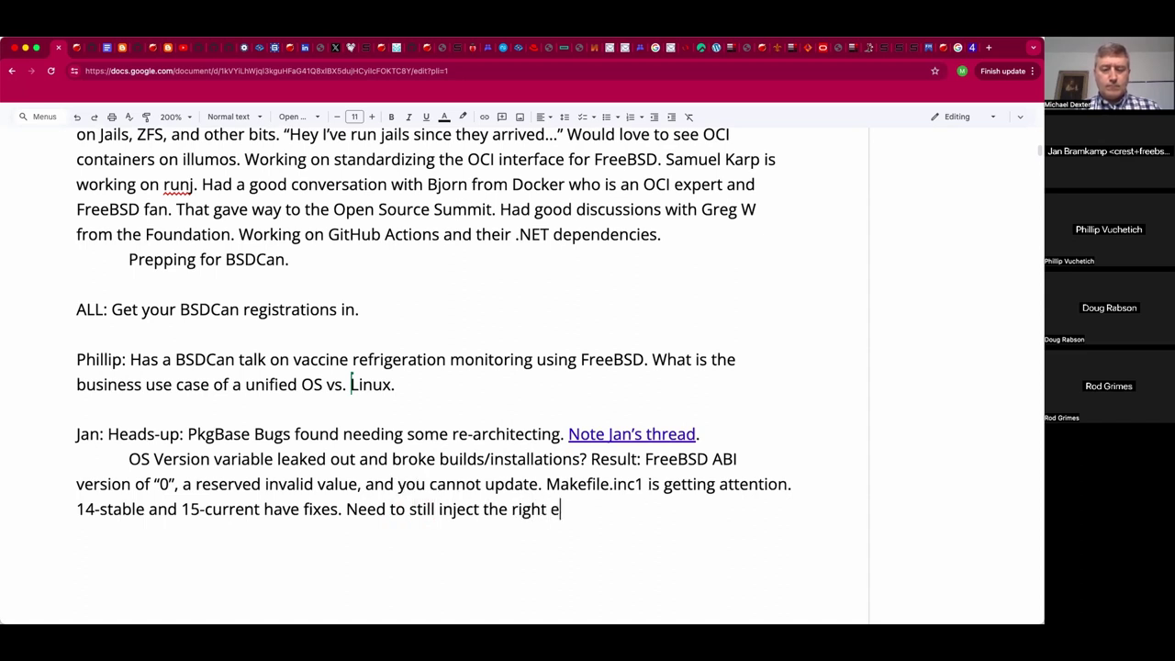
{"action": "type", "text": "nvironment vari"}
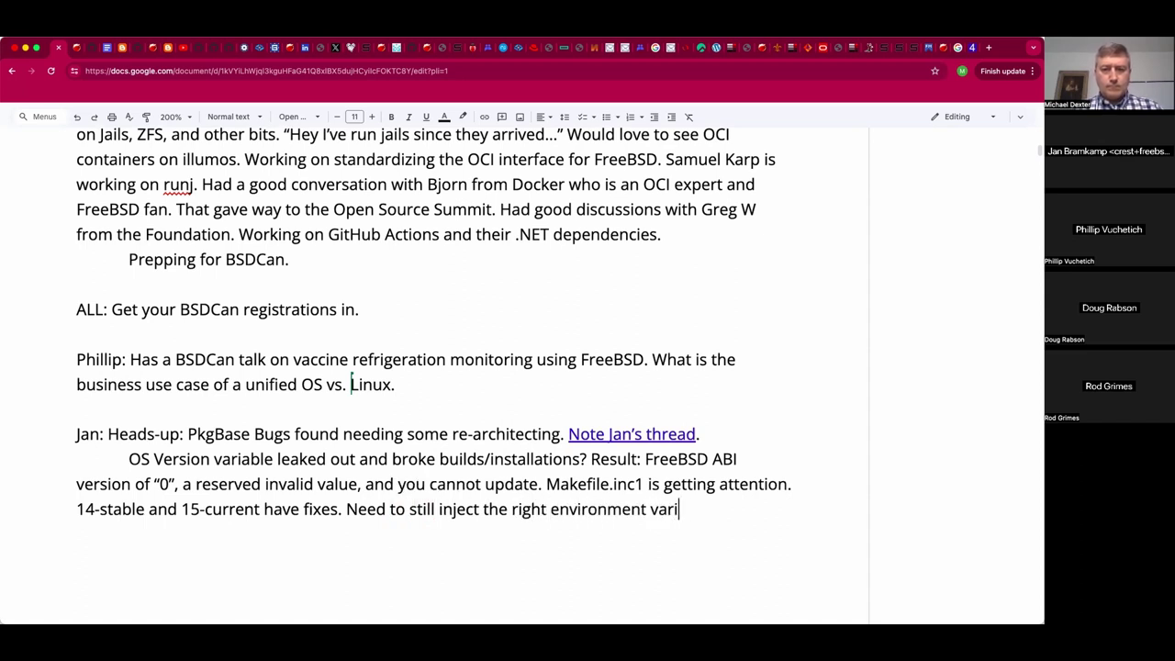
{"action": "type", "text": "able at the right places."}
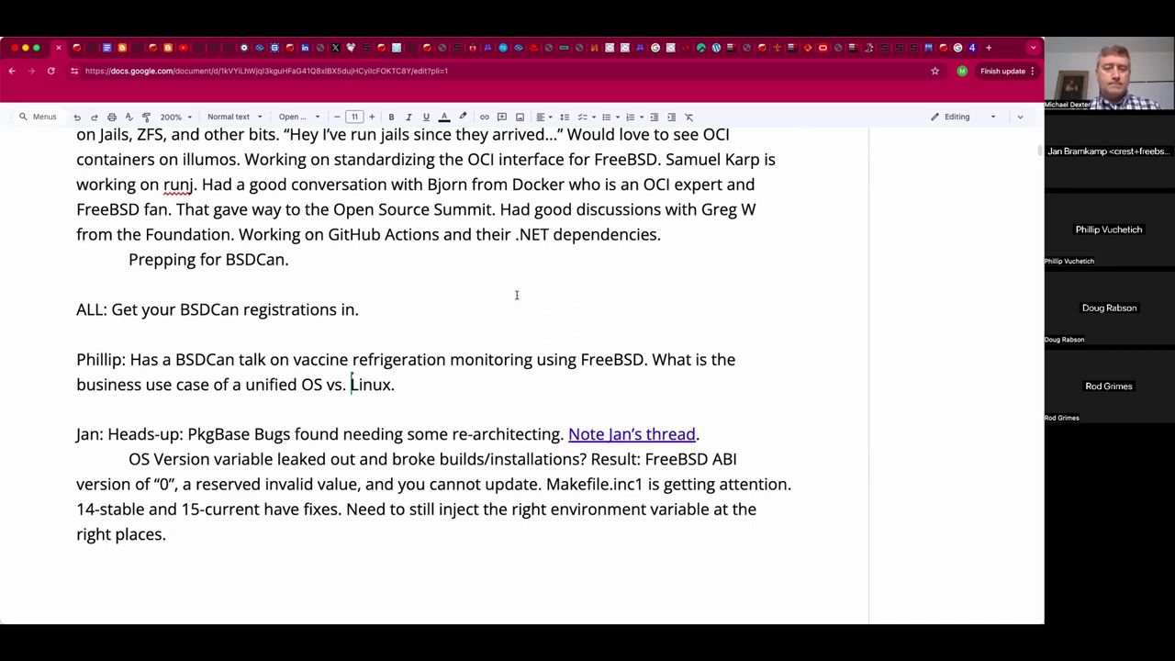
{"action": "key", "text": "ctrl+Tab"}
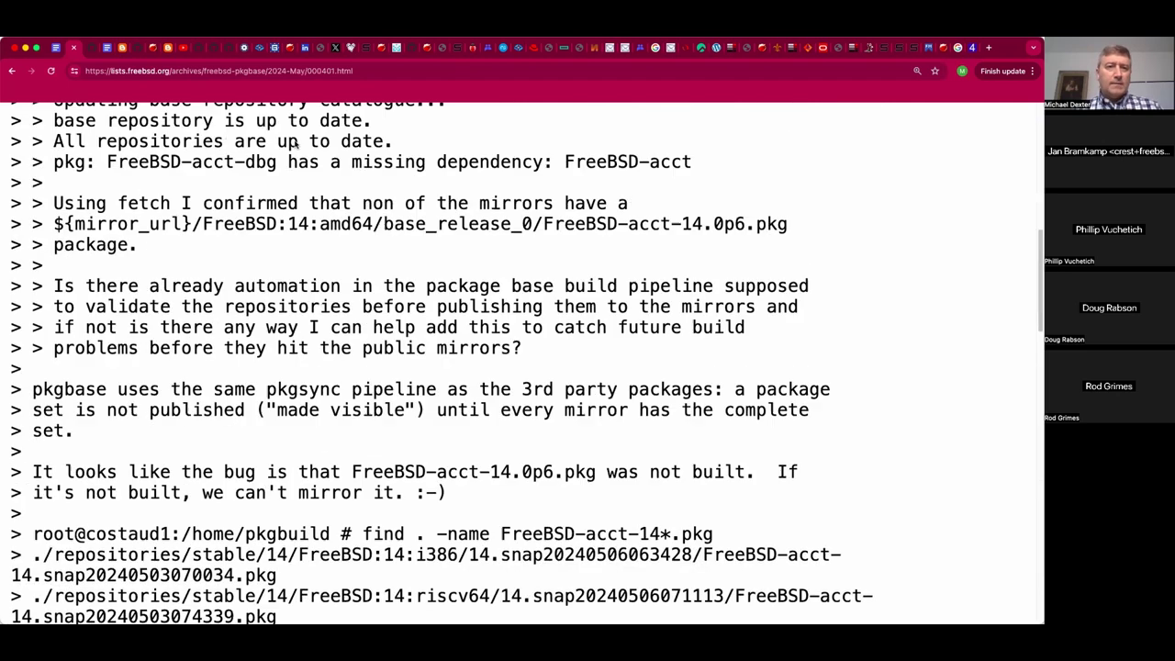
{"action": "left_click", "coordinate": [12, 73]}
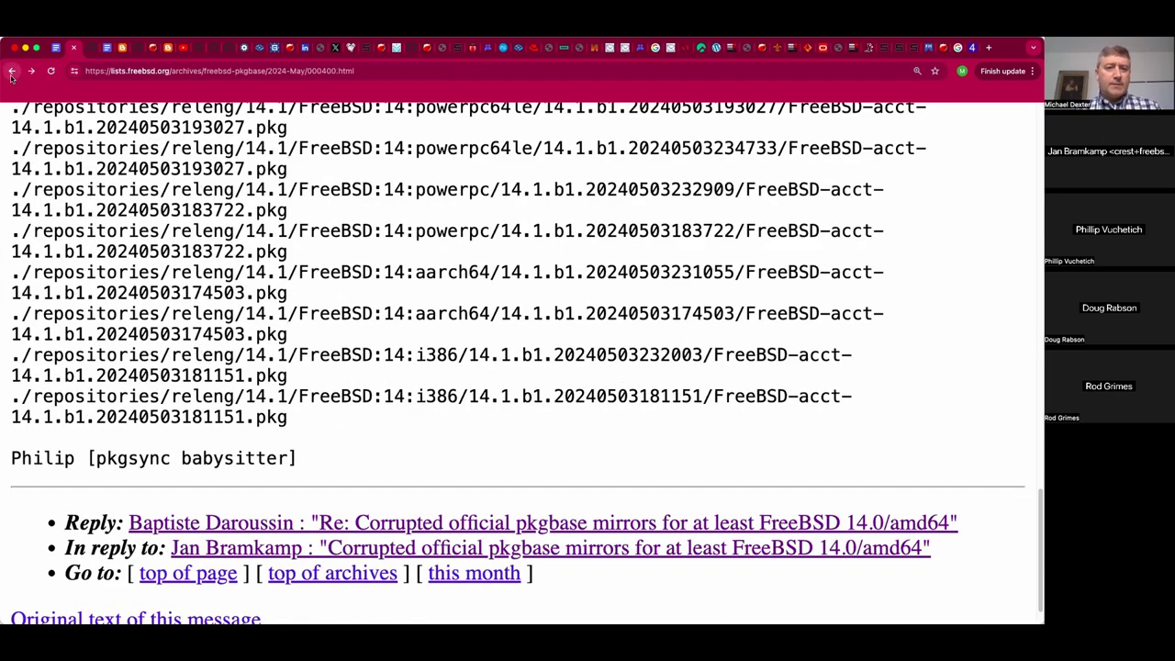
{"action": "scroll", "coordinate": [404, 212], "scroll_direction": "up", "scroll_amount": 3}
{"action": "scroll", "coordinate": [405, 212], "scroll_direction": "down", "scroll_amount": 1}
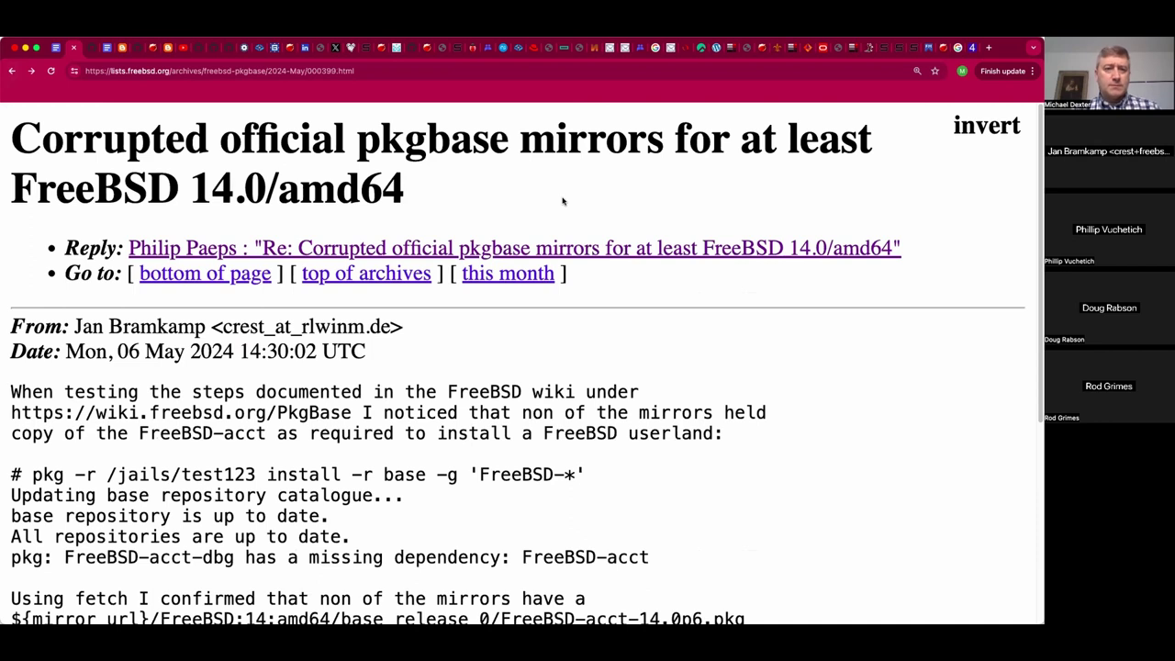
{"action": "scroll", "coordinate": [563, 201], "scroll_direction": "down", "scroll_amount": 5}
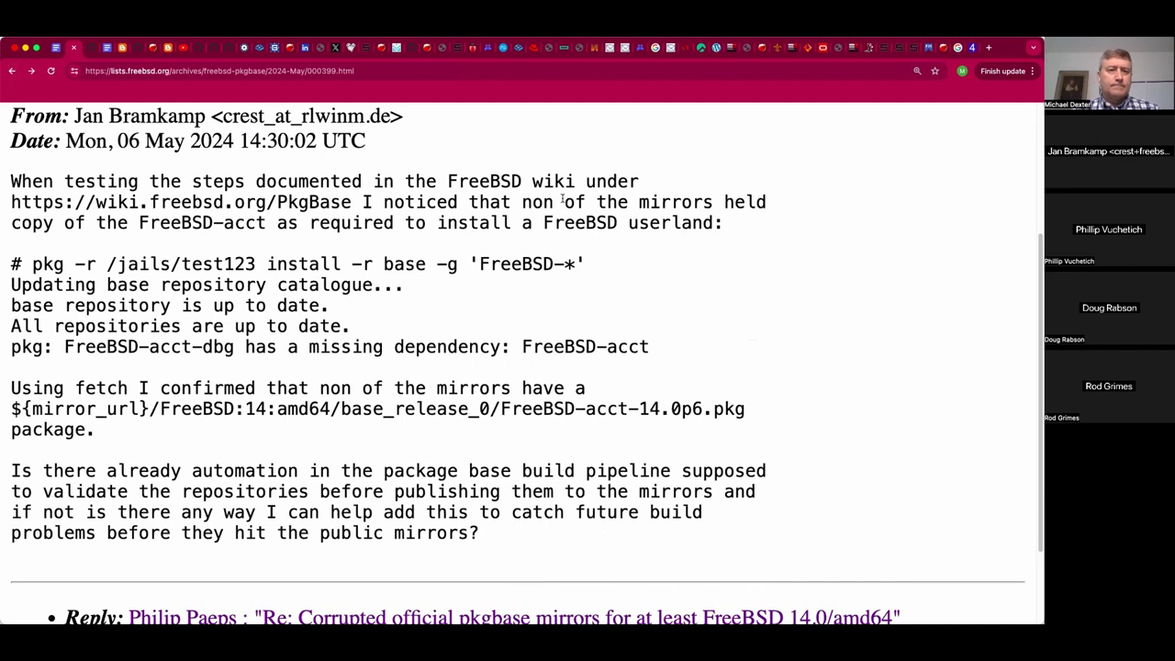
{"action": "scroll", "coordinate": [564, 201], "scroll_direction": "down", "scroll_amount": 1}
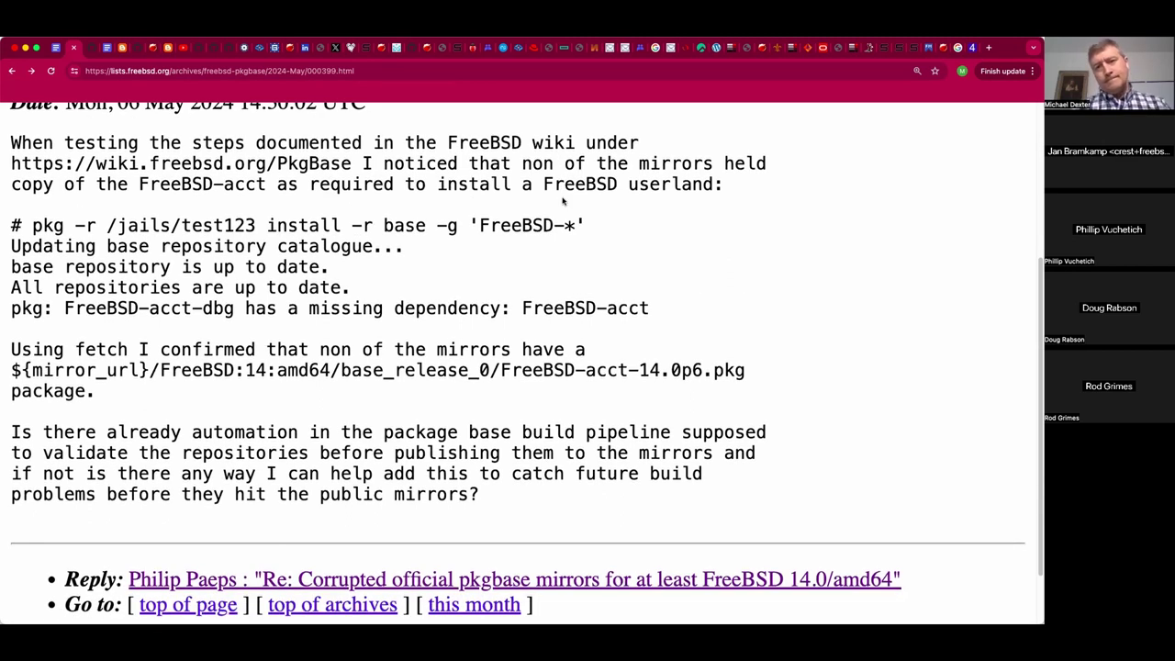
{"action": "scroll", "coordinate": [563, 201], "scroll_direction": "down", "scroll_amount": 2}
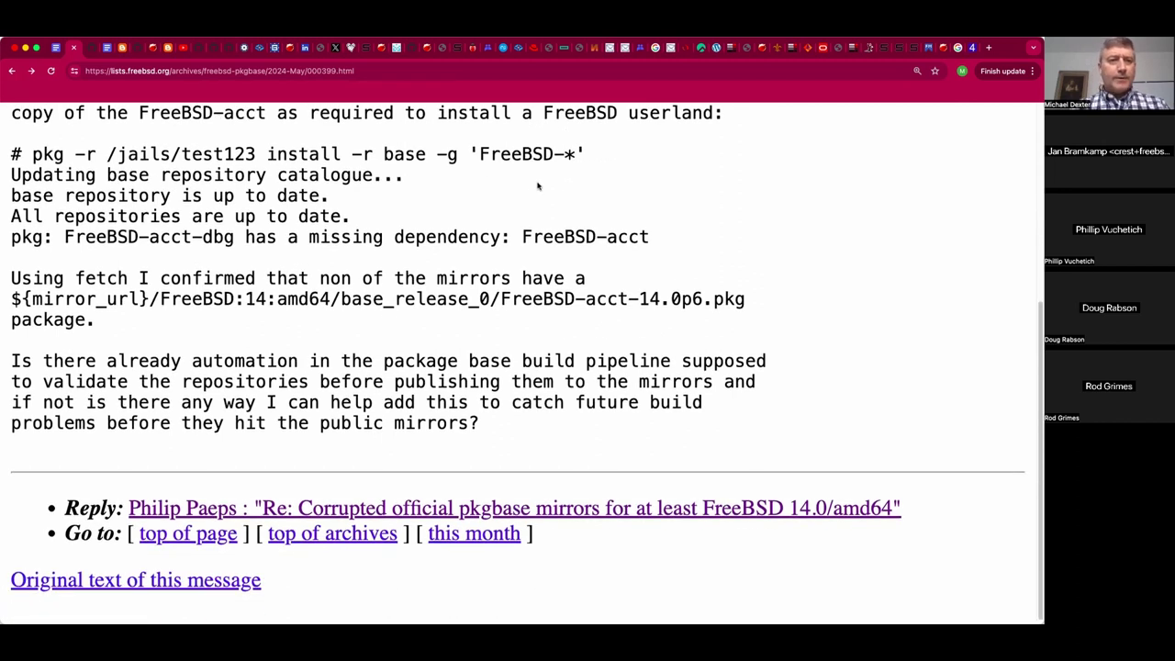
{"action": "key", "text": "ctrl+shift+Tab"}
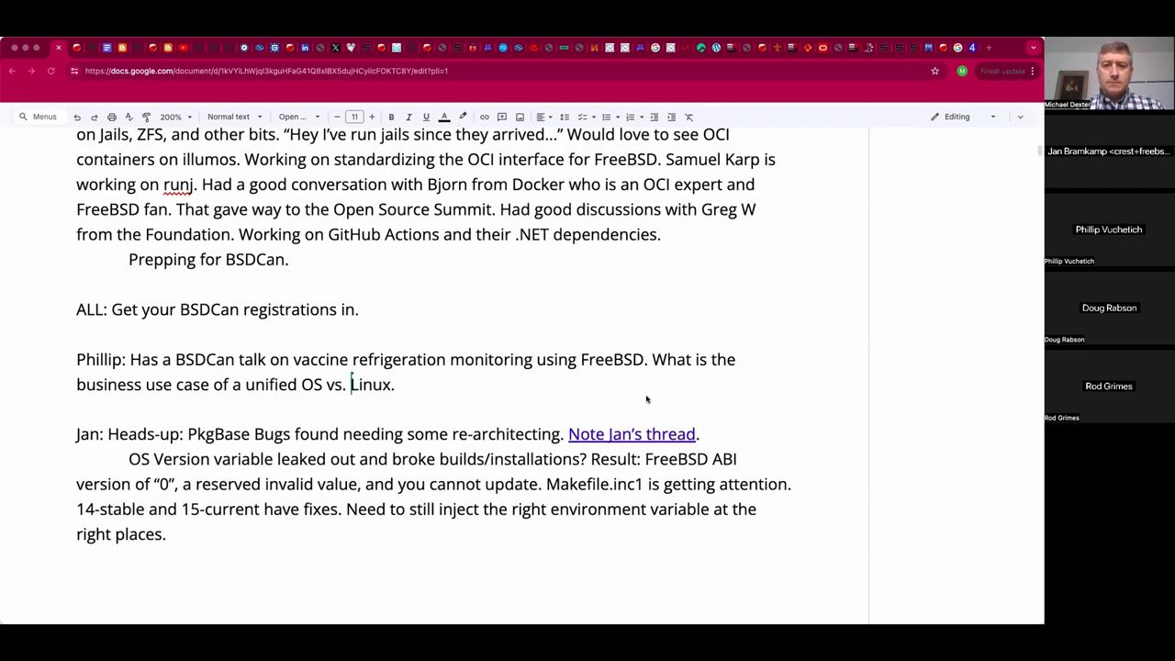
Step: Append 'and this thread.' linked to the 'FreeBSD kernel version 0' post, then open that post
{"action": "left_click", "coordinate": [702, 434]}
{"action": "key", "text": "BackSpace"}
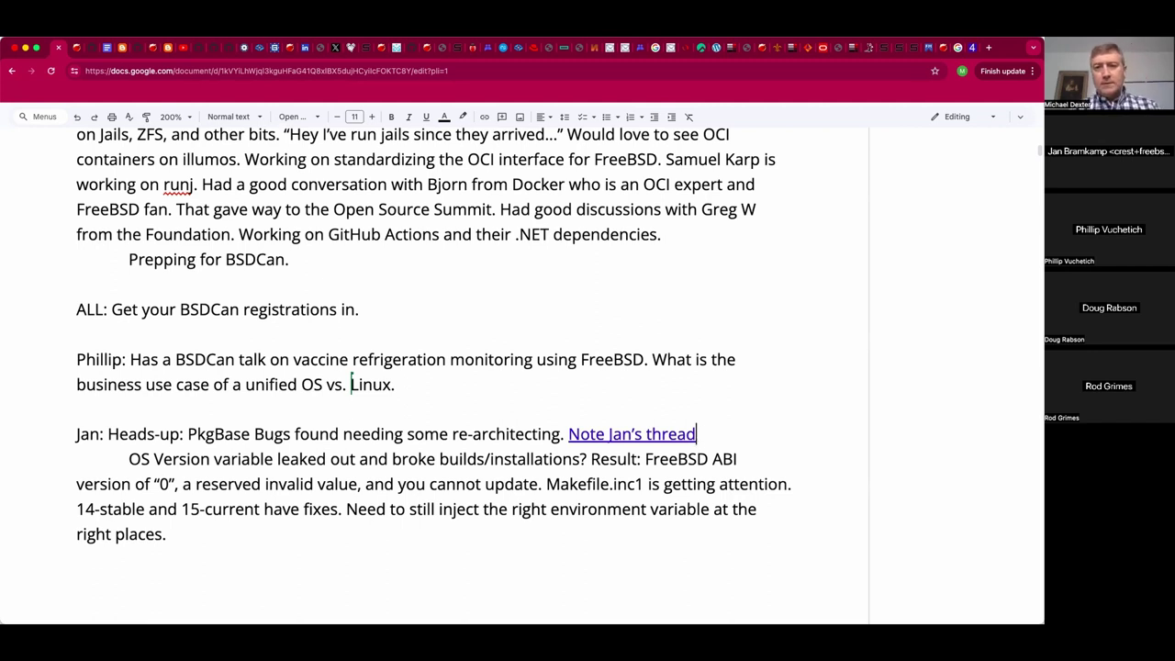
{"action": "type", "text": "and this thread."}
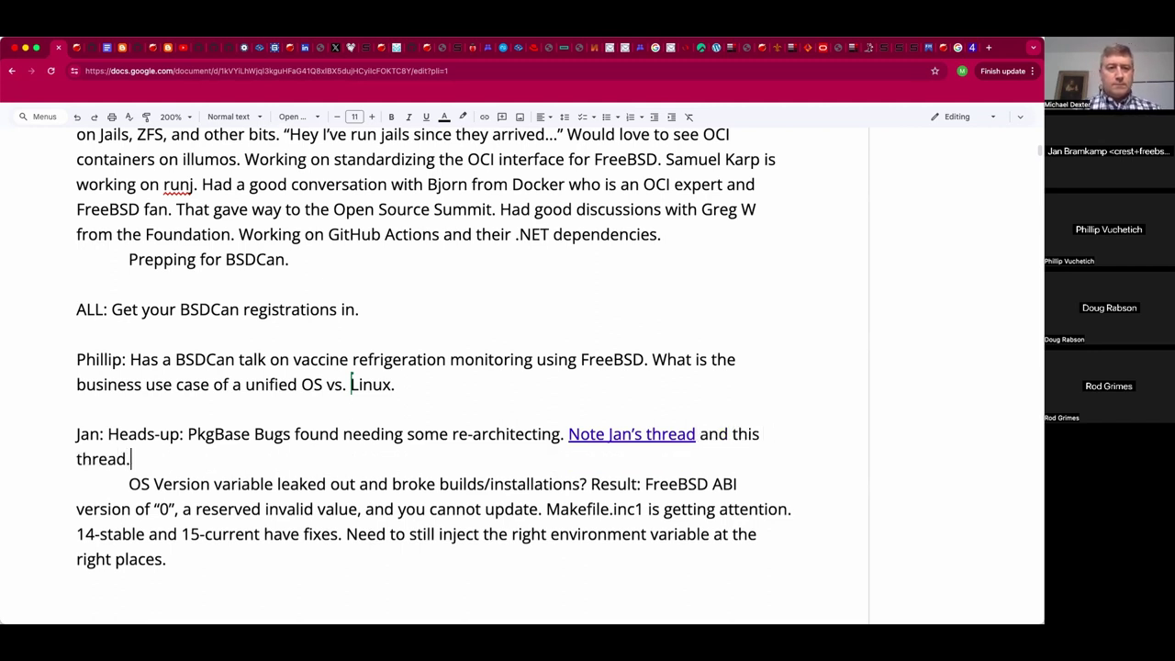
{"action": "key", "text": "Left"}
{"action": "key", "text": "alt+shift+Left"}
{"action": "key", "text": "shift+Left"}
{"action": "key", "text": "shift+Left"}
{"action": "key", "text": "shift+Left"}
{"action": "key", "text": "shift+Left"}
{"action": "key", "text": "shift+Left"}
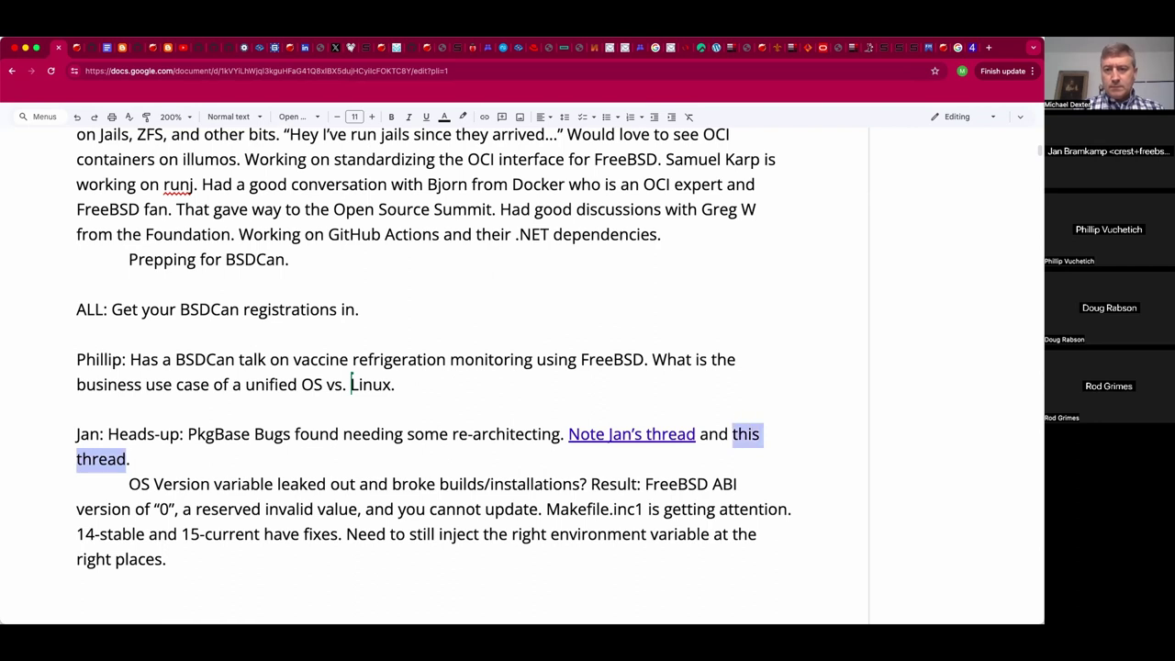
{"action": "key", "text": "ctrl+k"}
{"action": "key", "text": "ctrl+v"}
{"action": "key", "text": "Return"}
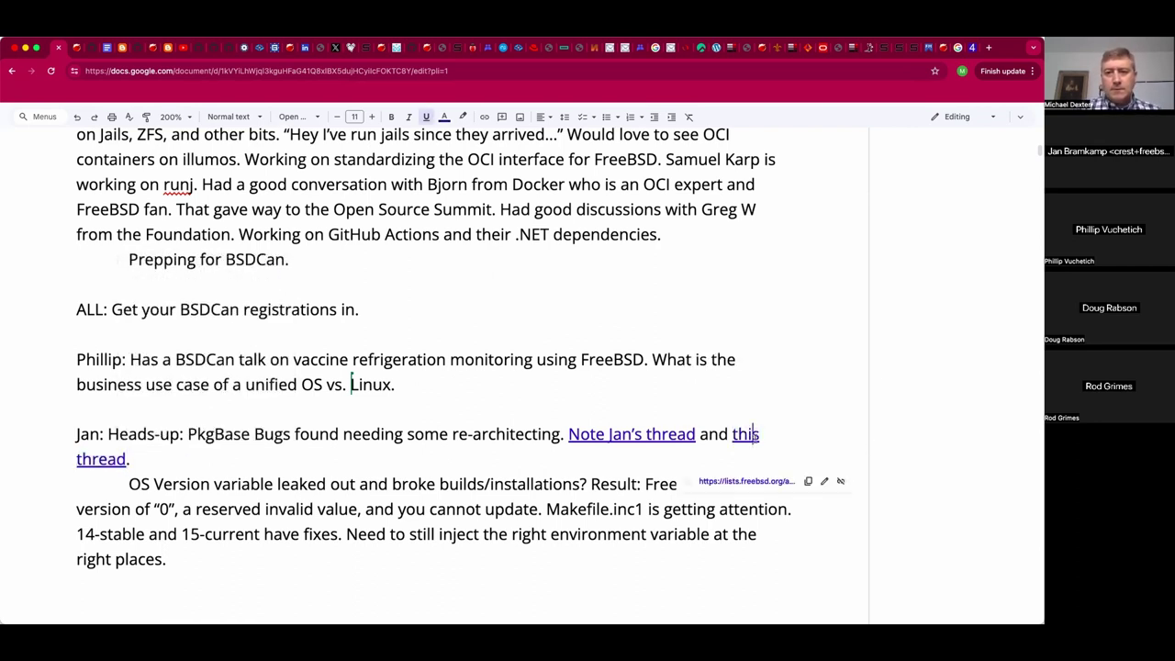
{"action": "mouse_move", "coordinate": [752, 435]}
{"action": "left_click", "coordinate": [746, 480]}
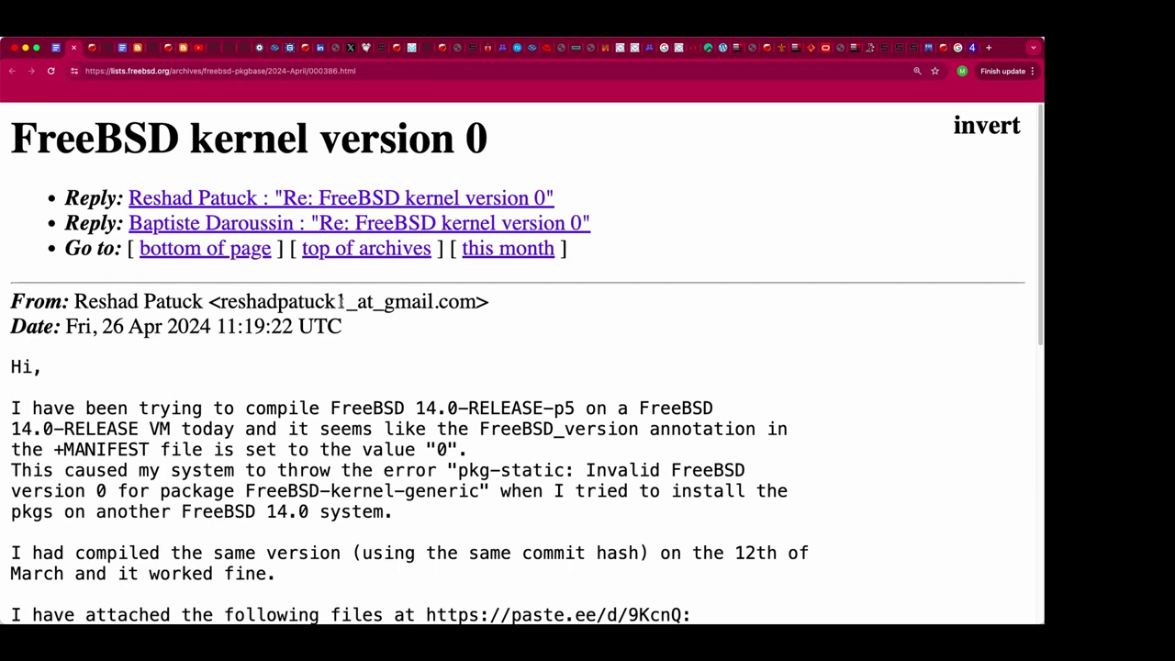
Step: Add an indented jails sub-note: 'When using for jails... you need to inject public keys.'
{"action": "key", "text": "ctrl+shift+Tab"}
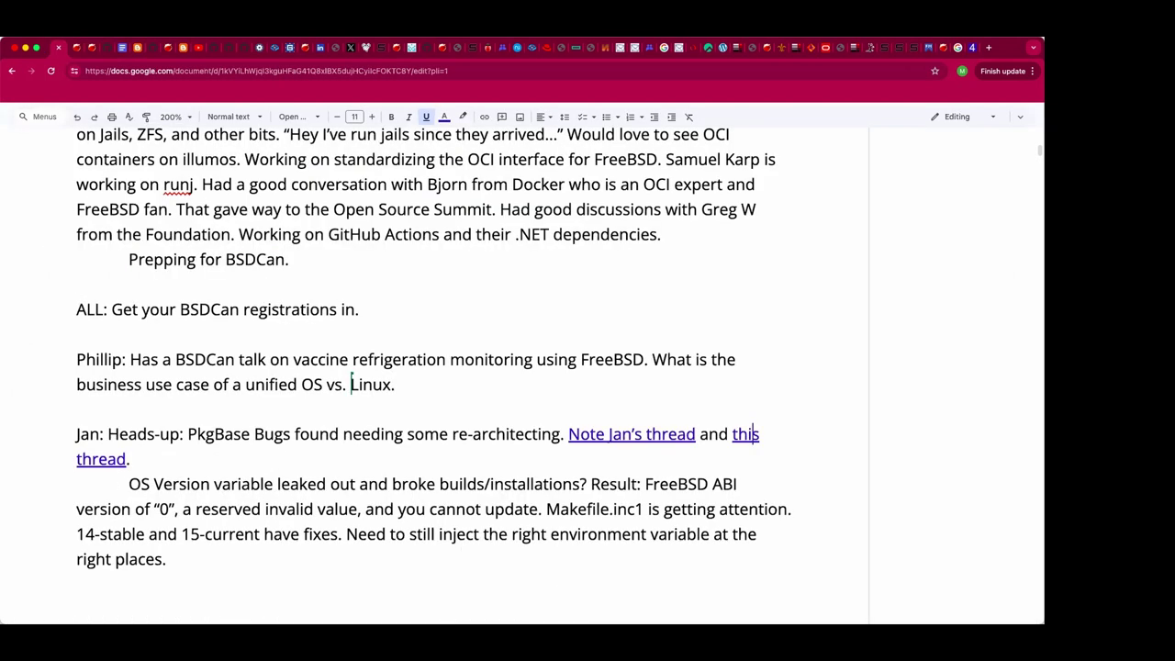
{"action": "left_click", "coordinate": [187, 557]}
{"action": "key", "text": "Return"}
{"action": "type", "text": "When us"}
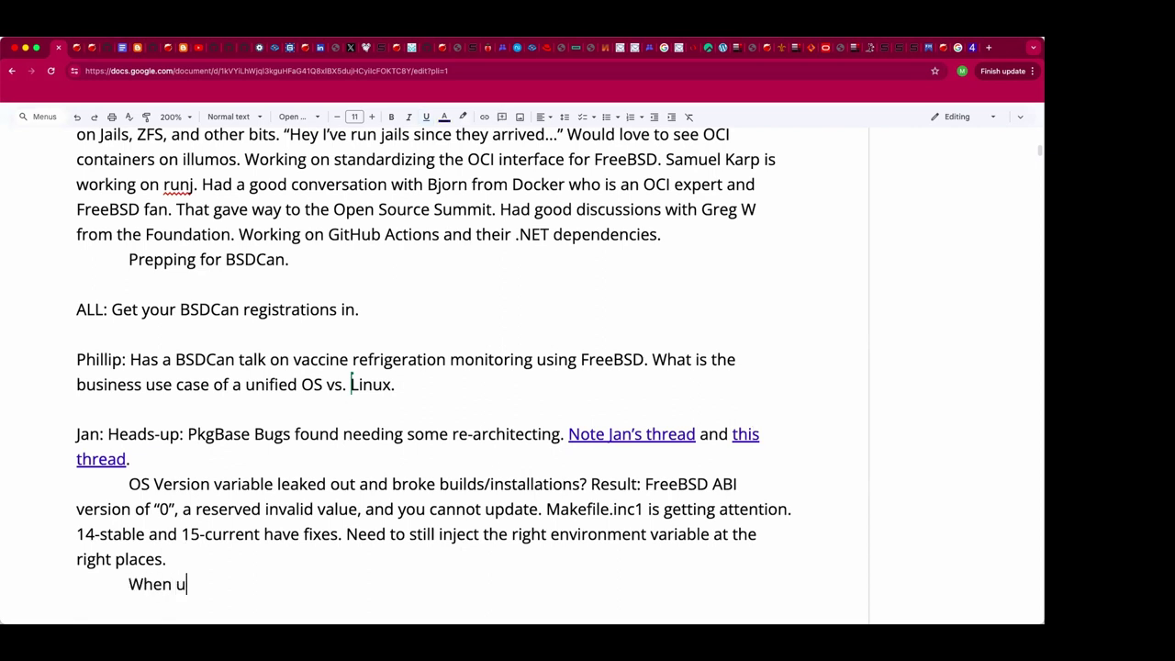
{"action": "key", "text": "BackSpace"}
{"action": "key", "text": "BackSpace"}
{"action": "type", "text": "js"}
{"action": "key", "text": "BackSpace"}
{"action": "key", "text": "BackSpace"}
{"action": "type", "text": "using for jail"}
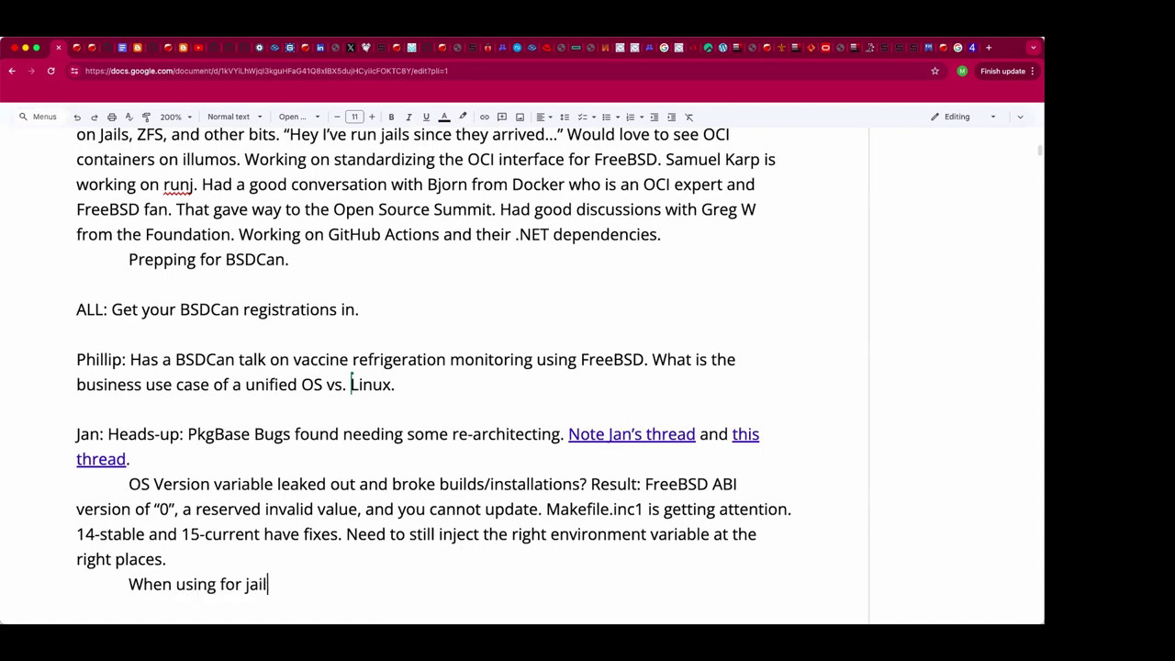
{"action": "type", "text": "s... you need t"}
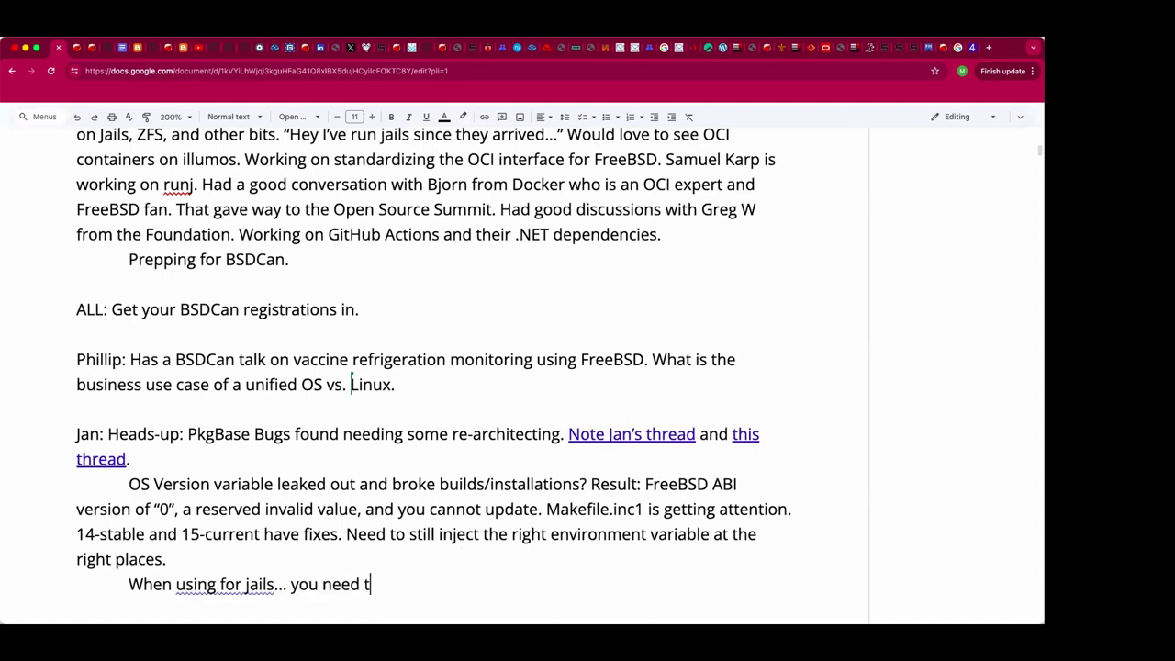
{"action": "type", "text": "o inject the public"}
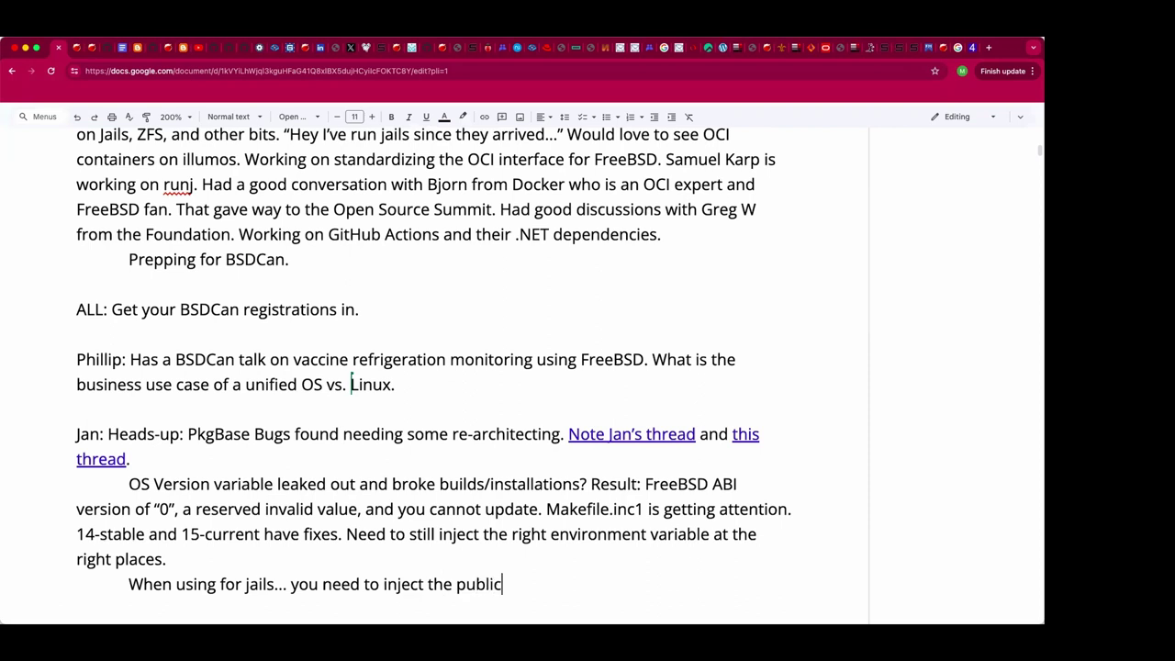
{"action": "type", "text": " keys"}
{"action": "key", "text": "BackSpace"}
{"action": "type", "text": "."}
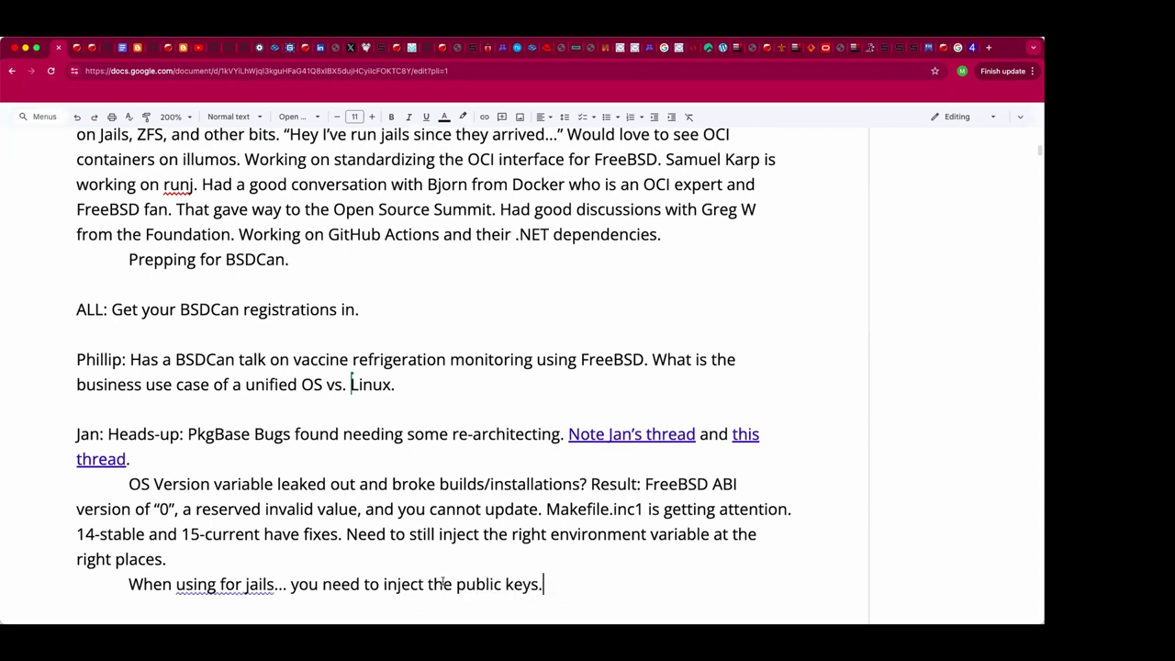
{"action": "double_click", "coordinate": [443, 583]}
{"action": "key", "text": "BackSpace"}
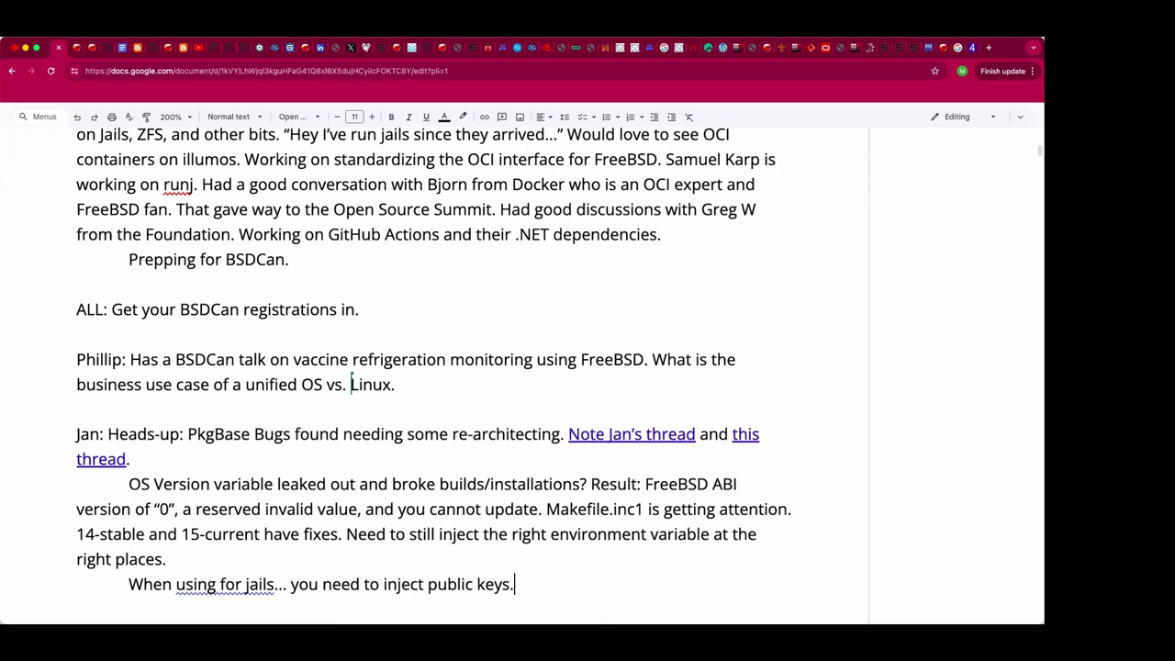
Step: Continue the jails note with 'Could nullfs from the host. Could disable validation on the nullfs. pkg fetch -r -h ...'
{"action": "type", "text": "Could nullfs from the host. Co"}
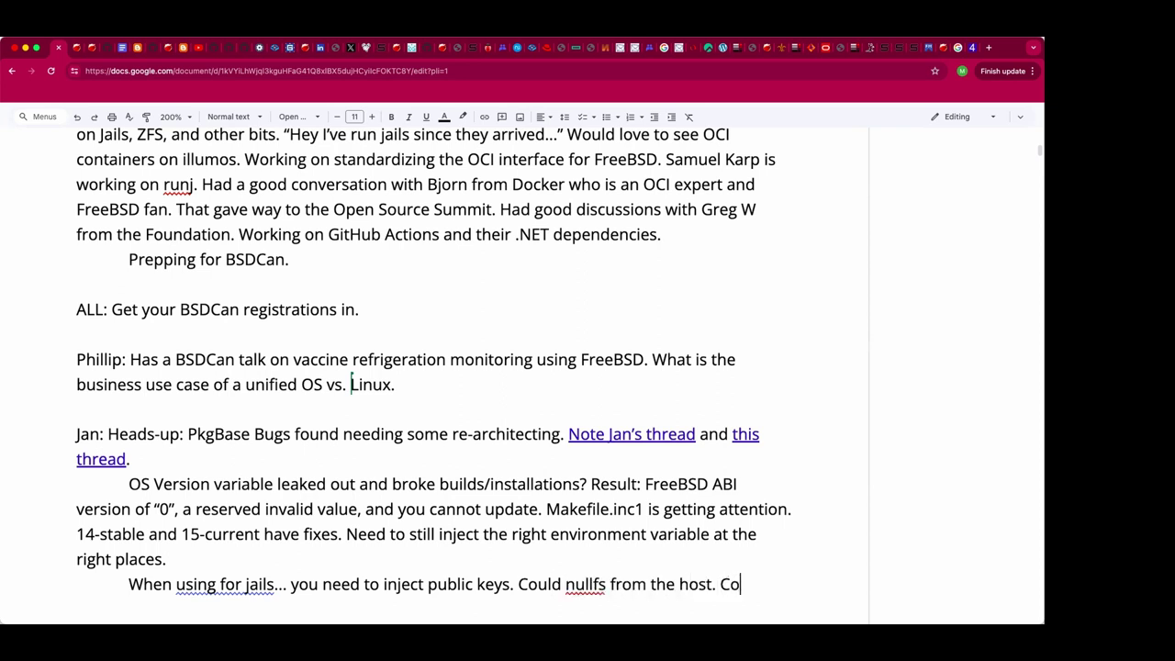
{"action": "type", "text": "uld disable vali"}
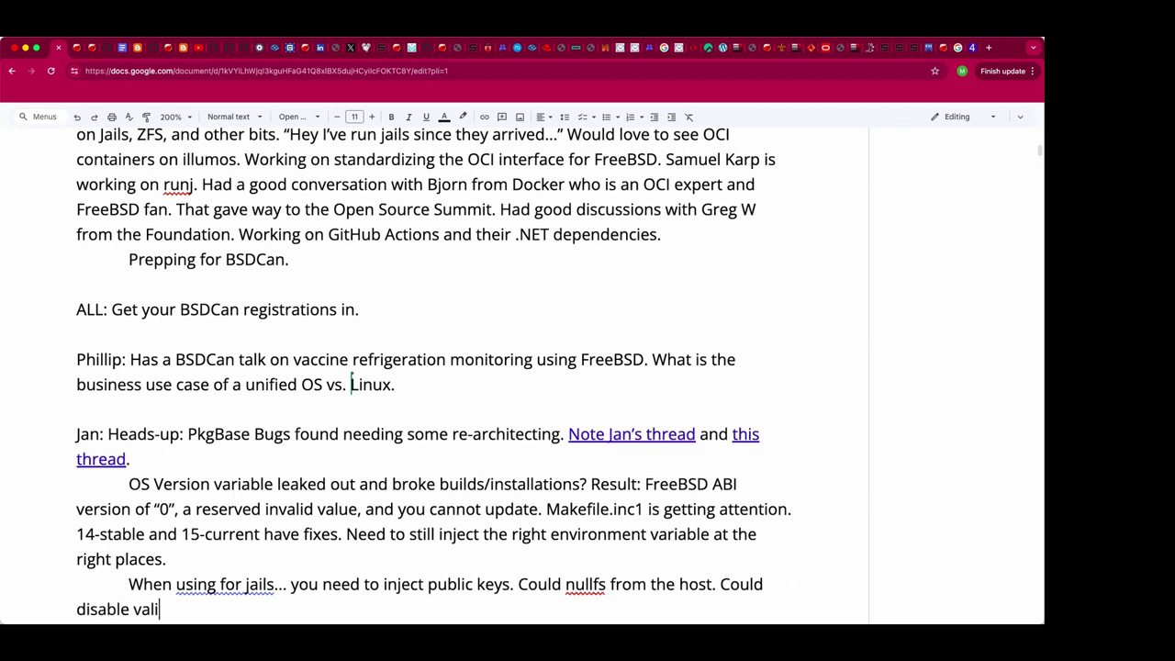
{"action": "type", "text": "dation on the nullfs."}
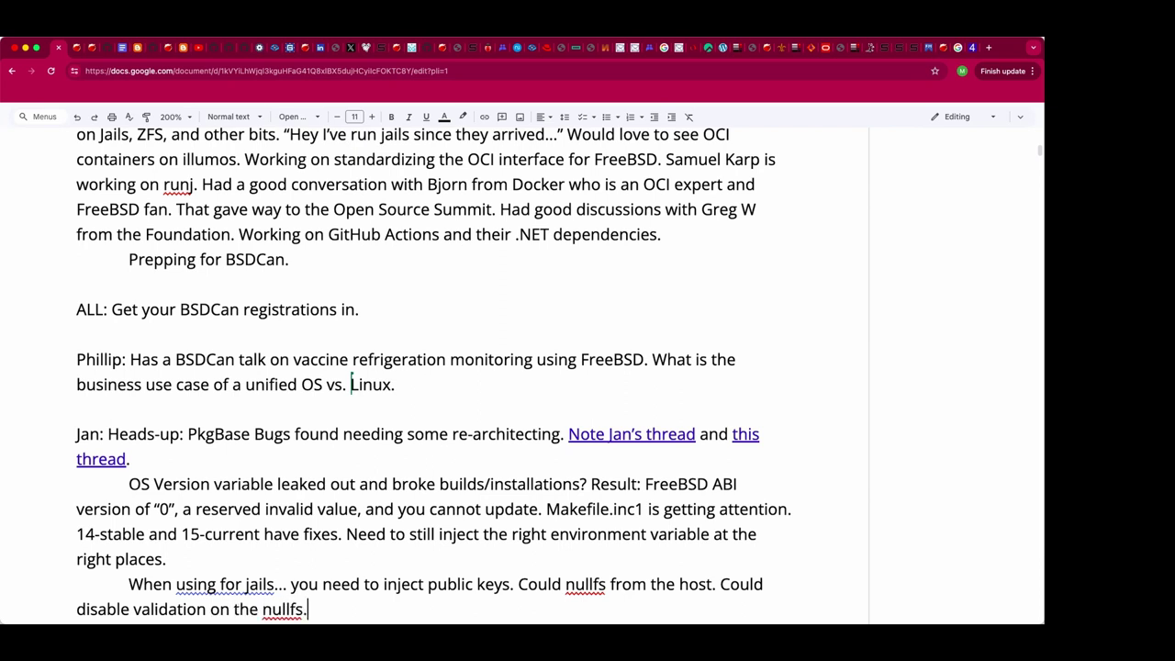
{"action": "scroll", "coordinate": [554, 373], "scroll_direction": "down", "scroll_amount": 2}
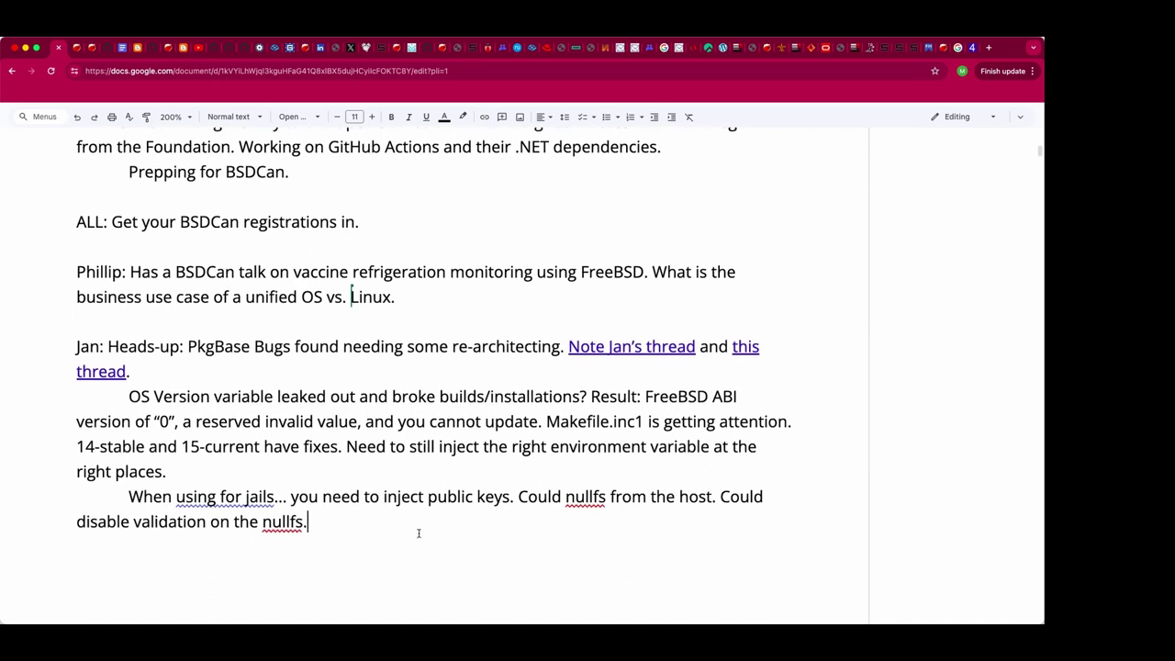
{"action": "left_click", "coordinate": [400, 528]}
{"action": "type", "text": "pkg fetch -"}
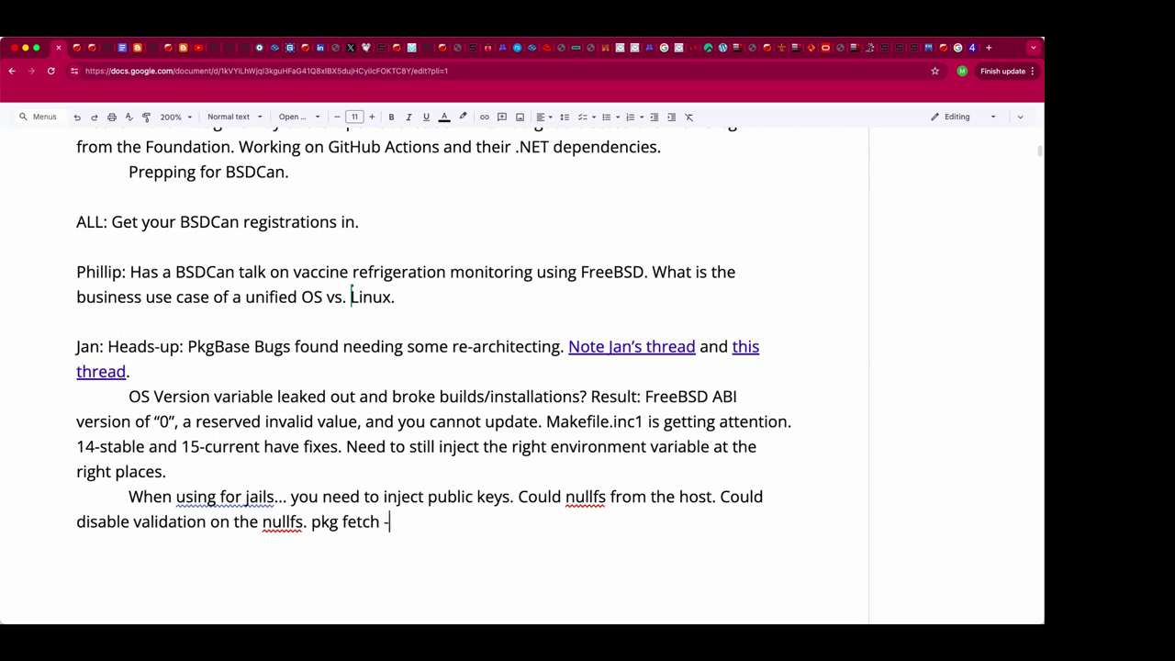
{"action": "type", "text": "r -h ..."}
Step: Extend the heads-up to end 'this thread and this.' with 'this' linked to the mailing-list URL
{"action": "left_click", "coordinate": [539, 375]}
{"action": "key", "text": "BackSpace"}
{"action": "type", "text": "and"}
{"action": "key", "text": "BackSpace"}
{"action": "type", "text": "d"}
{"action": "key", "text": "BackSpace"}
{"action": "key", "text": "BackSpace"}
{"action": "type", "text": "d this."}
{"action": "key", "text": "Left"}
{"action": "key", "text": "shift+Left"}
{"action": "key", "text": "shift+Left"}
{"action": "key", "text": "shift+Left"}
{"action": "key", "text": "shift+Left"}
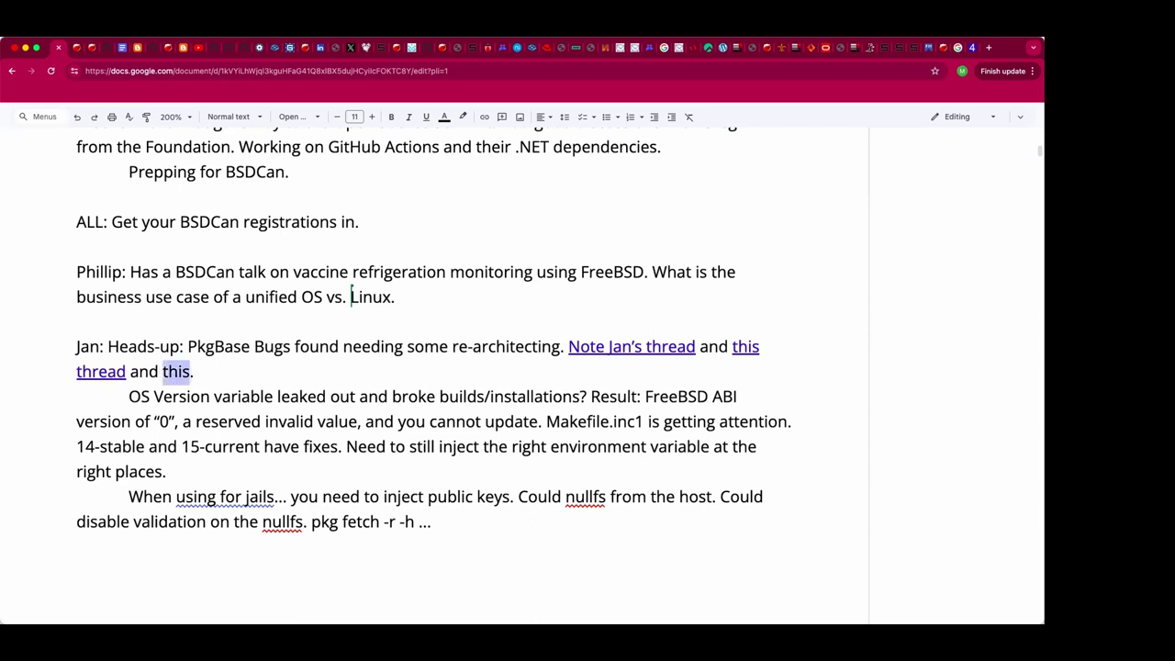
{"action": "key", "text": "super+v"}
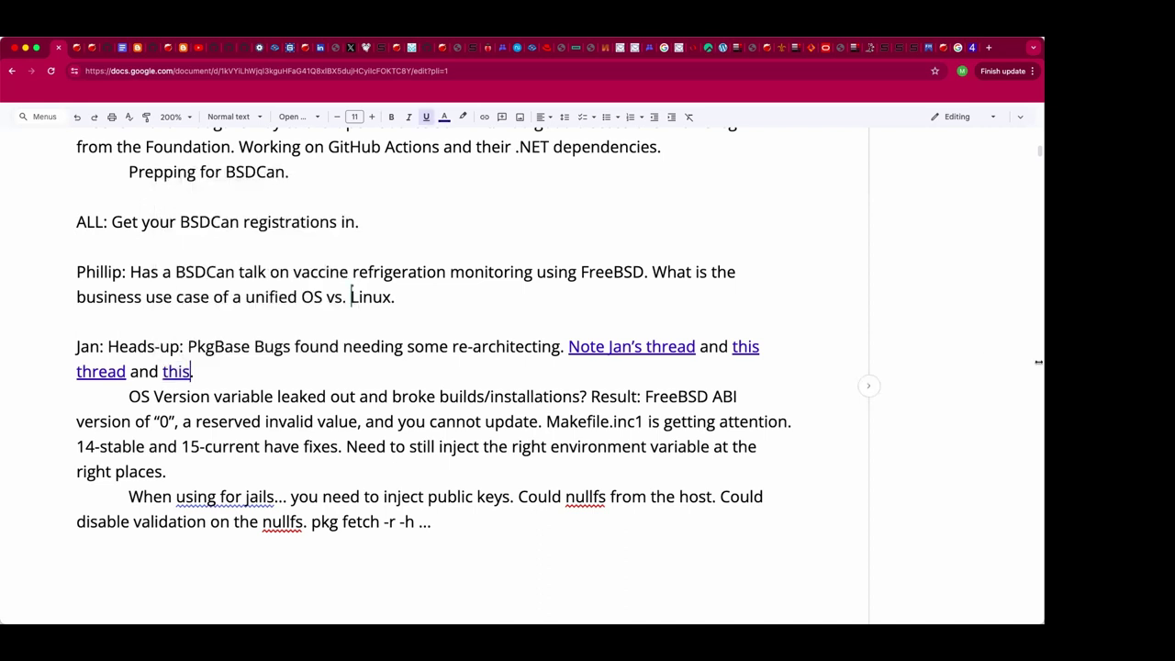
Step: Check the new 'this' link by opening its mailing-list message, then close that tab
{"action": "left_click", "coordinate": [466, 530]}
{"action": "left_click", "coordinate": [742, 346]}
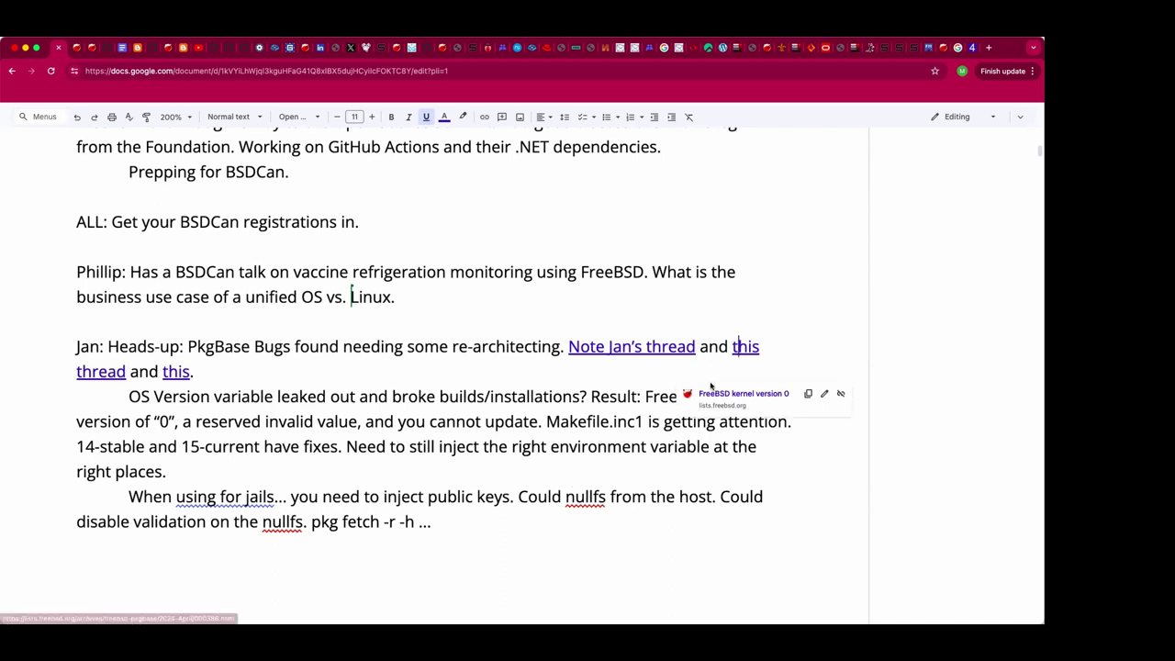
{"action": "left_click", "coordinate": [459, 525]}
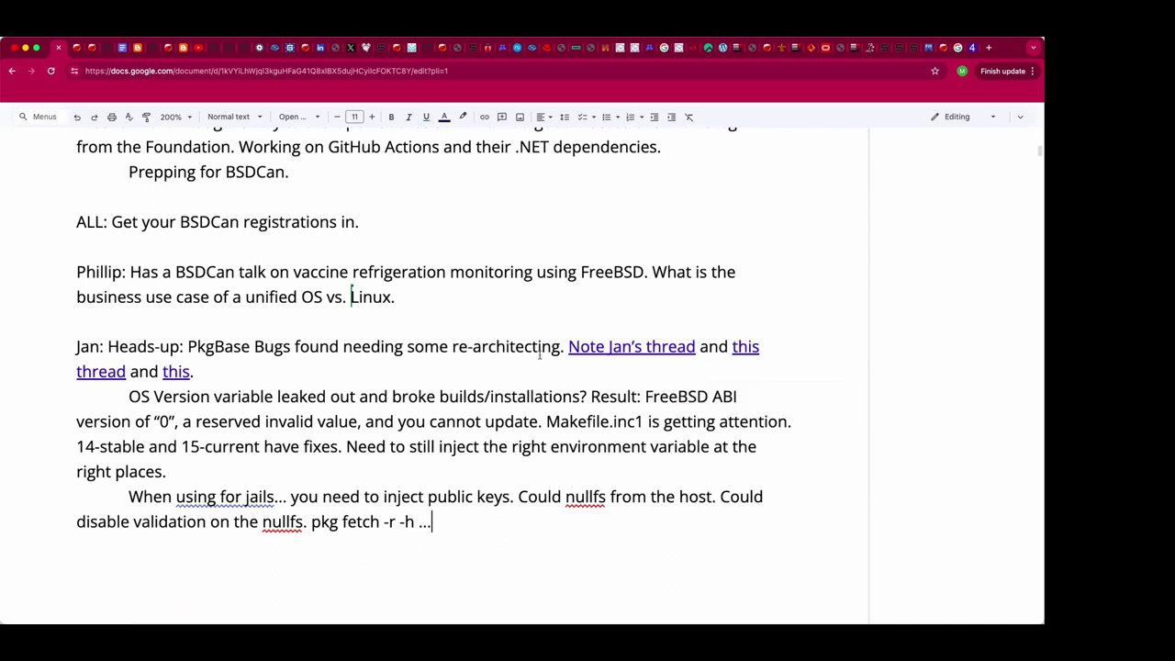
{"action": "left_click", "coordinate": [745, 349]}
{"action": "left_click", "coordinate": [742, 395]}
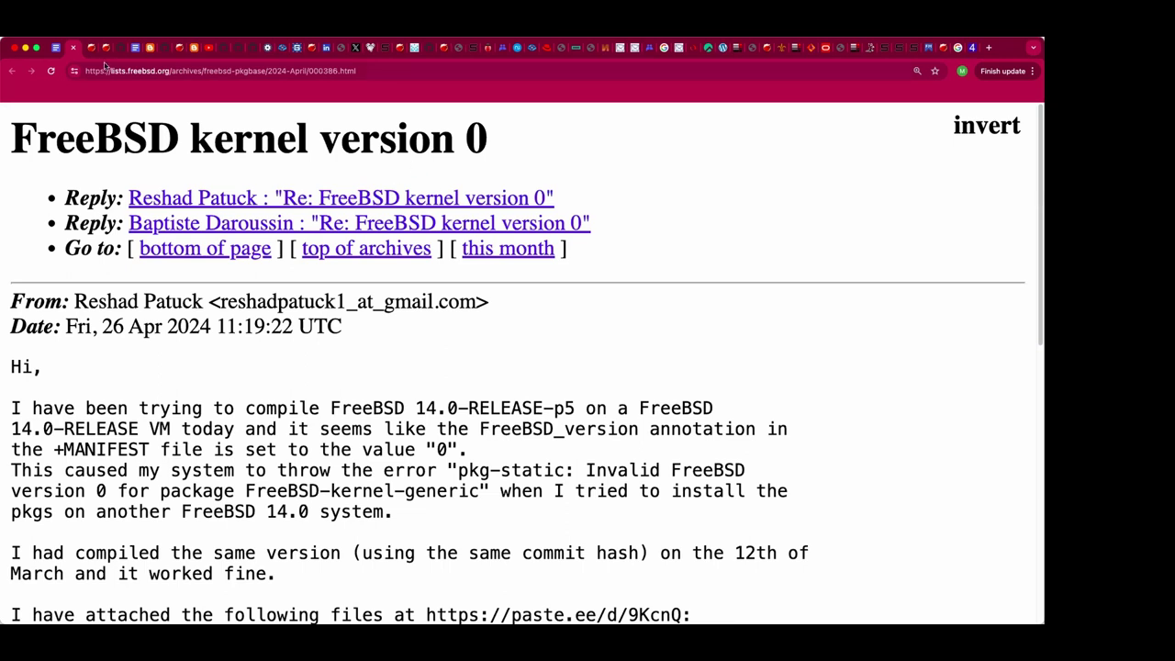
{"action": "key", "text": "super+w"}
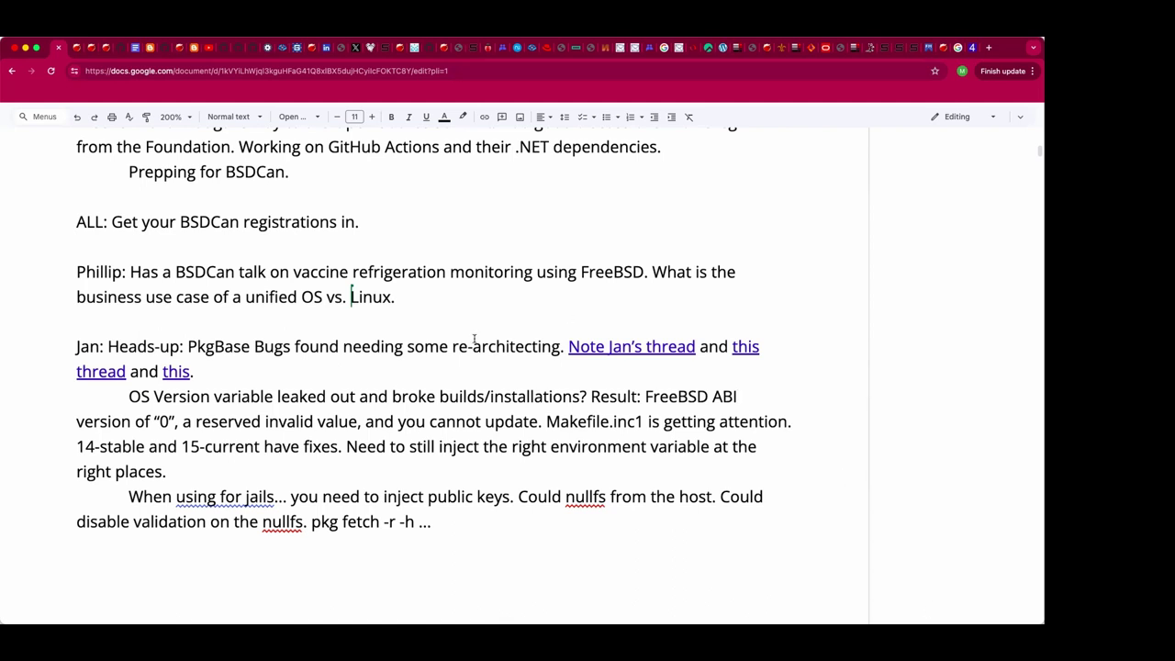
Step: Open the 'this' link and view the original kernel version 0 message beside the notes
{"action": "left_click", "coordinate": [168, 372]}
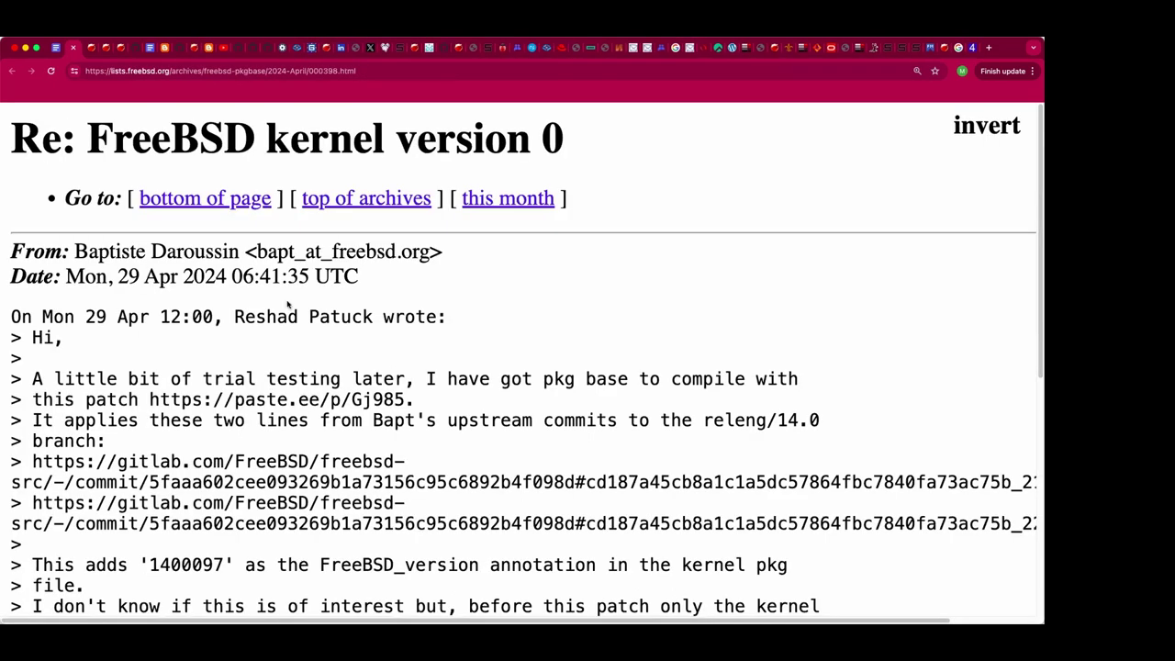
{"action": "key", "text": "ctrl+Tab"}
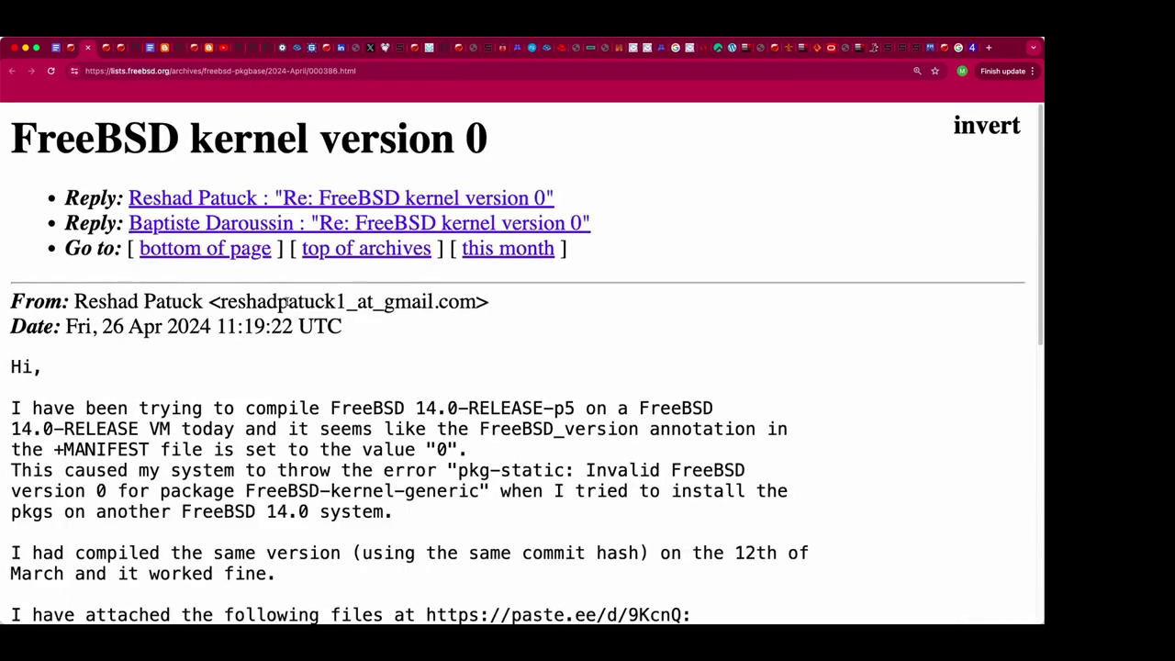
{"action": "key", "text": "ctrl+shift+Tab"}
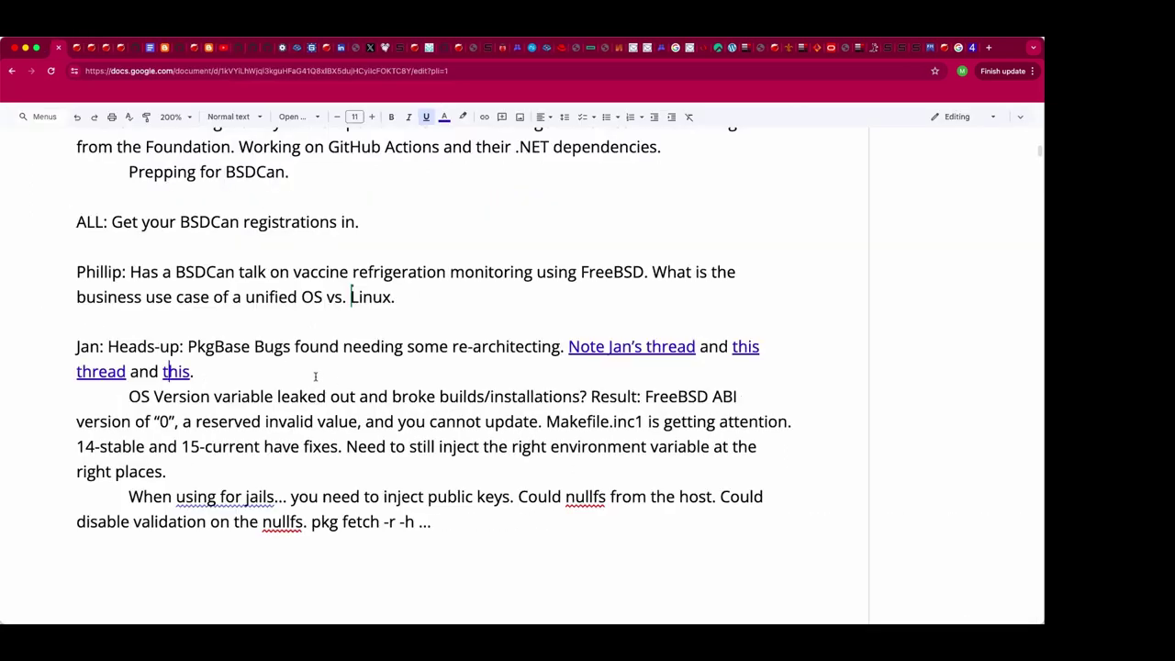
Step: End the jails note with '(Repos are broken at the moment...)' and begin a new line
{"action": "left_click", "coordinate": [438, 527]}
{"action": "type", "text": "(Repos are b"}
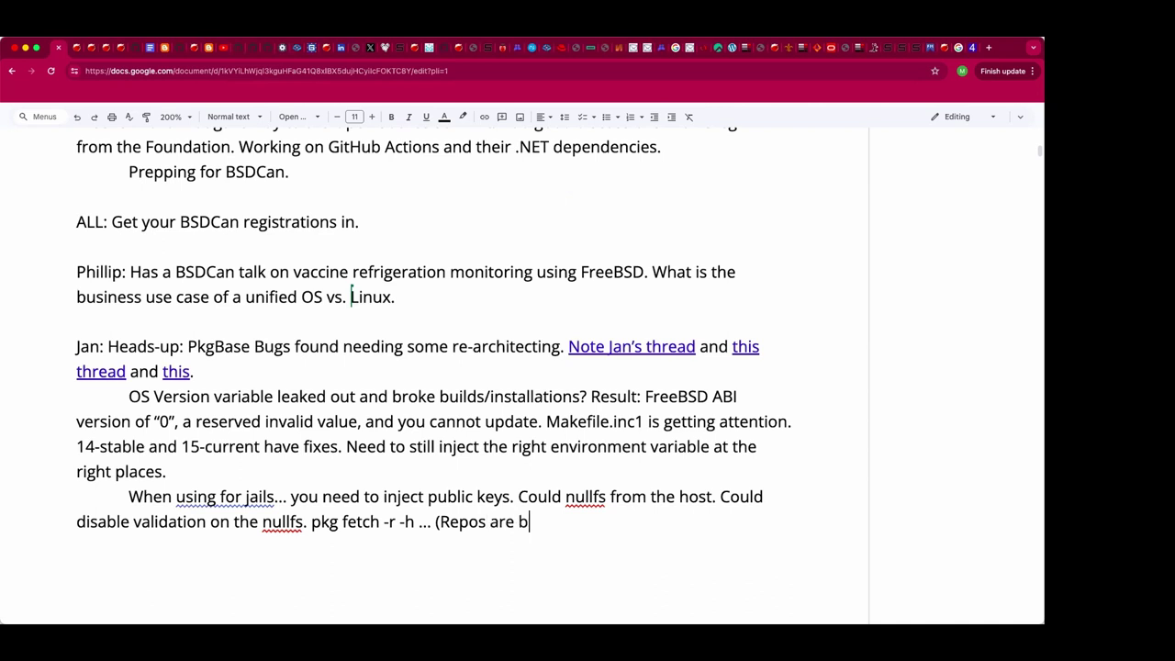
{"action": "type", "text": "roken at the moe"}
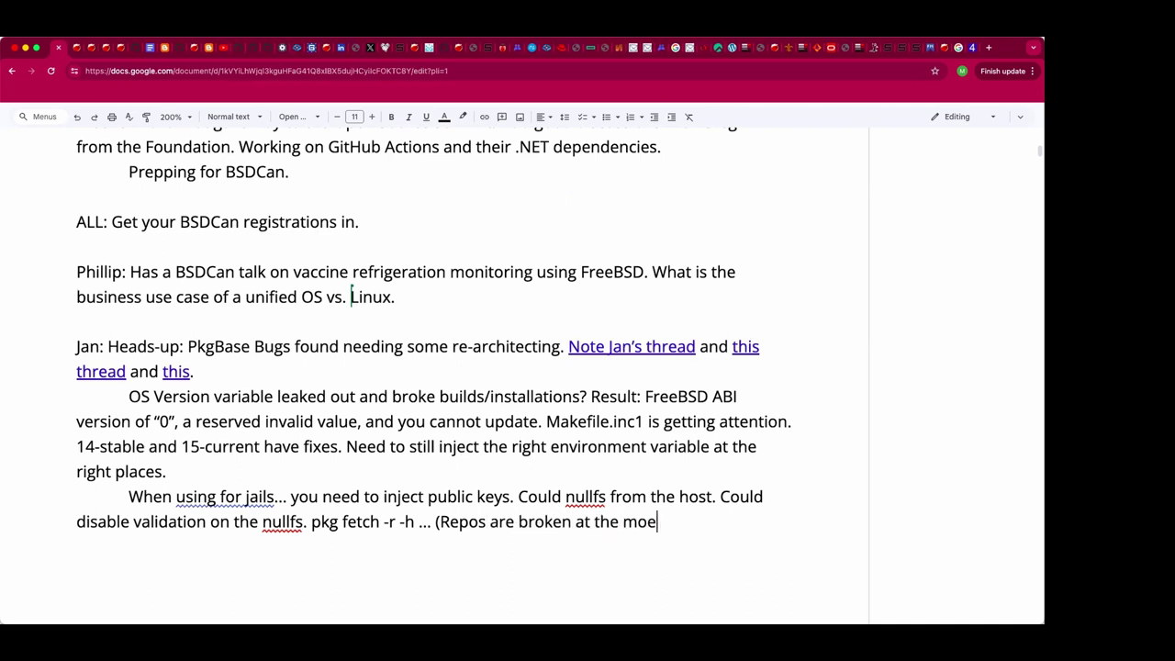
{"action": "key", "text": "BackSpace"}
{"action": "type", "text": "ment)"}
{"action": "key", "text": "BackSpace"}
{"action": "type", "text": "...)"}
{"action": "key", "text": "Return"}
{"action": "key", "text": "Return"}
Step: Append another attendee's name, followed by a comma, to the end of the Attendees line
{"action": "scroll", "coordinate": [360, 423], "scroll_direction": "up", "scroll_amount": 6}
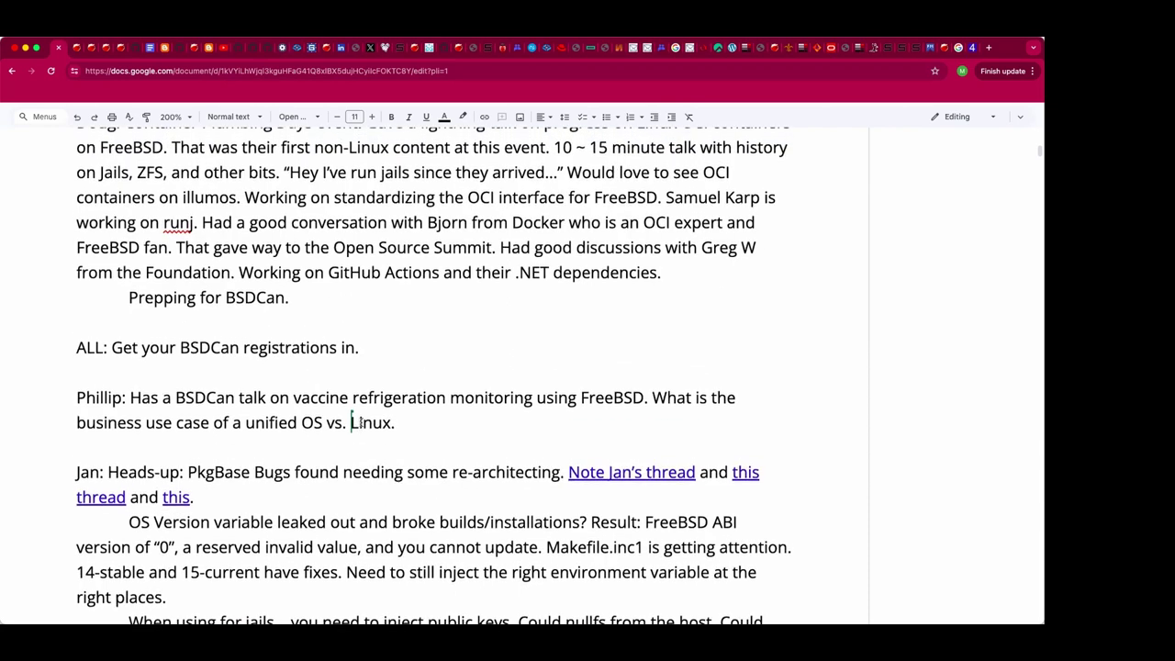
{"action": "scroll", "coordinate": [360, 422], "scroll_direction": "up", "scroll_amount": 5}
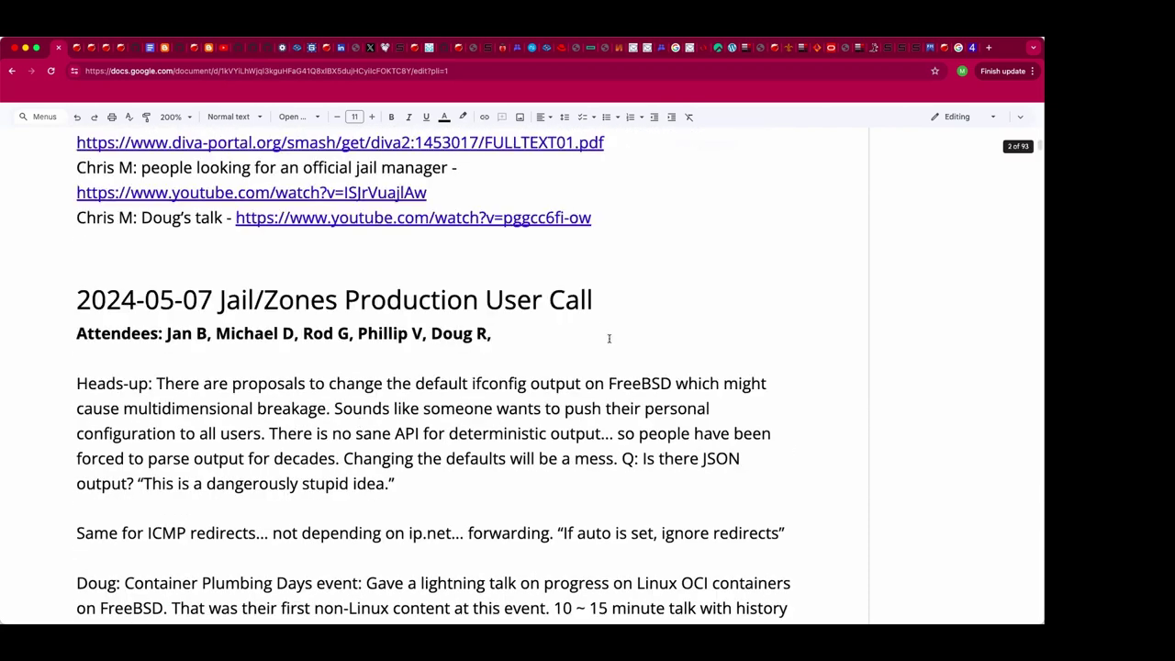
{"action": "left_click", "coordinate": [601, 330]}
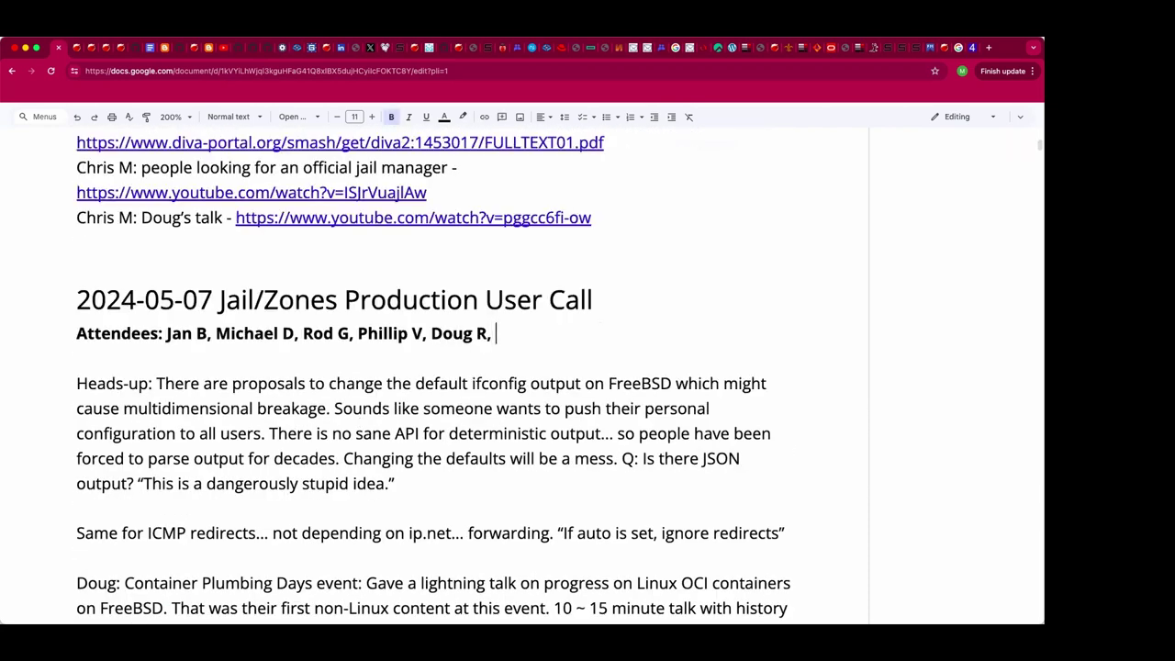
{"action": "type", "text": "D"}
{"action": "type", "text": "iel B,"}
{"action": "scroll", "coordinate": [735, 377], "scroll_direction": "down", "scroll_amount": 15}
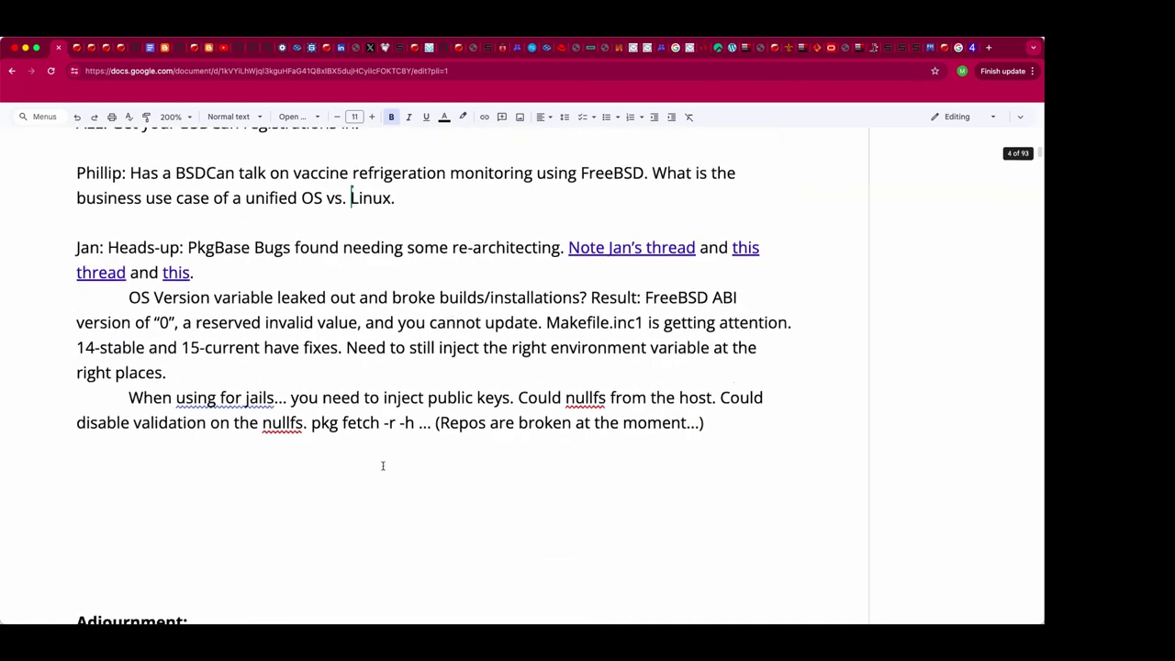
{"action": "scroll", "coordinate": [382, 469], "scroll_direction": "up", "scroll_amount": 1}
Step: Start a new paragraph after the '(Repos are broken at the moment...)' note
{"action": "left_click", "coordinate": [375, 517]}
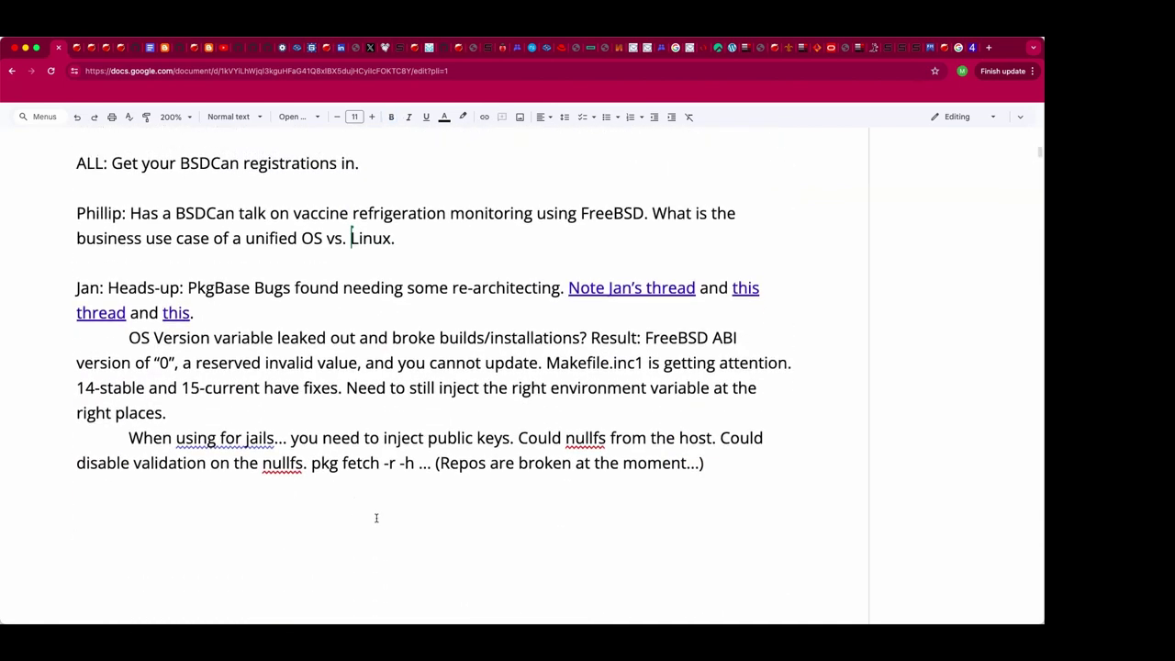
{"action": "left_click", "coordinate": [759, 470]}
{"action": "key", "text": "Return"}
Step: Paste the OSVERSION=... buildworld buildkernel packages command and set it in Courier New
{"action": "double_click", "coordinate": [297, 519]}
{"action": "type", "text": "OSVERSION=$(pkg config OSVERSION) make -C /usr/src buildworld buildkernel packages"}
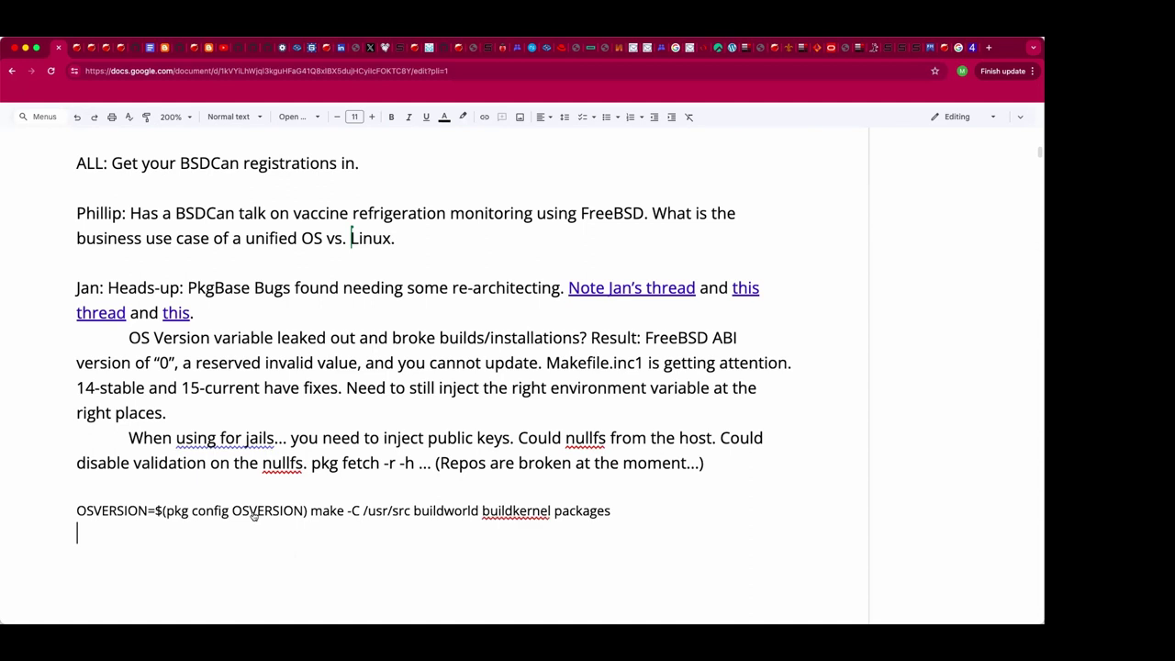
{"action": "triple_click", "coordinate": [255, 512]}
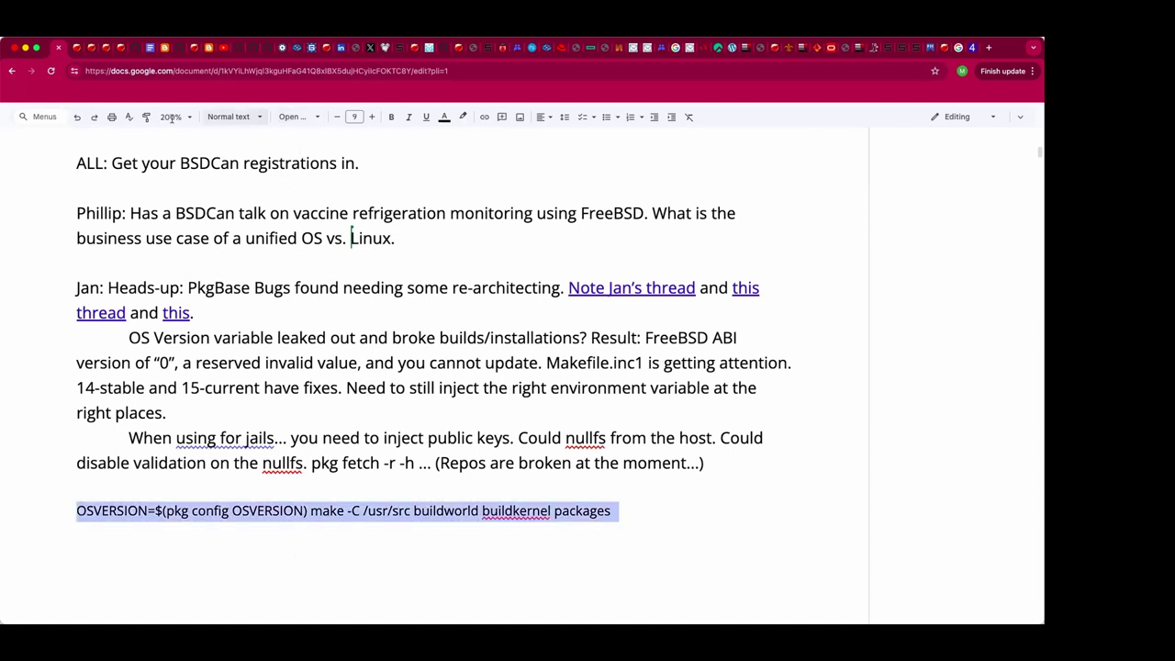
{"action": "left_click", "coordinate": [316, 120]}
{"action": "left_click", "coordinate": [317, 188]}
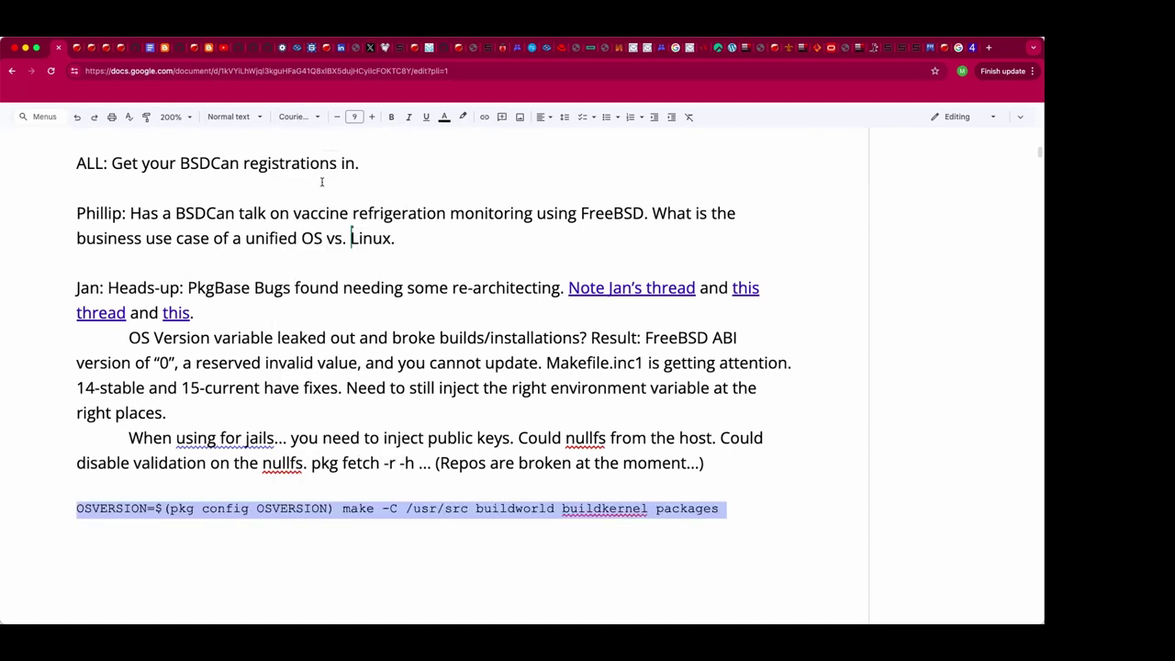
{"action": "left_click", "coordinate": [493, 552]}
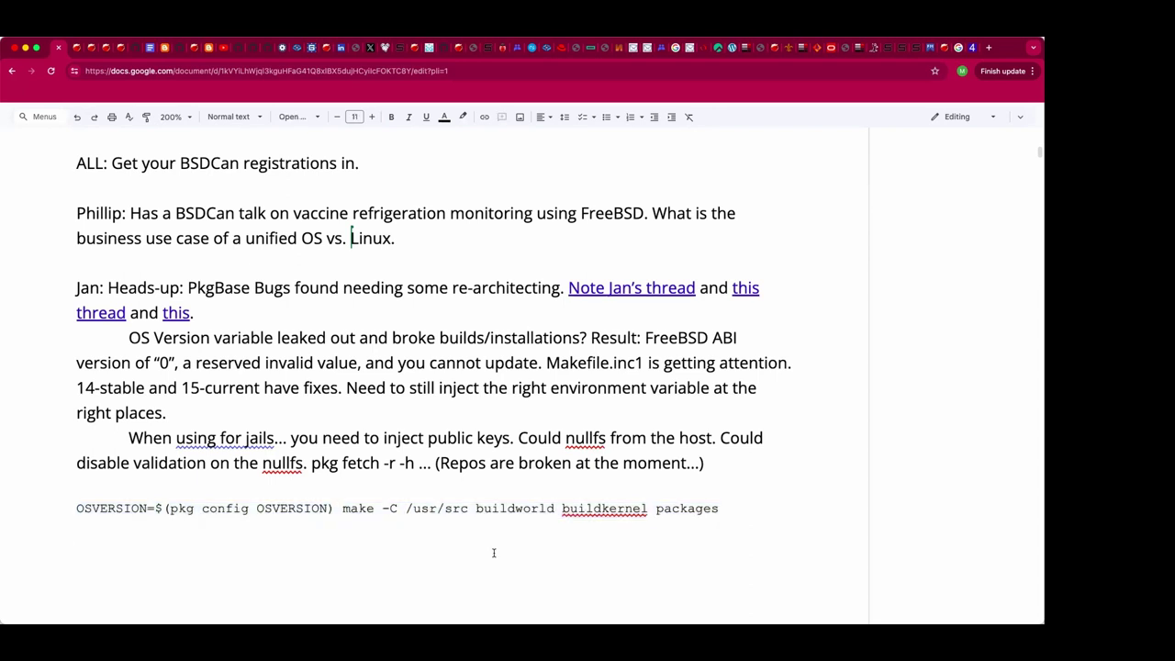
Step: Add the caption 'Command to build a local package repo:' above the command, with blank lines around it
{"action": "key", "text": "Up"}
{"action": "key", "text": "Up"}
{"action": "key", "text": "Up"}
{"action": "key", "text": "Down"}
{"action": "key", "text": "Return"}
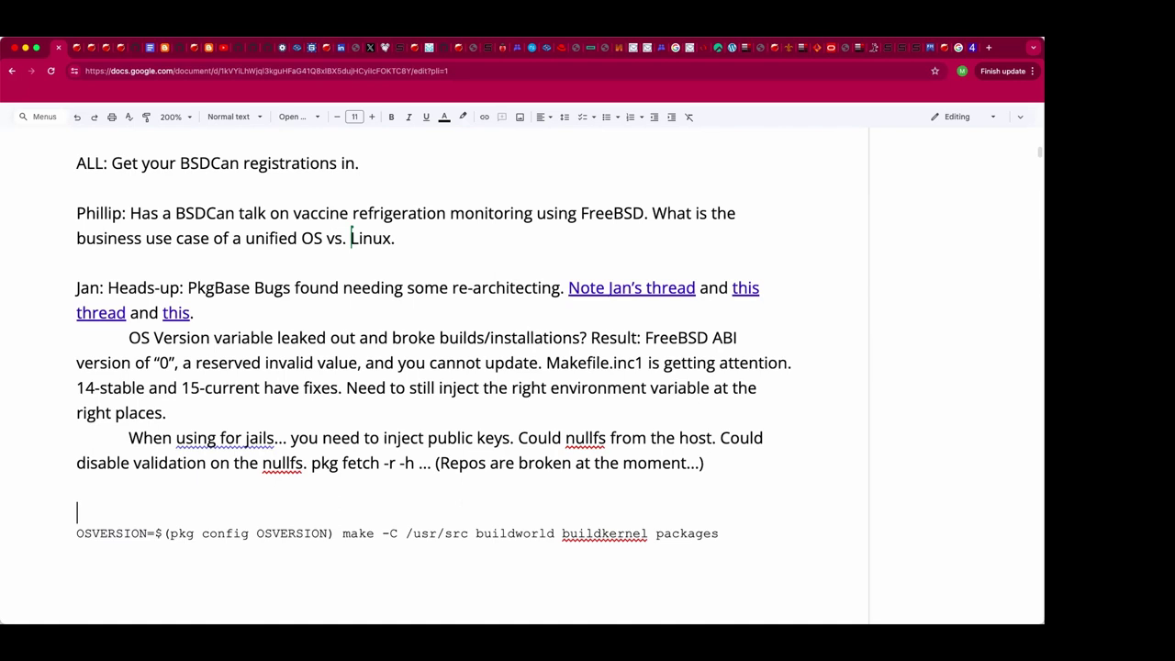
{"action": "type", "text": "C"}
{"action": "key", "text": "BackSpace"}
{"action": "type", "text": "Command t"}
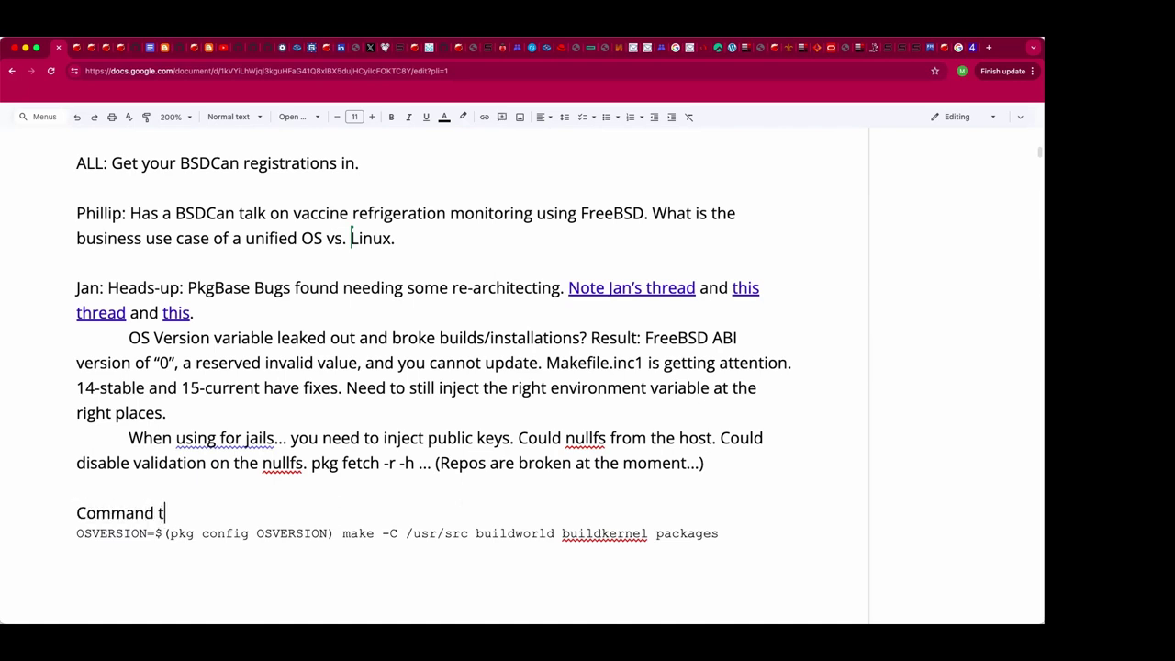
{"action": "type", "text": "o build a local p"}
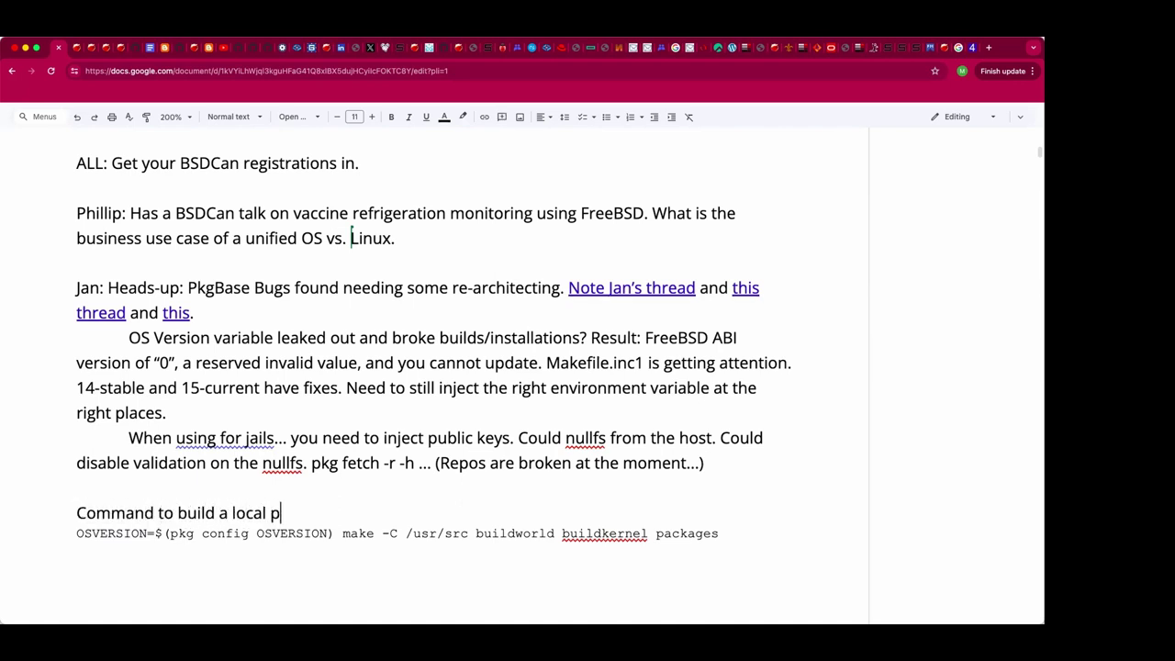
{"action": "type", "text": "ackage repo"}
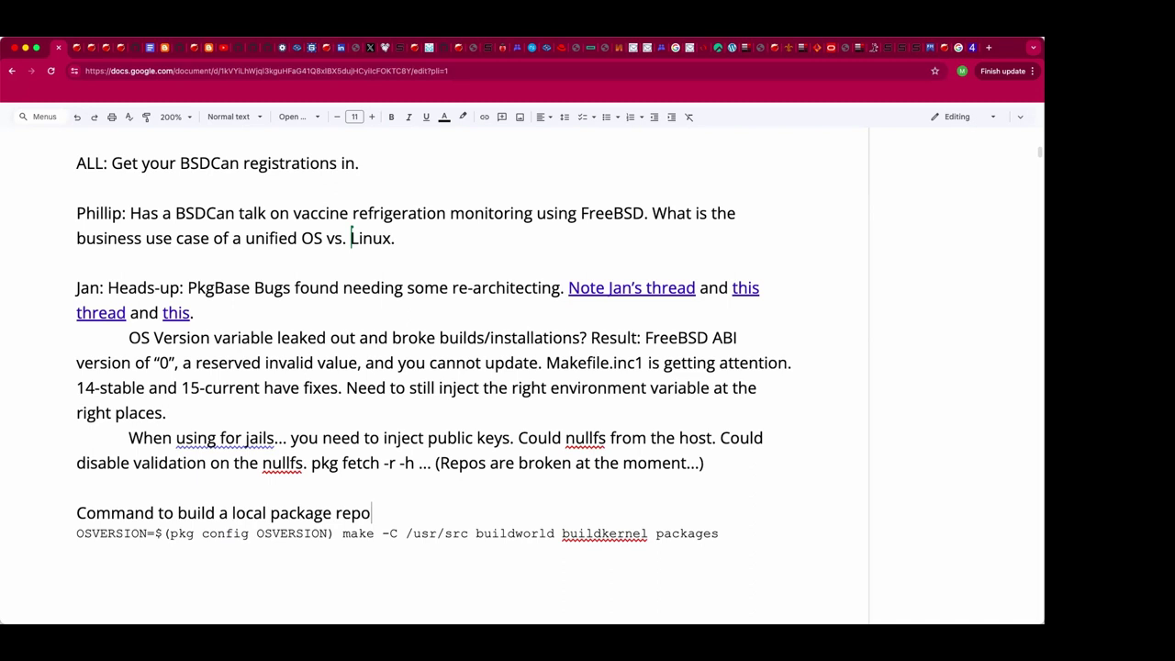
{"action": "type", "text": ":"}
{"action": "key", "text": "Return"}
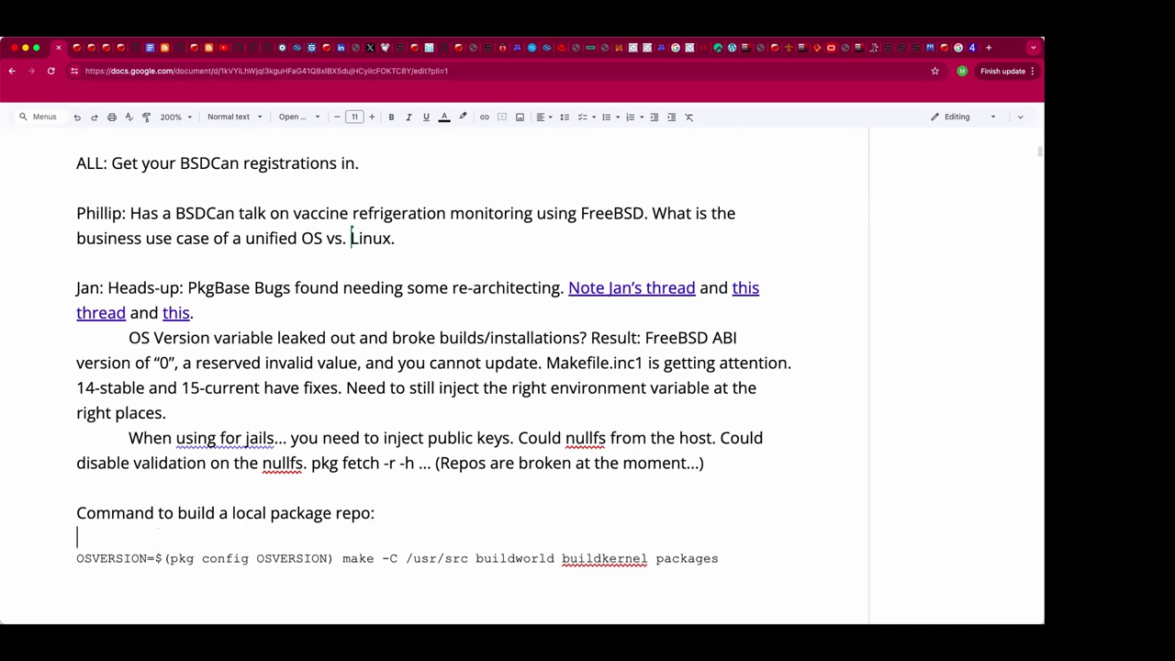
{"action": "key", "text": "Down"}
{"action": "key", "text": "Down"}
{"action": "key", "text": "Return"}
{"action": "key", "text": "Return"}
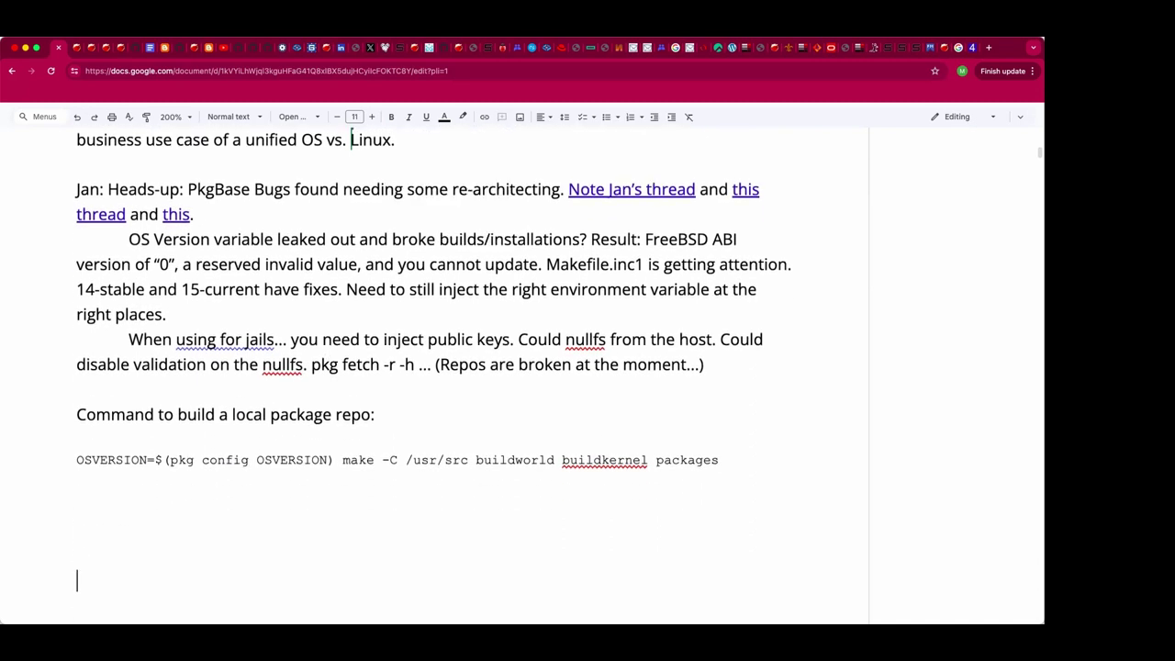
{"action": "key", "text": "BackSpace"}
{"action": "key", "text": "BackSpace"}
Step: Write a speaker's note: looking at jailctl like bectl for easy upgrades, bouncing ideas off of Klara
{"action": "type", "text": "Daniel: Been loo"}
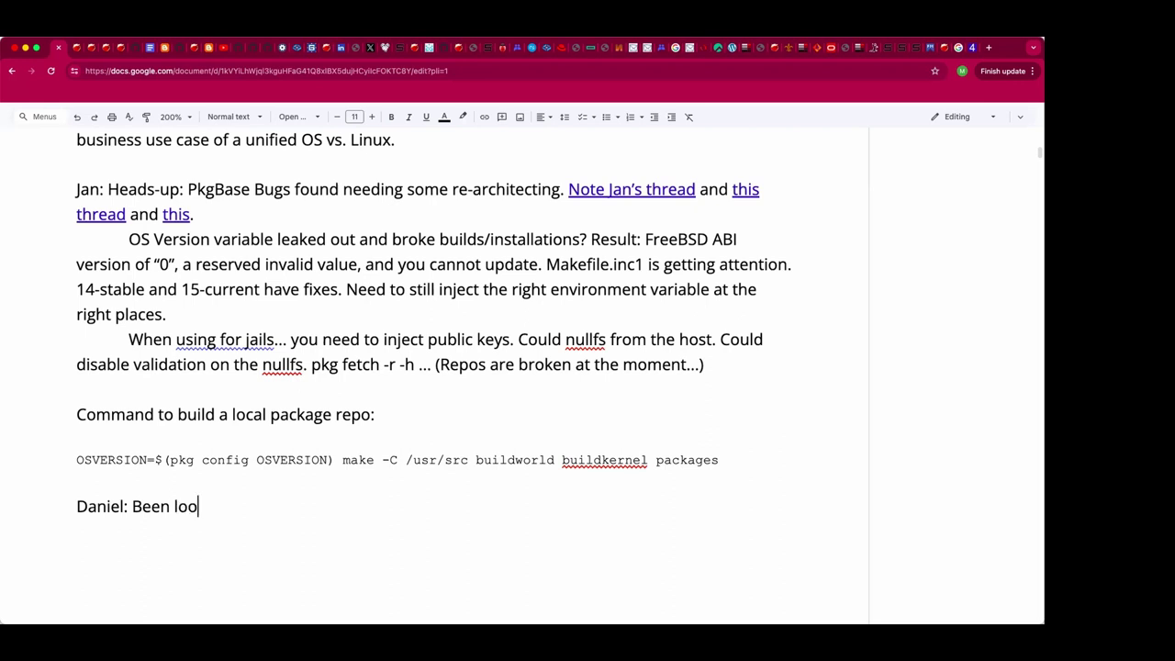
{"action": "type", "text": "king at jailctl."}
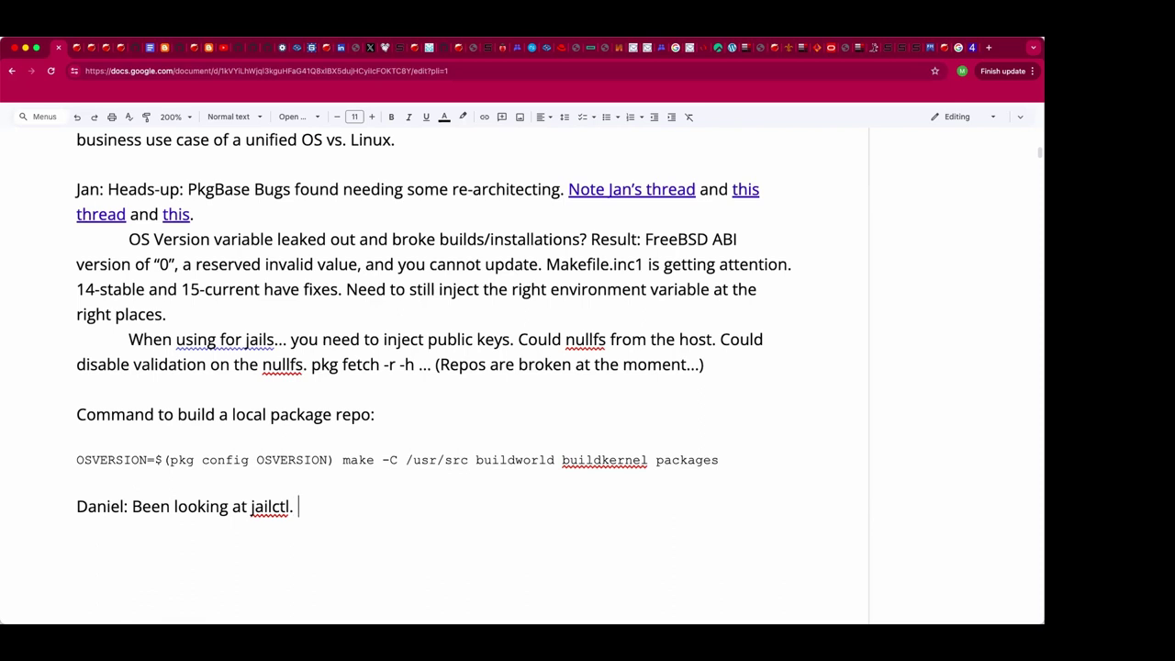
{"action": "key", "text": "BackSpace"}
{"action": "key", "text": "BackSpace"}
{"action": "type", "text": "?"}
{"action": "key", "text": "BackSpace"}
{"action": "type", "text": "like bectl for easy upgrades. Been "}
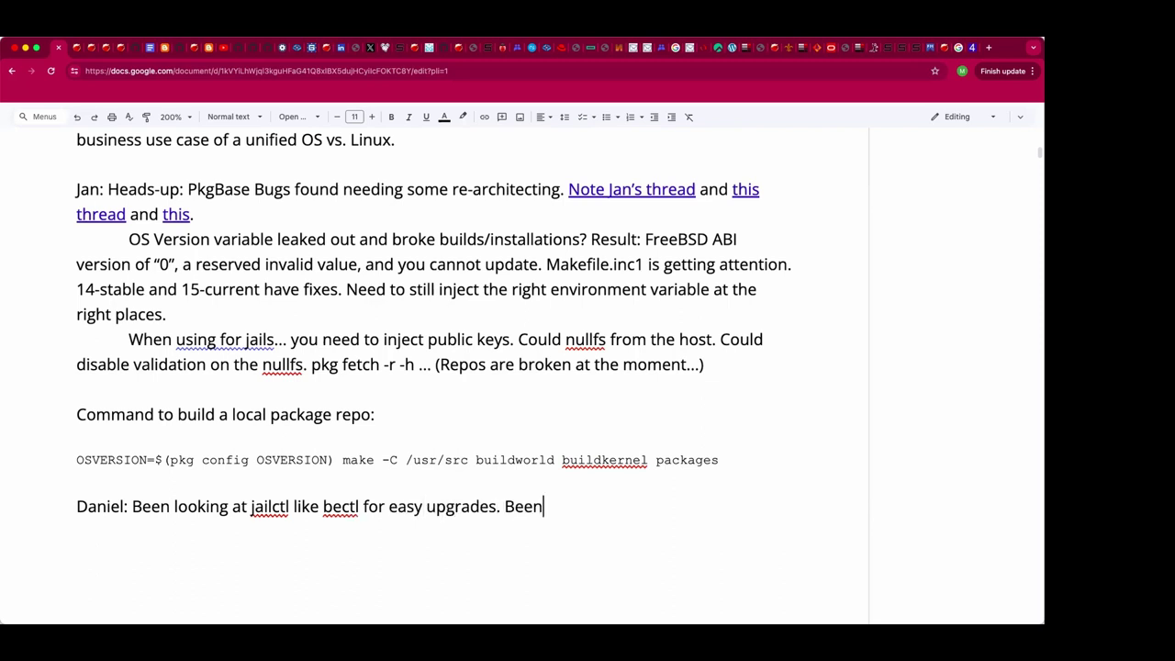
{"action": "type", "text": "bounding i"}
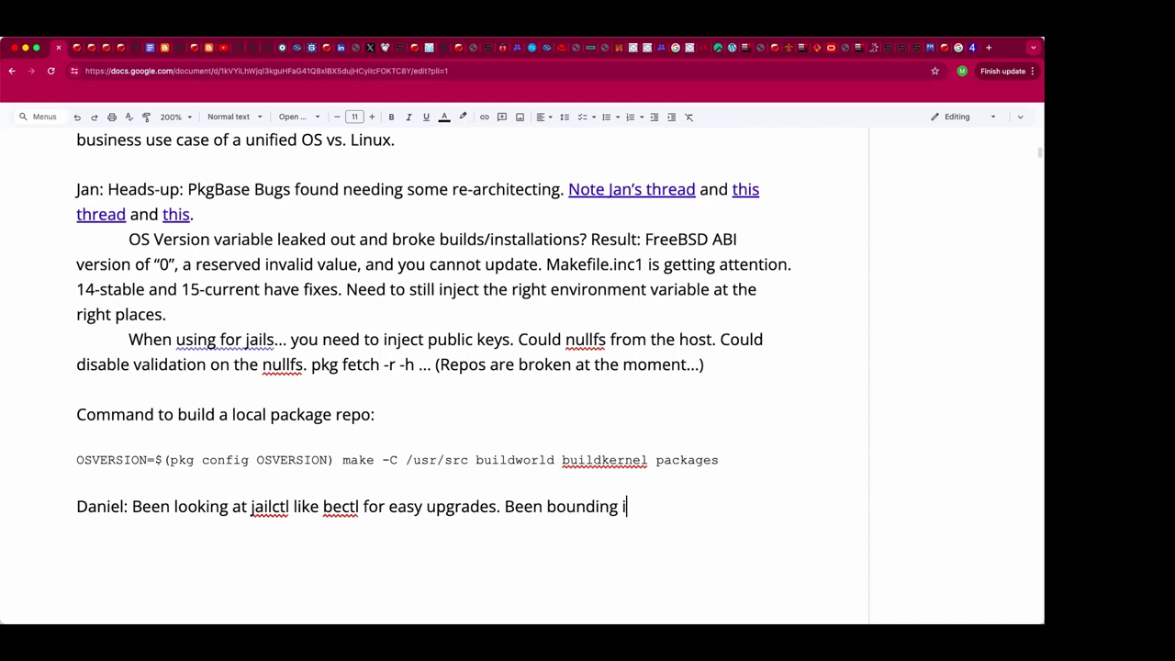
{"action": "key", "text": "BackSpace"}
{"action": "key", "text": "BackSpace"}
{"action": "key", "text": "BackSpace"}
{"action": "key", "text": "BackSpace"}
{"action": "key", "text": "BackSpace"}
{"action": "type", "text": "cing ideas off of K"}
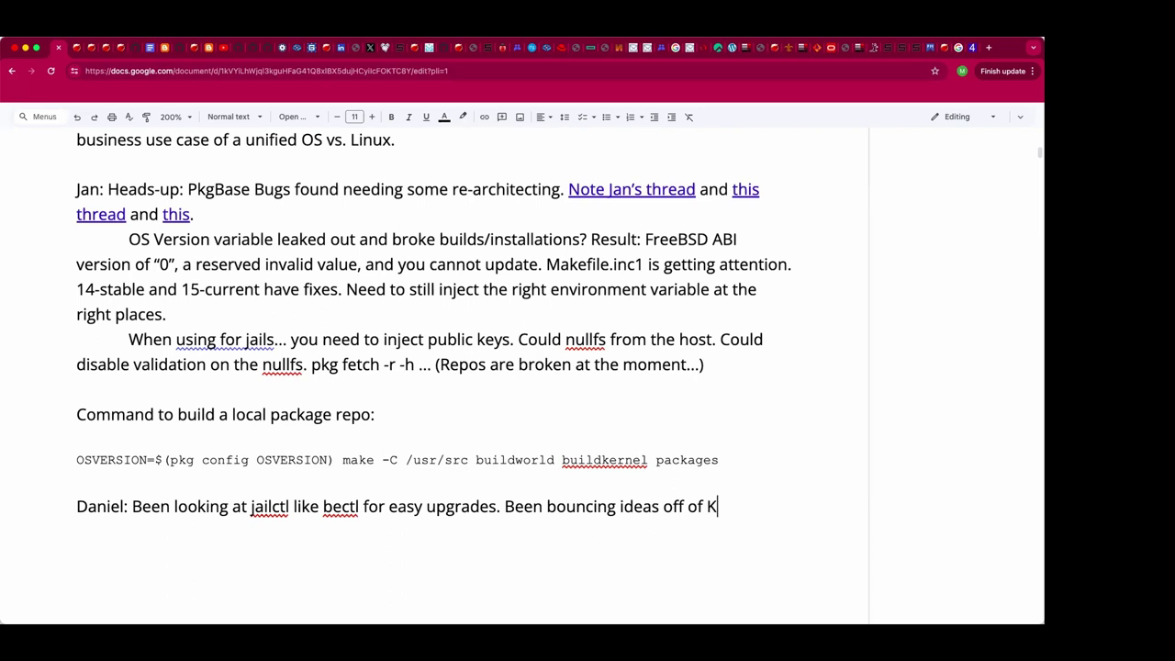
{"action": "type", "text": "lara."}
{"action": "key", "text": "BackSpace"}
Step: Add a reply: no bootstrapping issues unlike boot environments, single file system/directory, no boot code issues
{"action": "type", "text": "Jan: No boot"}
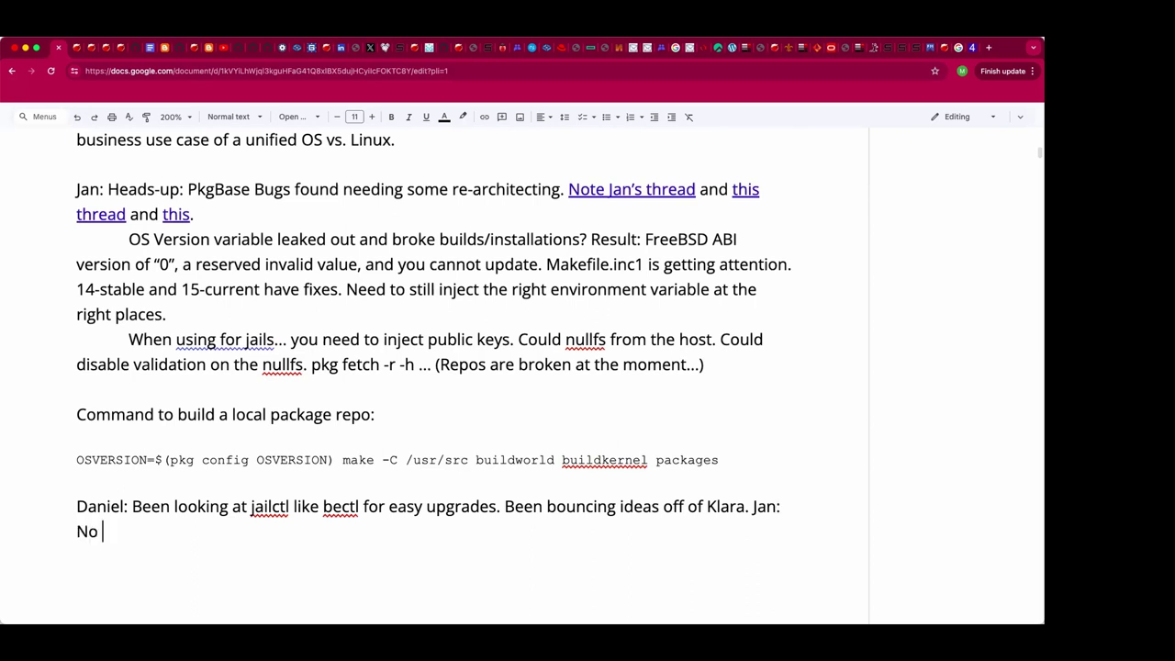
{"action": "type", "text": "strapping i"}
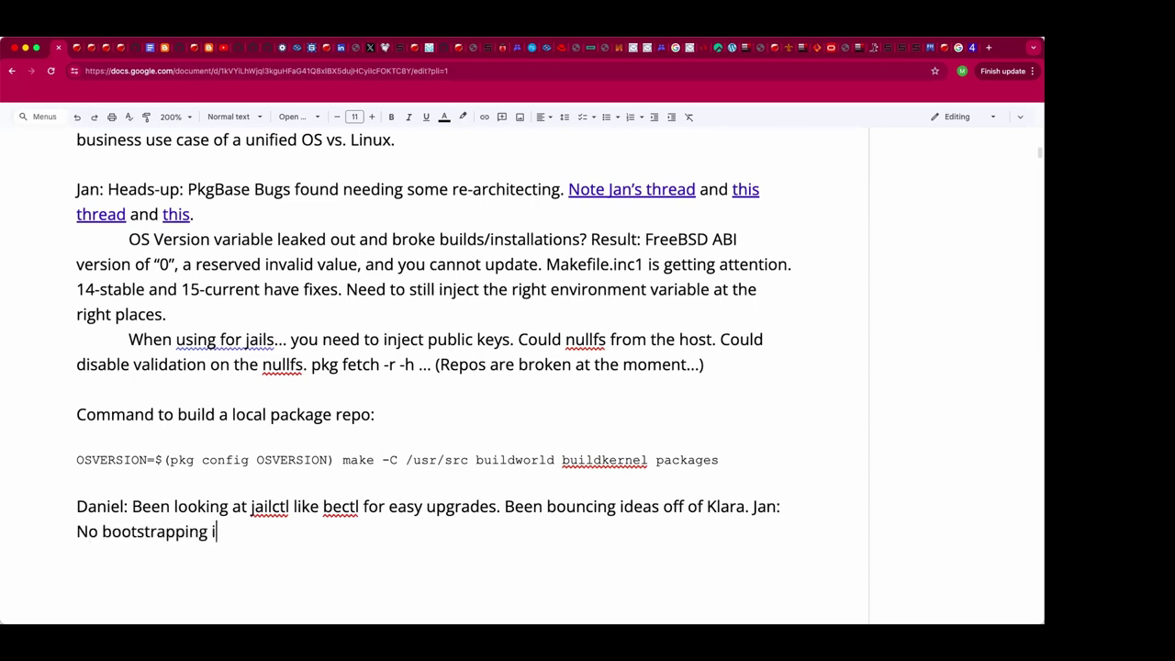
{"action": "type", "text": "ssues to deal w"}
{"action": "key", "text": "BackSpace"}
{"action": "type", "text": "deal with."}
{"action": "key", "text": "BackSpace"}
{"action": "type", "text": ", unlike boot environments."}
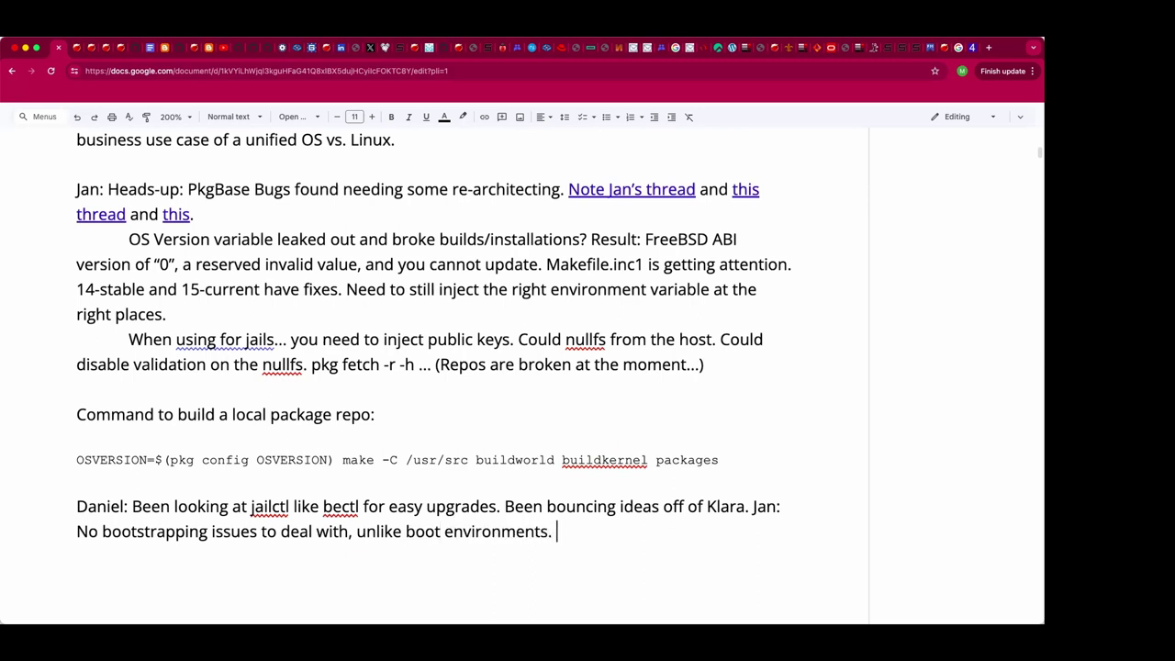
{"action": "type", "text": " Could use a simp"}
{"action": "key", "text": "BackSpace"}
{"action": "key", "text": "BackSpace"}
{"action": "type", "text": "ngle file system/directory,"}
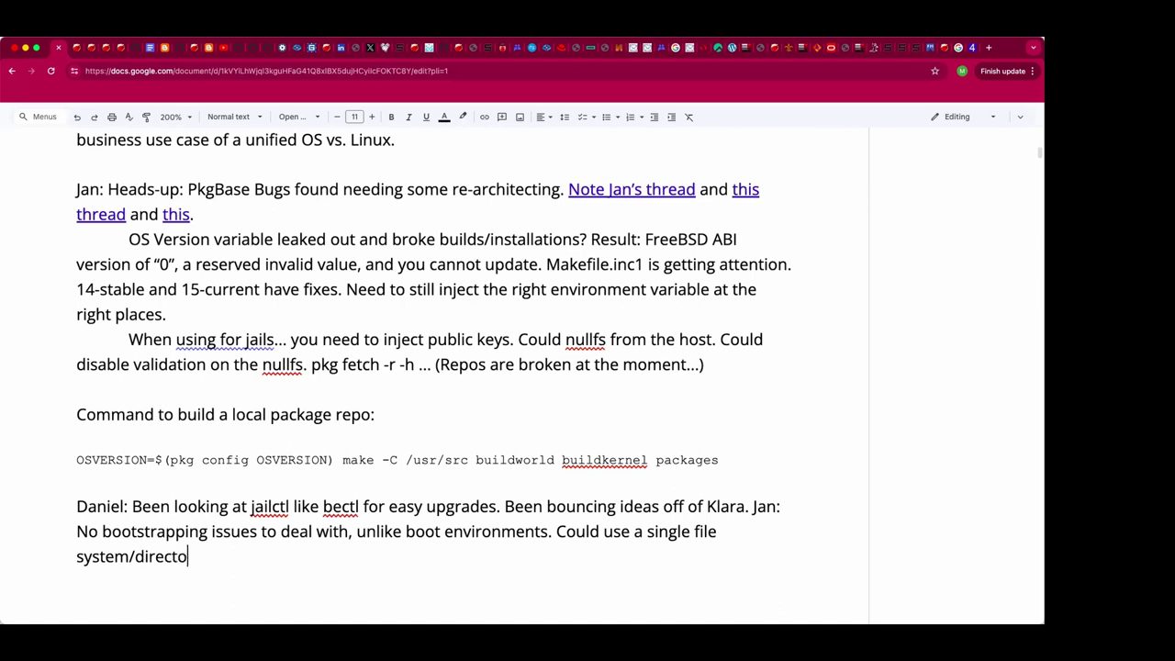
{"action": "key", "text": "BackSpace"}
{"action": "key", "text": "BackSpace"}
{"action": "type", "text": ". No boot cod"}
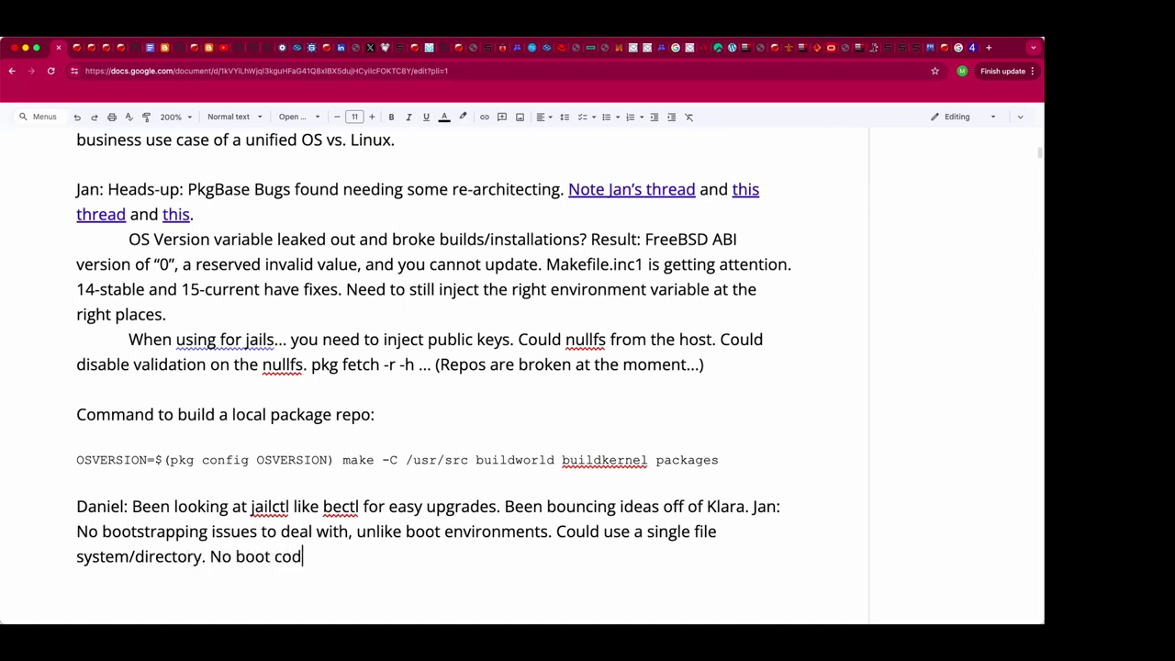
{"action": "type", "text": "e issues."}
Step: Continue with 'Note nullfs and read-only ZFS clones.' and 'Maybe tmp should be handled differently...'
{"action": "type", "text": "Note nullfs and readon"}
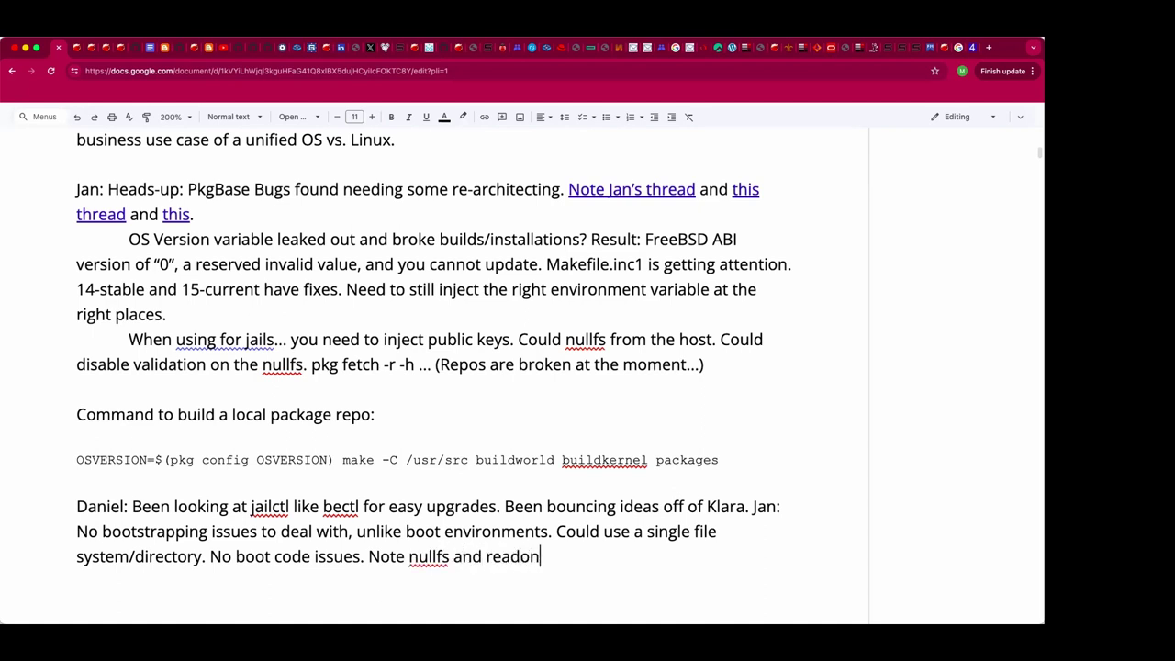
{"action": "key", "text": "BackSpace"}
{"action": "key", "text": "BackSpace"}
{"action": "type", "text": "-oly"}
{"action": "key", "text": "BackSpace"}
{"action": "key", "text": "BackSpace"}
{"action": "key", "text": "BackSpace"}
{"action": "type", "text": "nly ZFS clones."}
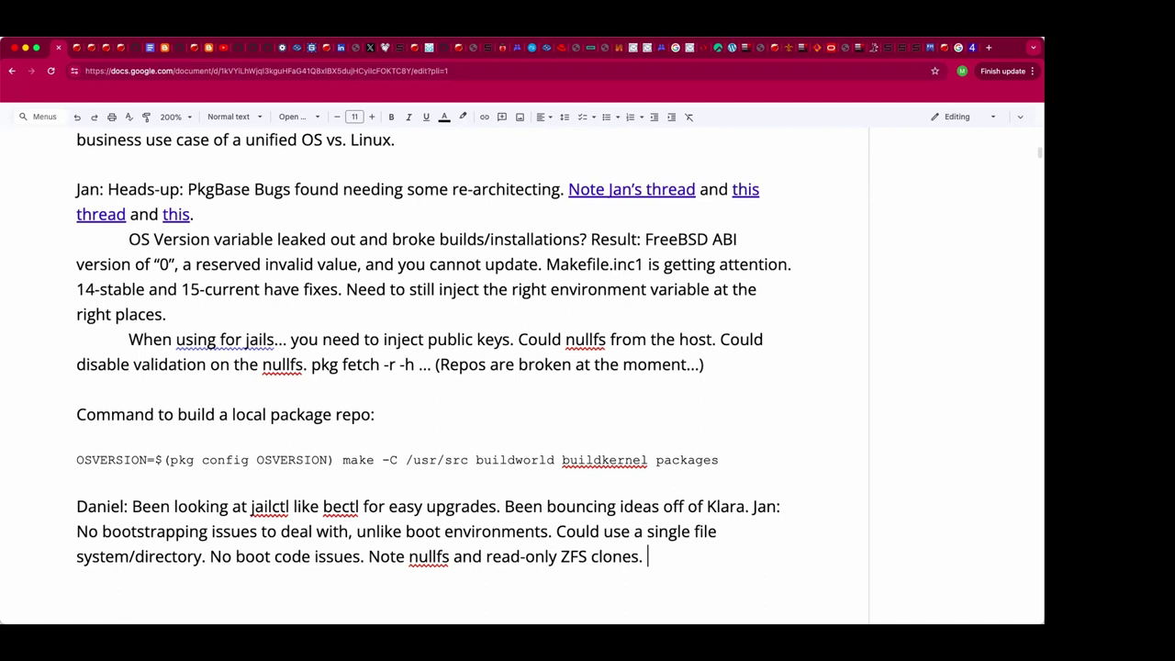
{"action": "type", "text": "Maybe tmp should be"}
{"action": "type", "text": " handled di"}
{"action": "key", "text": "Tab"}
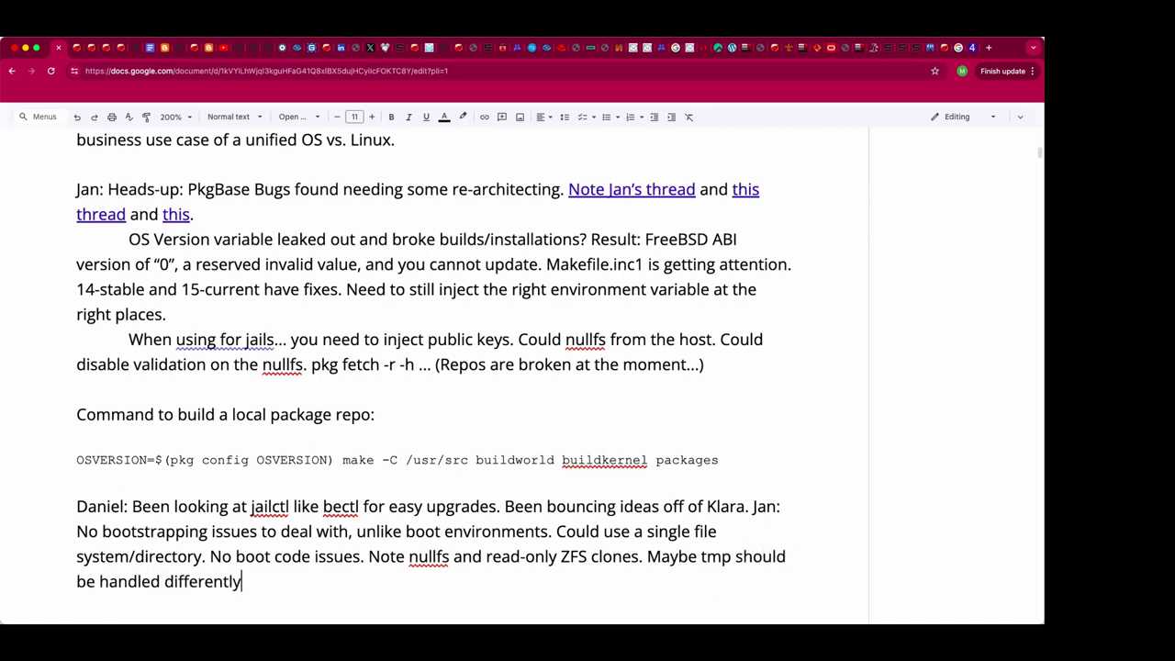
{"action": "type", "text": "..."}
Step: Select the document's web address and switch away from the browser window
{"action": "key", "text": "super+l"}
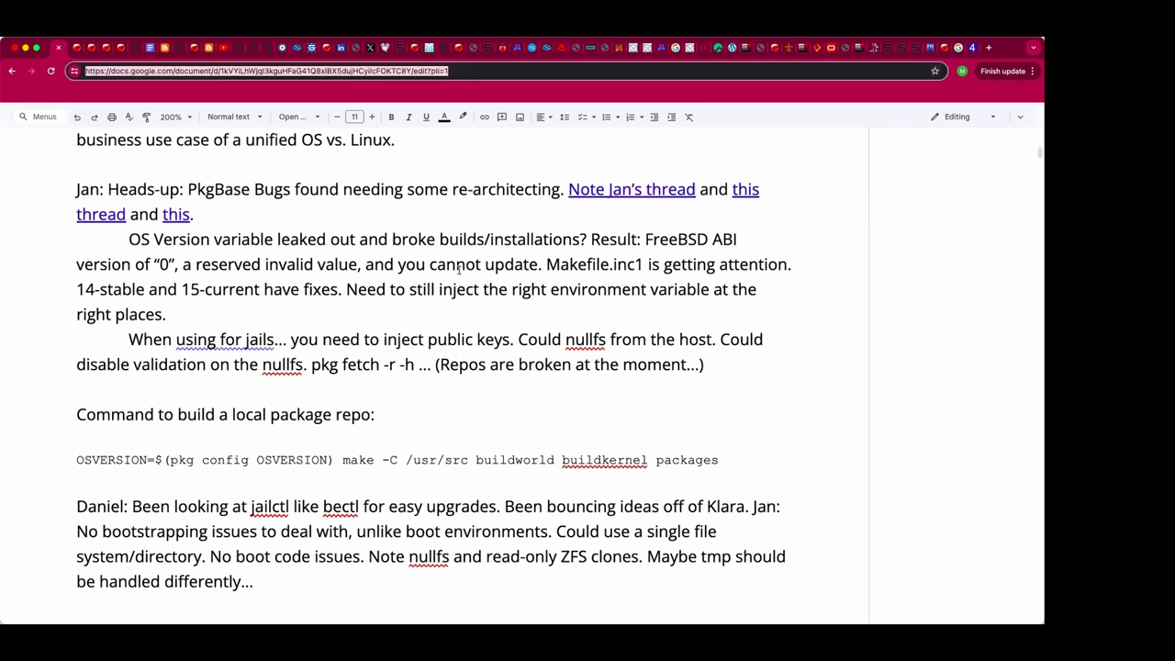
{"action": "key", "text": "super+Tab"}
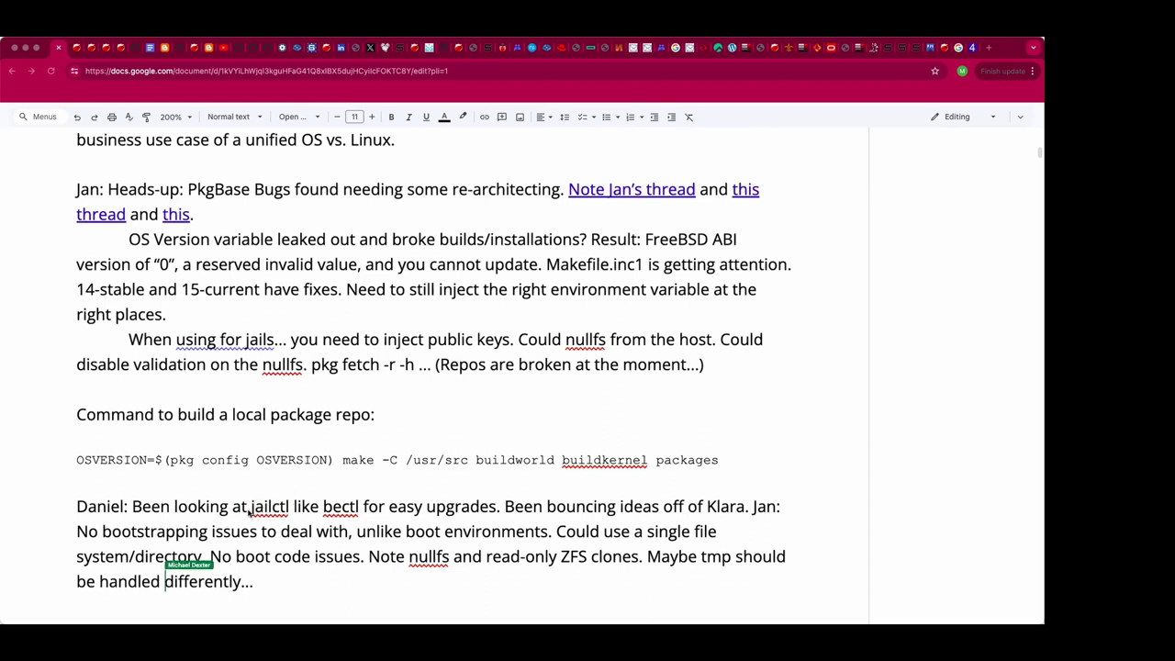
{"action": "key", "text": "super+Tab"}
{"action": "scroll", "coordinate": [276, 560], "scroll_direction": "down", "scroll_amount": 3}
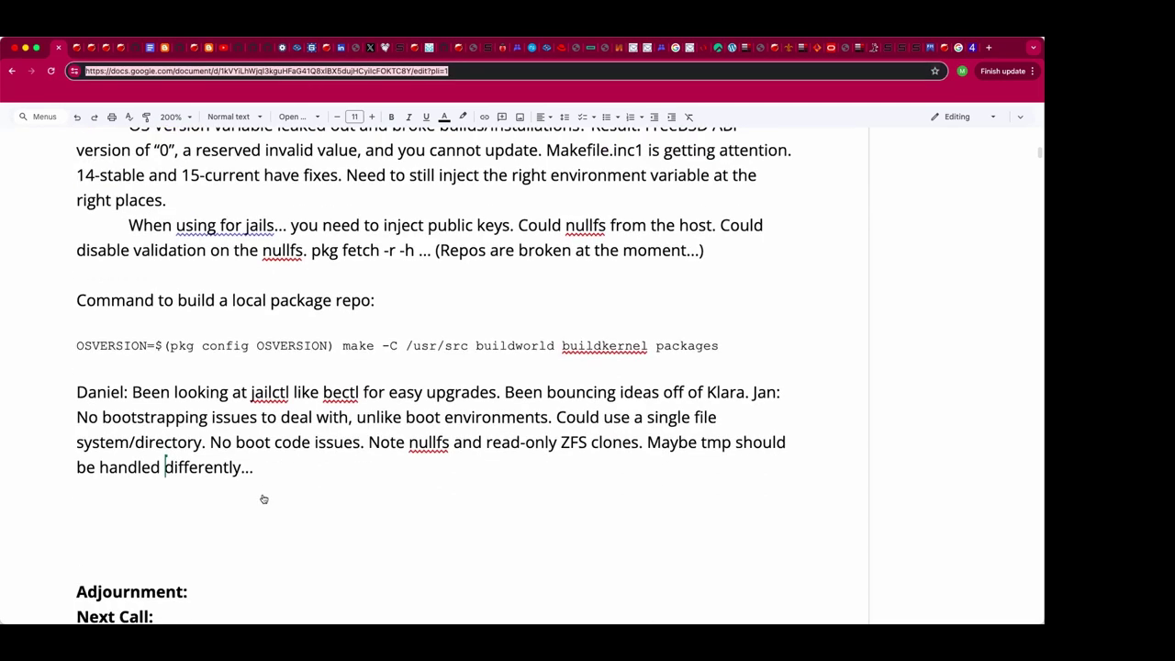
{"action": "left_click", "coordinate": [246, 506]}
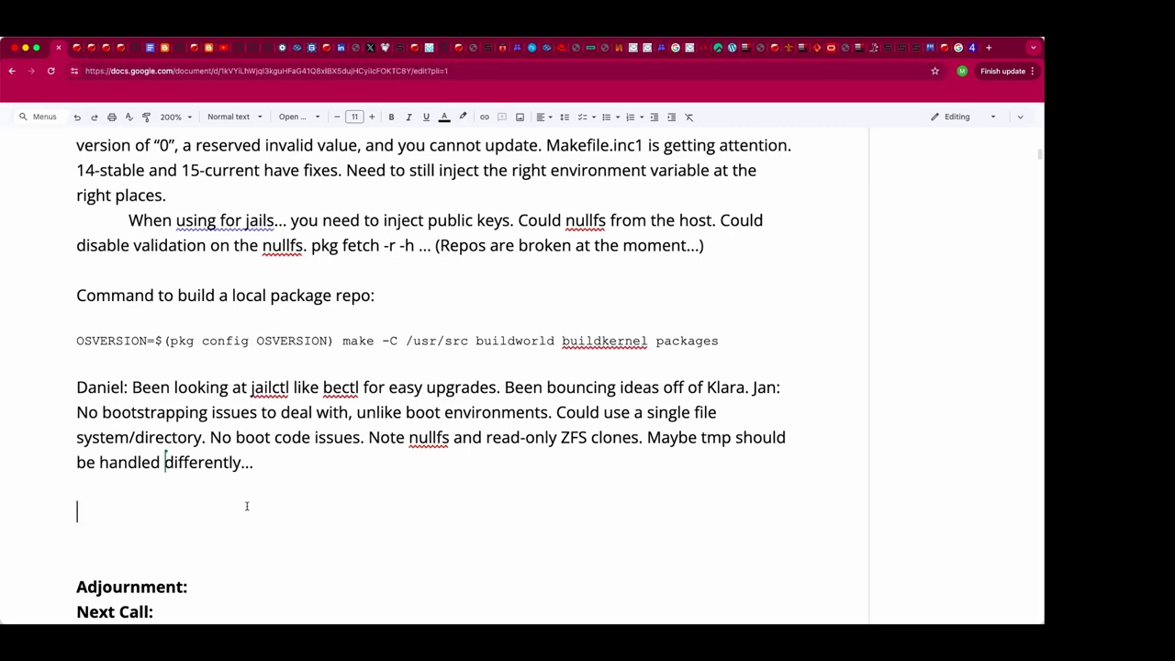
{"action": "scroll", "coordinate": [246, 506], "scroll_direction": "up", "scroll_amount": 5}
{"action": "scroll", "coordinate": [245, 505], "scroll_direction": "up", "scroll_amount": 10}
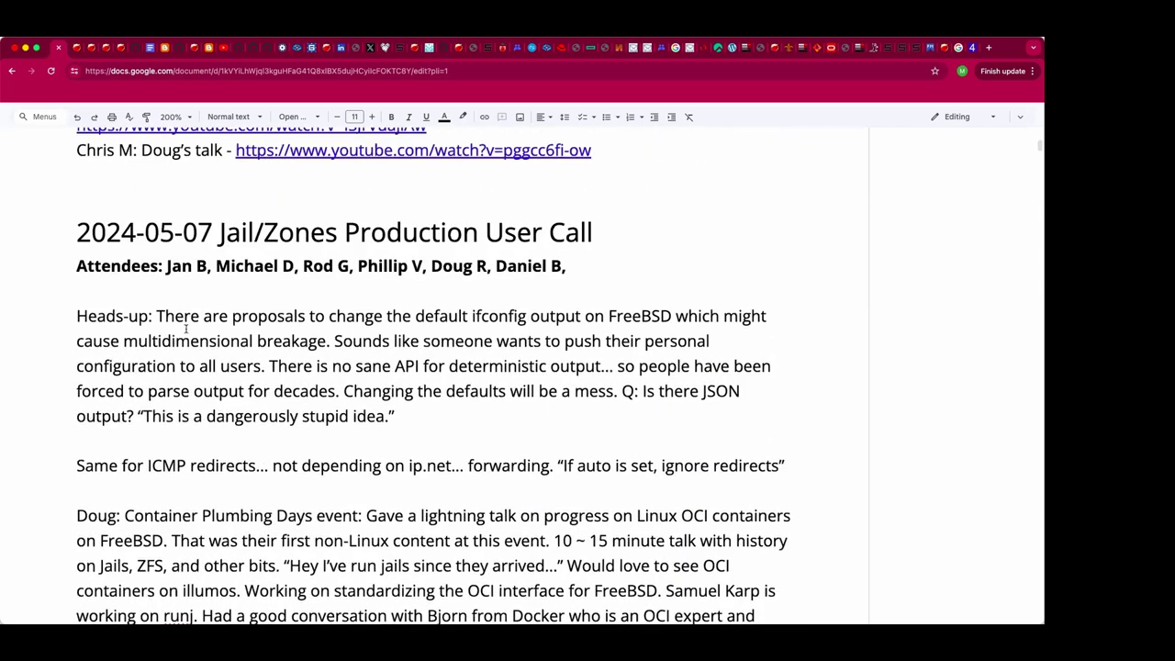
Step: Move the ifconfig Heads-up paragraph below the jailctl paragraph and prefix it with the speaker's name
{"action": "left_click", "coordinate": [78, 315]}
{"action": "key", "text": "shift+Down"}
{"action": "key", "text": "shift+Down"}
{"action": "key", "text": "shift+Down"}
{"action": "key", "text": "shift+Down"}
{"action": "key", "text": "shift+Down"}
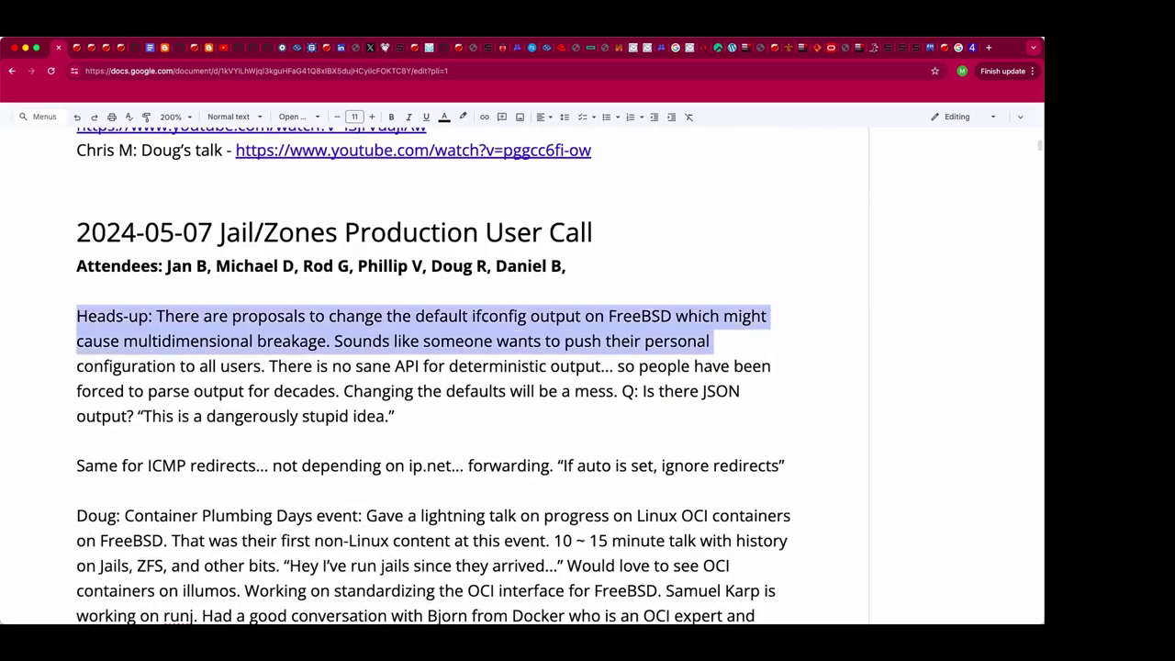
{"action": "key", "text": "BackSpace"}
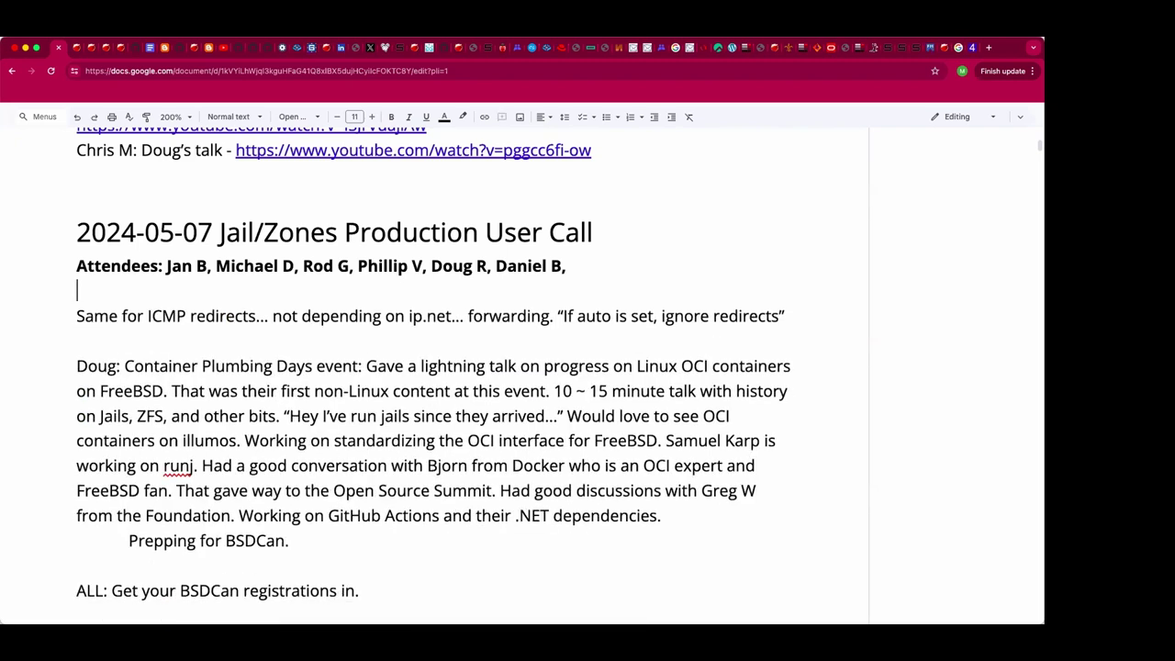
{"action": "scroll", "coordinate": [166, 517], "scroll_direction": "down", "scroll_amount": 6}
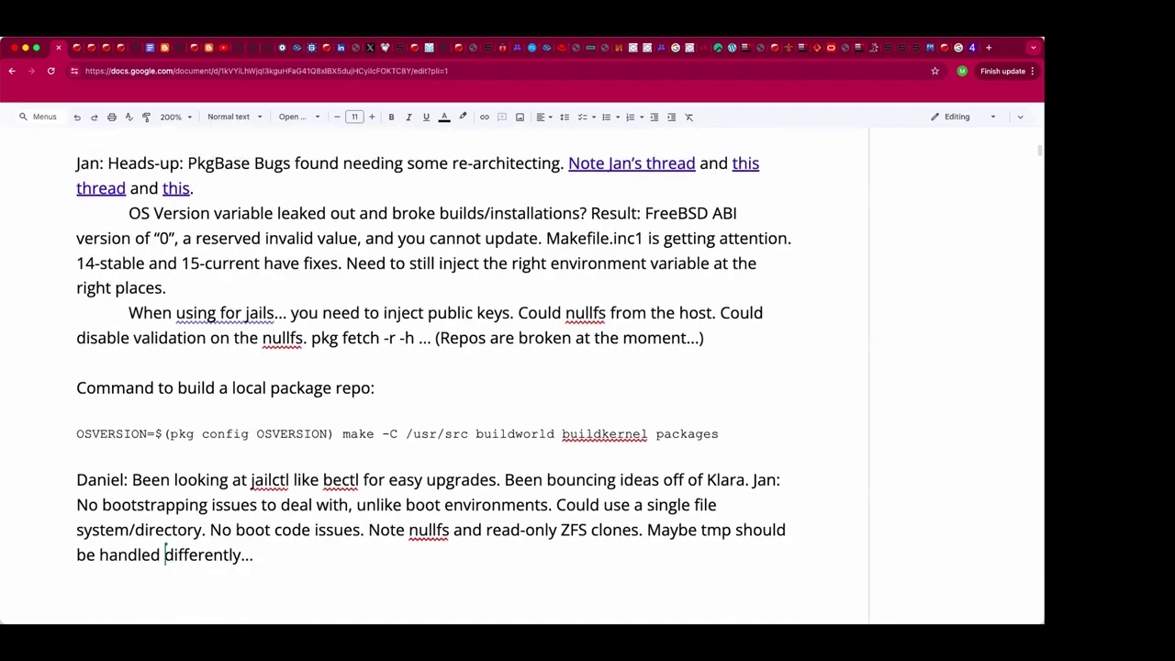
{"action": "scroll", "coordinate": [134, 294], "scroll_direction": "down", "scroll_amount": 3}
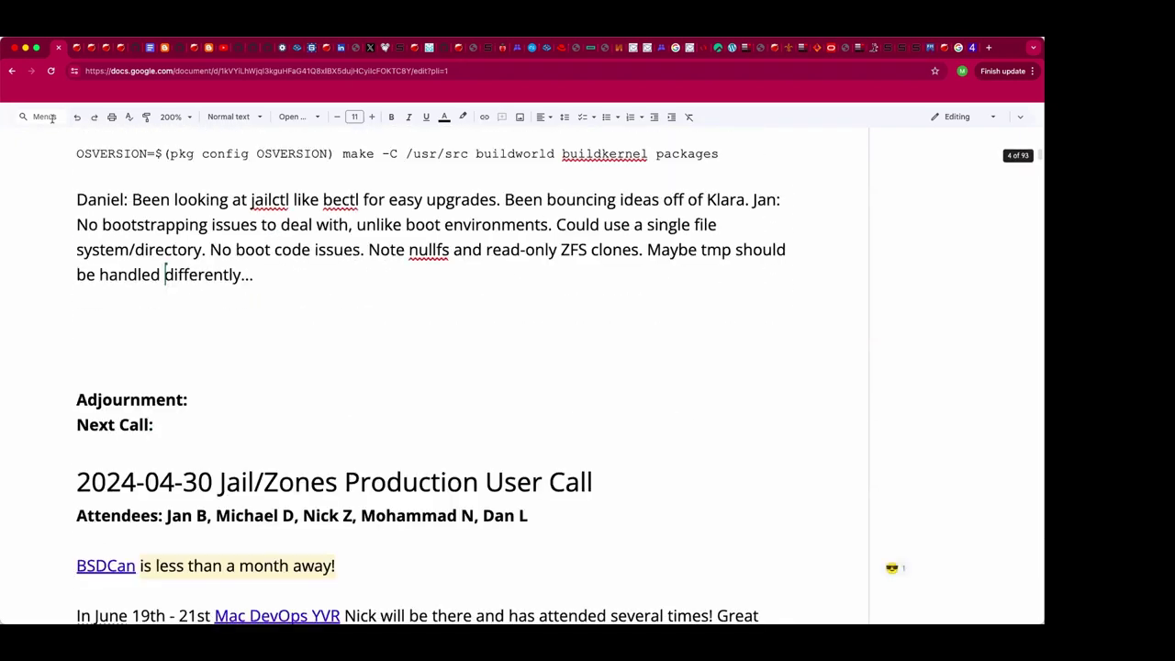
{"action": "left_click", "coordinate": [131, 326]}
{"action": "type", "text": "Heads-up: There are proposals to change the default ifconfig output on FreeBSD which might cause multidimensional breakage. Sounds like someone wants to push their personal configuration to all users. There is no sane API for deterministic output... so people have been forced to parse output for decades. Changing the defaults will be a mess. Q: Is there JSON output? \"This is a dangerously stupid idea.\""}
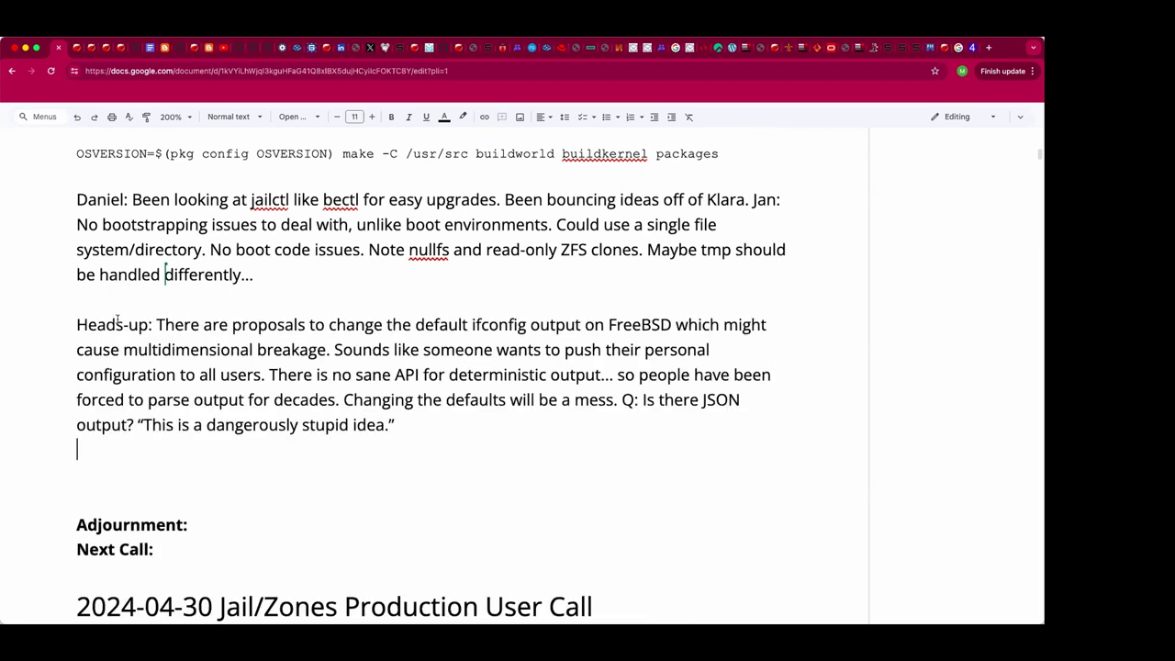
{"action": "key", "text": "Up"}
{"action": "key", "text": "Up"}
{"action": "key", "text": "Up"}
{"action": "key", "text": "Up"}
{"action": "key", "text": "Up"}
{"action": "type", "text": "Rod"}
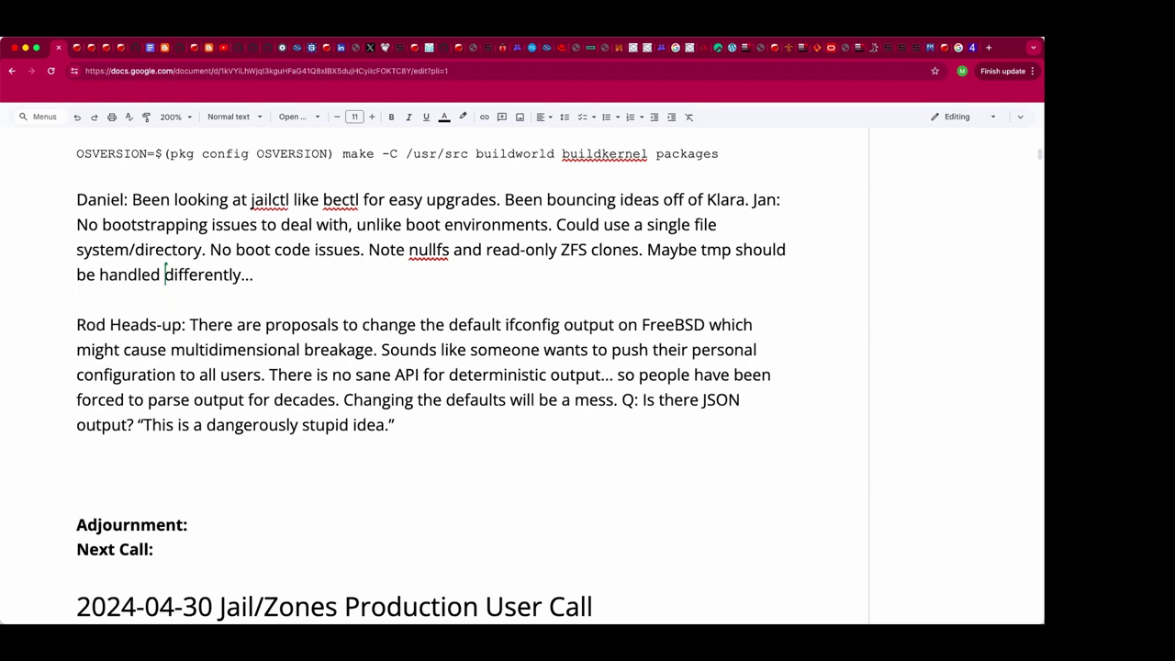
Step: Add one more attendee's name to the end of the Attendees line
{"action": "scroll", "coordinate": [480, 298], "scroll_direction": "up", "scroll_amount": 5}
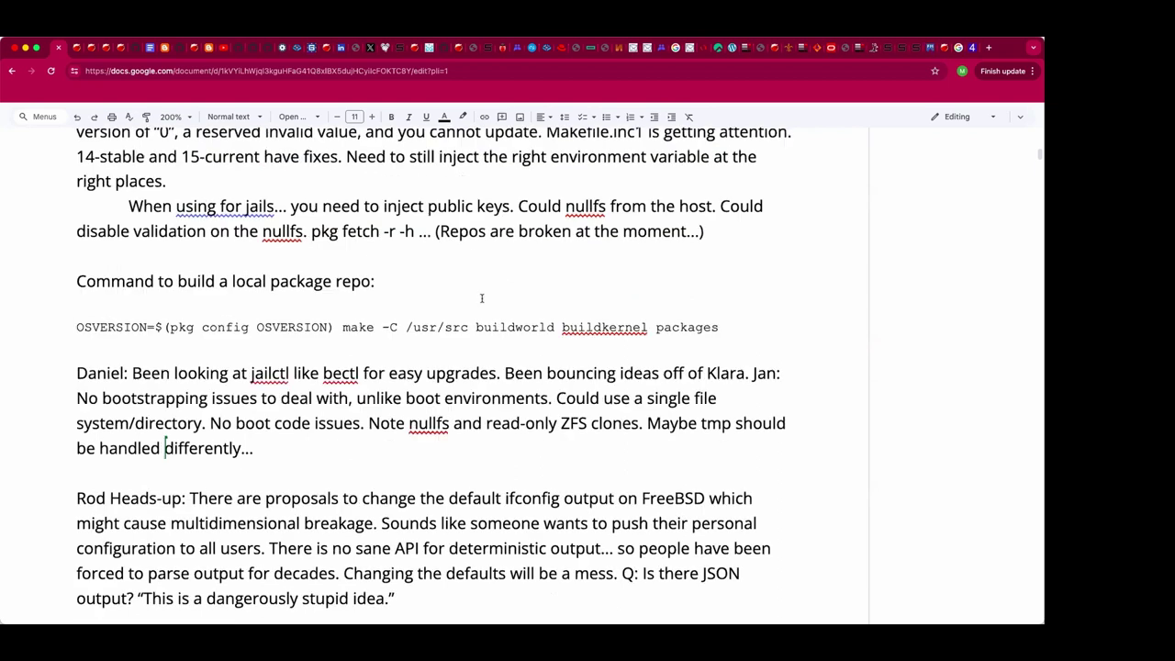
{"action": "scroll", "coordinate": [481, 299], "scroll_direction": "up", "scroll_amount": 6}
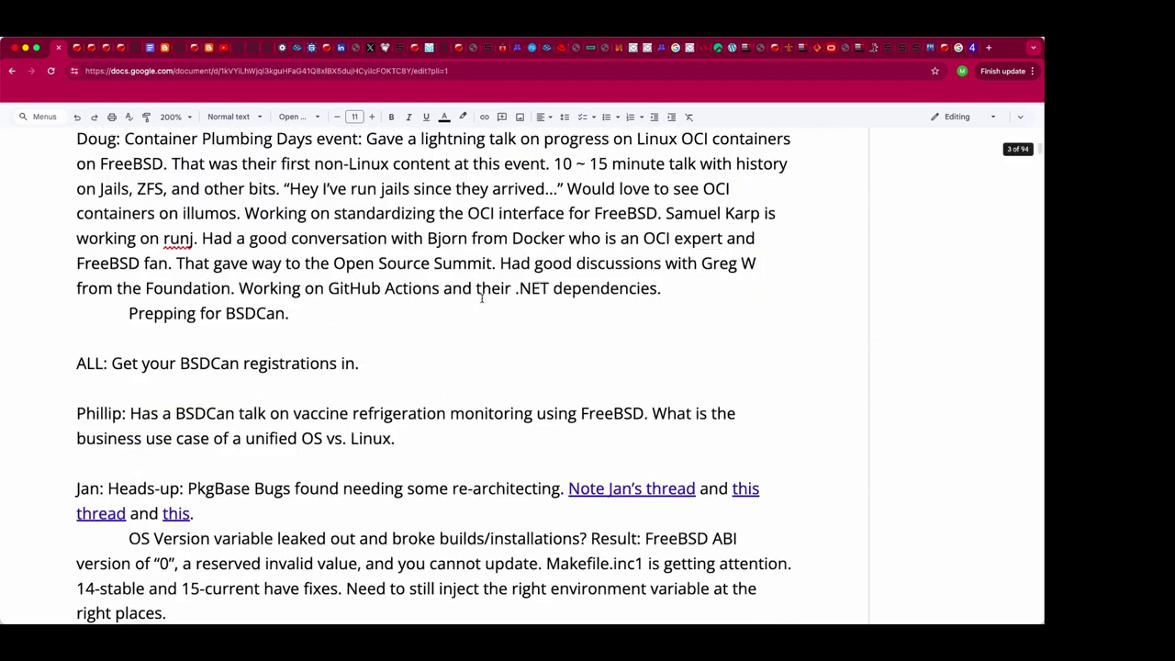
{"action": "scroll", "coordinate": [491, 280], "scroll_direction": "up", "scroll_amount": 3}
{"action": "left_click", "coordinate": [571, 264]}
{"action": "type", "text": "Nick Z"}
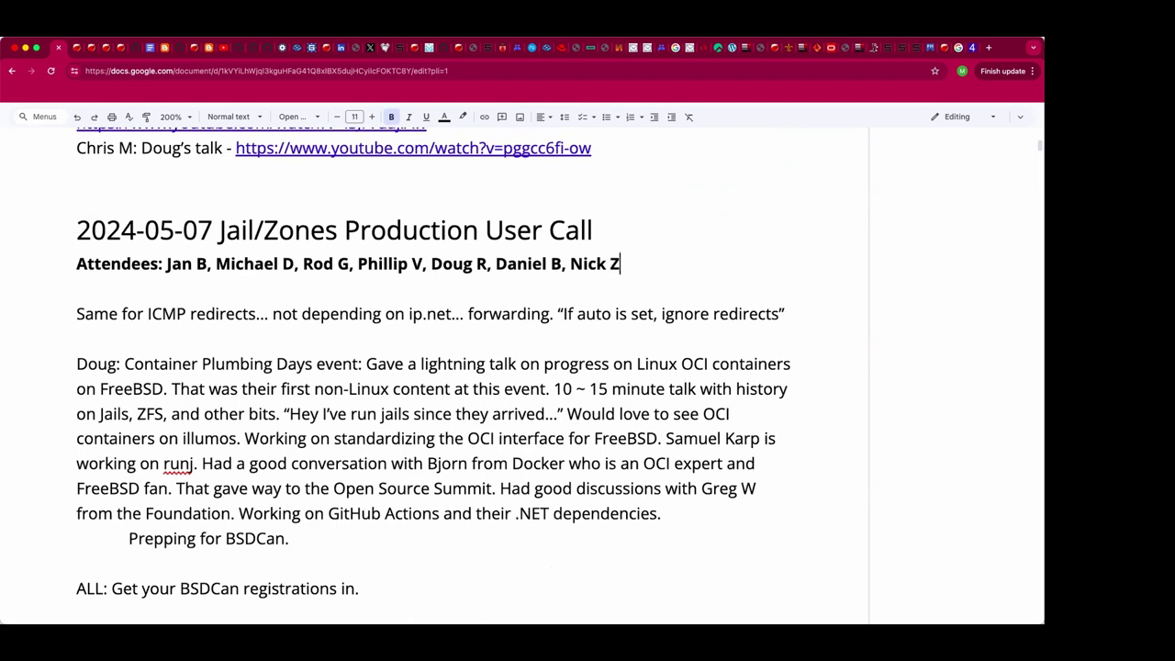
{"action": "scroll", "coordinate": [568, 264], "scroll_direction": "down", "scroll_amount": 13}
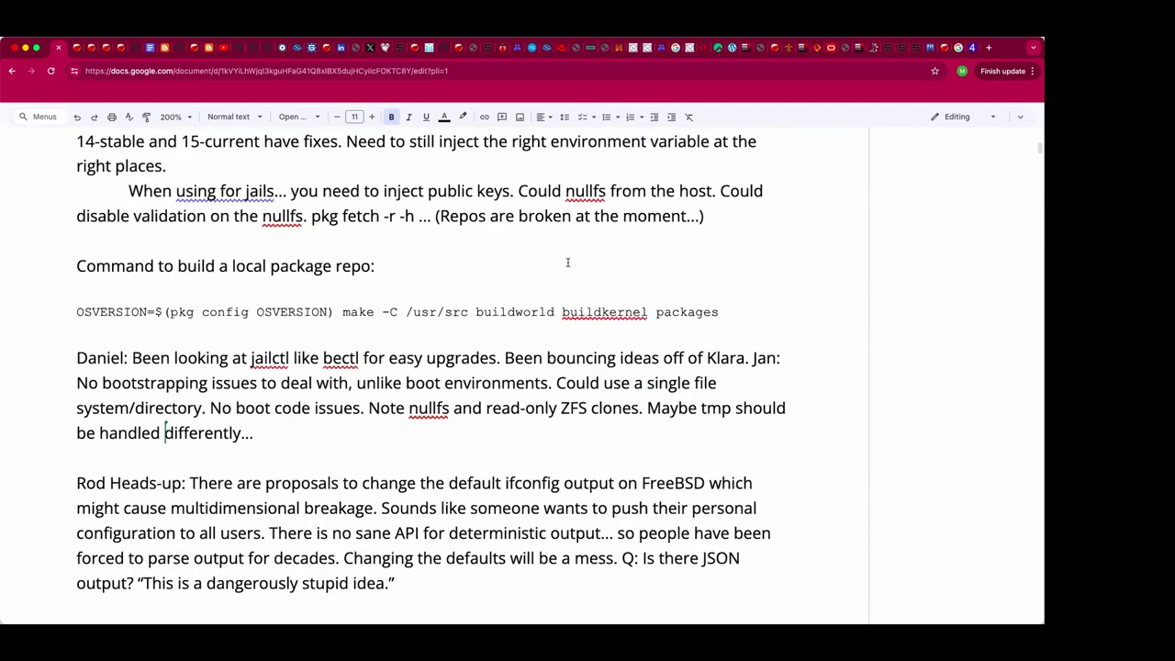
{"action": "scroll", "coordinate": [567, 263], "scroll_direction": "down", "scroll_amount": 1}
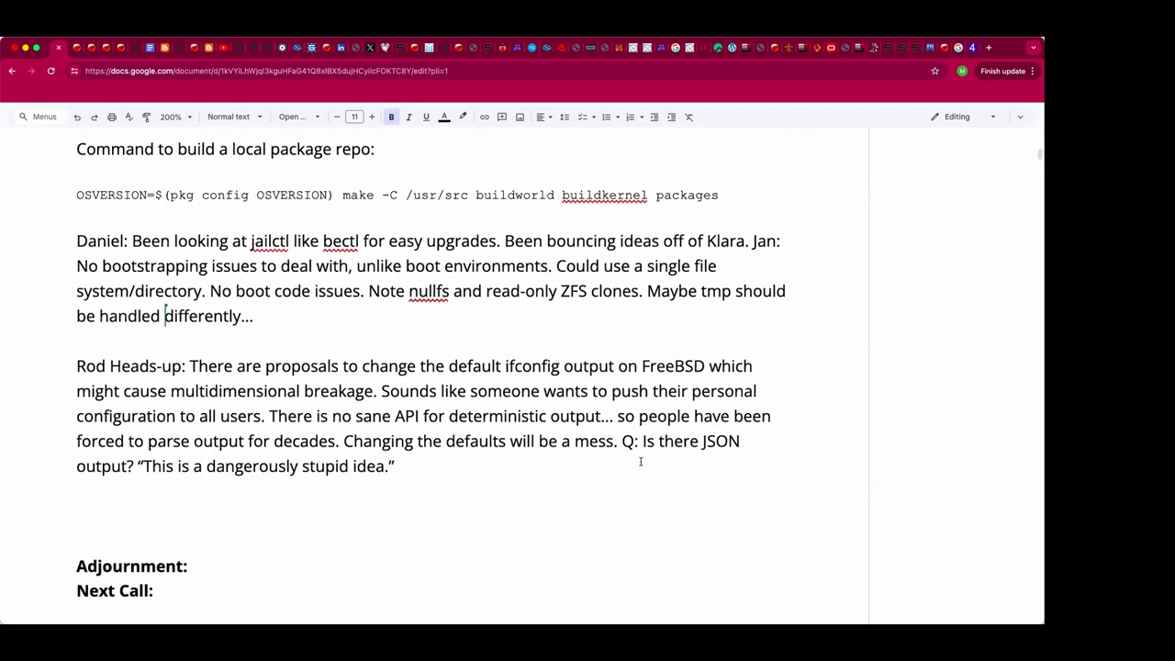
Step: Add an indented reply sub-point under the ifconfig paragraph naming IFCONFIG_FORMAT
{"action": "left_click", "coordinate": [527, 467]}
{"action": "left_click", "coordinate": [333, 484]}
{"action": "left_click", "coordinate": [334, 487]}
{"action": "double_click", "coordinate": [331, 488]}
{"action": "key", "text": "Tab"}
{"action": "type", "text": "Jan:"}
{"action": "type", "text": "IFCONFIG_FORMAT"}
{"action": "key", "text": "Return"}
{"action": "key", "text": "BackSpace"}
{"action": "key", "text": "Up"}
{"action": "key", "text": "Up"}
{"action": "key", "text": "Down"}
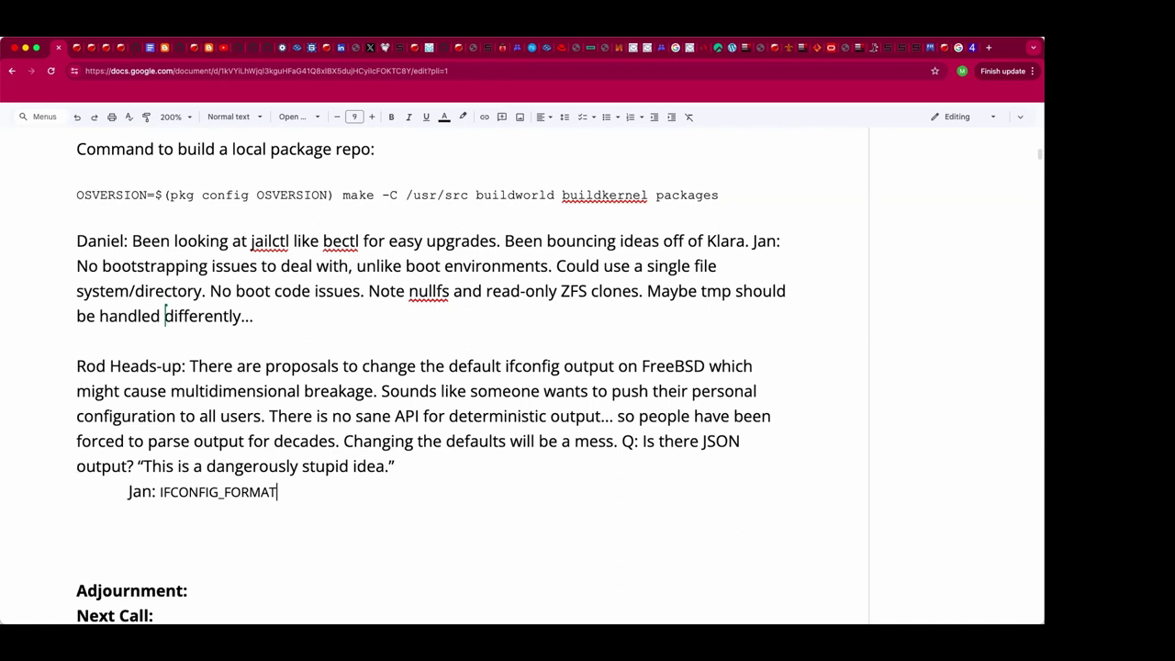
Step: Add the speaker's remark on 4.4BSD import: 'We didn't ship pre-configured systems!'
{"action": "left_click", "coordinate": [399, 466]}
{"action": "type", "text": "Rod on 4.4: We don't"}
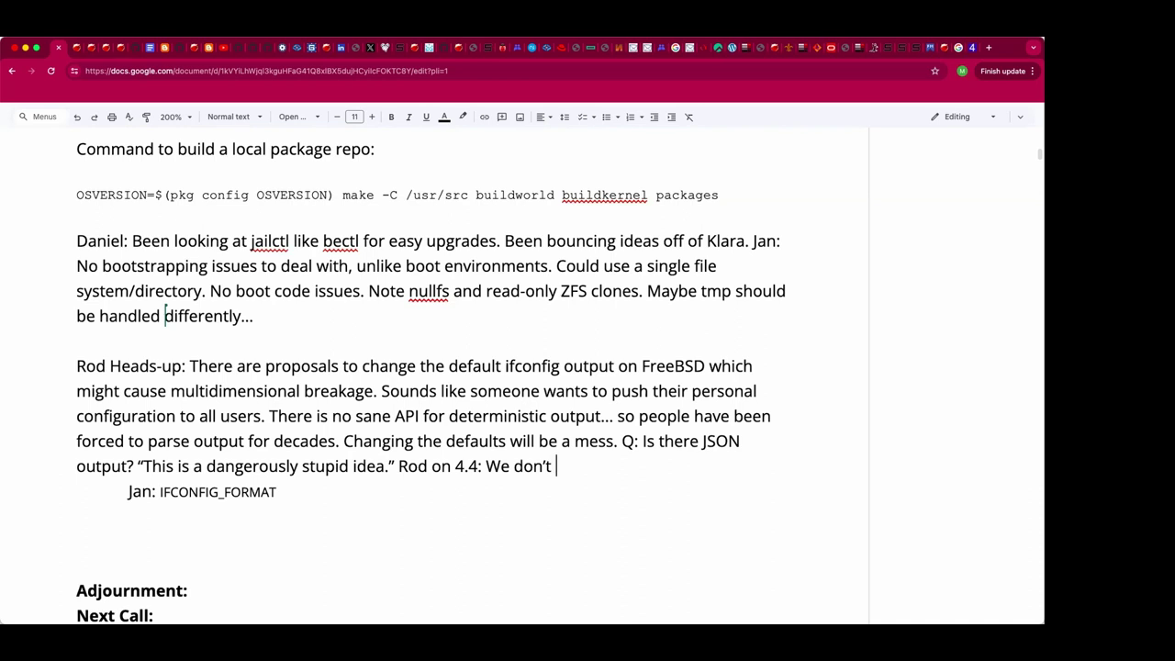
{"action": "key", "text": "BackSpace"}
{"action": "key", "text": "BackSpace"}
{"action": "key", "text": "BackSpace"}
{"action": "key", "text": "BackSpace"}
{"action": "type", "text": "idn'"}
{"action": "type", "text": "t ship pr"}
{"action": "key", "text": "BackSpace"}
{"action": "type", "text": "re-con"}
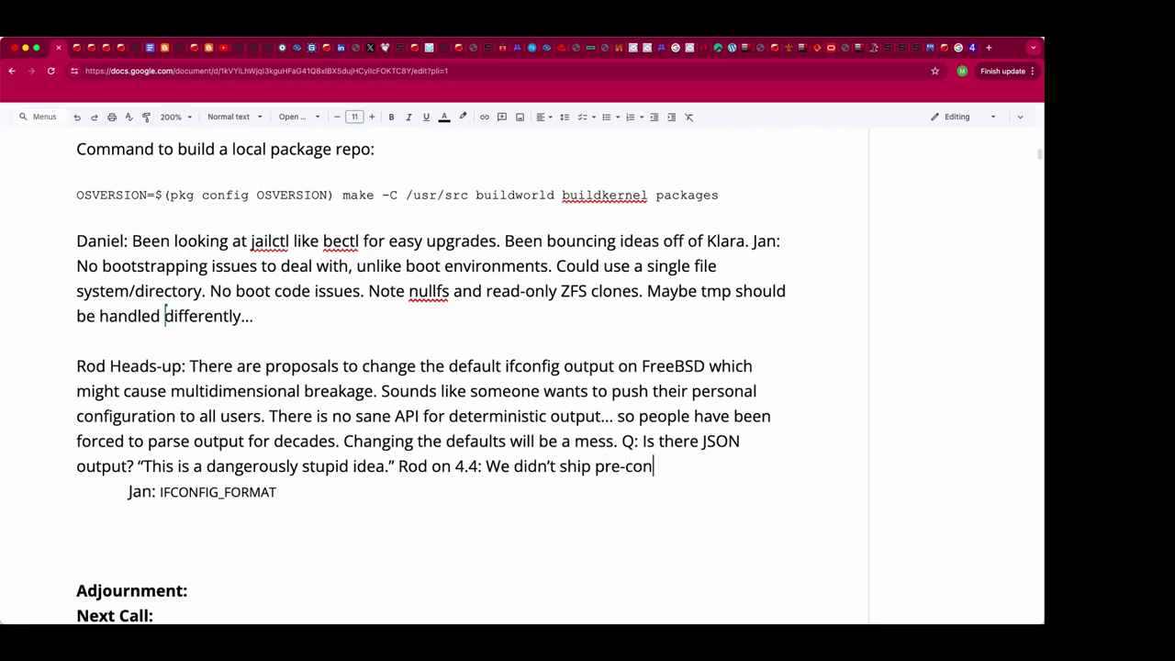
{"action": "type", "text": "figured systems"}
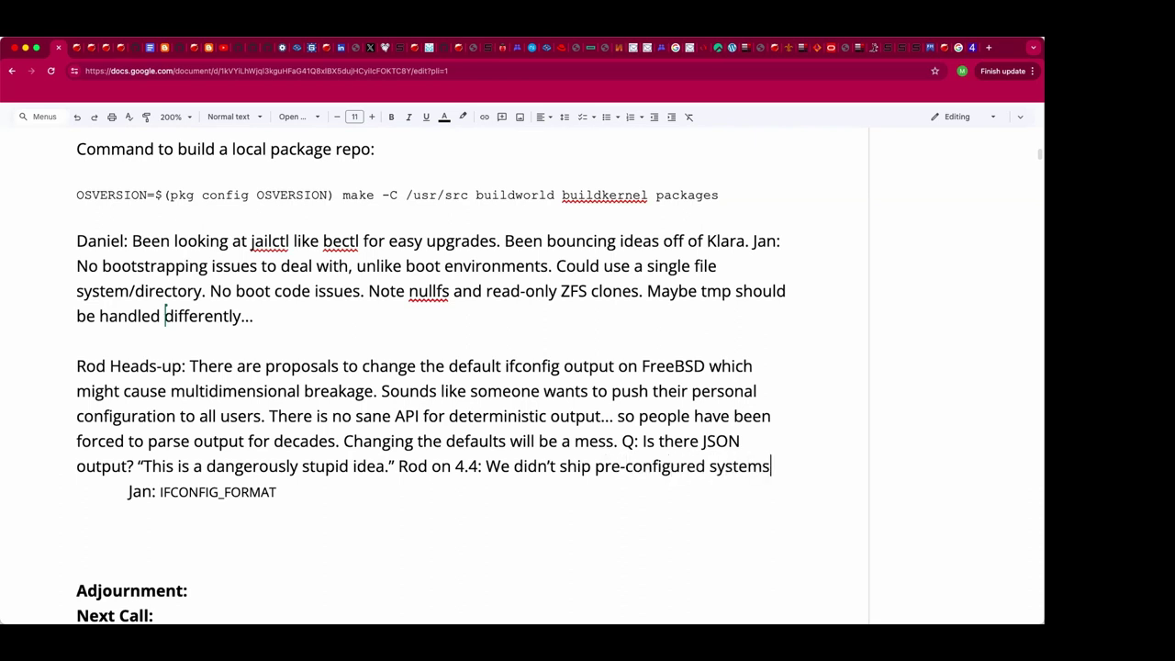
{"action": "type", "text": "!"}
{"action": "left_click", "coordinate": [451, 466]}
{"action": "key", "text": "Right"}
{"action": "key", "text": "Right"}
{"action": "key", "text": "Right"}
{"action": "type", "text": "BSD import"}
Step: Append 'The ifconfig format has not changed in 15+ years.' to the note
{"action": "left_click", "coordinate": [141, 491]}
{"action": "type", "text": "The ifocn"}
{"action": "type", "text": "fig for"}
{"action": "key", "text": "BackSpace"}
{"action": "key", "text": "BackSpace"}
{"action": "key", "text": "BackSpace"}
{"action": "key", "text": "BackSpace"}
{"action": "key", "text": "BackSpace"}
{"action": "key", "text": "BackSpace"}
{"action": "key", "text": "BackSpace"}
{"action": "key", "text": "BackSpace"}
{"action": "key", "text": "BackSpace"}
{"action": "key", "text": "BackSpace"}
{"action": "type", "text": "config format has not chnage"}
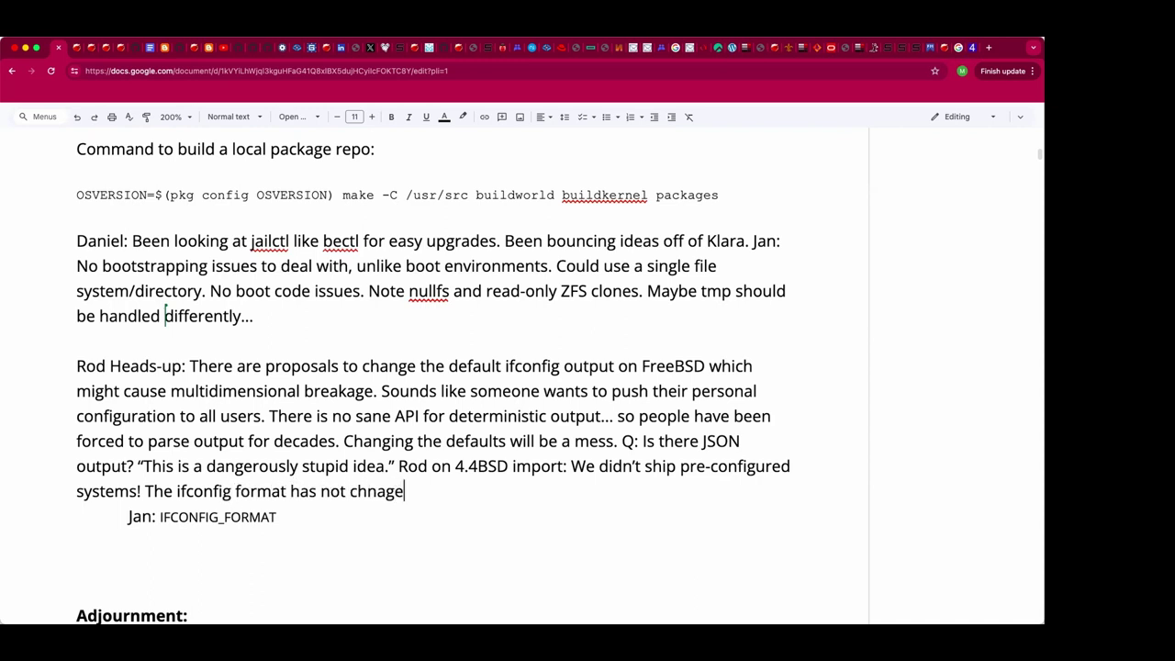
{"action": "key", "text": "BackSpace"}
{"action": "key", "text": "BackSpace"}
{"action": "key", "text": "BackSpace"}
{"action": "type", "text": "anged in 15"}
{"action": "type", "text": " year"}
{"action": "key", "text": "BackSpace"}
{"action": "key", "text": "BackSpace"}
{"action": "key", "text": "BackSpace"}
{"action": "key", "text": "BackSpace"}
{"action": "key", "text": "BackSpace"}
{"action": "type", "text": "+ years."}
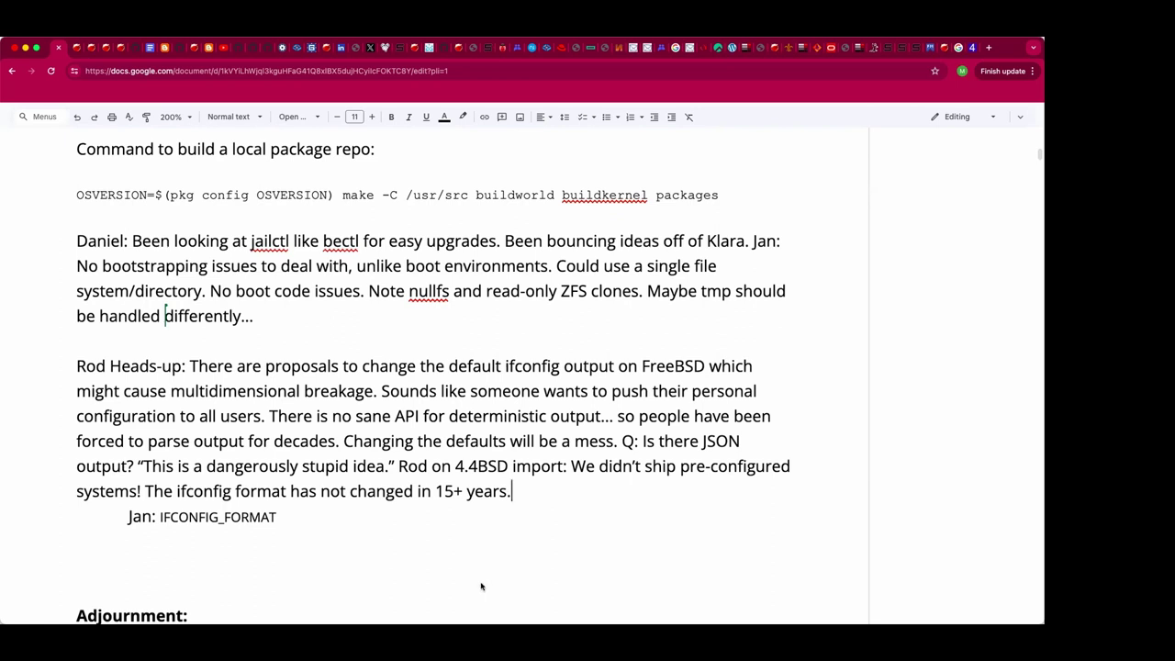
Step: Set the word IFCONFIG_FORMAT in the Courier font
{"action": "double_click", "coordinate": [161, 516]}
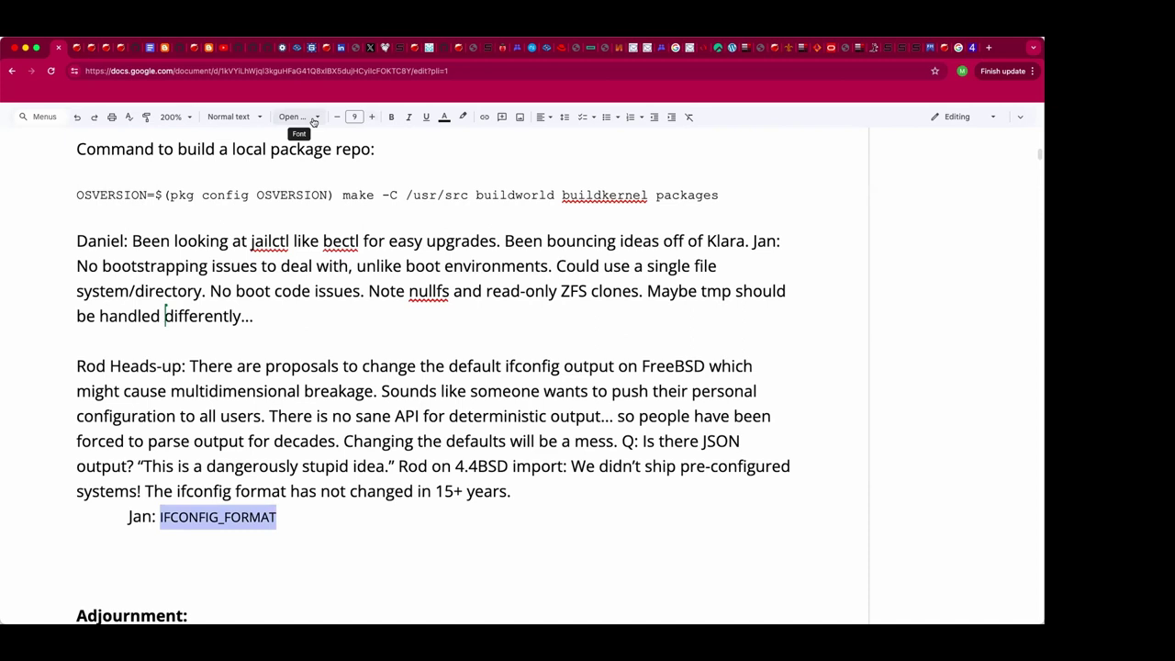
{"action": "left_click", "coordinate": [313, 117]}
{"action": "left_click", "coordinate": [325, 179]}
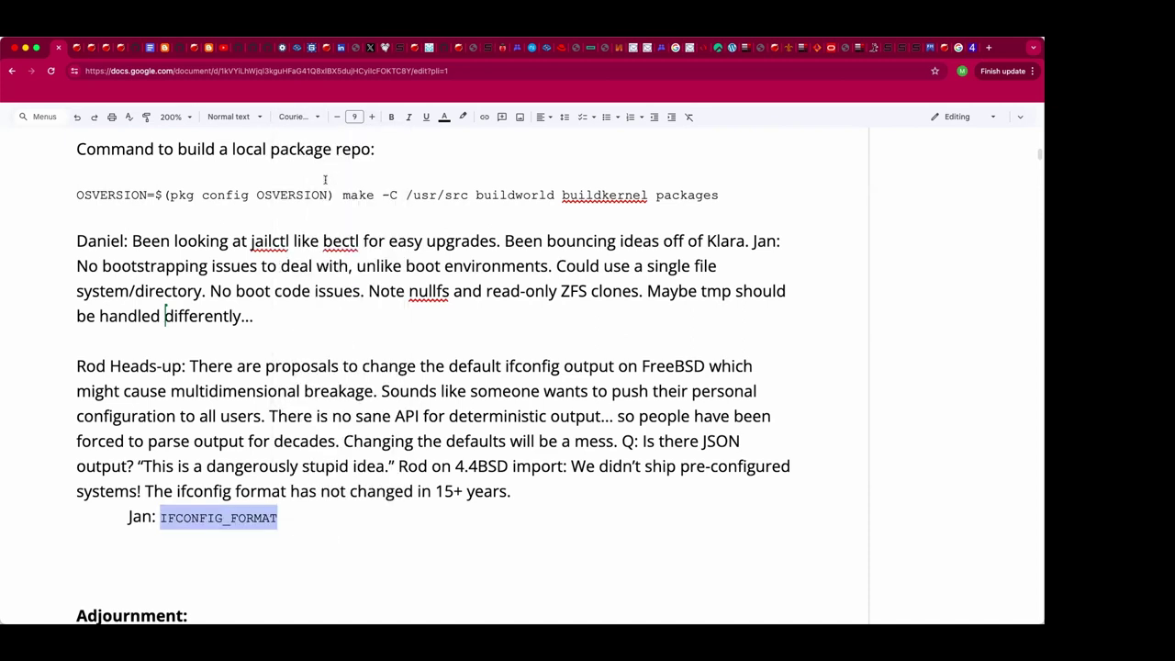
{"action": "left_click", "coordinate": [544, 491]}
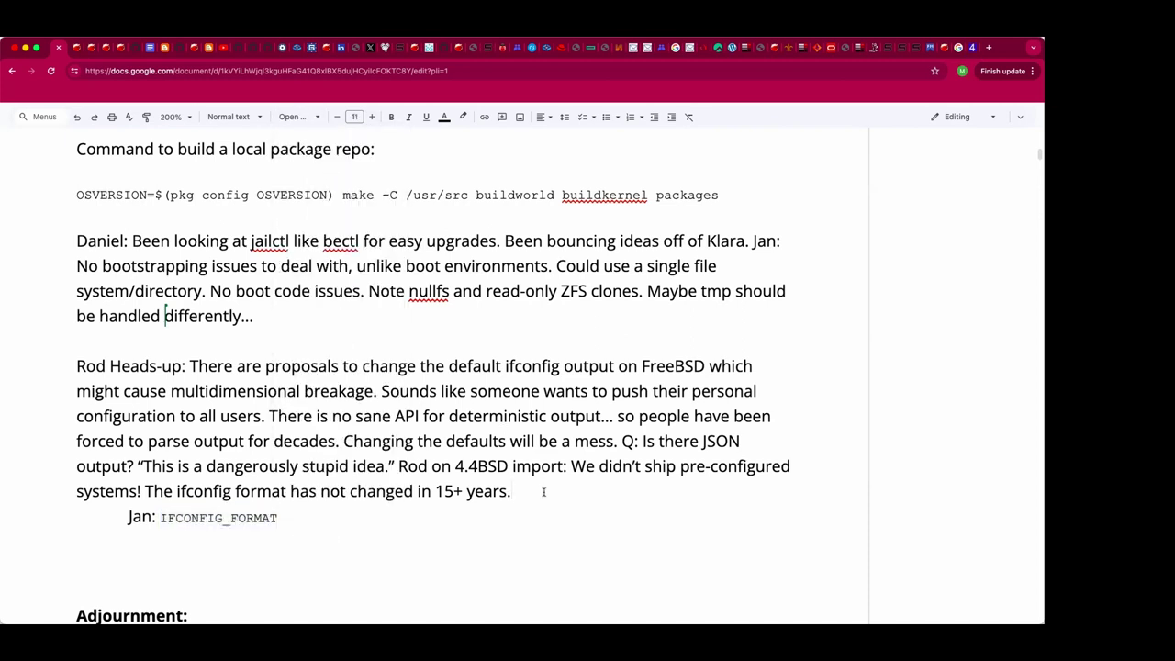
Step: Add the 'Just change this one thing.' quote, 'Needs version conditional handling.' and the 'log into that box' quote
{"action": "type", "text": "“Just change this one thing"}
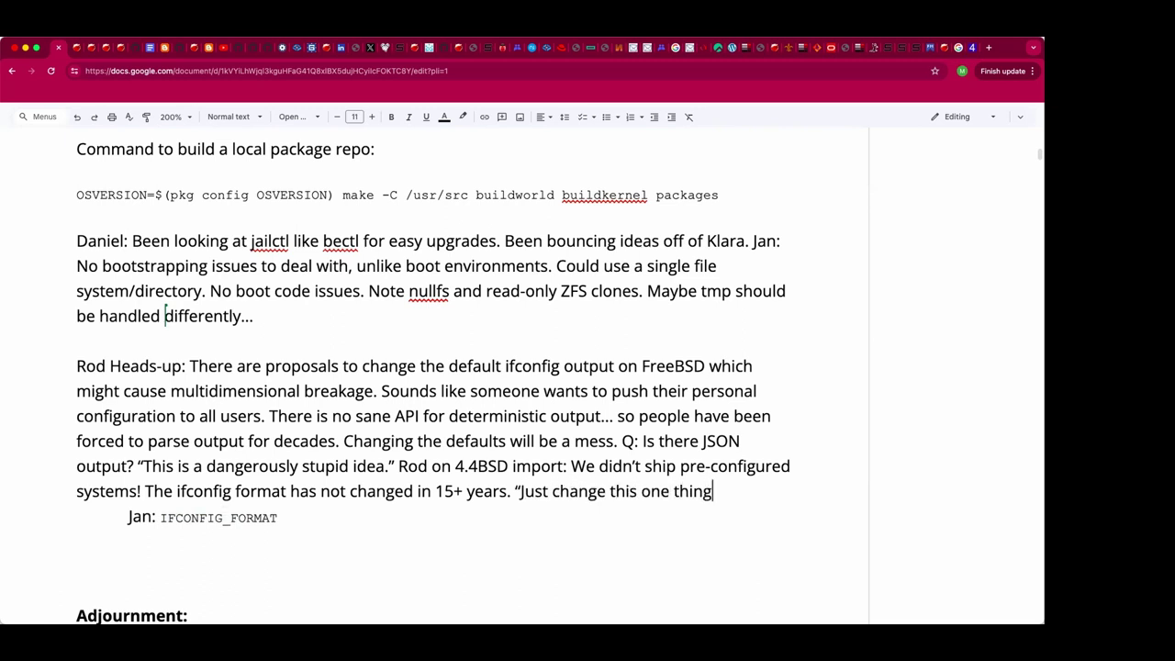
{"action": "type", "text": ".\" - breaks"}
{"action": "key", "text": "BackSpace"}
{"action": "key", "text": "BackSpace"}
{"action": "key", "text": "BackSpace"}
{"action": "key", "text": "BackSpace"}
{"action": "key", "text": "BackSpace"}
{"action": "key", "text": "BackSpace"}
{"action": "type", "text": "Needs"}
{"action": "type", "text": "vers"}
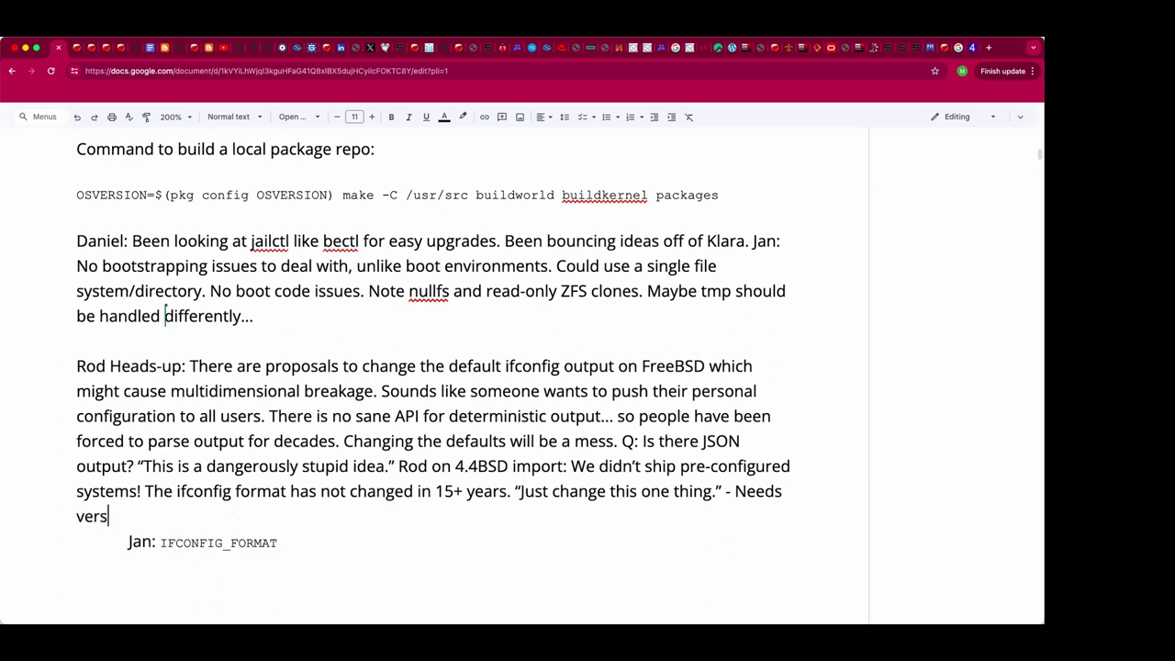
{"action": "type", "text": "ion conditional"}
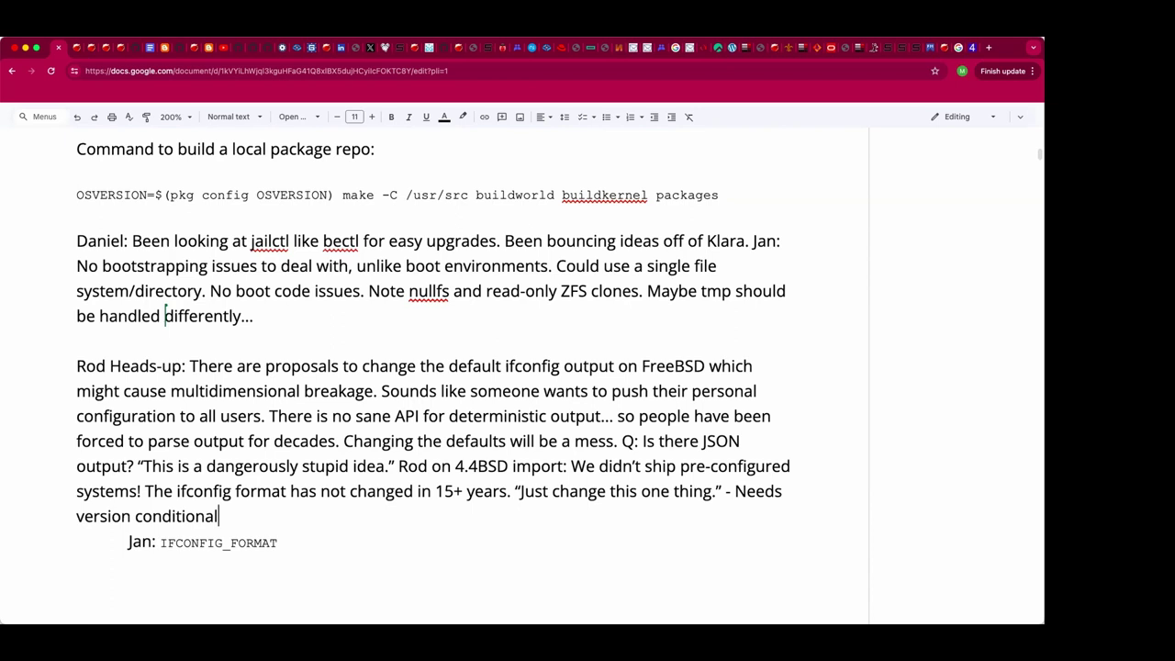
{"action": "type", "text": "s"}
{"action": "key", "text": "BackSpace"}
{"action": "type", "text": "handling"}
{"action": "type", "text": ". "}
{"action": "type", "text": "\"I'"}
{"action": "type", "text": "d change that if "}
{"action": "type", "text": "I could still l"}
{"action": "type", "text": "og into that box"}
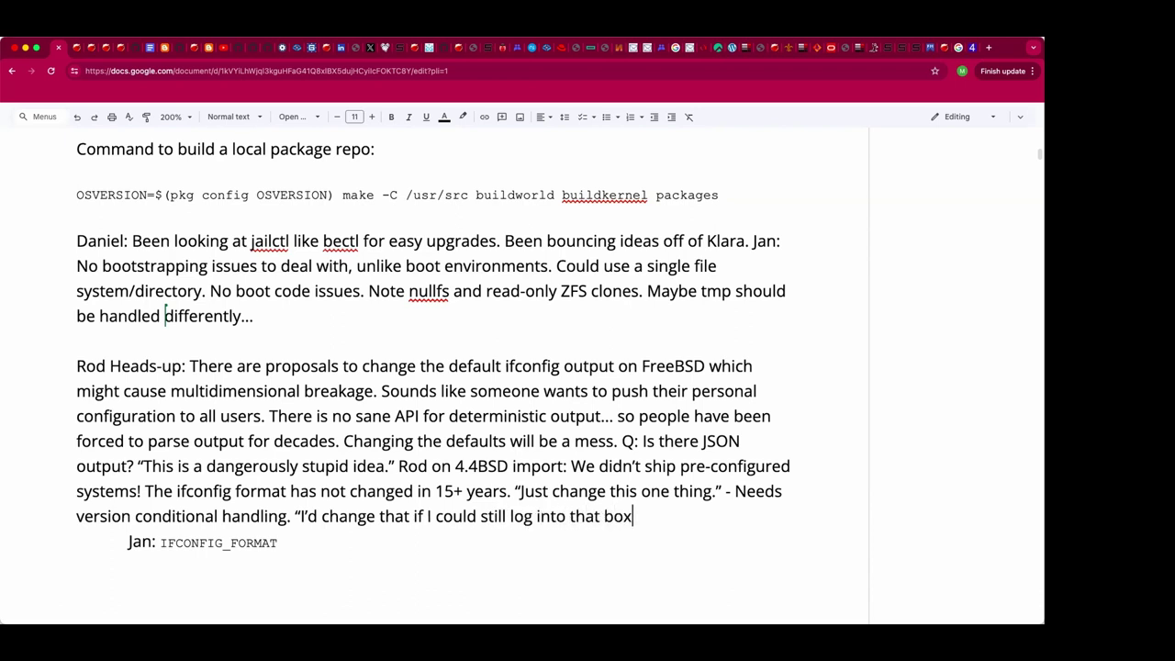
{"action": "type", "text": ".\""}
Step: Add an indented quote: 'The people who propose these changes are probably NOT running large systems in production.'
{"action": "double_click", "coordinate": [709, 518]}
{"action": "left_click", "coordinate": [709, 518]}
{"action": "key", "text": "Return"}
{"action": "key", "text": "Tab"}
{"action": "type", "text": "\"The people who propose these chnages"}
{"action": "key", "text": "BackSpace"}
{"action": "key", "text": "BackSpace"}
{"action": "key", "text": "BackSpace"}
{"action": "key", "text": "BackSpace"}
{"action": "key", "text": "BackSpace"}
{"action": "type", "text": "ages"}
{"action": "key", "text": "BackSpace"}
{"action": "key", "text": "BackSpace"}
{"action": "key", "text": "BackSpace"}
{"action": "type", "text": "nges are probably NOT runnin"}
{"action": "key", "text": "BackSpace"}
{"action": "type", "text": "ing large systems in p"}
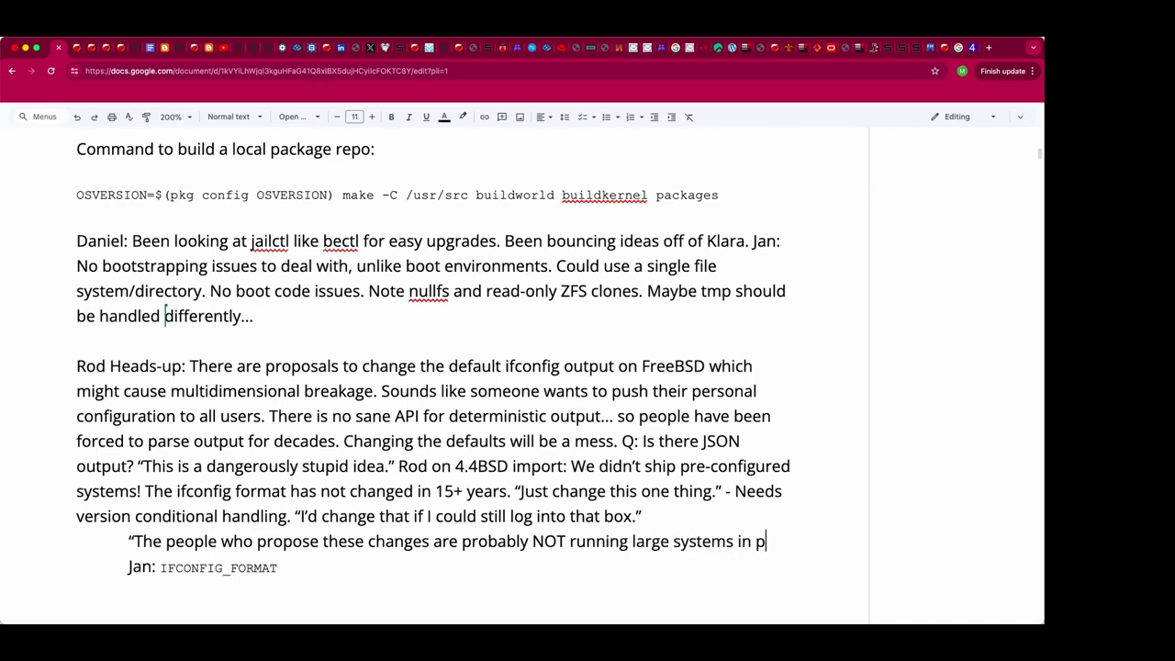
{"action": "type", "text": "roduction.\""}
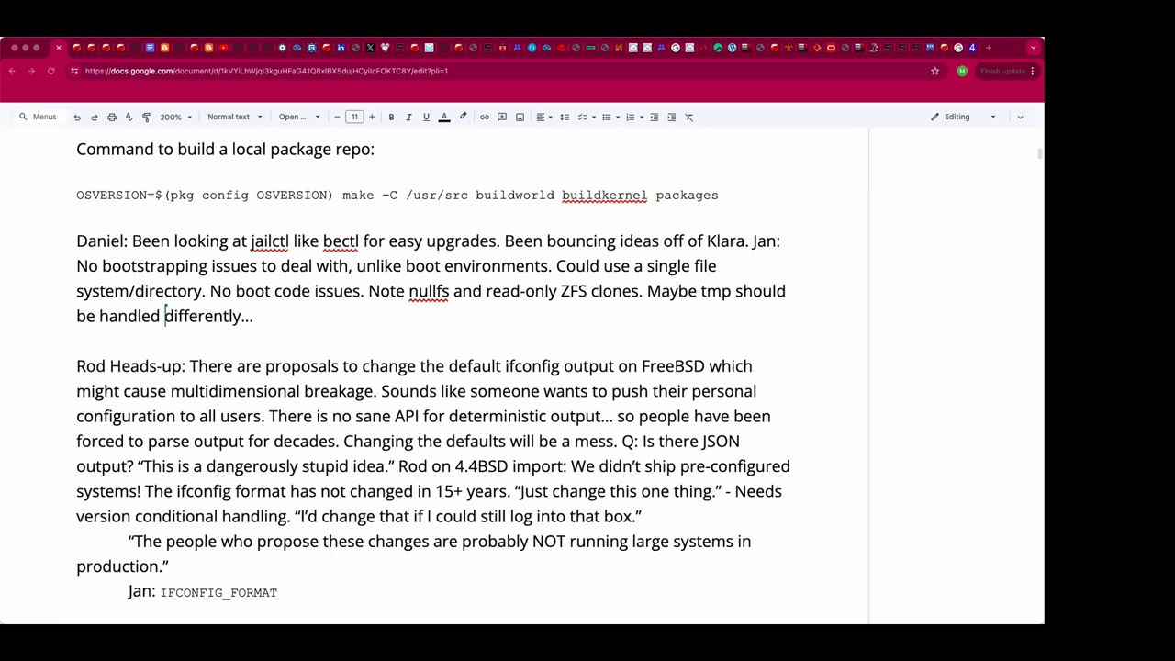
Step: Paste the GitHub pull/1216 URL as a link below the reply line and open its page
{"action": "scroll", "coordinate": [319, 268], "scroll_direction": "down", "scroll_amount": 2}
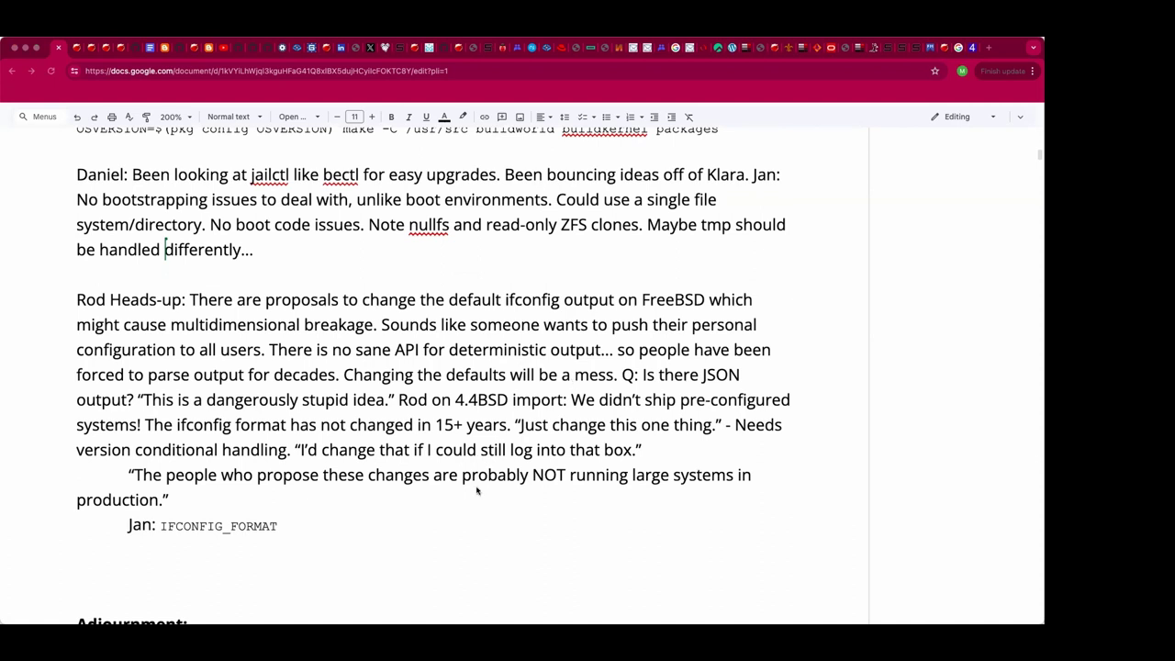
{"action": "scroll", "coordinate": [470, 502], "scroll_direction": "up", "scroll_amount": 1}
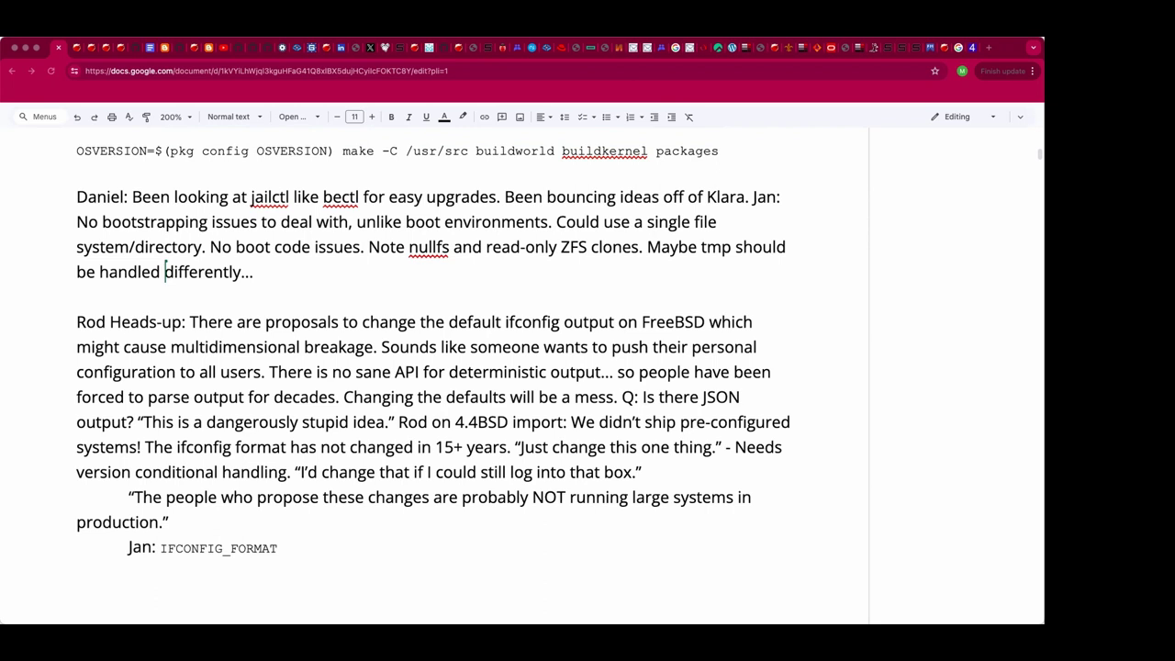
{"action": "left_click", "coordinate": [207, 571]}
{"action": "left_click", "coordinate": [207, 571]}
{"action": "type", "text": "https://github.com/freebsd/freebsd-src/pull/1216"}
{"action": "key", "text": "Return"}
{"action": "key", "text": "Return"}
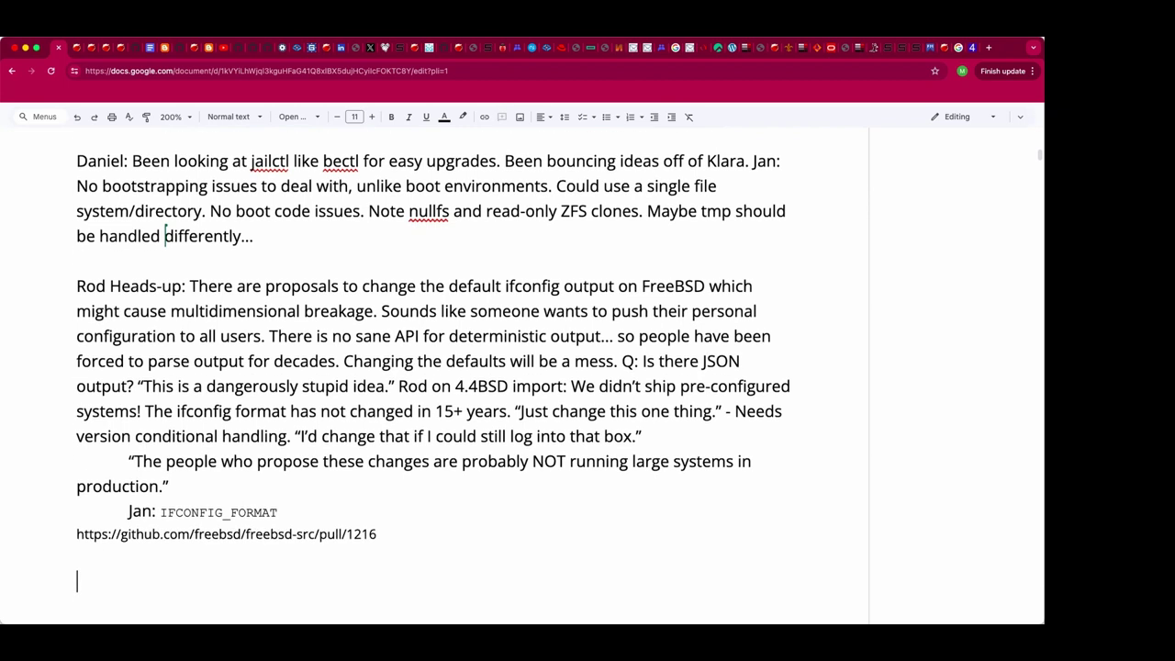
{"action": "key", "text": "BackSpace"}
{"action": "key", "text": "BackSpace"}
{"action": "key", "text": "Return"}
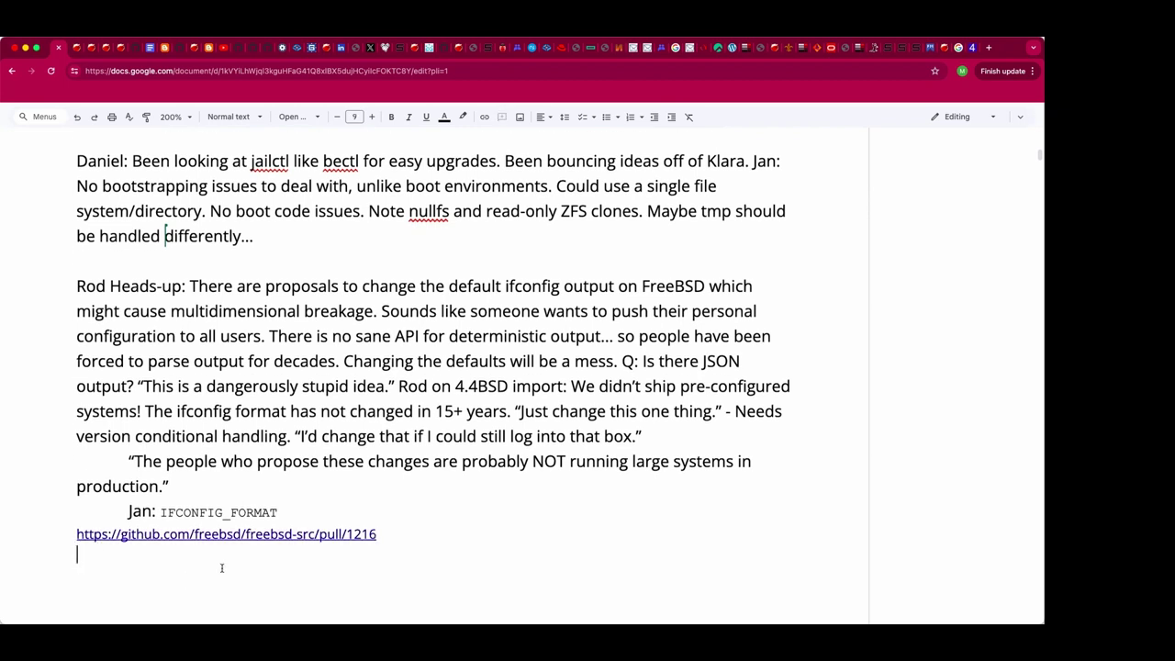
{"action": "left_click", "coordinate": [241, 535]}
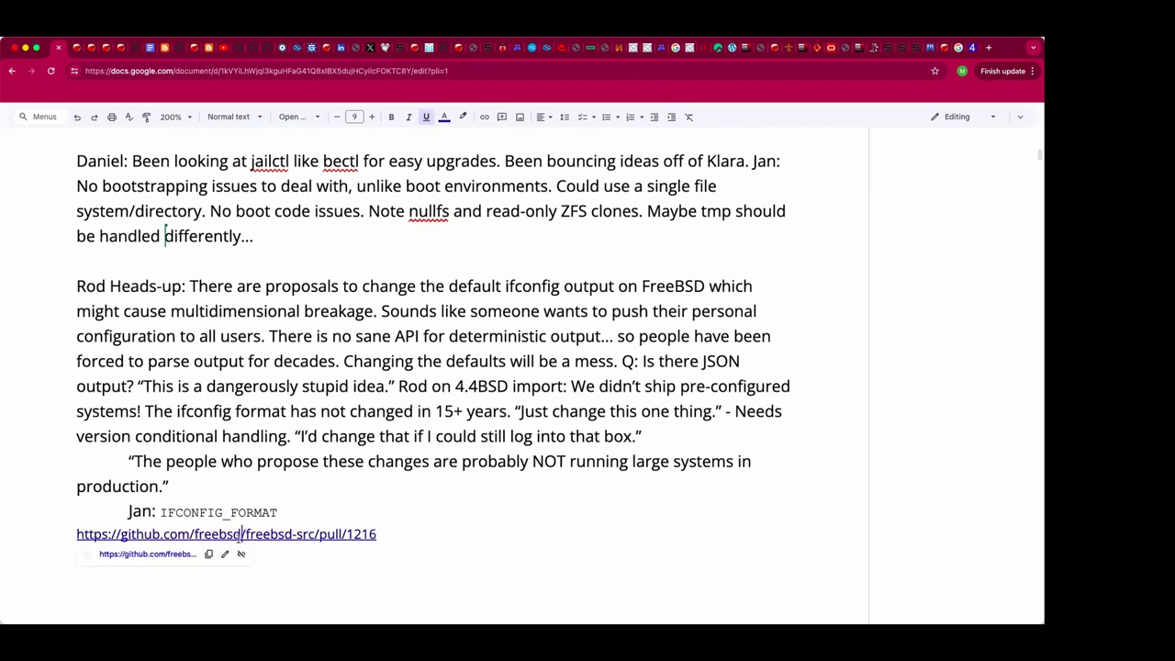
{"action": "left_click", "coordinate": [150, 554]}
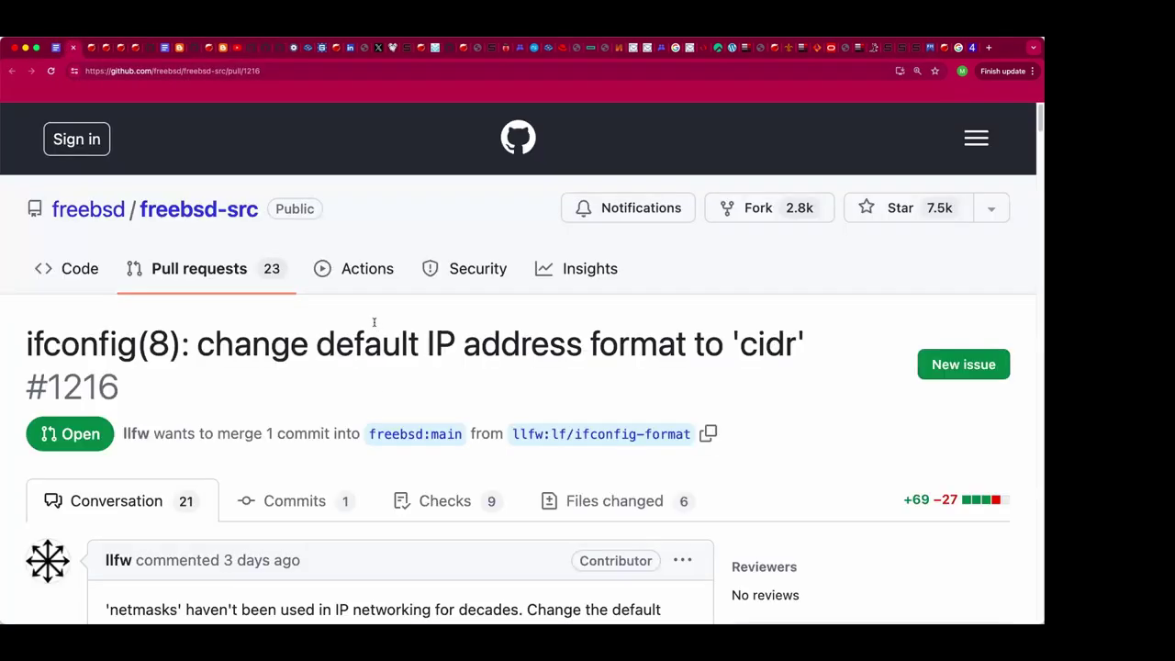
Step: Scroll through the conversation on ifconfig cidr pull request #1216
{"action": "scroll", "coordinate": [374, 321], "scroll_direction": "down", "scroll_amount": 3}
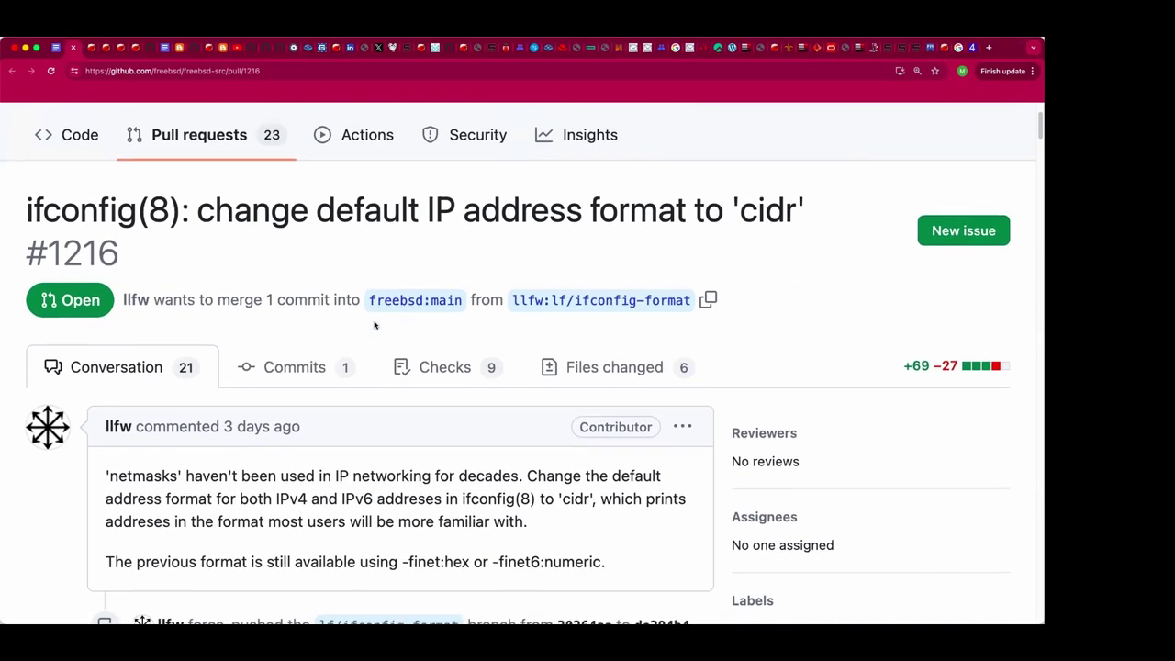
{"action": "scroll", "coordinate": [337, 212], "scroll_direction": "down", "scroll_amount": 1}
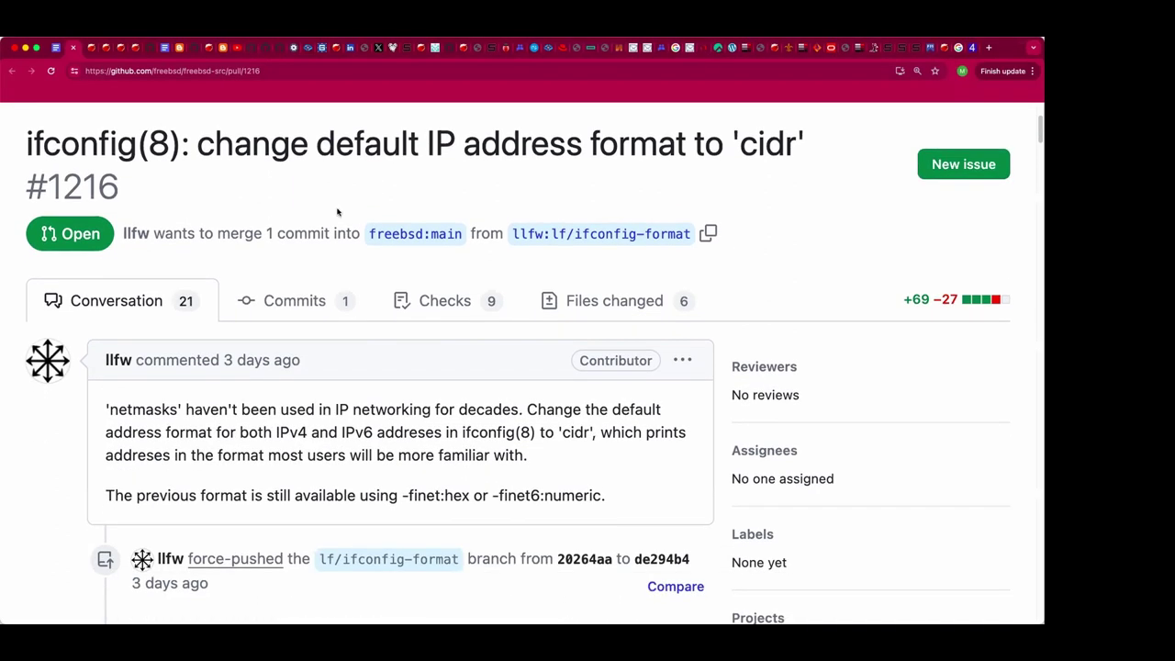
{"action": "scroll", "coordinate": [336, 212], "scroll_direction": "down", "scroll_amount": 1}
{"action": "scroll", "coordinate": [337, 211], "scroll_direction": "down", "scroll_amount": 4}
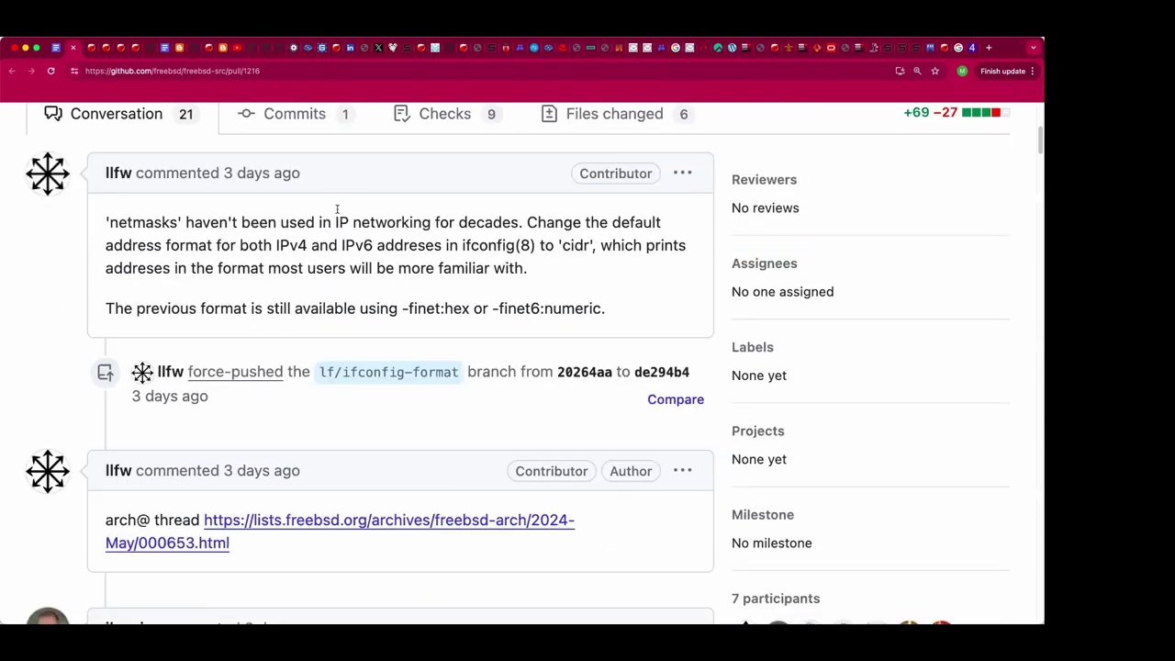
{"action": "scroll", "coordinate": [337, 209], "scroll_direction": "down", "scroll_amount": 3}
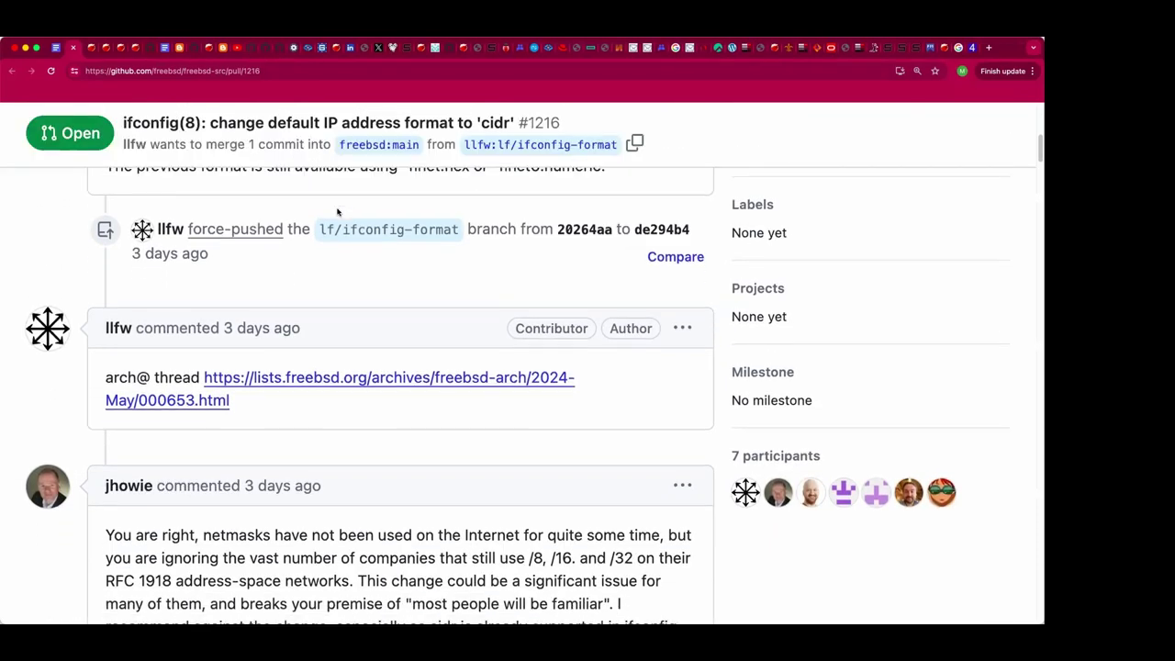
{"action": "scroll", "coordinate": [336, 213], "scroll_direction": "up", "scroll_amount": 20}
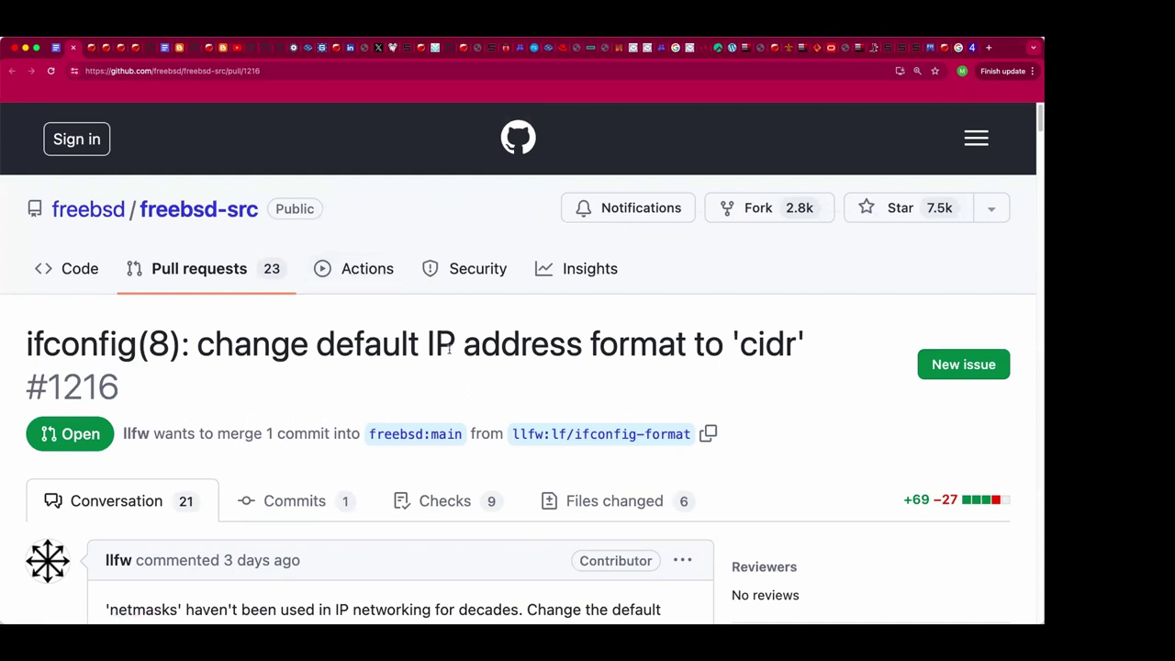
{"action": "scroll", "coordinate": [448, 349], "scroll_direction": "down", "scroll_amount": 1}
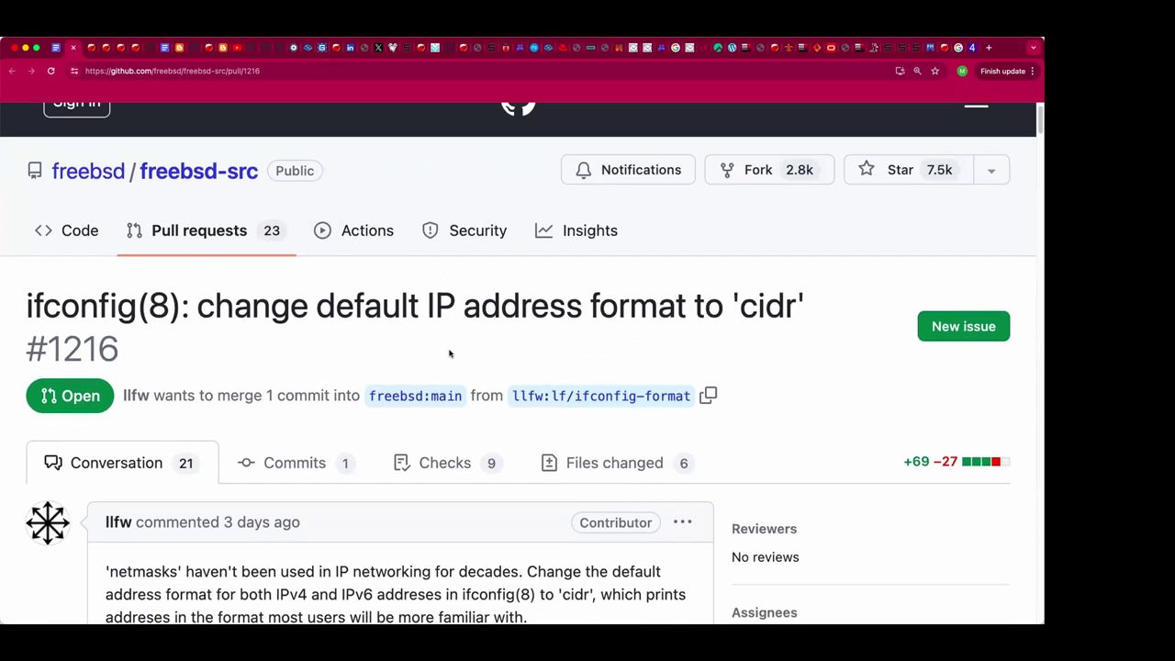
{"action": "scroll", "coordinate": [449, 353], "scroll_direction": "down", "scroll_amount": 12}
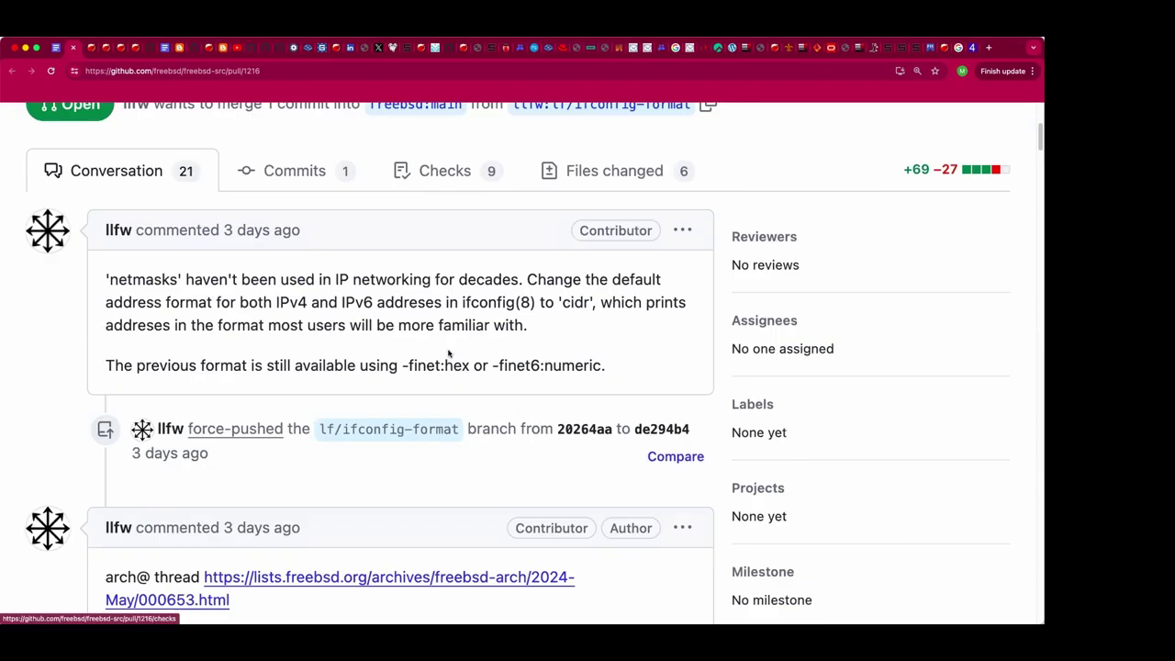
{"action": "scroll", "coordinate": [449, 353], "scroll_direction": "down", "scroll_amount": 6}
{"action": "scroll", "coordinate": [449, 354], "scroll_direction": "up", "scroll_amount": 20}
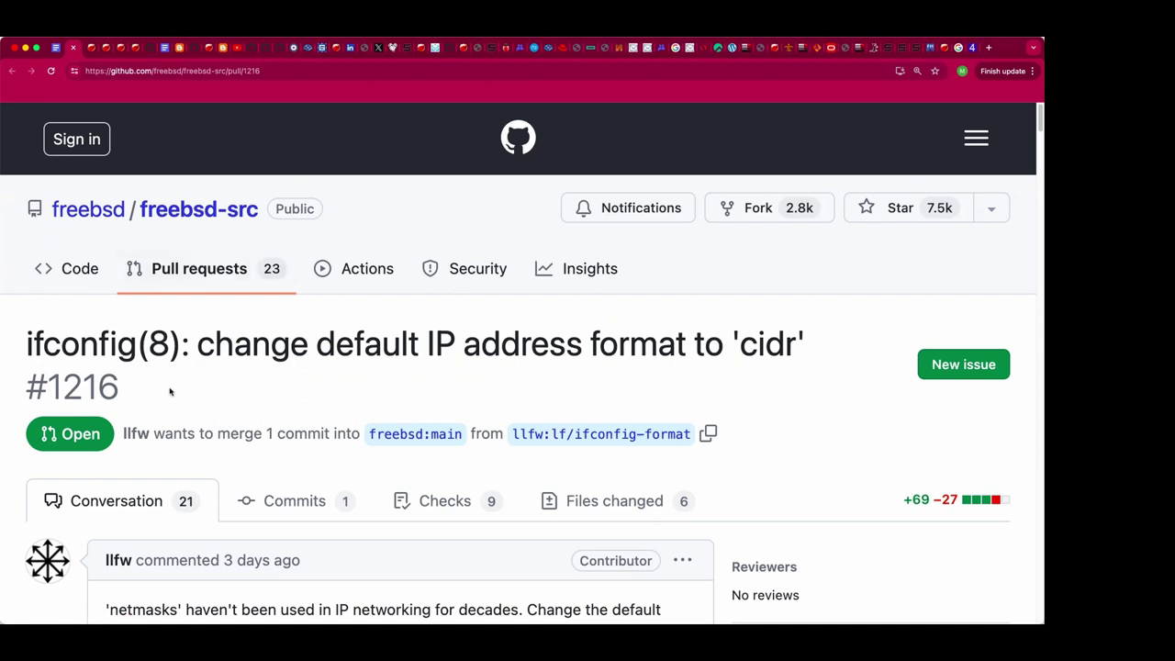
Step: Go to the tab with the IFCONFIG_FORMAT export comment and select its URL
{"action": "left_click", "coordinate": [89, 51]}
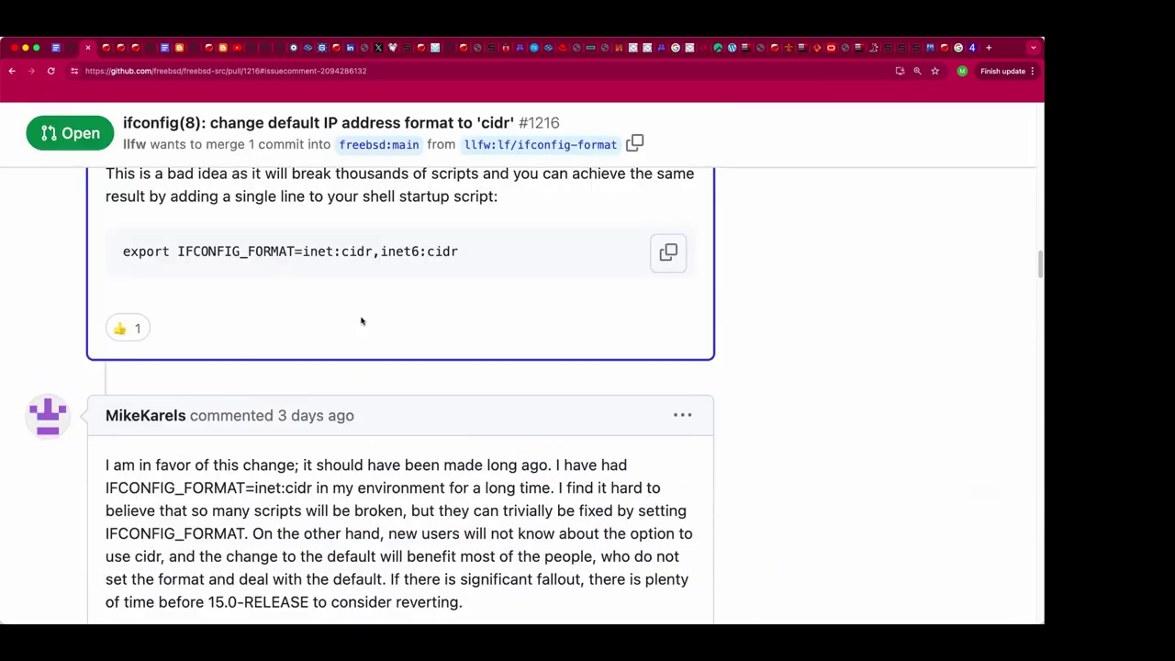
{"action": "scroll", "coordinate": [401, 317], "scroll_direction": "up", "scroll_amount": 1}
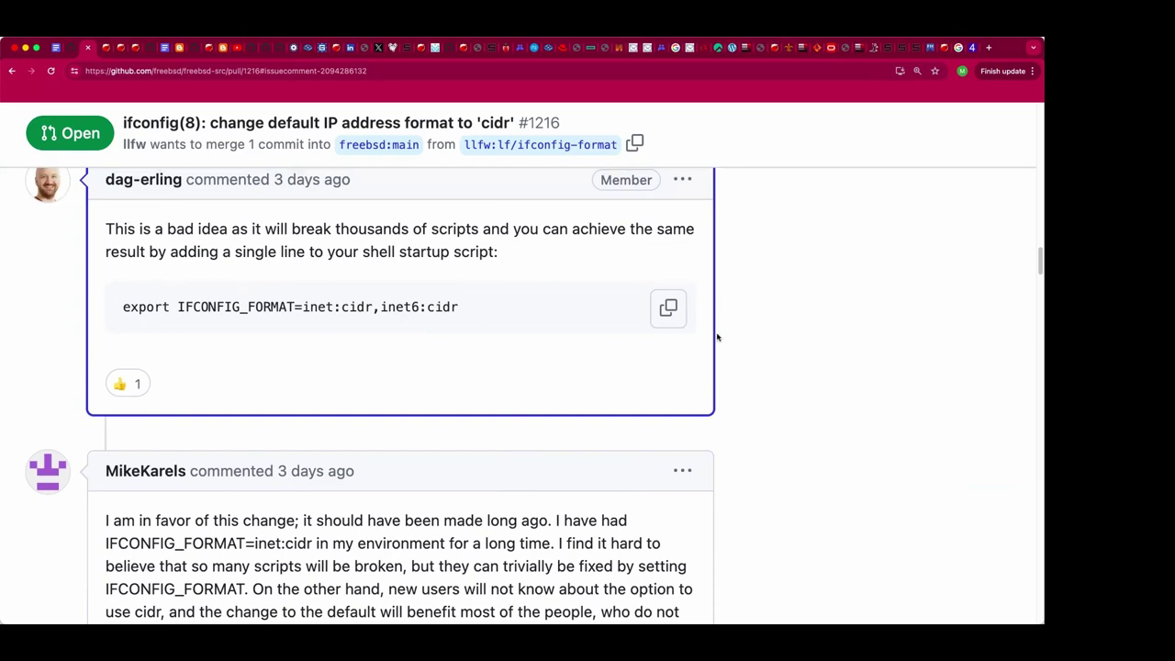
{"action": "scroll", "coordinate": [718, 338], "scroll_direction": "up", "scroll_amount": 1}
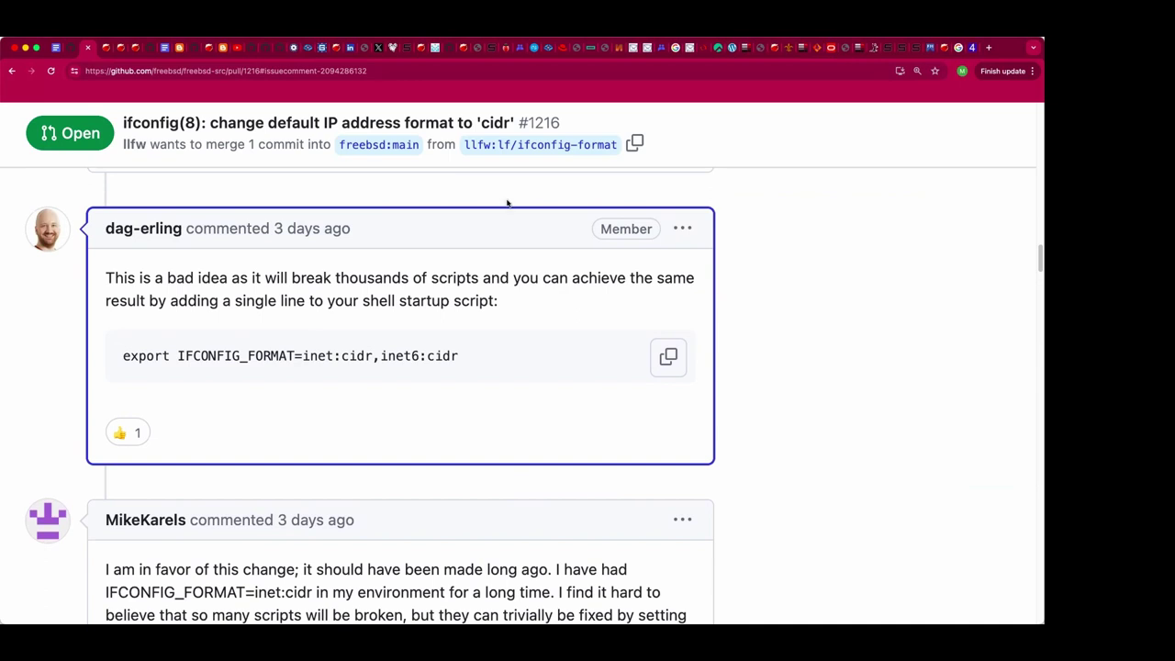
{"action": "left_click", "coordinate": [314, 70]}
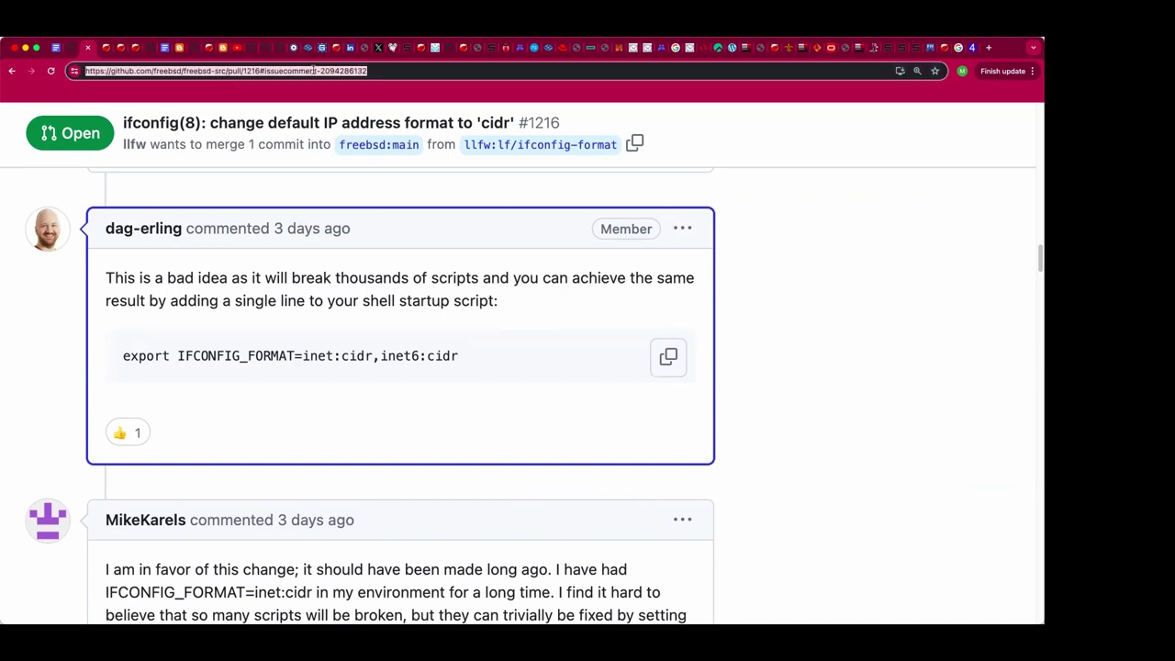
Step: Copy the comment URL and add an indented 'des@ on this:' line in the notes
{"action": "type", "text": "https://github.com/freebsd/freebsd-src/pull/1216"}
{"action": "key", "text": "Return"}
{"action": "key", "text": "ctrl+shift+Tab"}
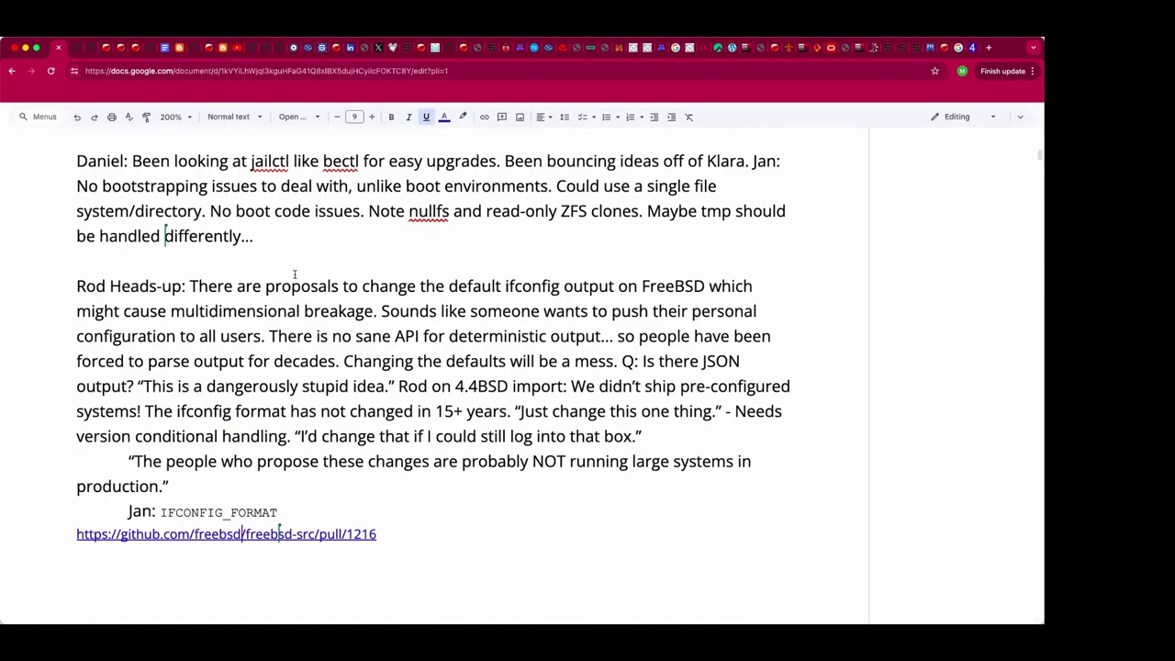
{"action": "left_click", "coordinate": [335, 551]}
{"action": "key", "text": "Tab"}
{"action": "type", "text": "des@ on this"}
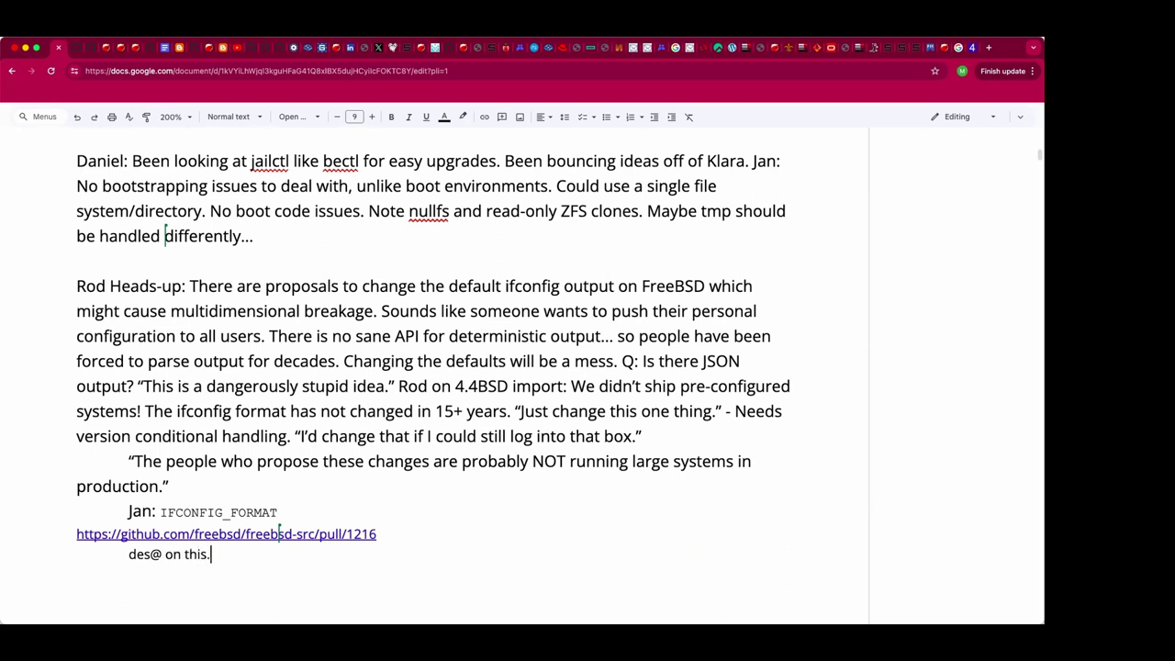
{"action": "type", "text": ":"}
Step: Link the words 'on this' to the copied pull request comment URL
{"action": "key", "text": "Left"}
{"action": "key", "text": "shift+Left"}
{"action": "key", "text": "shift+Left"}
{"action": "key", "text": "shift+Left"}
{"action": "key", "text": "shift+Left"}
{"action": "key", "text": "shift+Left"}
{"action": "key", "text": "shift+Left"}
{"action": "key", "text": "shift+Left"}
{"action": "key", "text": "ctrl+k"}
{"action": "key", "text": "ctrl+v"}
{"action": "key", "text": "Return"}
Step: Add a plain-formatted line 'The Pull Request' above the bare GitHub URL
{"action": "key", "text": "Up"}
{"action": "key", "text": "Up"}
{"action": "key", "text": "Return"}
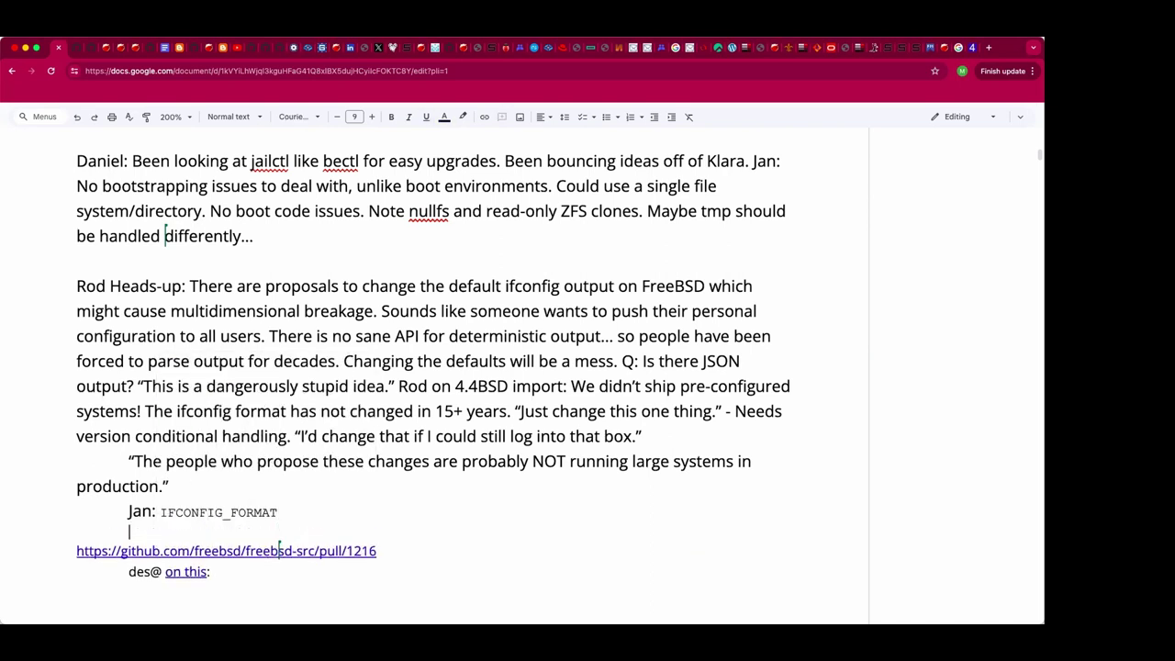
{"action": "type", "text": "The Pull Request"}
{"action": "key", "text": "shift+super+Left"}
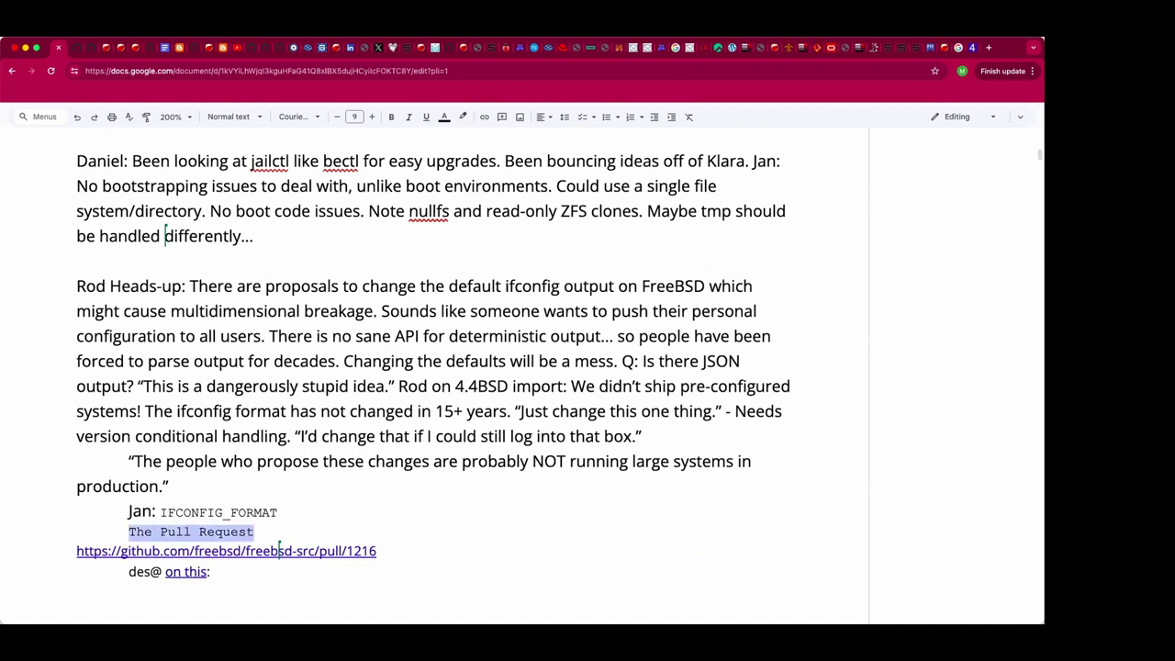
{"action": "key", "text": "super+backslash"}
Step: Replace the bare URL by linking 'Pull Request', and reset the des@ line formatting
{"action": "key", "text": "Down"}
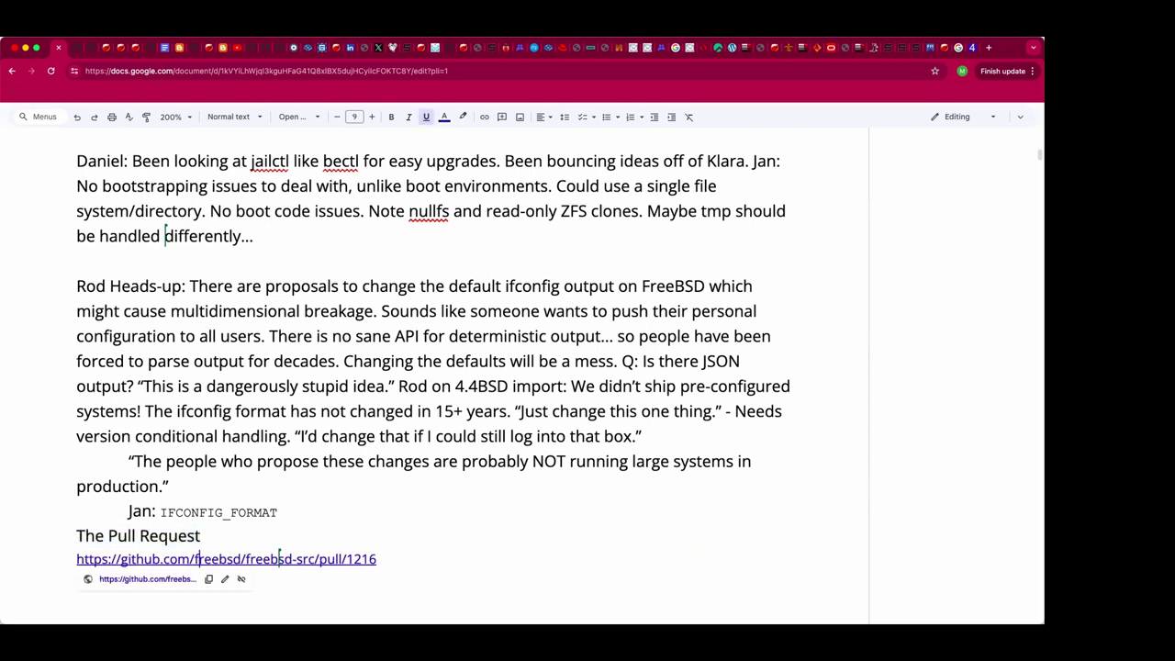
{"action": "key", "text": "shift+super+Right"}
{"action": "key", "text": "BackSpace"}
{"action": "key", "text": "Right"}
{"action": "key", "text": "Right"}
{"action": "key", "text": "Right"}
{"action": "key", "text": "Right"}
{"action": "key", "text": "shift+super+Right"}
{"action": "key", "text": "super+k"}
{"action": "key", "text": "super+v"}
{"action": "key", "text": "Return"}
{"action": "key", "text": "shift+super+Down"}
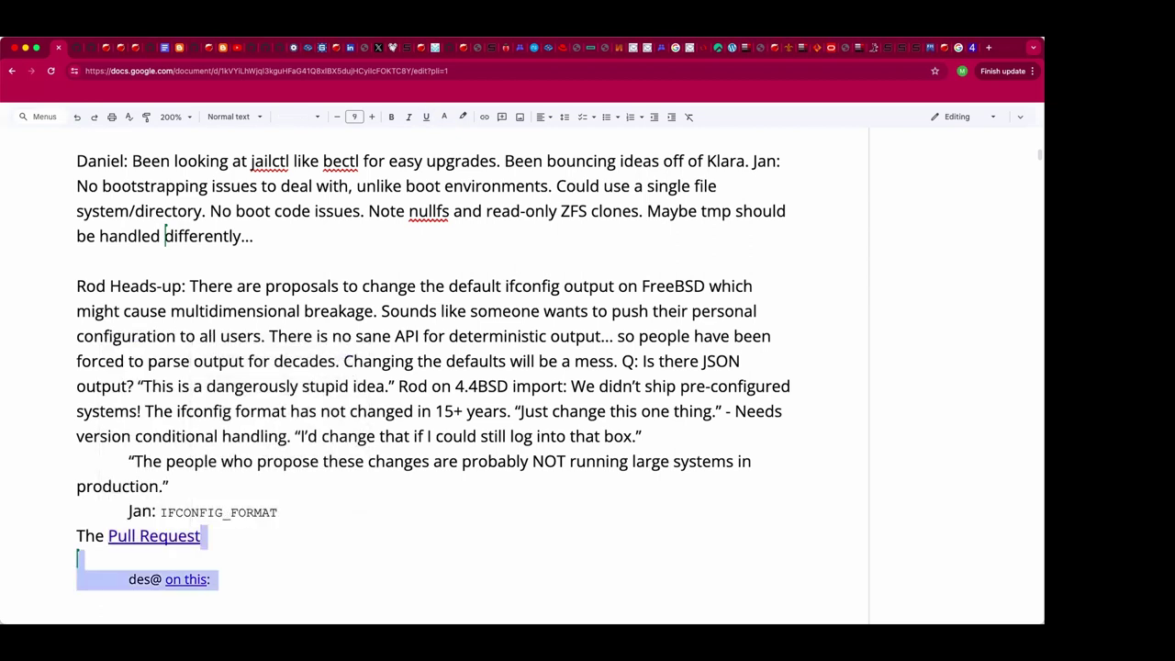
{"action": "key", "text": "super+backslash"}
{"action": "key", "text": "Up"}
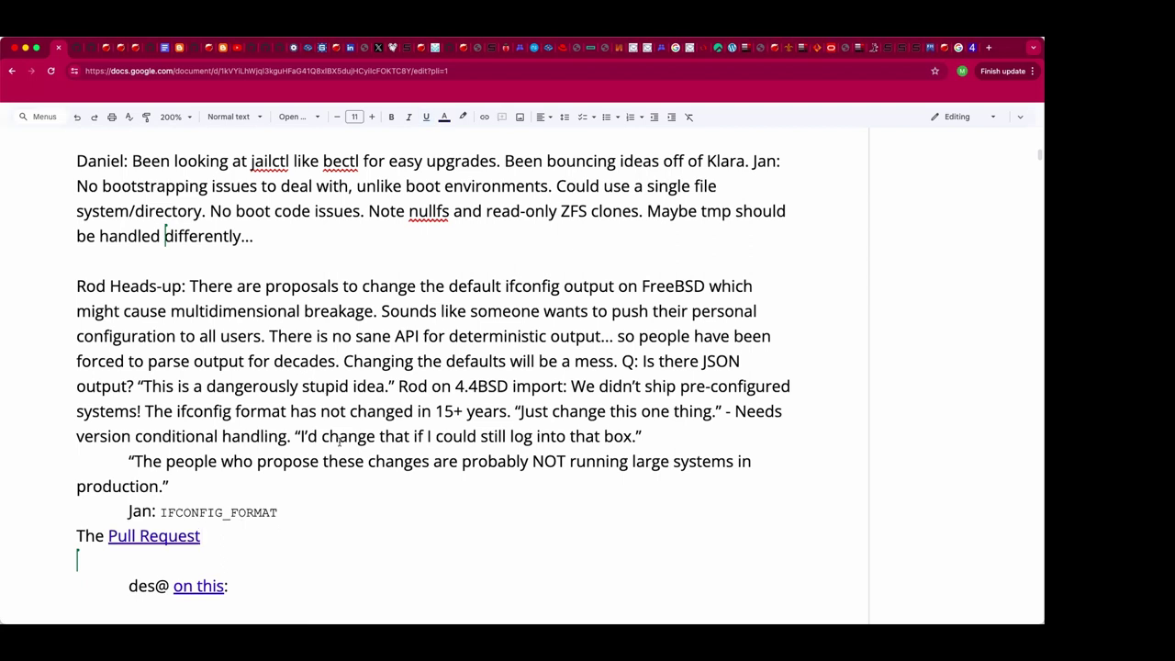
Step: Type the line 'Put it in /etc/login.conf or .profile...'
{"action": "type", "text": "Put it in /etc/loginconfg"}
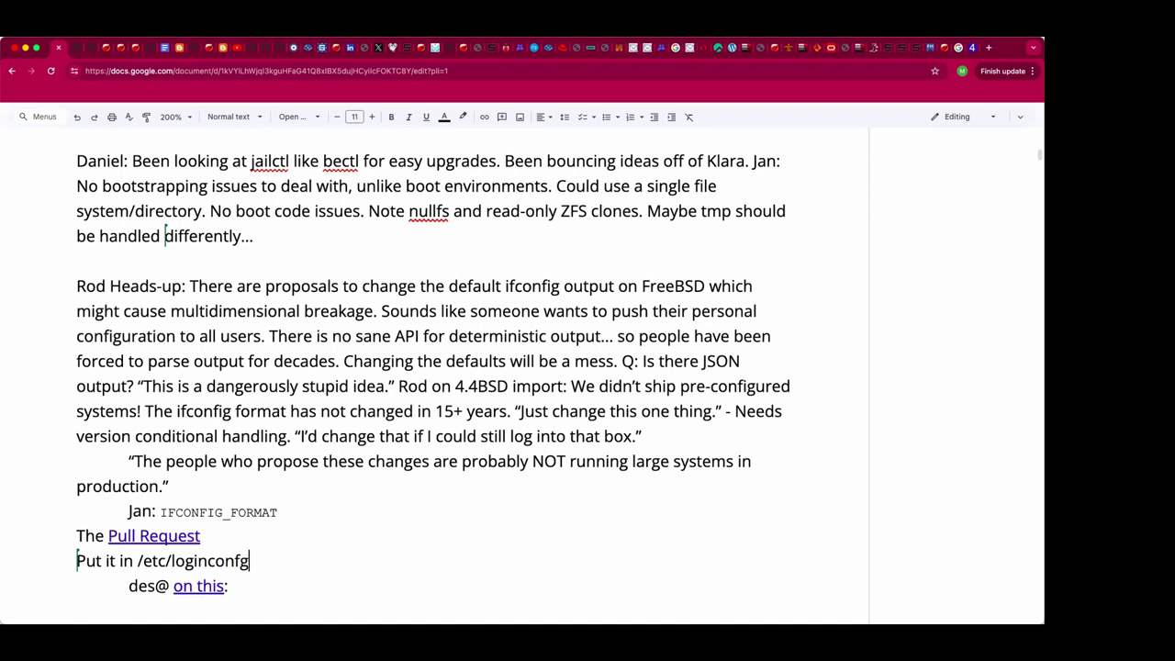
{"action": "key", "text": "BackSpace"}
{"action": "key", "text": "BackSpace"}
{"action": "key", "text": "BackSpace"}
{"action": "key", "text": "BackSpace"}
{"action": "type", "text": ".conf"}
{"action": "type", "text": " or sh"}
{"action": "key", "text": "BackSpace"}
{"action": "key", "text": "BackSpace"}
{"action": "type", "text": ".profile..."}
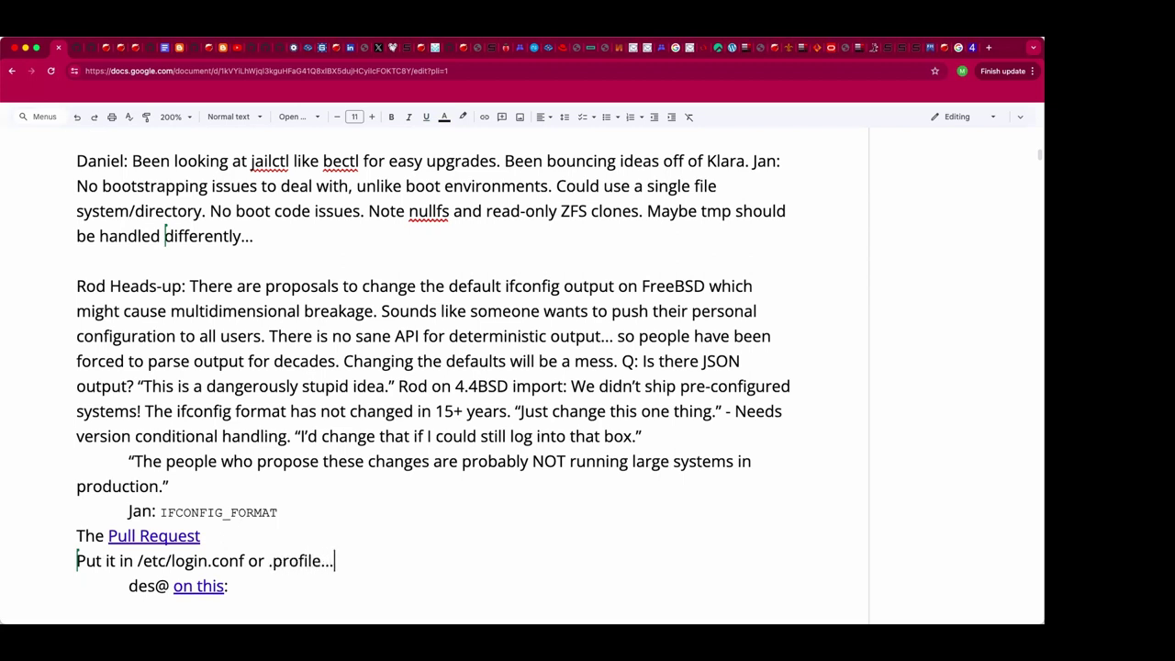
Step: Select the 'des@ on this:' line and bring up the GitHub pull request tab
{"action": "key", "text": "Down"}
{"action": "key", "text": "shift+Home"}
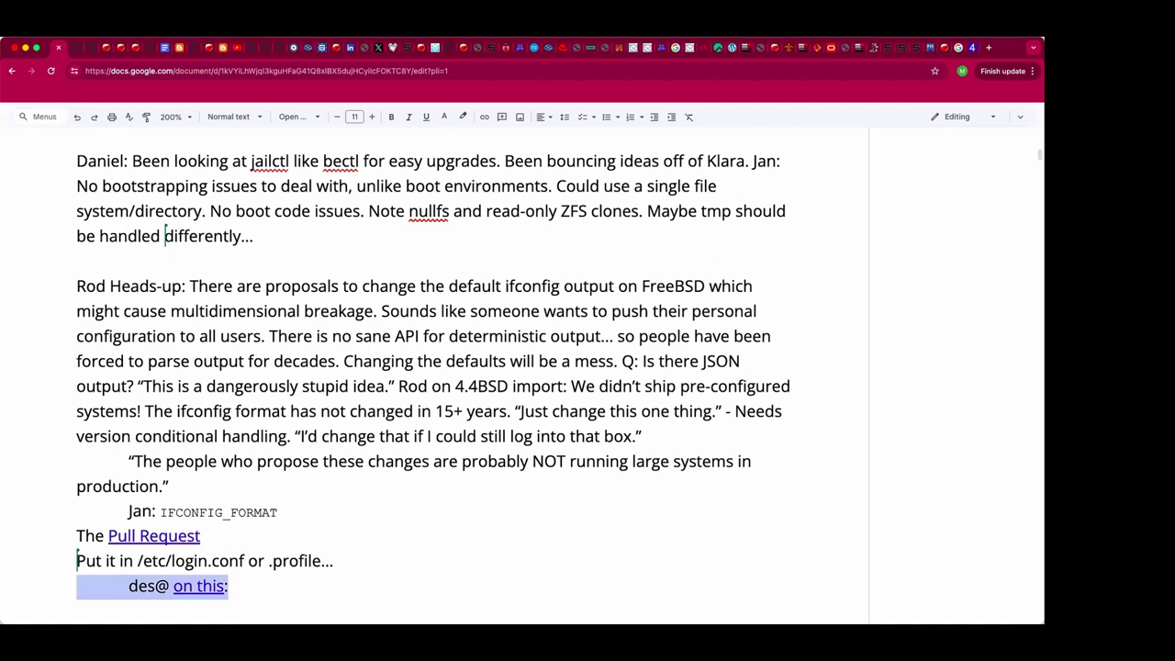
{"action": "scroll", "coordinate": [345, 239], "scroll_direction": "down", "scroll_amount": 2}
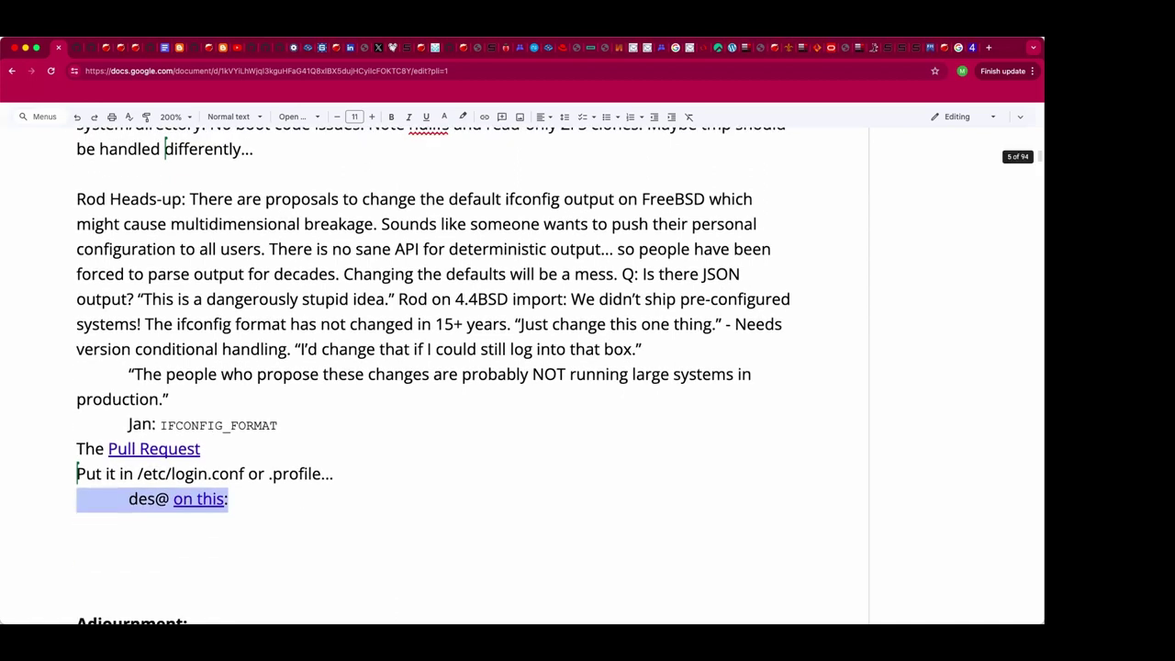
{"action": "key", "text": "ctrl+Tab"}
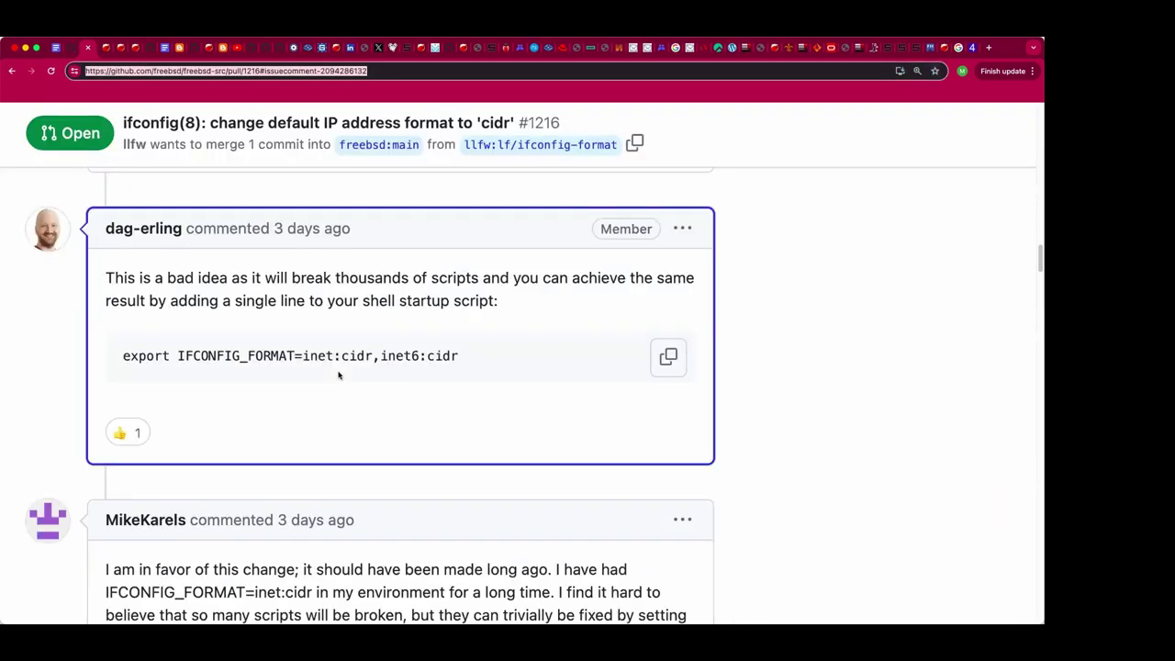
Step: Copy the reviewer's comment and its export IFCONFIG_FORMAT command, then return to the notes
{"action": "left_click_drag", "start_coordinate": [464, 357], "coordinate": [108, 282]}
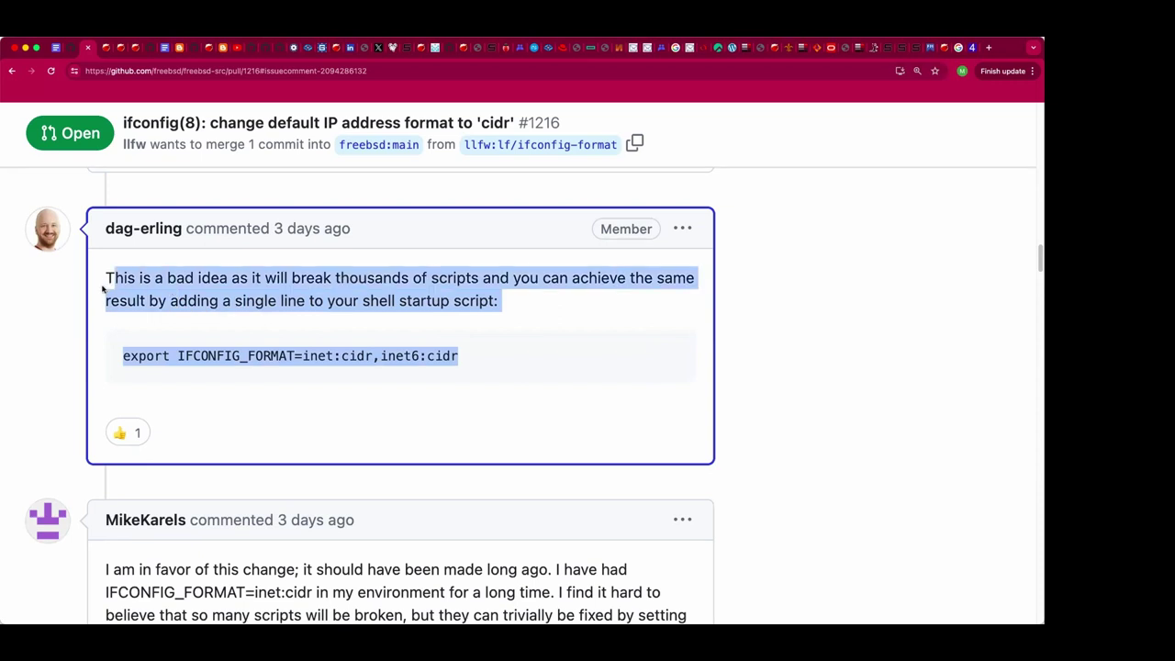
{"action": "left_click", "coordinate": [108, 276]}
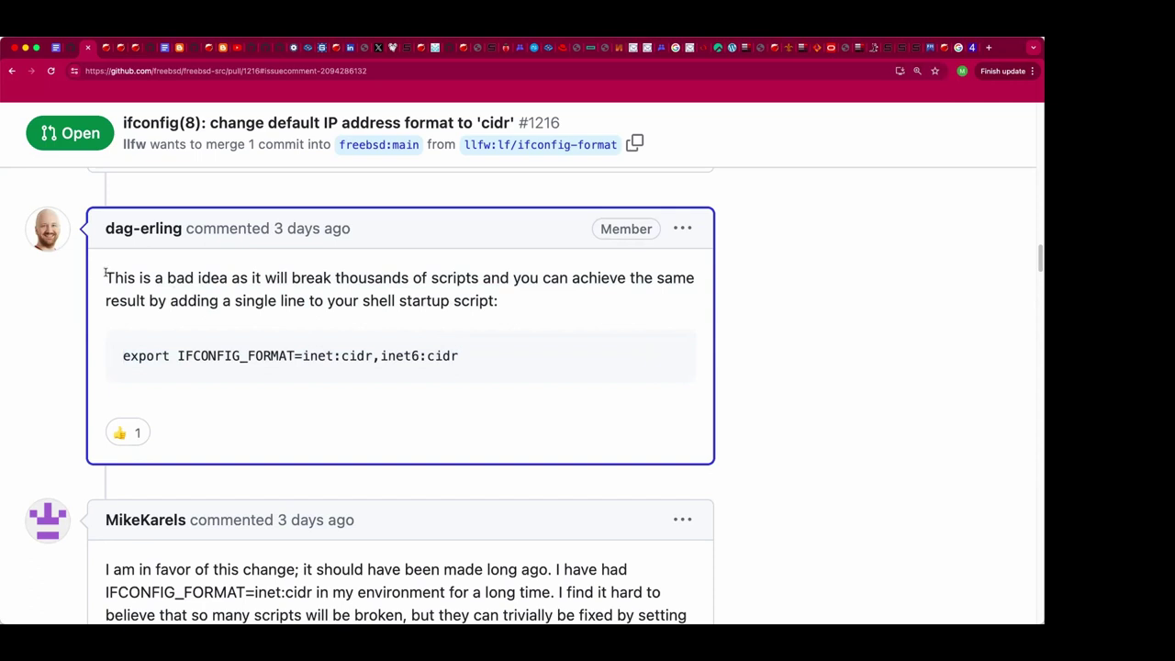
{"action": "left_click_drag", "start_coordinate": [108, 275], "coordinate": [509, 382]}
{"action": "key", "text": "super+c"}
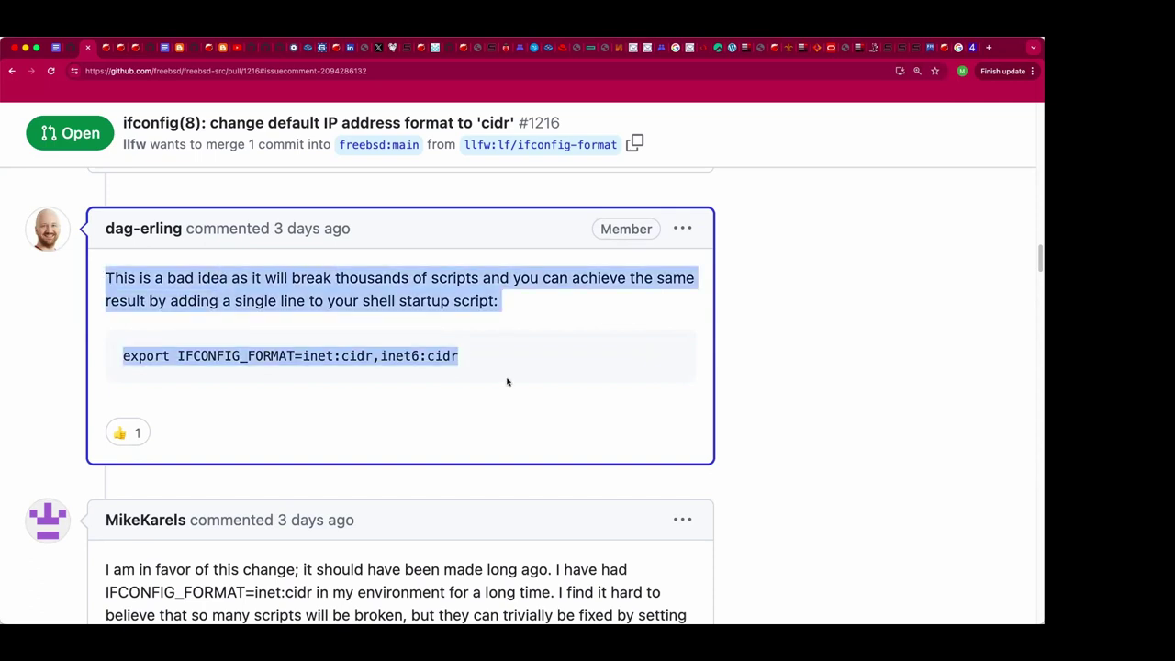
{"action": "key", "text": "ctrl+shift+Tab"}
{"action": "key", "text": "ctrl+shift+Tab"}
Step: Paste the reviewer comment after 'des@ on this:', tidying blank lines and the stray quote
{"action": "scroll", "coordinate": [404, 396], "scroll_direction": "down", "scroll_amount": 3}
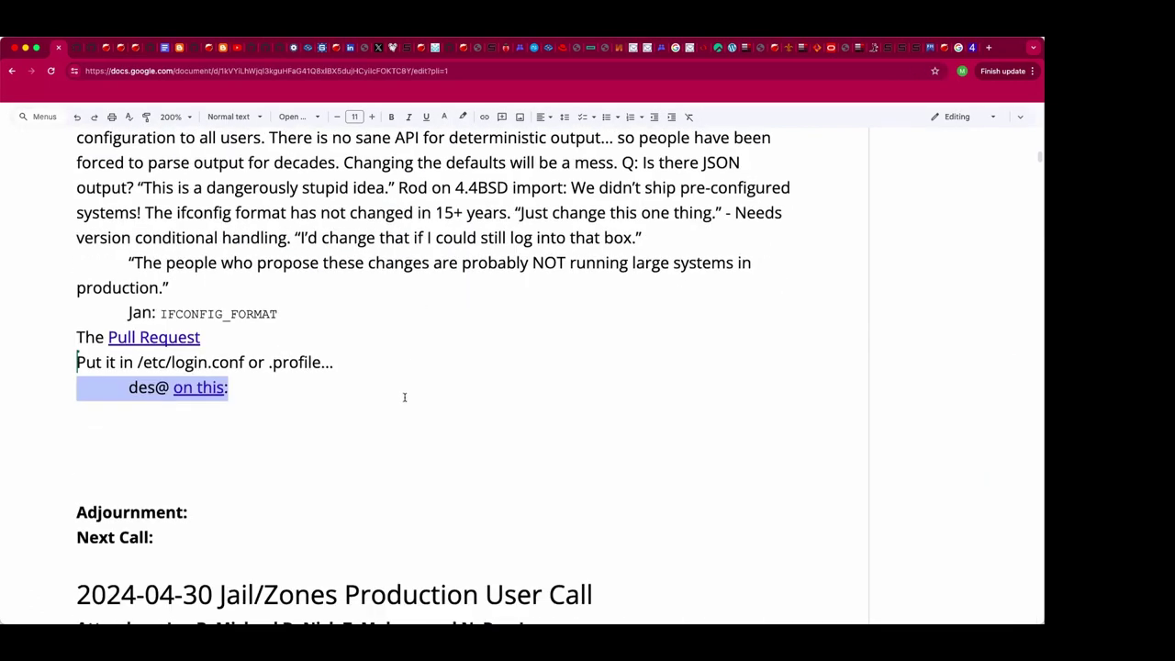
{"action": "left_click", "coordinate": [404, 397]}
{"action": "scroll", "coordinate": [404, 397], "scroll_direction": "up", "scroll_amount": 5}
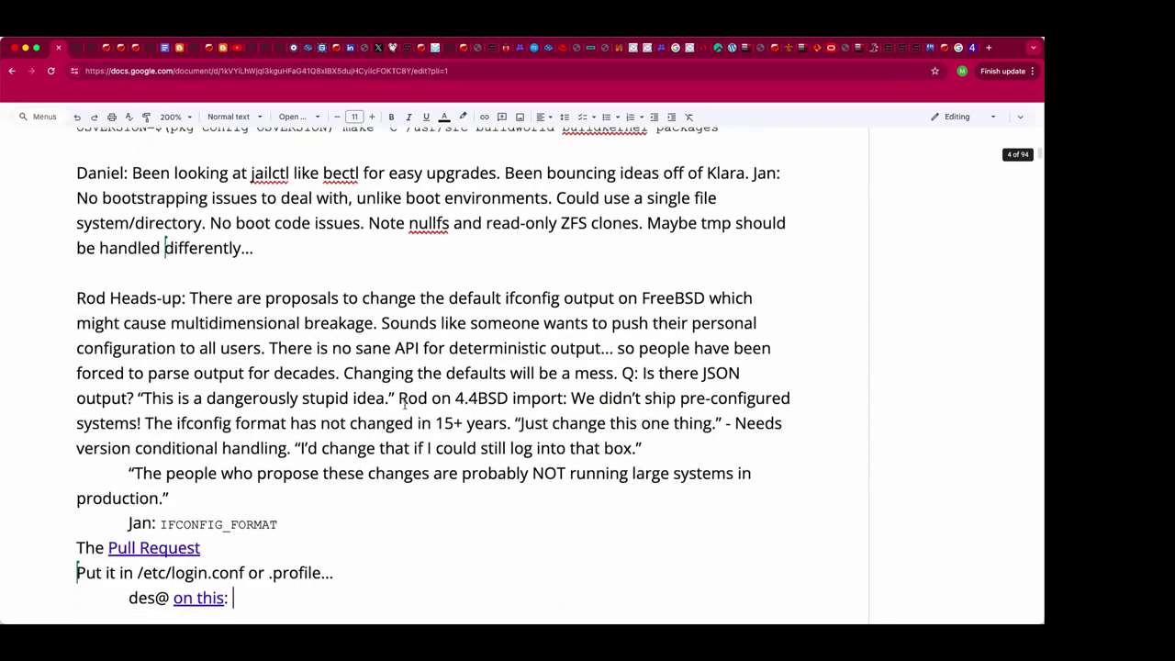
{"action": "scroll", "coordinate": [404, 404], "scroll_direction": "down", "scroll_amount": 3}
{"action": "type", "text": "\""}
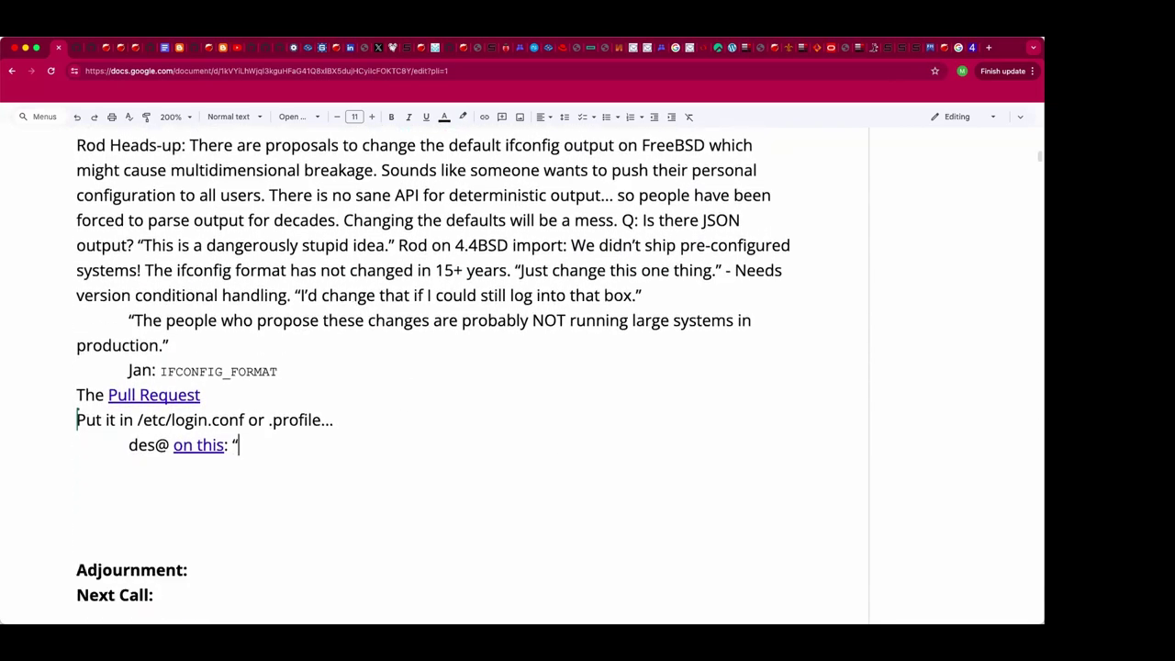
{"action": "key", "text": "super+v"}
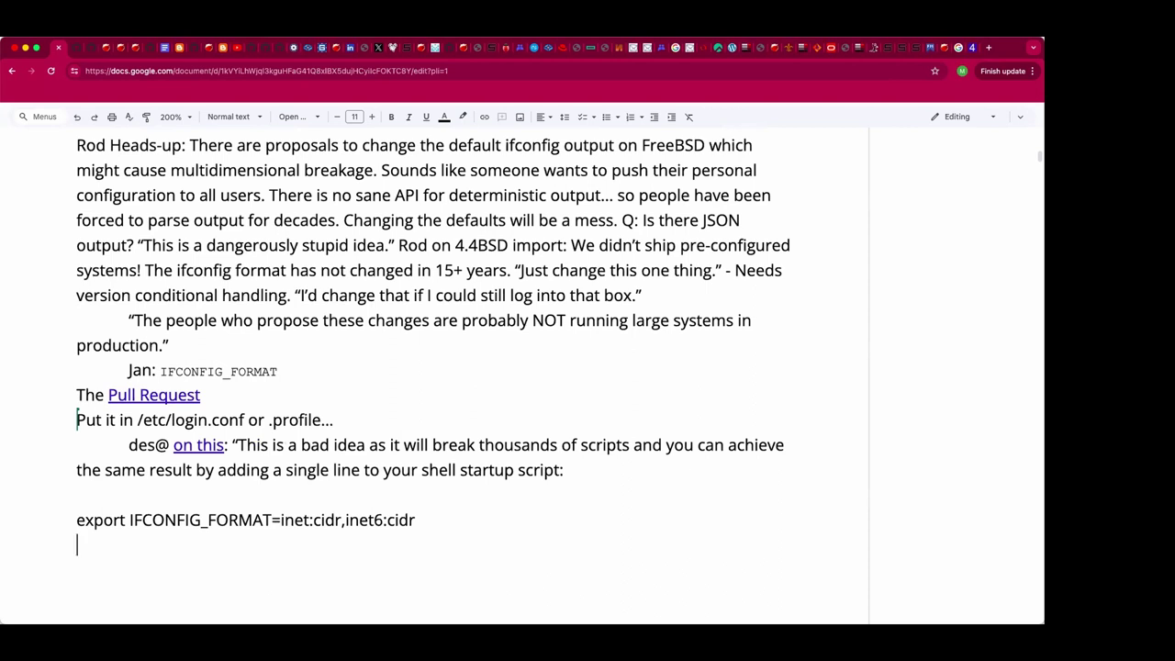
{"action": "key", "text": "BackSpace"}
{"action": "left_click", "coordinate": [412, 495]}
{"action": "key", "text": "Return"}
{"action": "left_click", "coordinate": [235, 444]}
{"action": "key", "text": "BackSpace"}
Step: Set the export IFCONFIG_FORMAT=inet:cidr,inet6:cidr line in Courier New
{"action": "key", "text": "alt+shift+Down"}
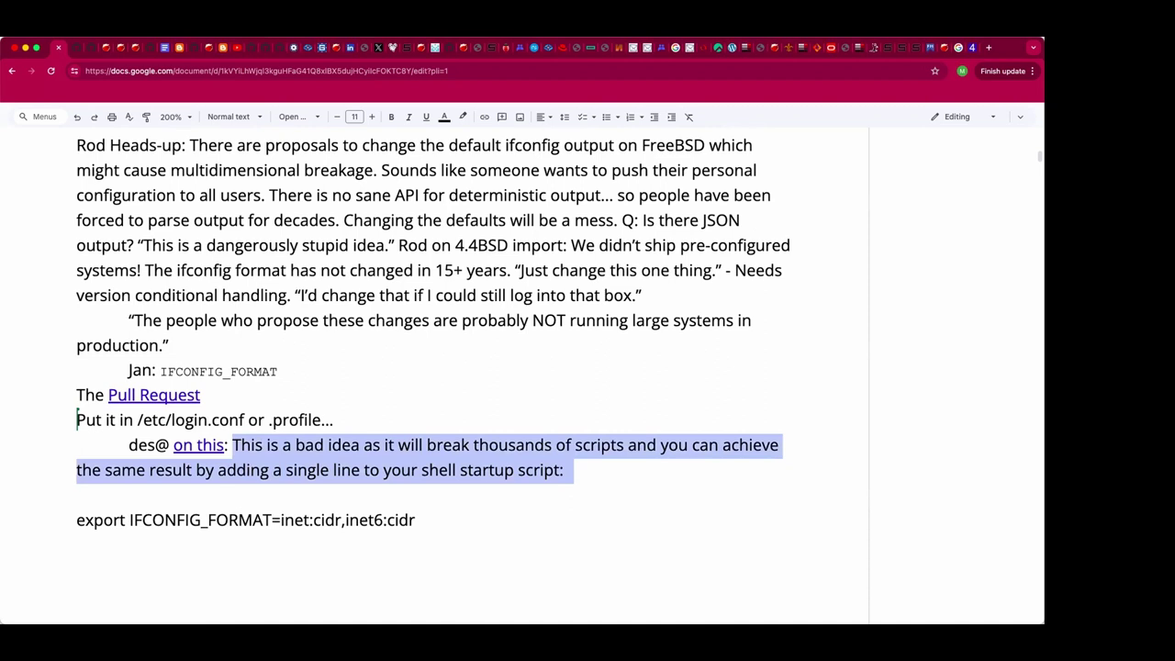
{"action": "key", "text": "Down"}
{"action": "key", "text": "Down"}
{"action": "key", "text": "super+Left"}
{"action": "key", "text": "alt+shift+Down"}
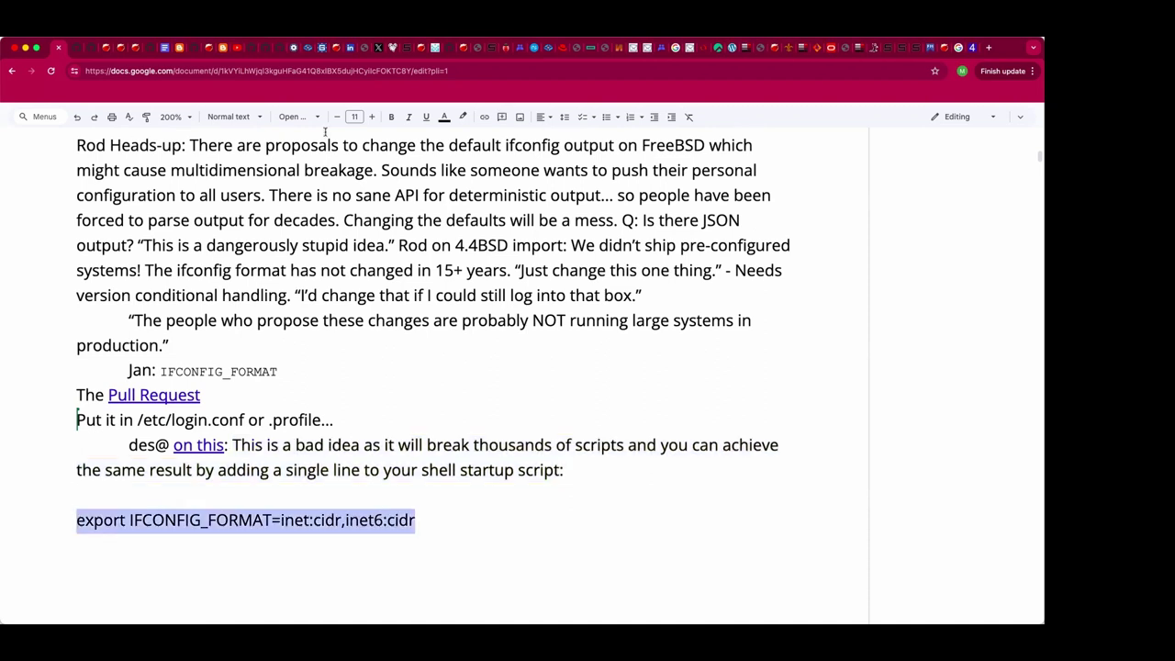
{"action": "left_click", "coordinate": [318, 120]}
{"action": "left_click", "coordinate": [323, 182]}
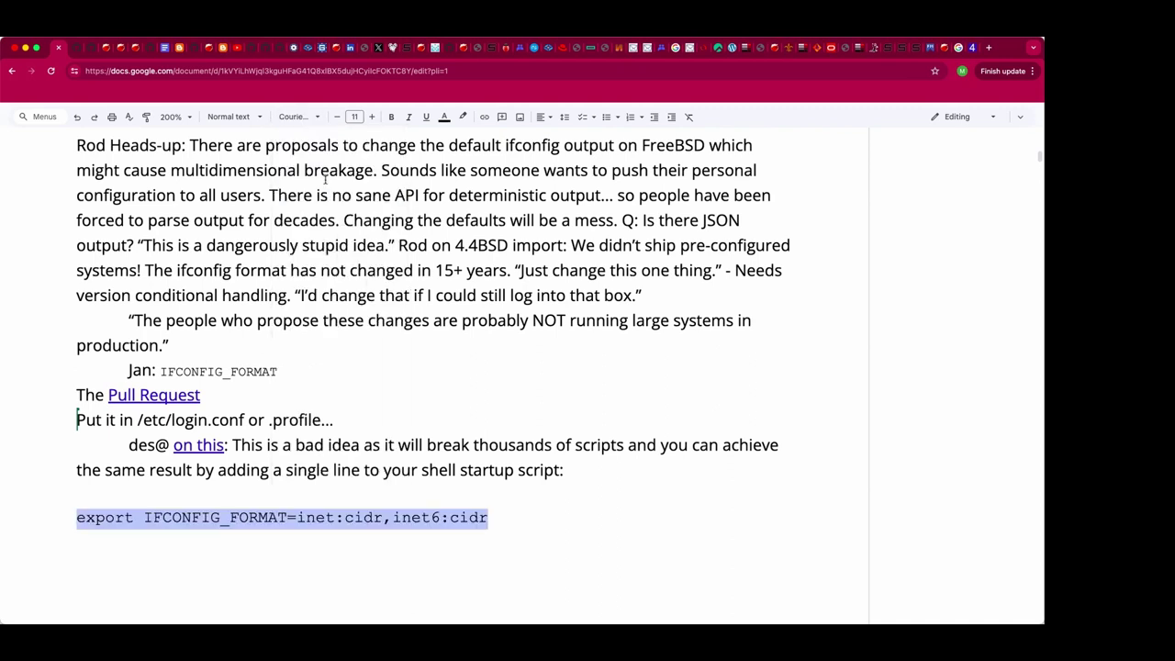
{"action": "left_click", "coordinate": [285, 565]}
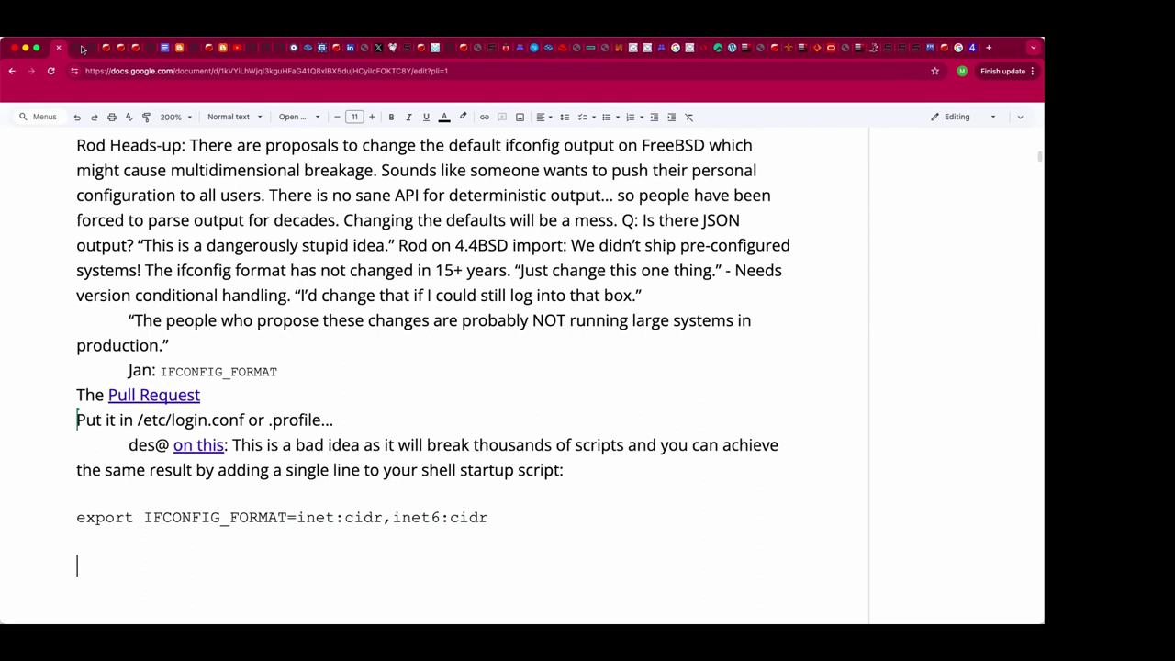
Step: On pull request #1216, search the page for 'prod' and review the matches
{"action": "left_click", "coordinate": [94, 55]}
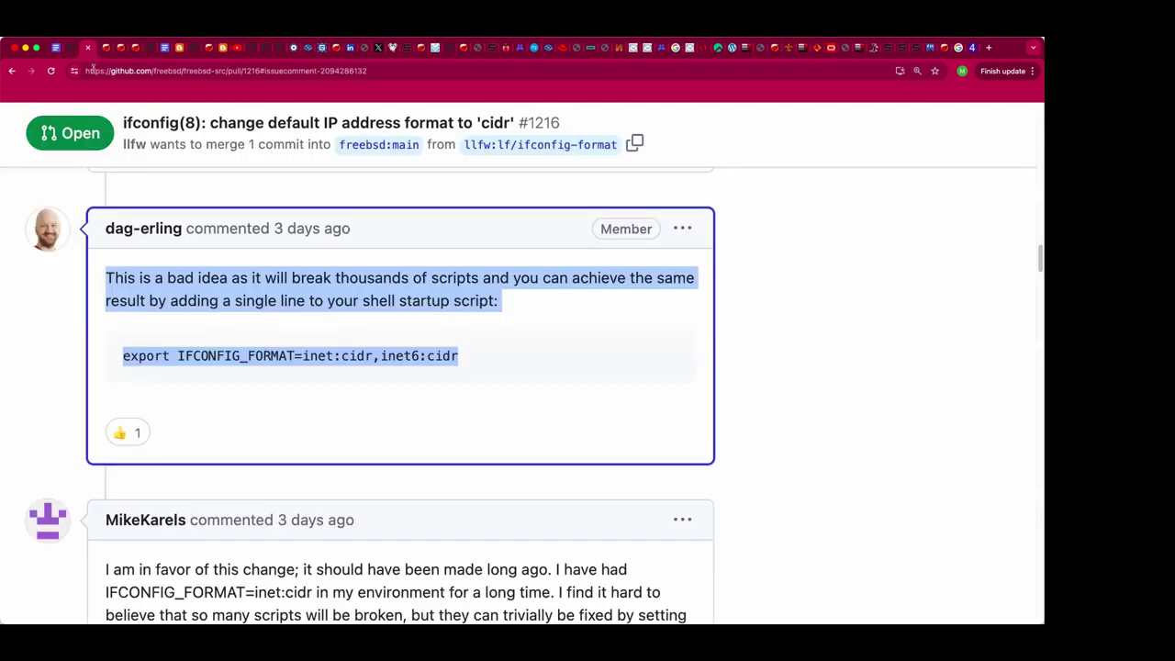
{"action": "left_click", "coordinate": [92, 193]}
{"action": "key", "text": "super+f"}
{"action": "type", "text": "prod"}
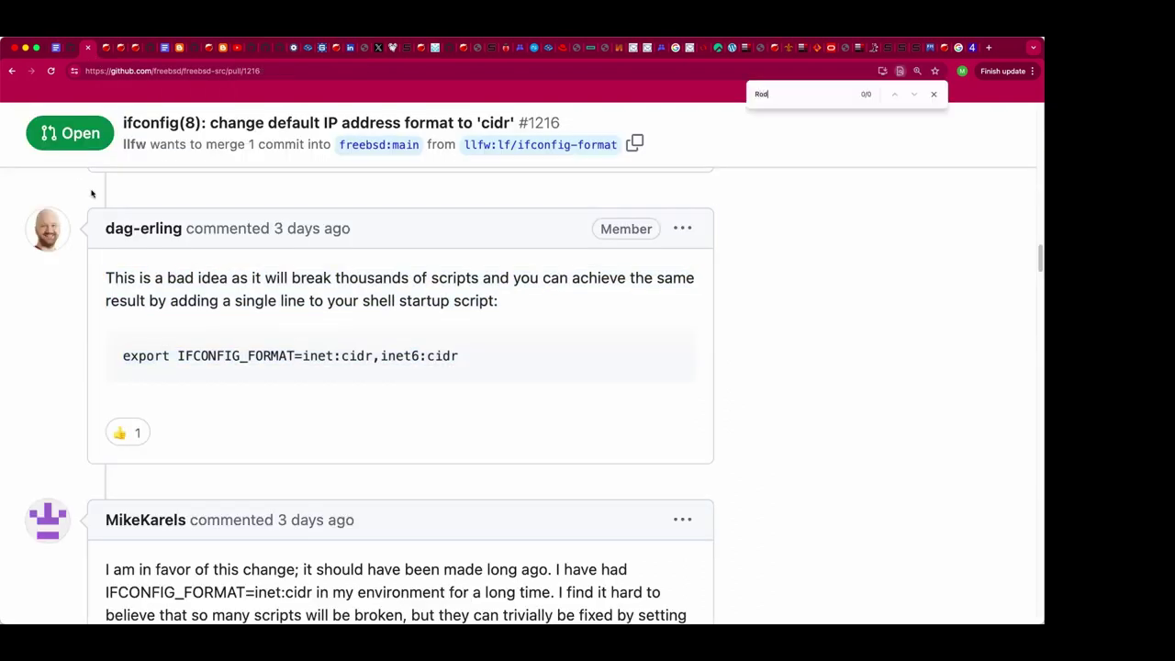
{"action": "key", "text": "Return"}
{"action": "key", "text": "Return"}
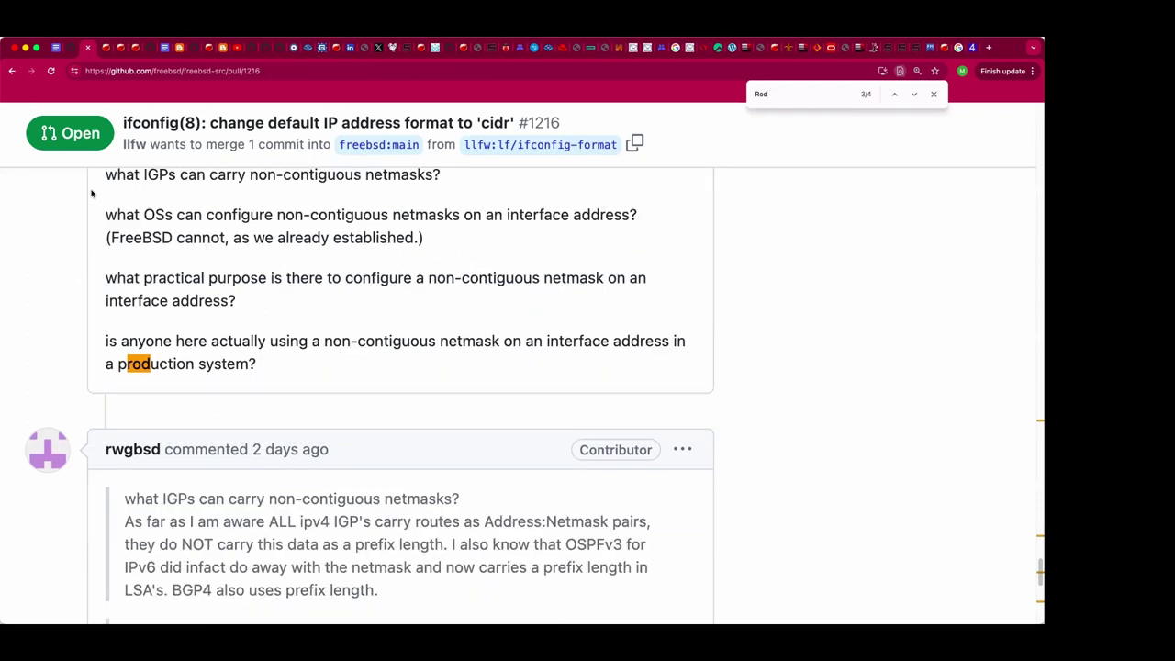
{"action": "scroll", "coordinate": [209, 353], "scroll_direction": "down", "scroll_amount": 5}
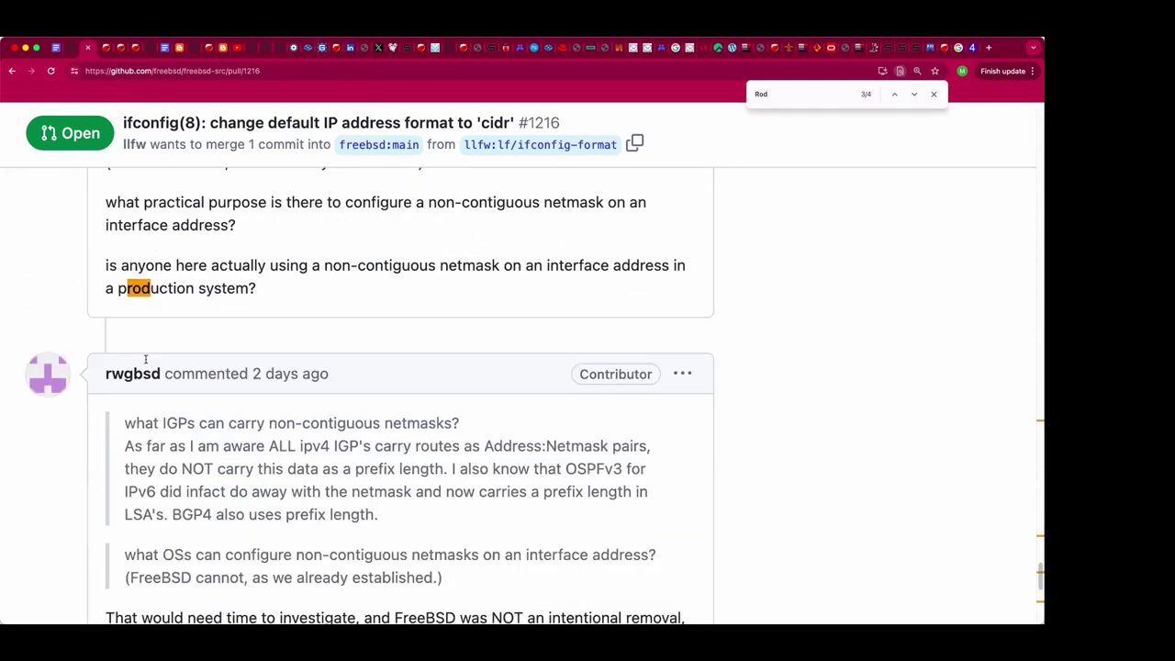
{"action": "scroll", "coordinate": [207, 345], "scroll_direction": "down", "scroll_amount": 4}
{"action": "scroll", "coordinate": [206, 346], "scroll_direction": "up", "scroll_amount": 8}
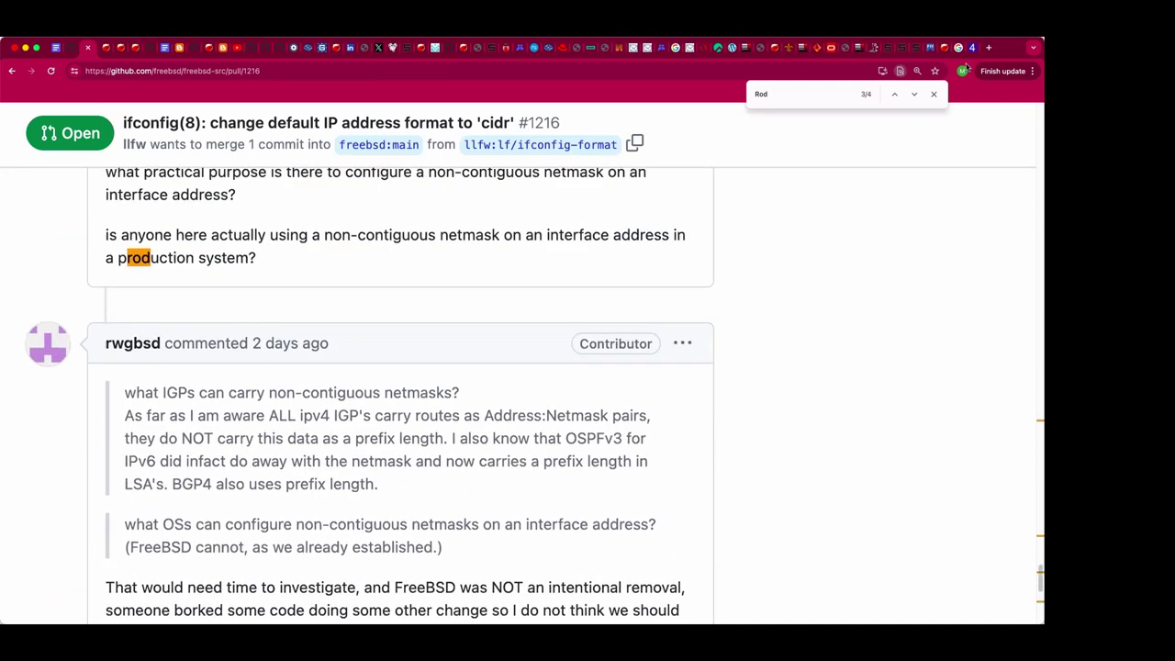
{"action": "left_click", "coordinate": [933, 94]}
Step: Scroll through the contributor comments about non-contiguous netmasks
{"action": "scroll", "coordinate": [651, 437], "scroll_direction": "down", "scroll_amount": 1}
{"action": "scroll", "coordinate": [650, 437], "scroll_direction": "down", "scroll_amount": 2}
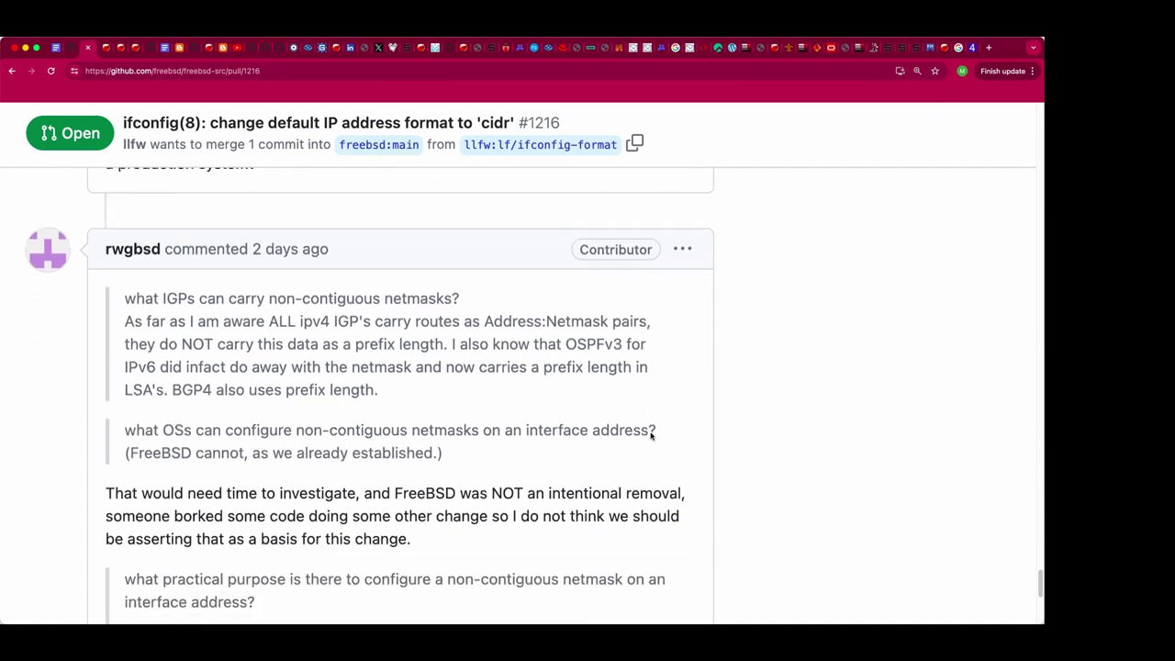
{"action": "scroll", "coordinate": [647, 481], "scroll_direction": "down", "scroll_amount": 1}
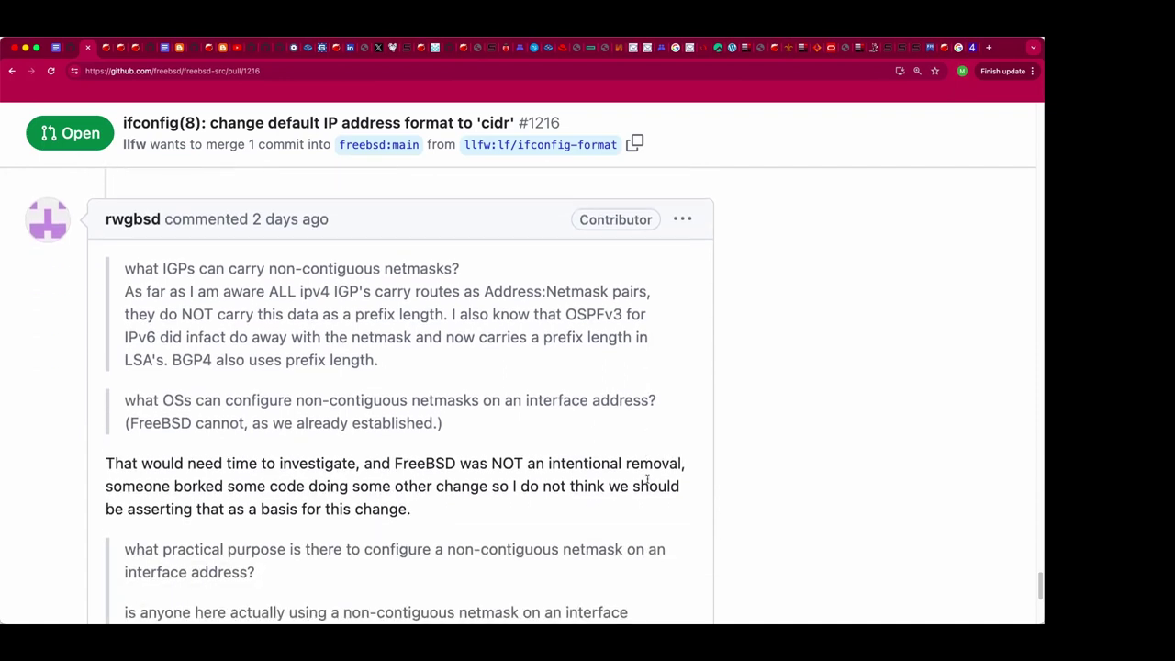
{"action": "scroll", "coordinate": [647, 481], "scroll_direction": "down", "scroll_amount": 2}
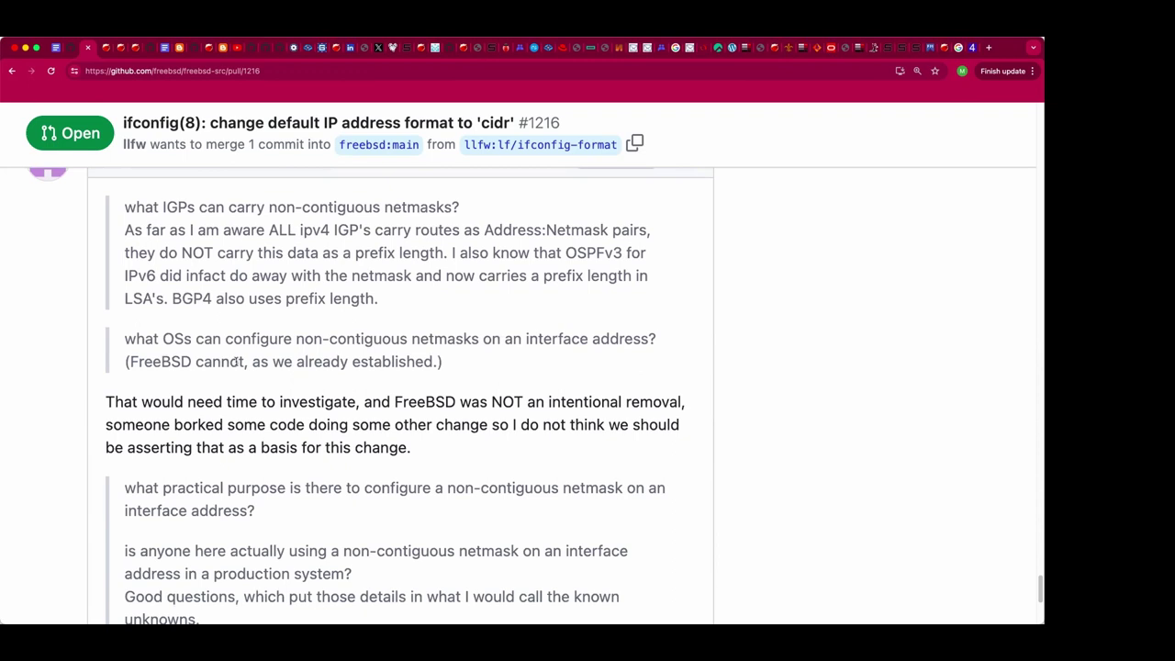
{"action": "scroll", "coordinate": [236, 363], "scroll_direction": "up", "scroll_amount": 10}
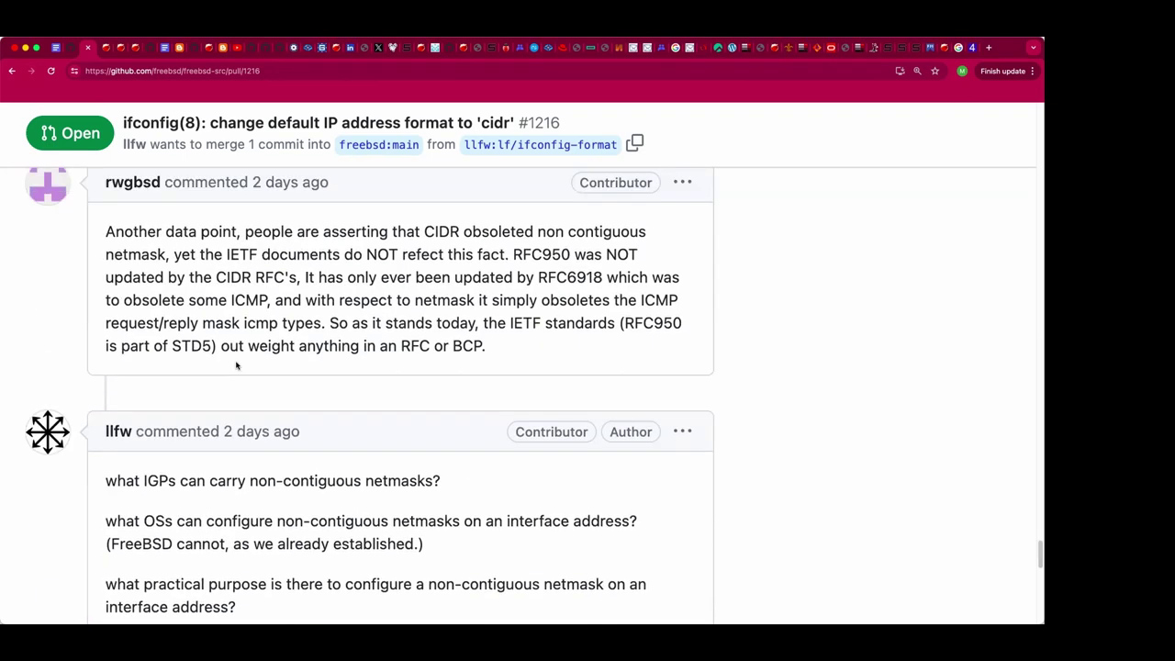
{"action": "scroll", "coordinate": [236, 365], "scroll_direction": "up", "scroll_amount": 2}
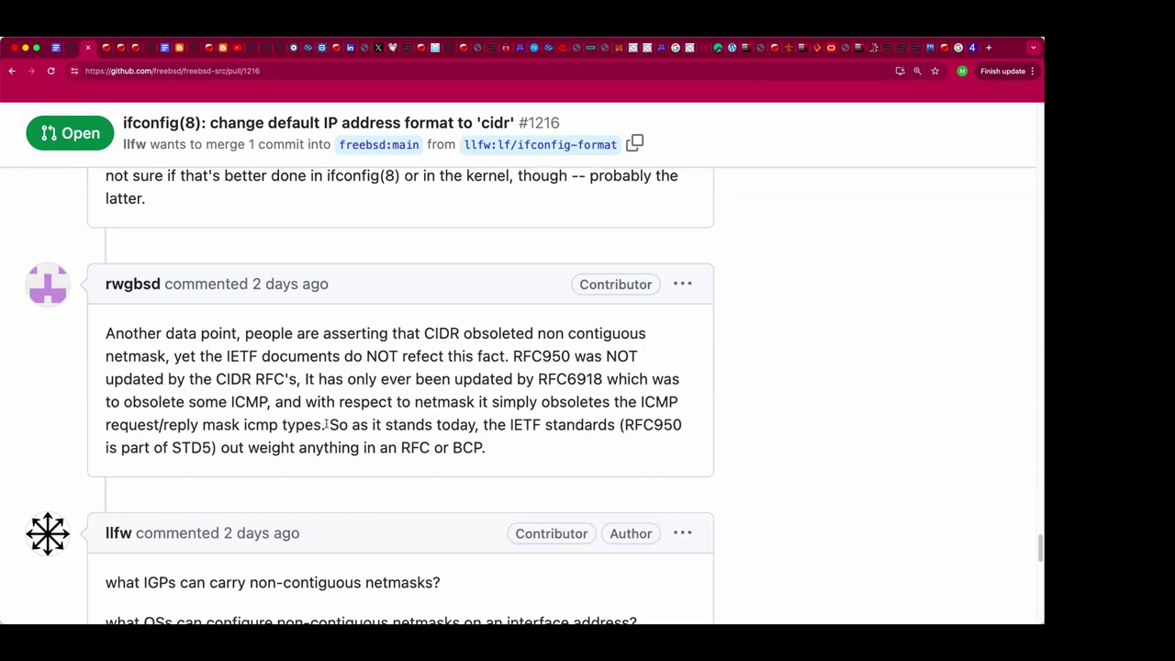
{"action": "scroll", "coordinate": [327, 425], "scroll_direction": "up", "scroll_amount": 4}
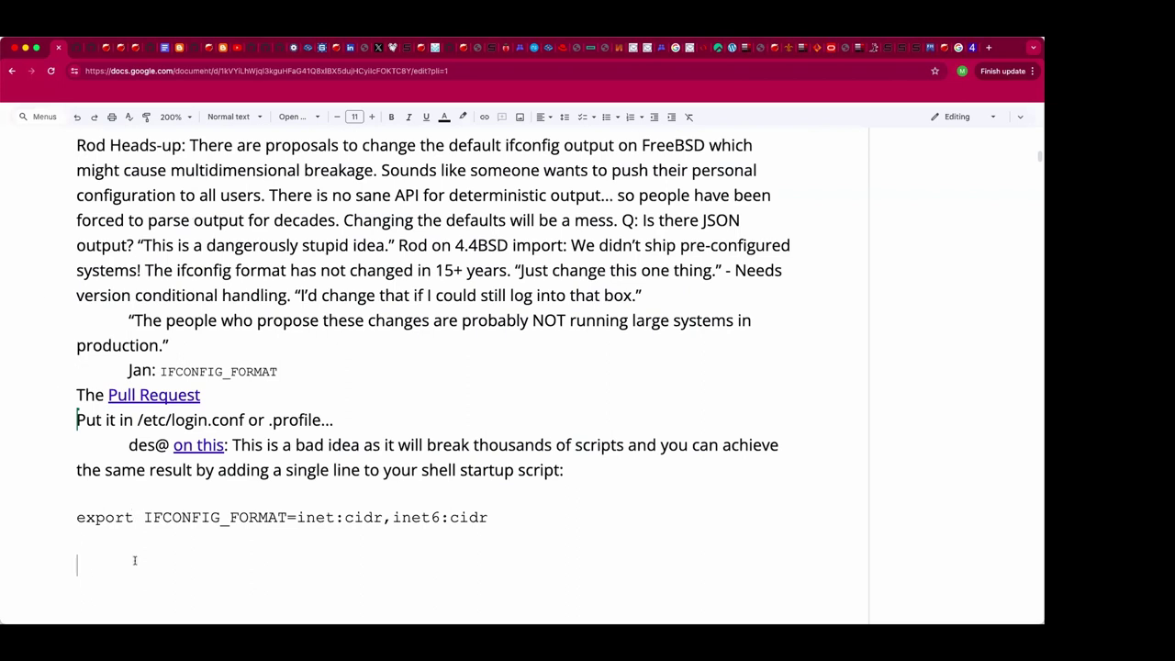
Step: Below the export command, note 'ifconfig silently drops non-contiguous netmasks: Do it PROPERLY in the kernel. Routes have never worked.'
{"action": "left_click", "coordinate": [134, 557]}
{"action": "type", "text": "ifconfig silently drops"}
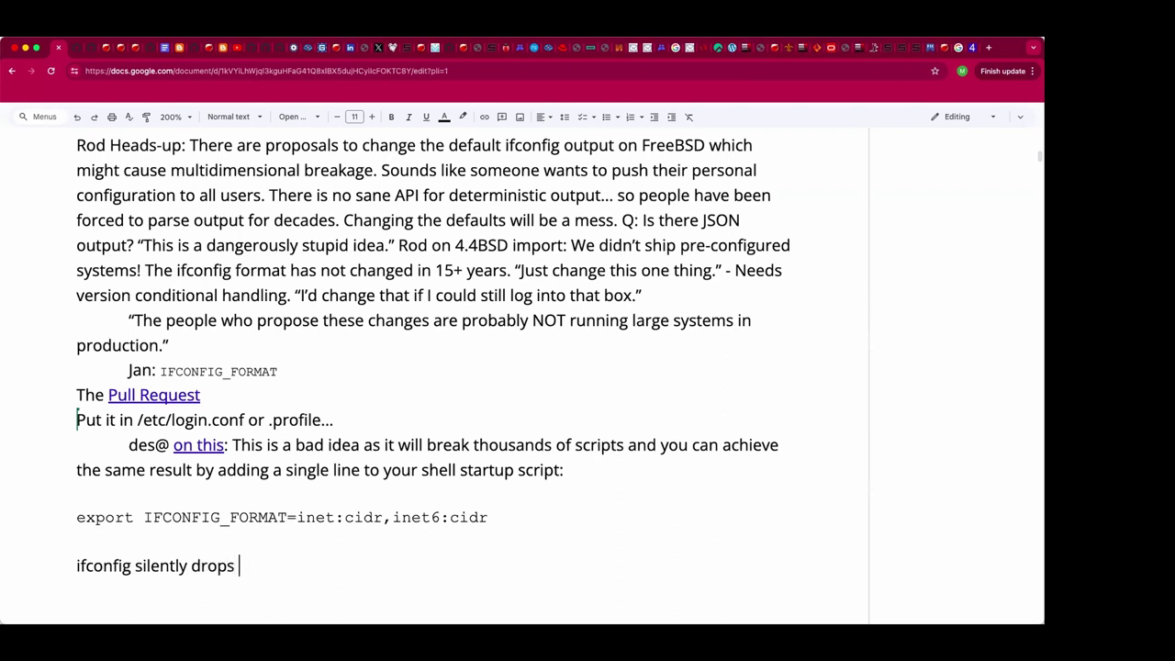
{"action": "type", "text": " non-contin"}
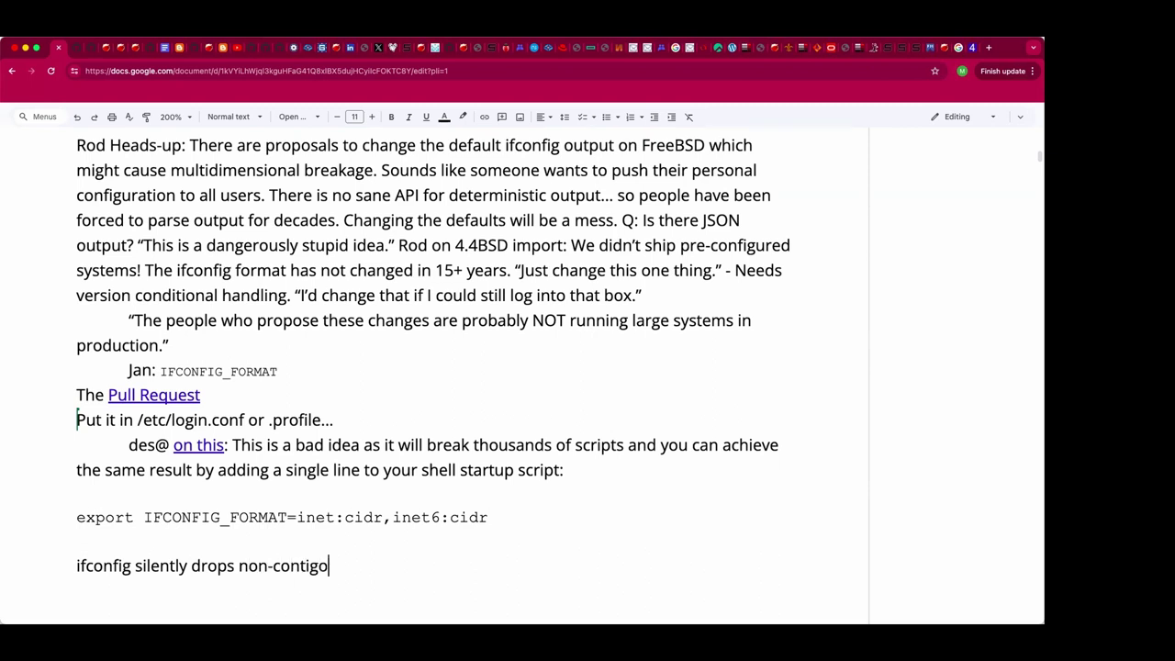
{"action": "key", "text": "BackSpace"}
{"action": "type", "text": "uous"}
{"action": "type", "text": "netmasks."}
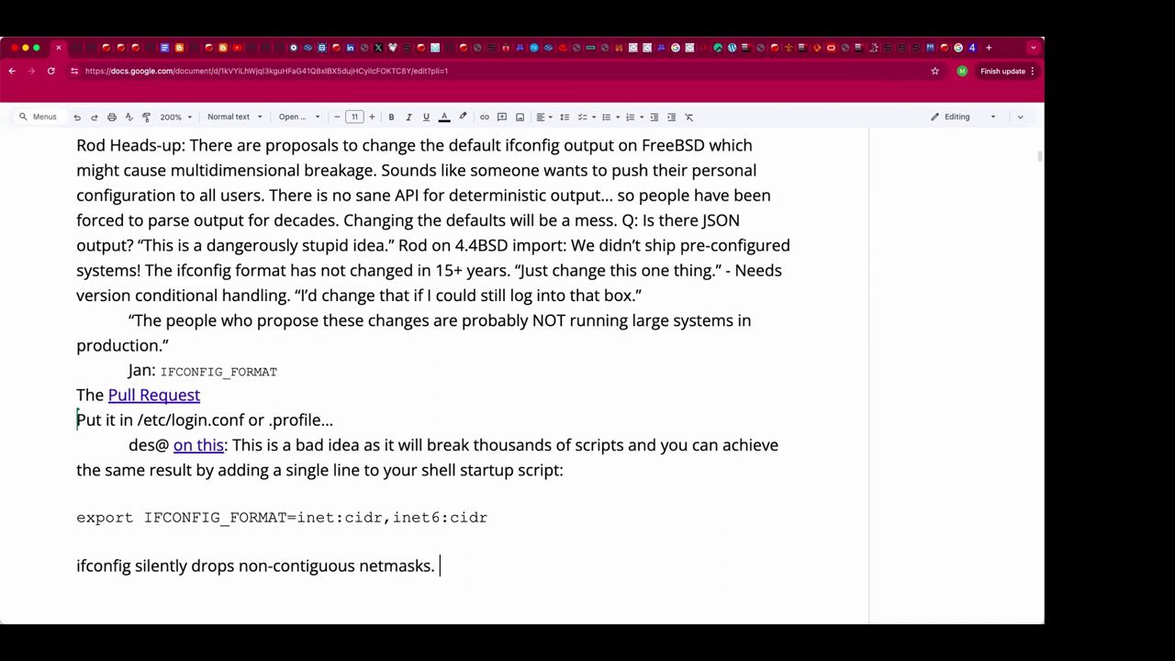
{"action": "key", "text": "BackSpace"}
{"action": "key", "text": "BackSpace"}
{"action": "type", "text": ": Doi it"}
{"action": "key", "text": "BackSpace"}
{"action": "key", "text": "BackSpace"}
{"action": "key", "text": "BackSpace"}
{"action": "key", "text": "BackSpace"}
{"action": "type", "text": "it PROPERLY in the kernel."}
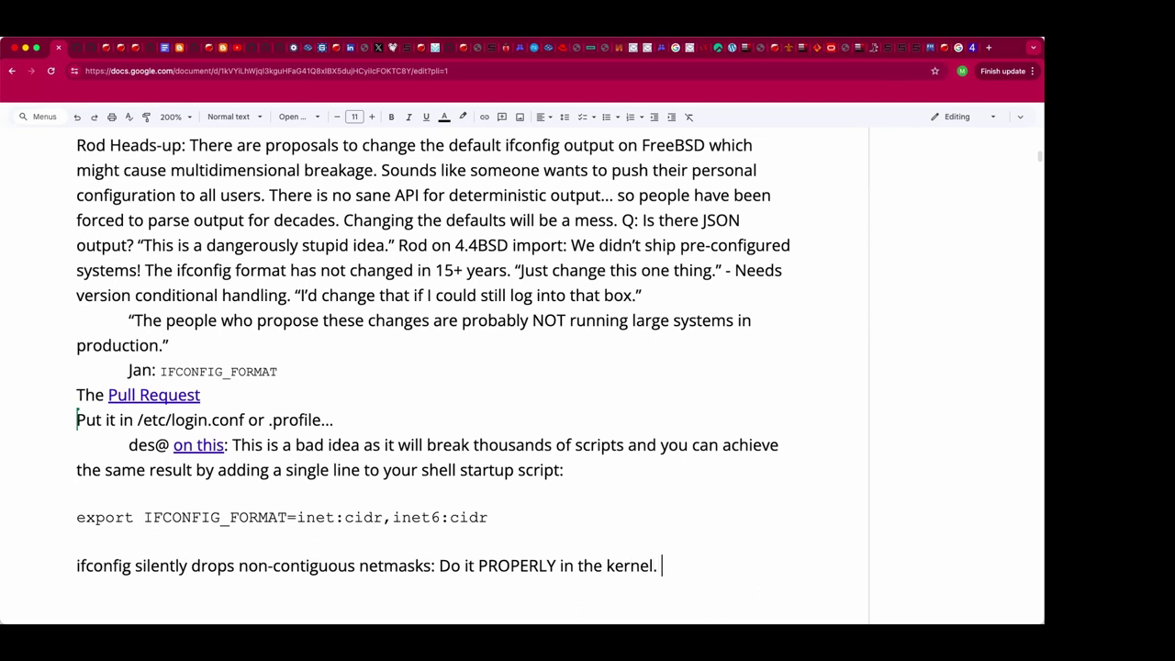
{"action": "type", "text": " Routes have never worked."}
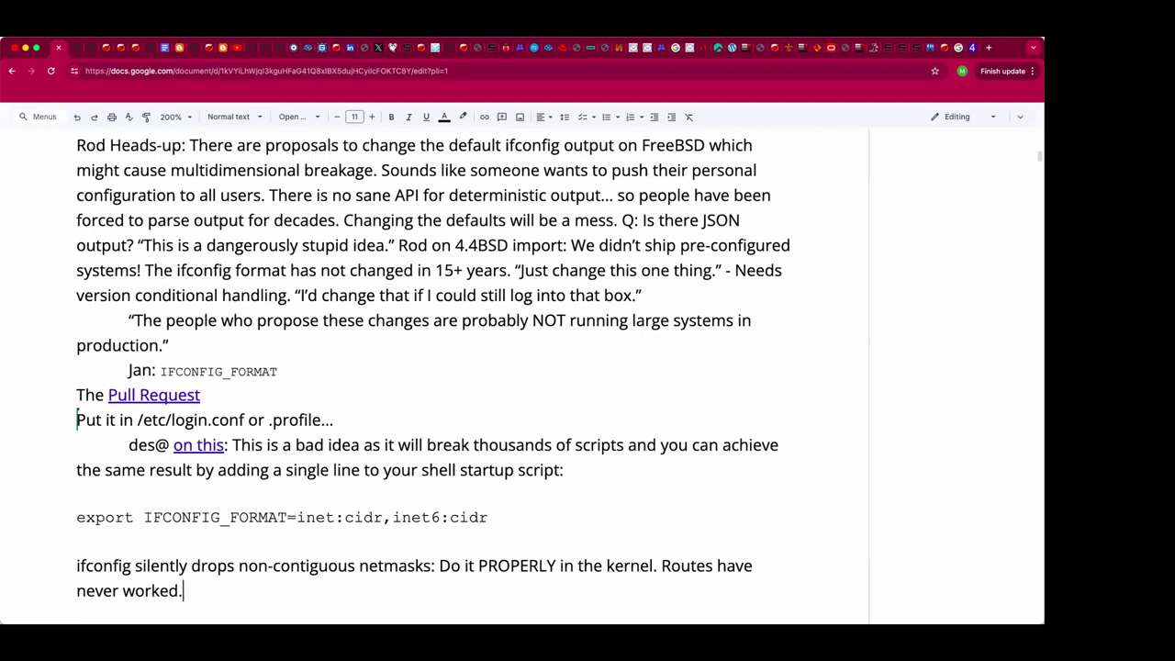
Step: Add 'Rod: Daniel: Do you parse the output of ifconfig? A: Yes, but switching to'
{"action": "key", "text": "Return"}
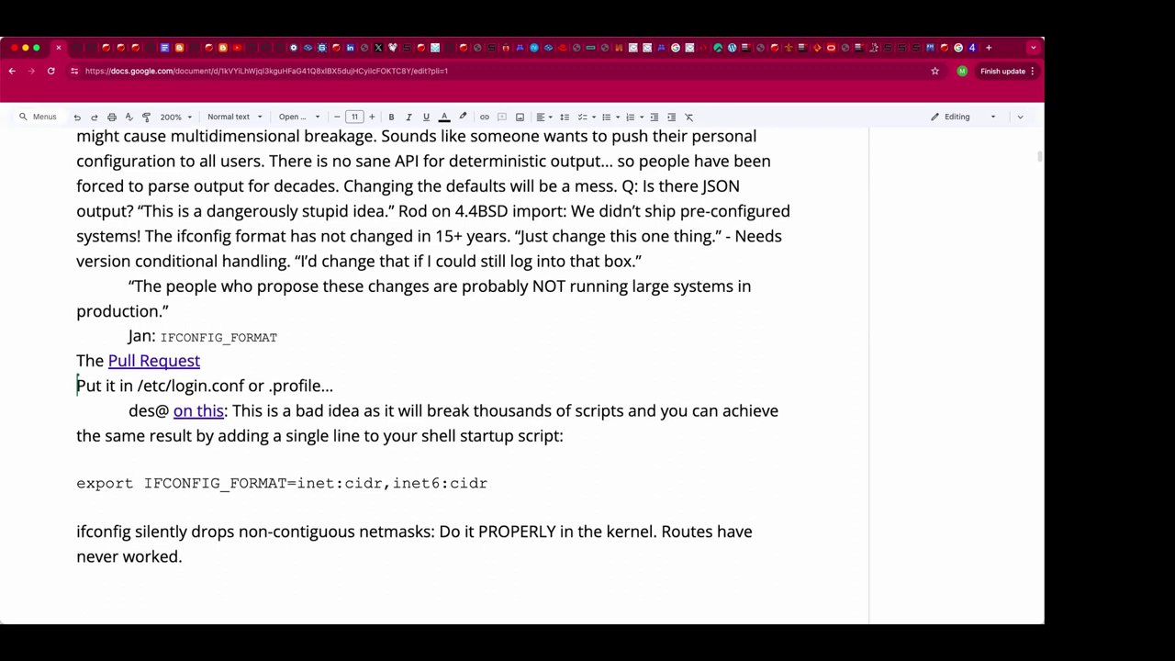
{"action": "type", "text": "Daniel:"}
{"action": "key", "text": "super+Left"}
{"action": "key", "text": "Return"}
{"action": "type", "text": "Rod: Daniel: Do you parse the output of ifconf"}
{"action": "key", "text": "BackSpace"}
{"action": "key", "text": "BackSpace"}
{"action": "type", "text": "fconfig? A: Yes, but sw"}
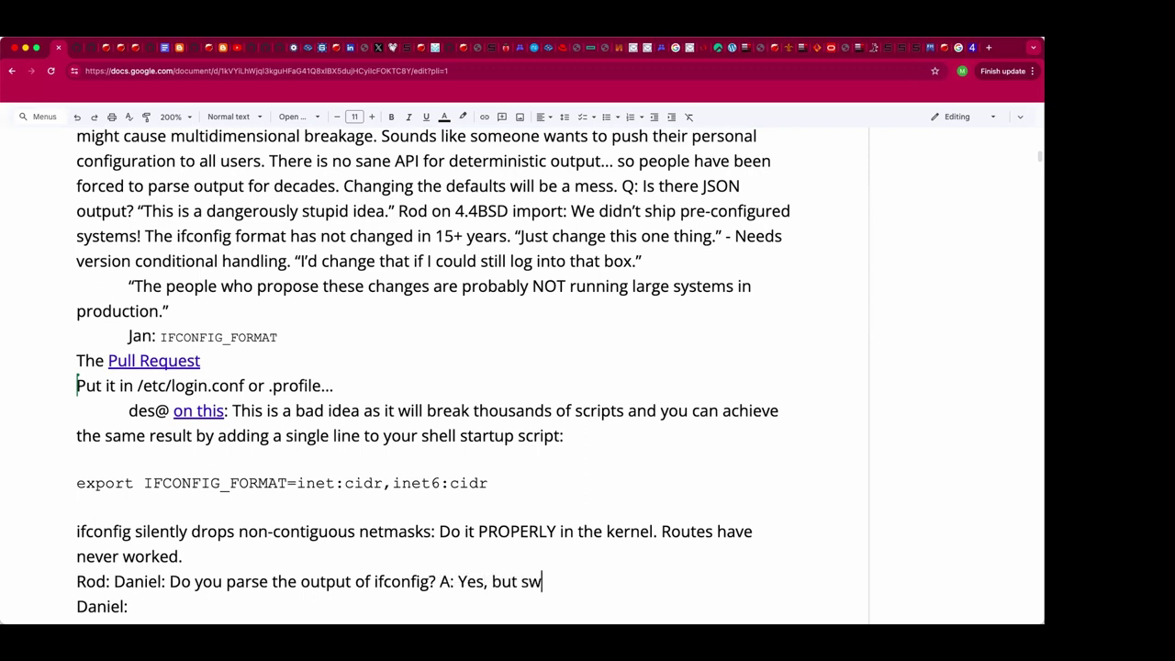
{"action": "type", "text": "itchibng to"}
{"action": "key", "text": "Left"}
{"action": "key", "text": "Left"}
{"action": "key", "text": "Left"}
{"action": "key", "text": "Left"}
{"action": "key", "text": "Left"}
{"action": "key", "text": "Left"}
{"action": "key", "text": "Left"}
{"action": "key", "text": "Right"}
{"action": "key", "text": "BackSpace"}
{"action": "key", "text": "End"}
{"action": "key", "text": "shift+Home"}
{"action": "key", "text": "BackSpace"}
{"action": "key", "text": "BackSpace"}
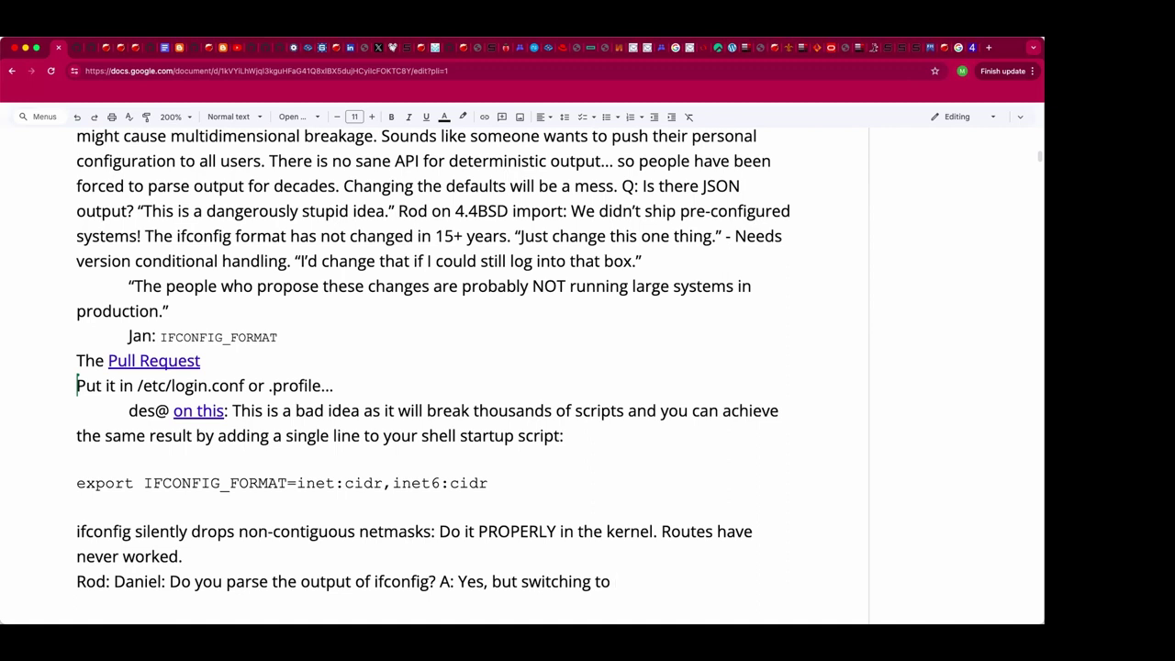
Step: Add the indented question 'Q: Does Ansible gather/setup use this?'
{"action": "key", "text": "Return"}
{"action": "key", "text": "Tab"}
{"action": "type", "text": "Q: Does Ansible gather/s"}
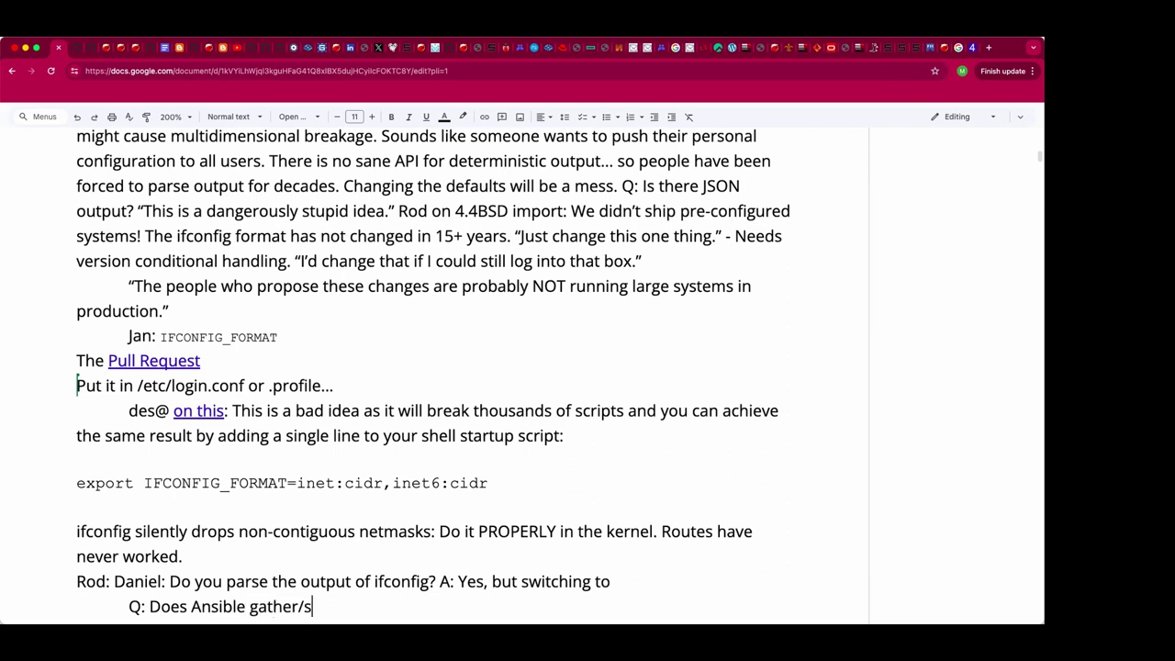
{"action": "type", "text": "etup use this?"}
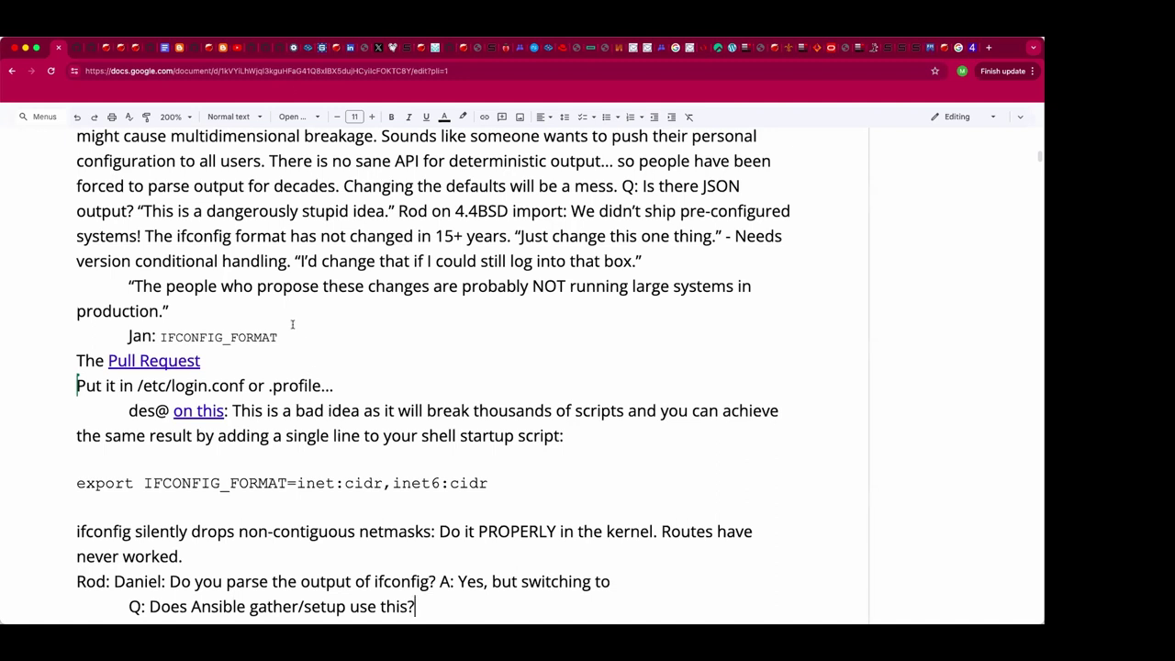
{"action": "scroll", "coordinate": [294, 303], "scroll_direction": "down", "scroll_amount": 1}
{"action": "scroll", "coordinate": [292, 290], "scroll_direction": "down", "scroll_amount": 3}
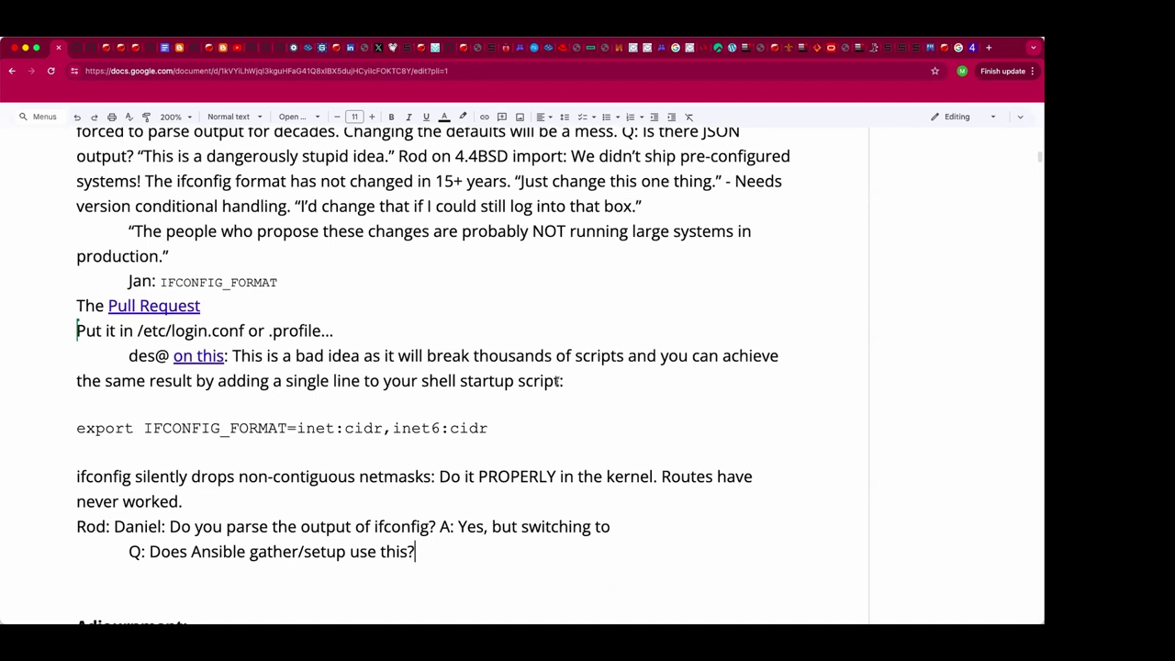
Step: Italicize the des@ quoted sentence from 'This' through 'script'
{"action": "left_click_drag", "start_coordinate": [562, 380], "coordinate": [202, 364]}
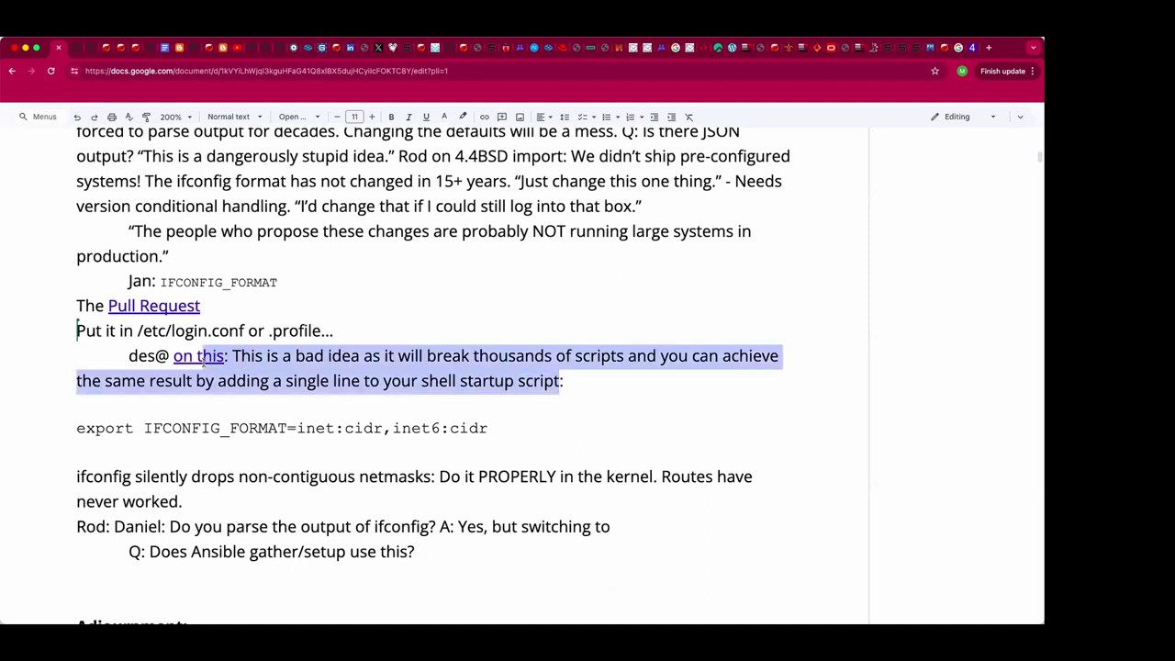
{"action": "left_click", "coordinate": [238, 357]}
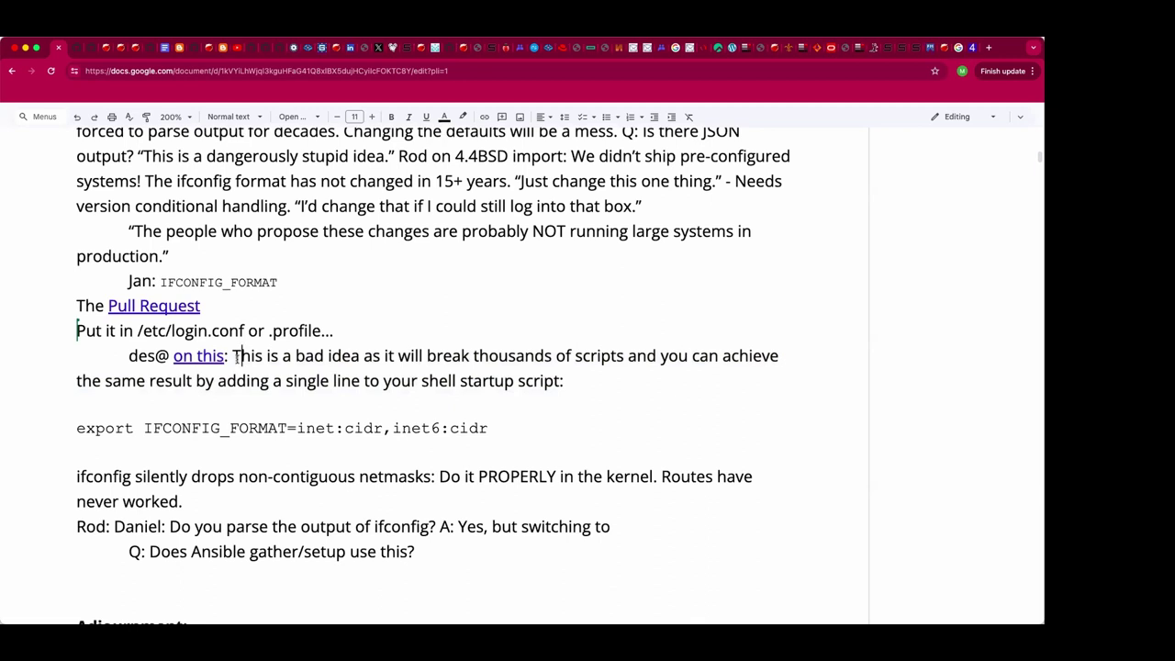
{"action": "left_click_drag", "start_coordinate": [236, 357], "coordinate": [563, 380]}
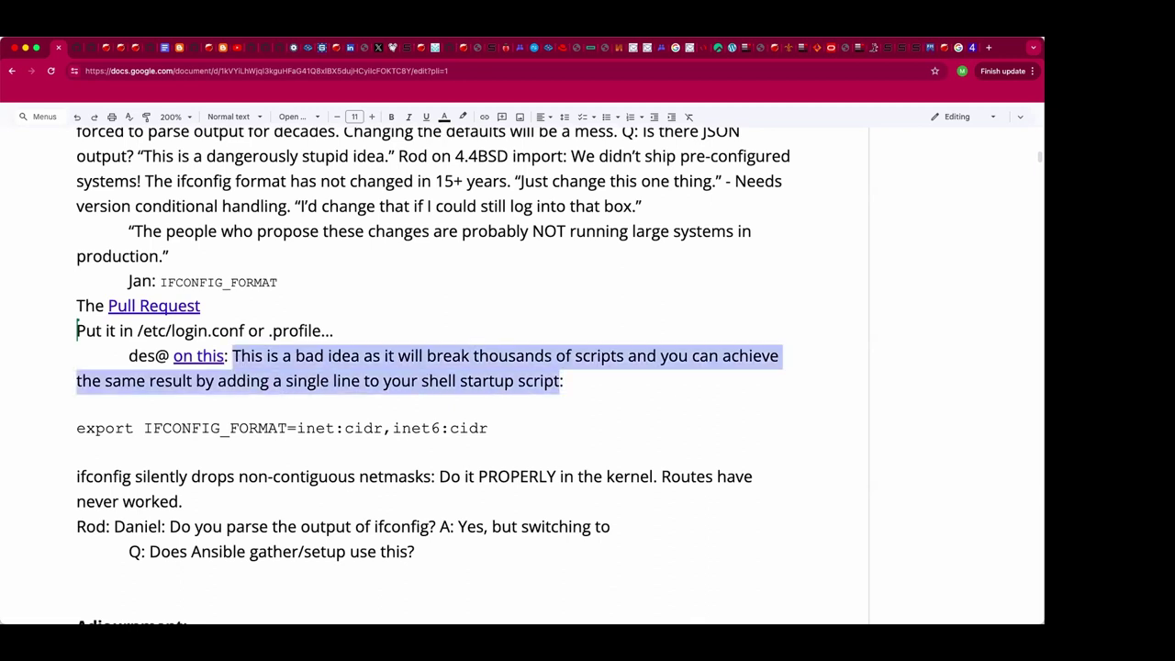
{"action": "key", "text": "super+i"}
{"action": "key", "text": "Down"}
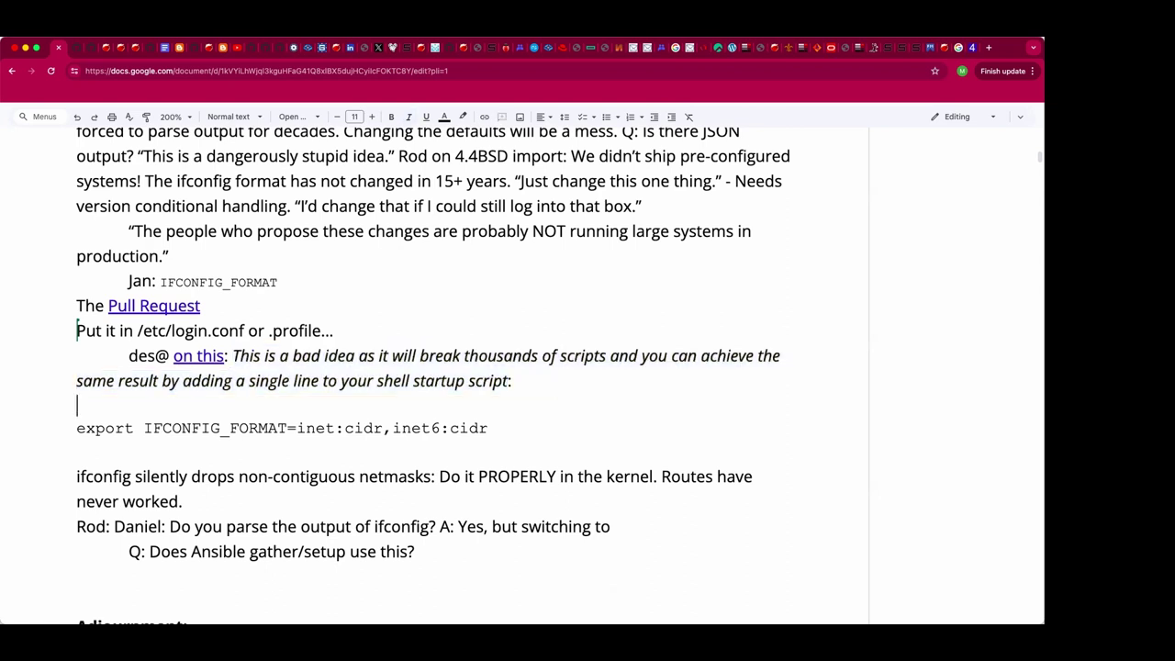
Step: Answer the Ansible question with 'A: Uses a python library?'
{"action": "left_click", "coordinate": [443, 550]}
{"action": "type", "text": "A: Uses a python library?"}
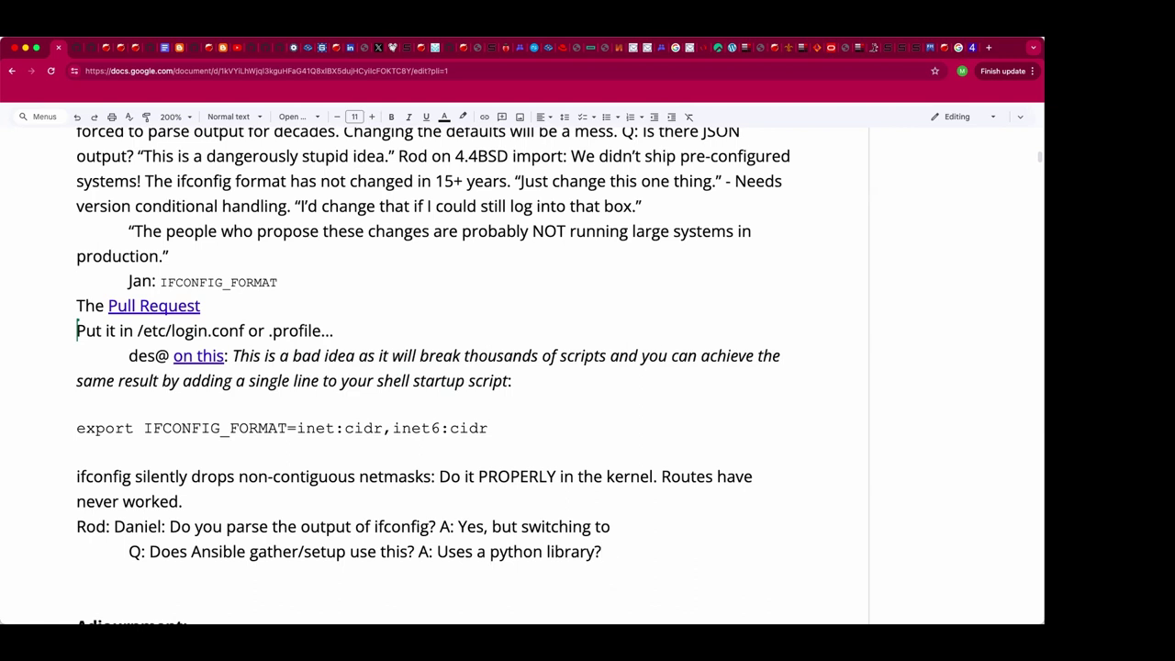
Step: End the 'switching to' reply with an ellipsis
{"action": "key", "text": "Up"}
{"action": "key", "text": "Up"}
{"action": "key", "text": "Down"}
{"action": "key", "text": "Down"}
{"action": "key", "text": "Up"}
{"action": "key", "text": "End"}
{"action": "type", "text": "..."}
{"action": "key", "text": "Down"}
Step: Below the Ansible question, add an indented line 'POINT TO TOOLS THAT WILL BREAK. OpenVPN? ZeroTier?'
{"action": "key", "text": "Return"}
{"action": "key", "text": "Return"}
{"action": "key", "text": "Return"}
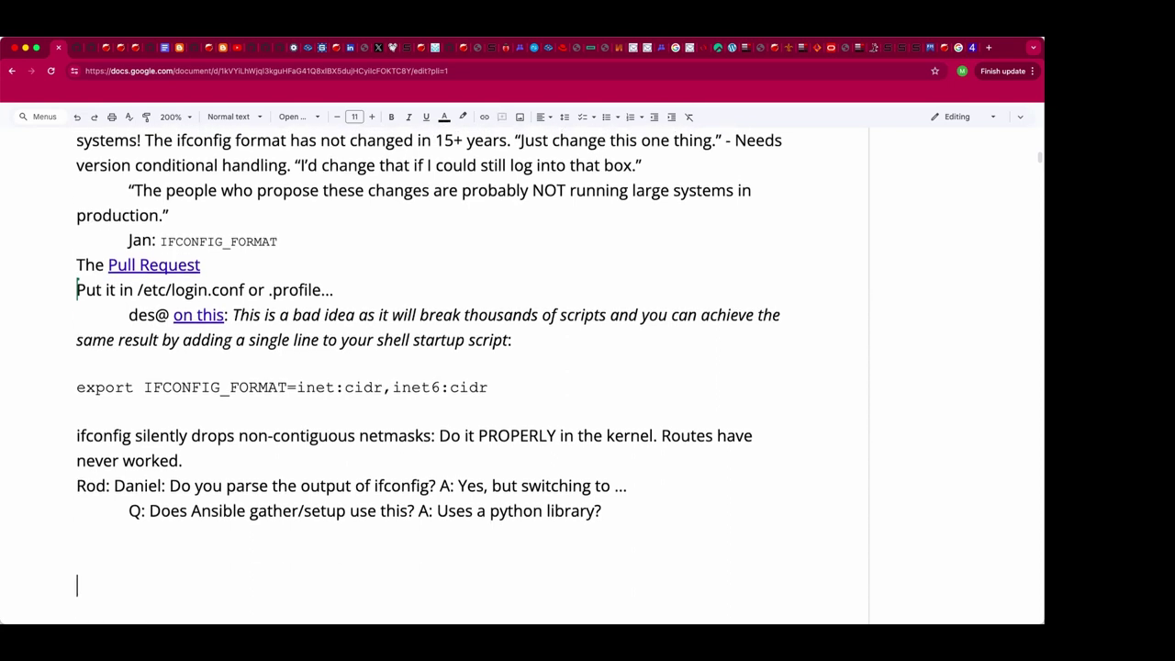
{"action": "key", "text": "Return"}
{"action": "key", "text": "BackSpace"}
{"action": "key", "text": "BackSpace"}
{"action": "key", "text": "BackSpace"}
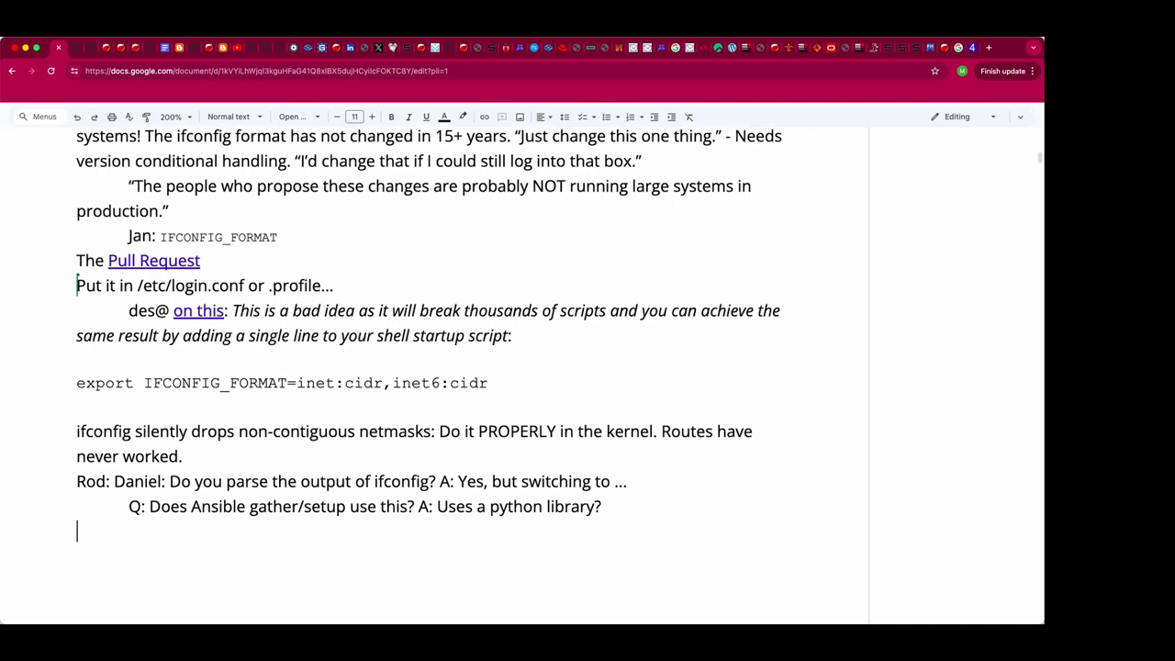
{"action": "key", "text": "Tab"}
{"action": "type", "text": "POINT"}
{"action": "type", "text": ":"}
{"action": "key", "text": "BackSpace"}
{"action": "key", "text": "BackSpace"}
{"action": "type", "text": "O"}
{"action": "key", "text": "BackSpace"}
{"action": "key", "text": "BackSpace"}
{"action": "type", "text": "TO TOOLS THAT WILL BRWAK"}
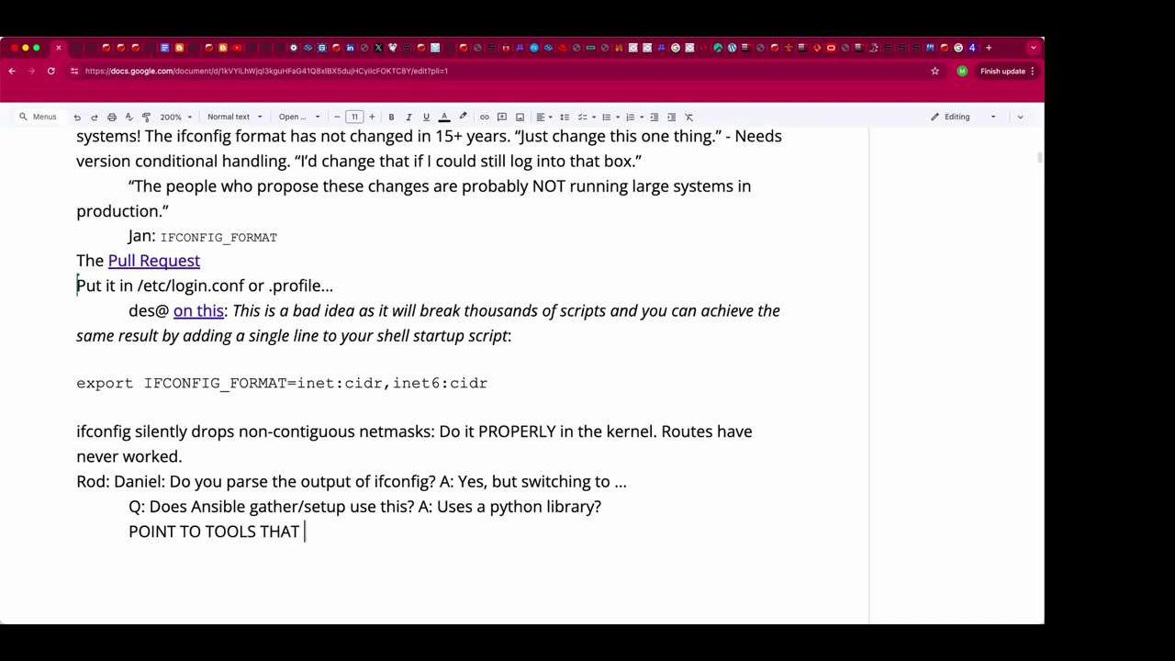
{"action": "key", "text": "BackSpace"}
{"action": "key", "text": "BackSpace"}
{"action": "key", "text": "BackSpace"}
{"action": "key", "text": "BackSpace"}
{"action": "key", "text": "BackSpace"}
{"action": "type", "text": "BREAK. OpenVPN?"}
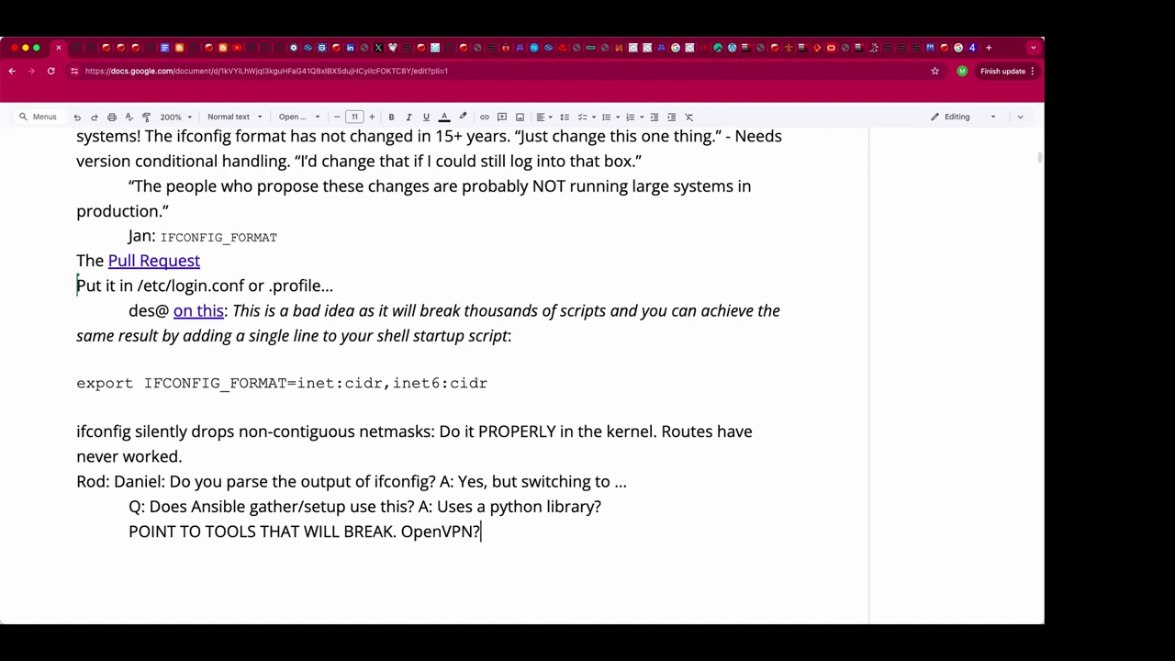
{"action": "type", "text": "ZeroTier?"}
Step: Under the parsing question, add an indented note on using ifconfig for inventory management feeding DNS
{"action": "left_click", "coordinate": [550, 481]}
{"action": "key", "text": "Return"}
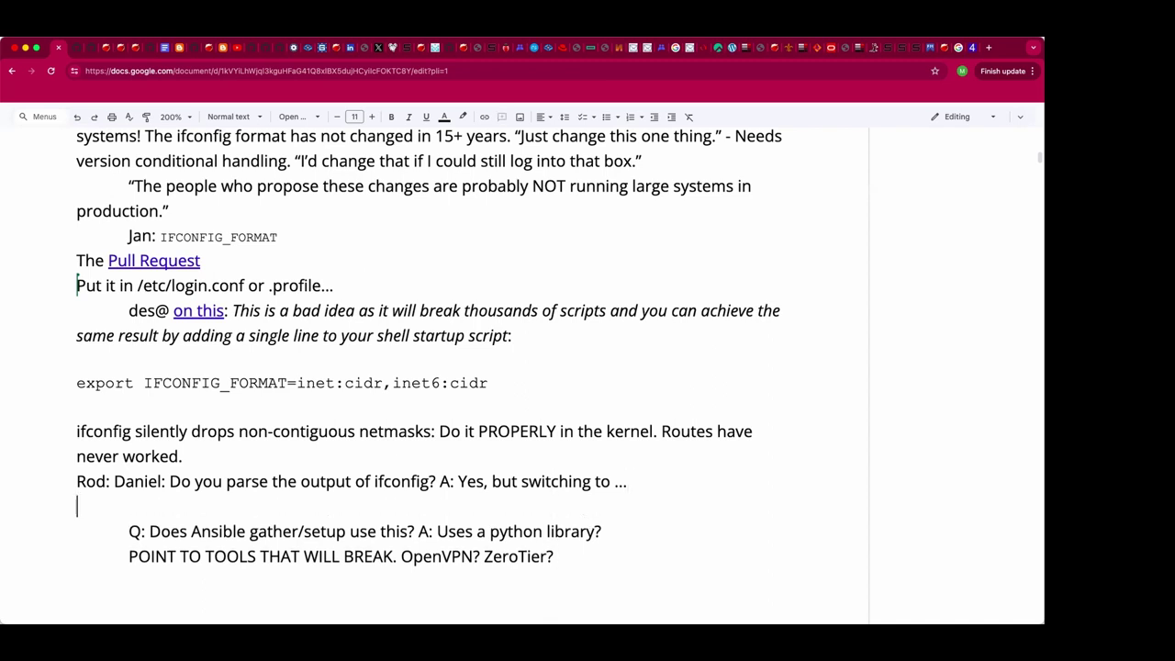
{"action": "key", "text": "Tab"}
{"action": "type", "text": "Daniel: Using ifconfig for inventory ma"}
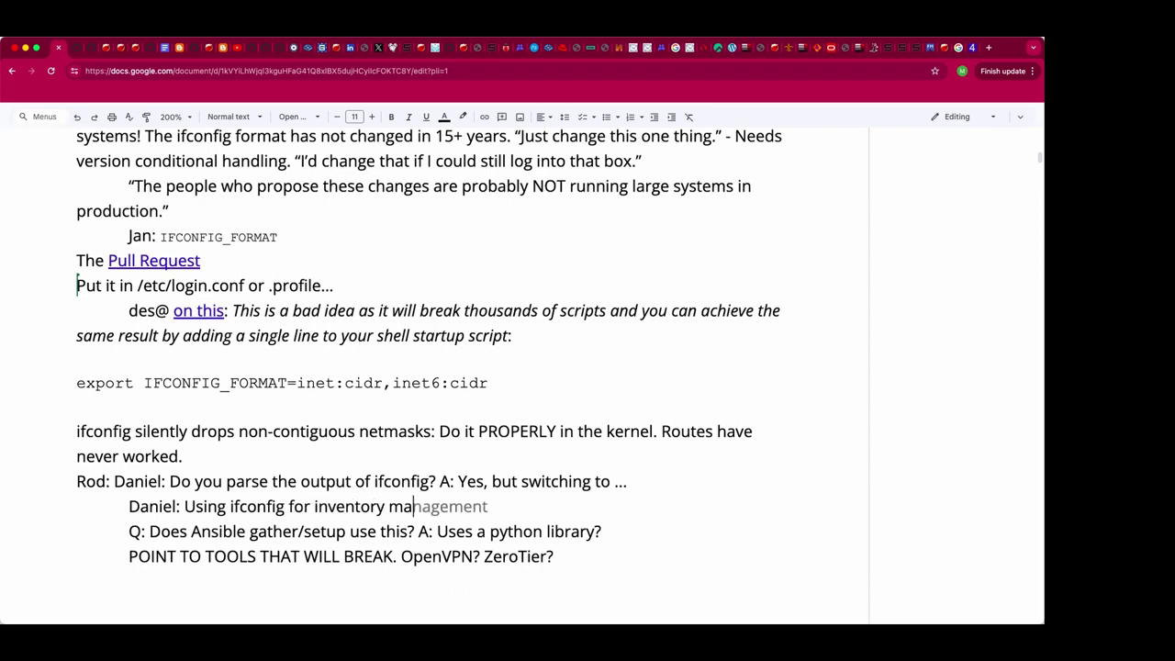
{"action": "type", "text": "nagement which feeds DNS..."}
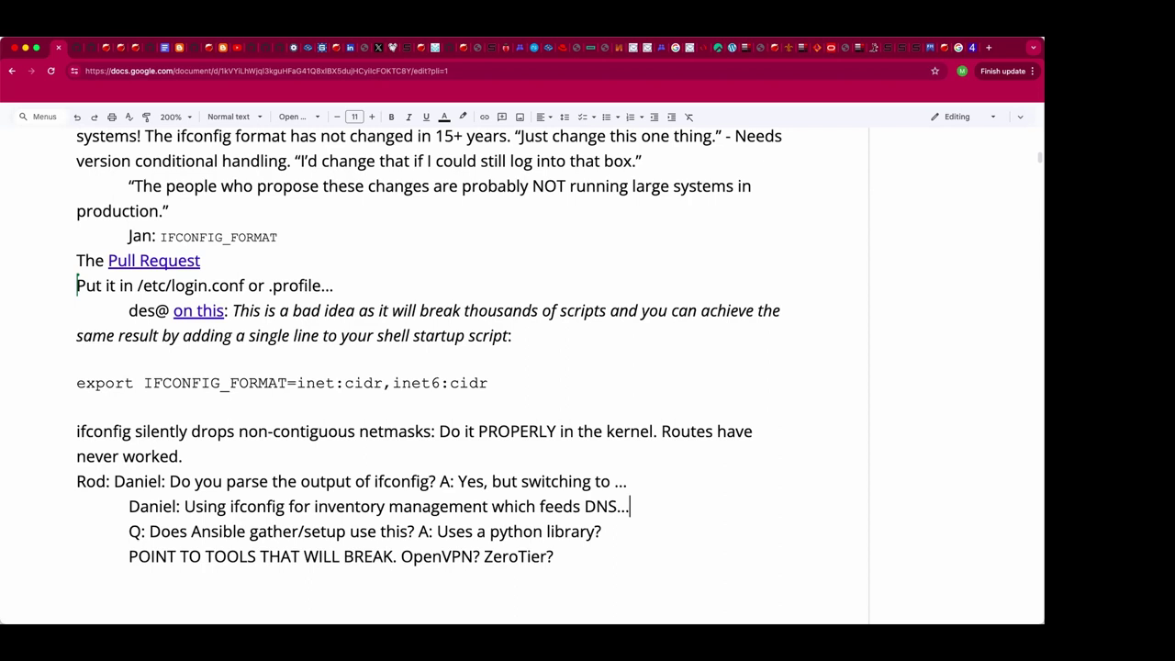
Step: Add the CIDR note: no more 'cut', different field separators, IP-field parsers bail out or give bad values
{"action": "key", "text": "Return"}
{"action": "type", "text": "The IP will "}
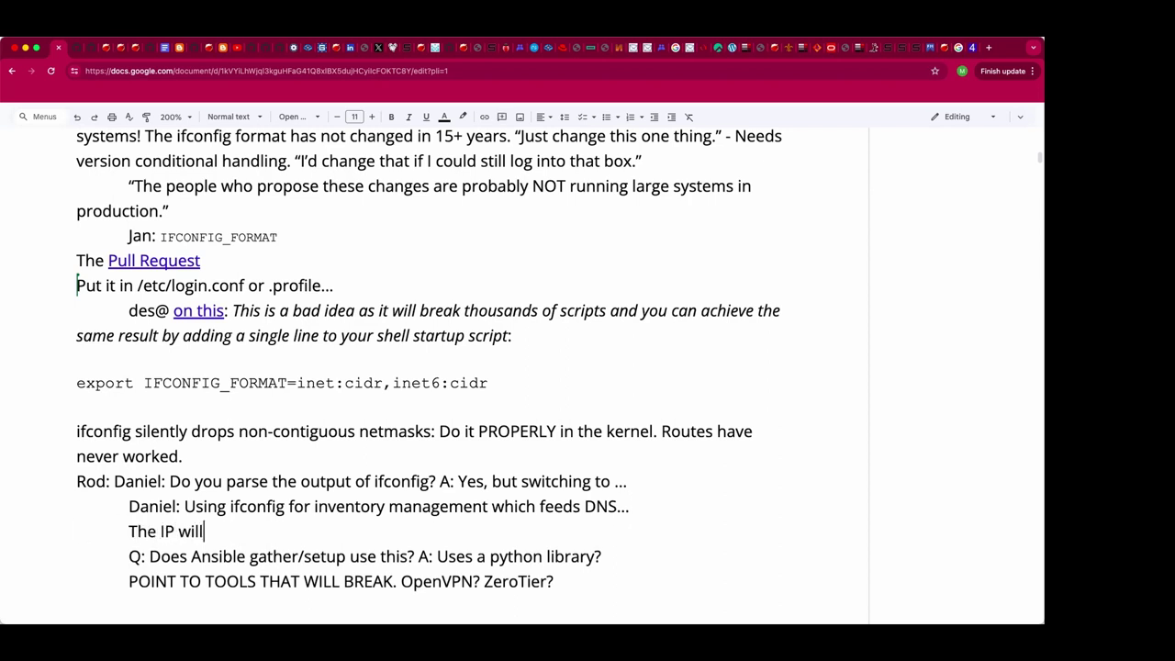
{"action": "type", "text": "come back as a CIDR "}
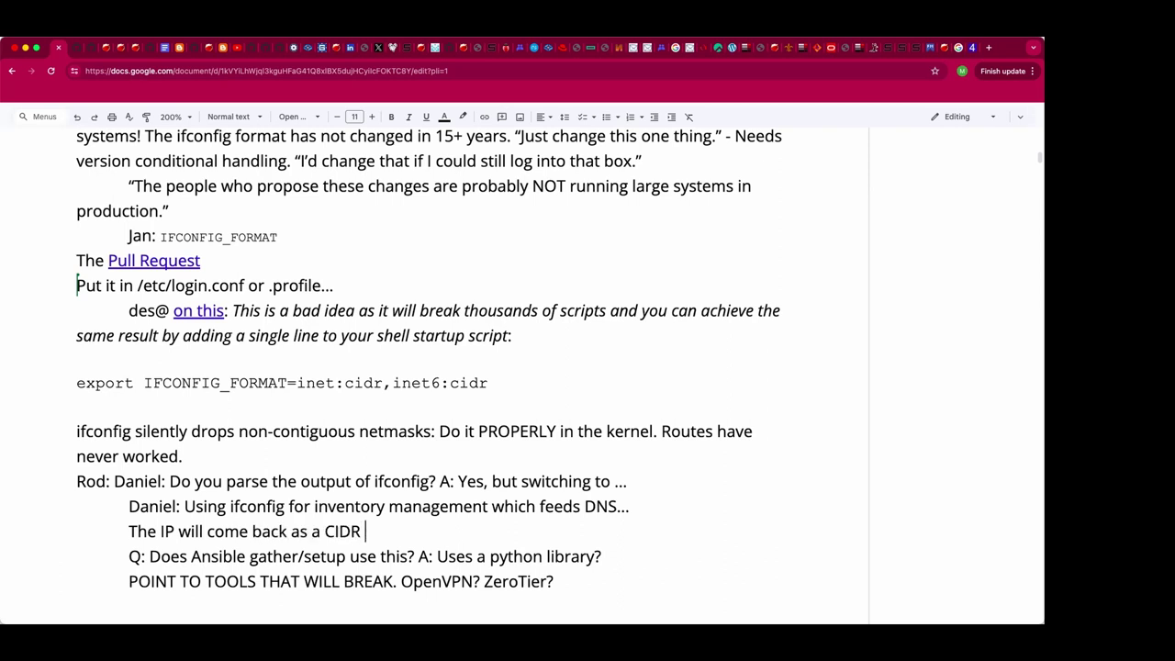
{"action": "type", "text": "value: Can no longer"}
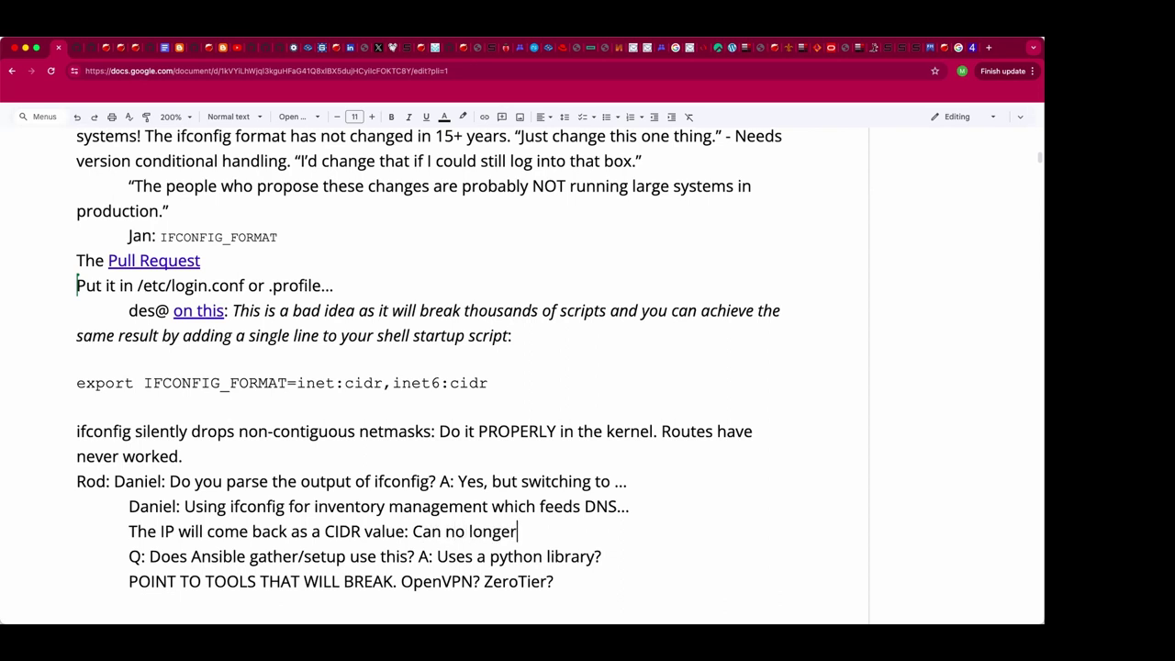
{"action": "type", "text": " user 'cut'. Will have dif"}
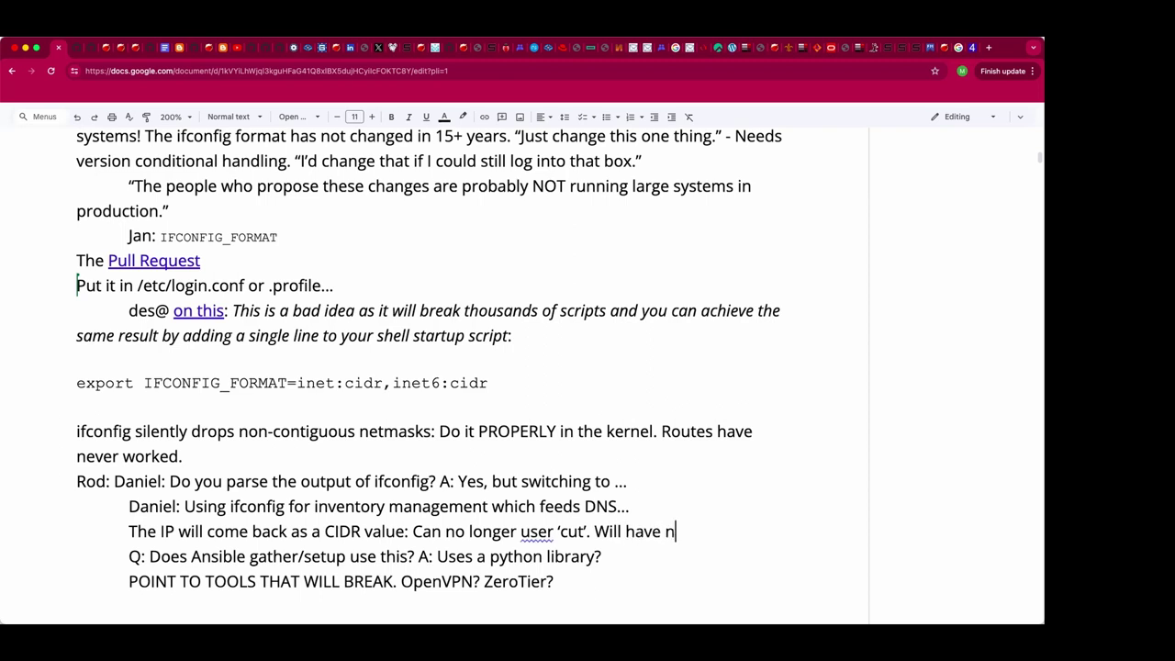
{"action": "type", "text": "ferent file"}
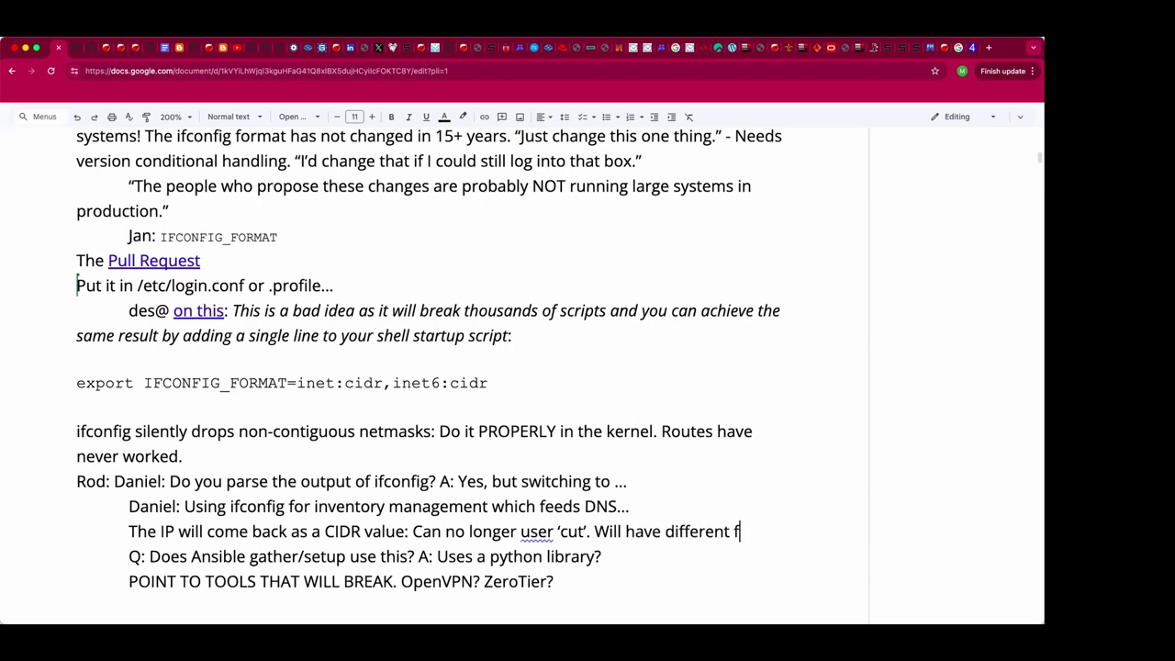
{"action": "key", "text": "BackSpace"}
{"action": "key", "text": "BackSpace"}
{"action": "key", "text": "BackSpace"}
{"action": "type", "text": "ield separators "}
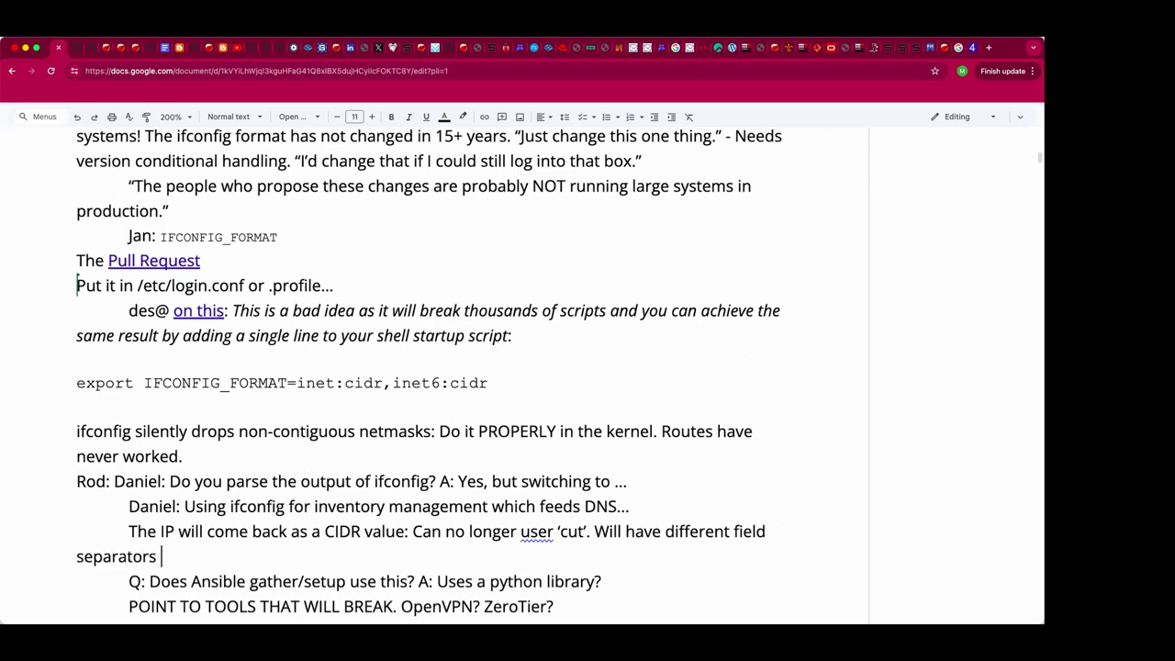
{"action": "type", "text": "than spaces. "}
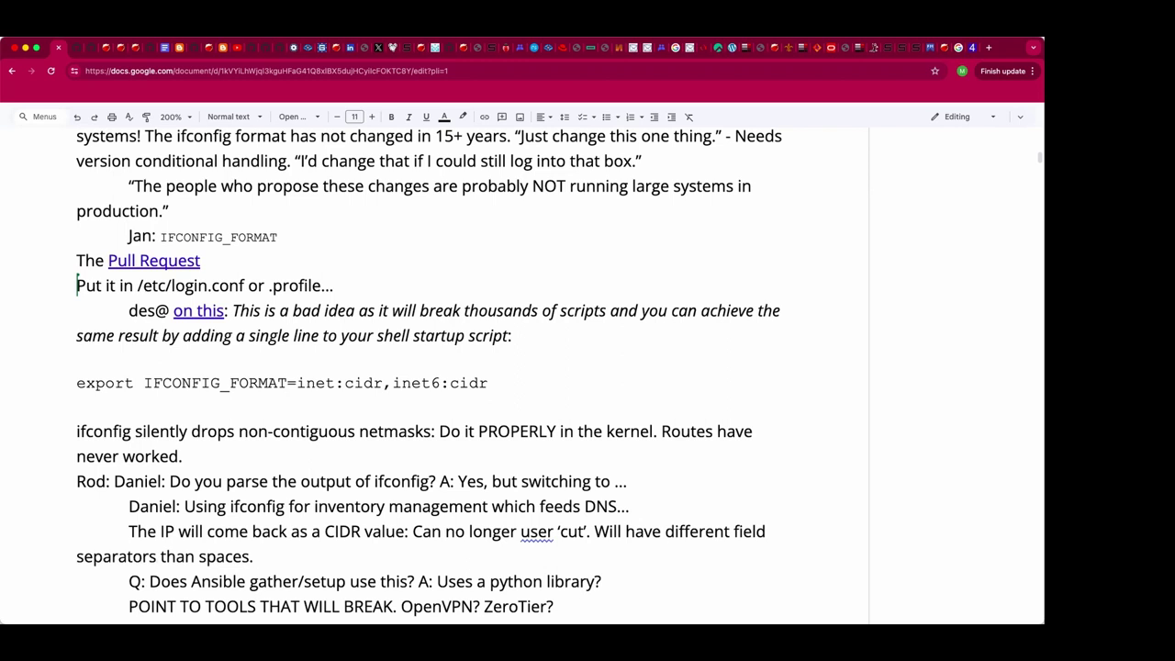
{"action": "type", "text": "Will break anyone "}
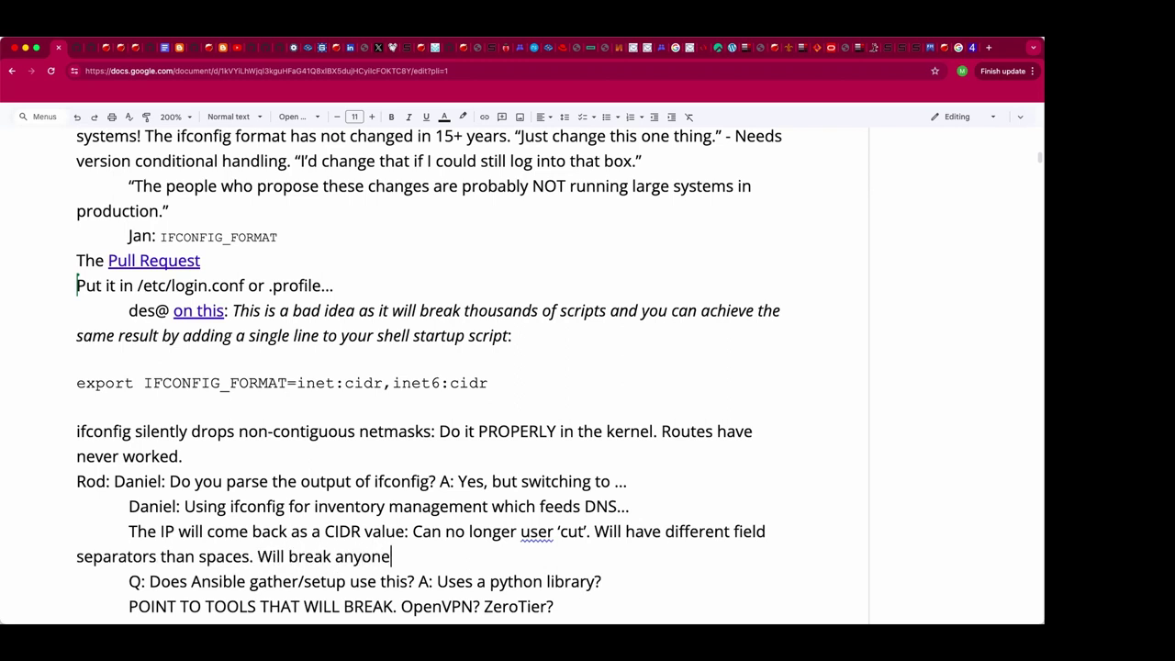
{"action": "type", "text": "parsing hte"}
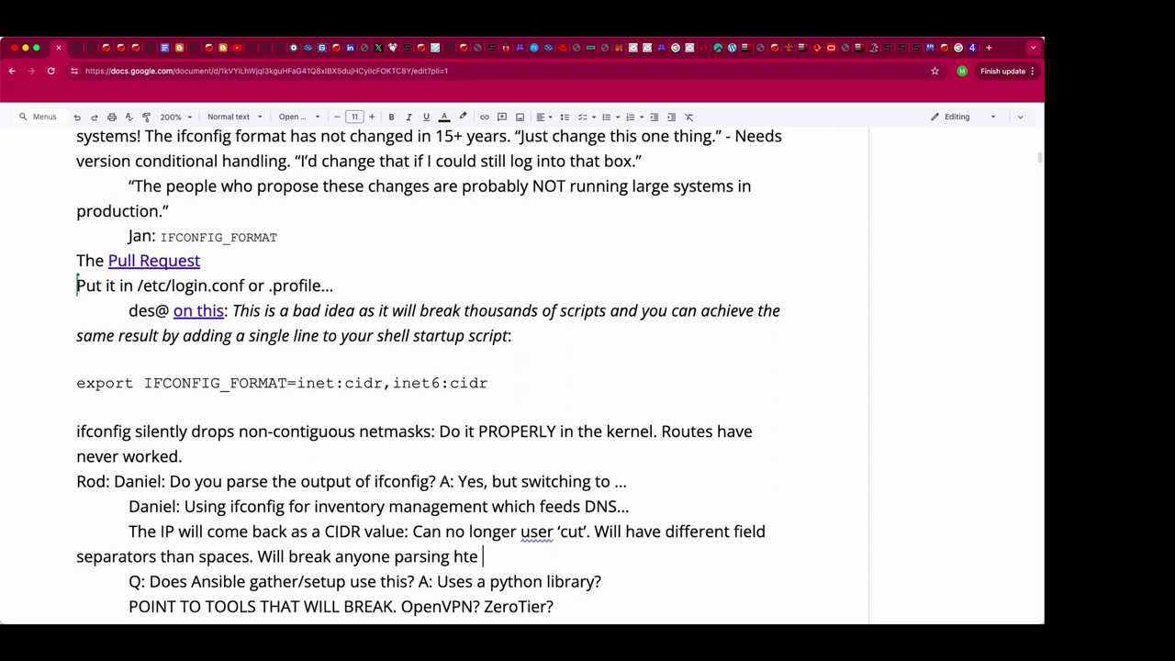
{"action": "key", "text": "BackSpace"}
{"action": "key", "text": "BackSpace"}
{"action": "key", "text": "BackSpace"}
{"action": "key", "text": "BackSpace"}
{"action": "type", "text": "the IP fiie"}
{"action": "key", "text": "BackSpace"}
{"action": "key", "text": "BackSpace"}
{"action": "type", "text": "eld."}
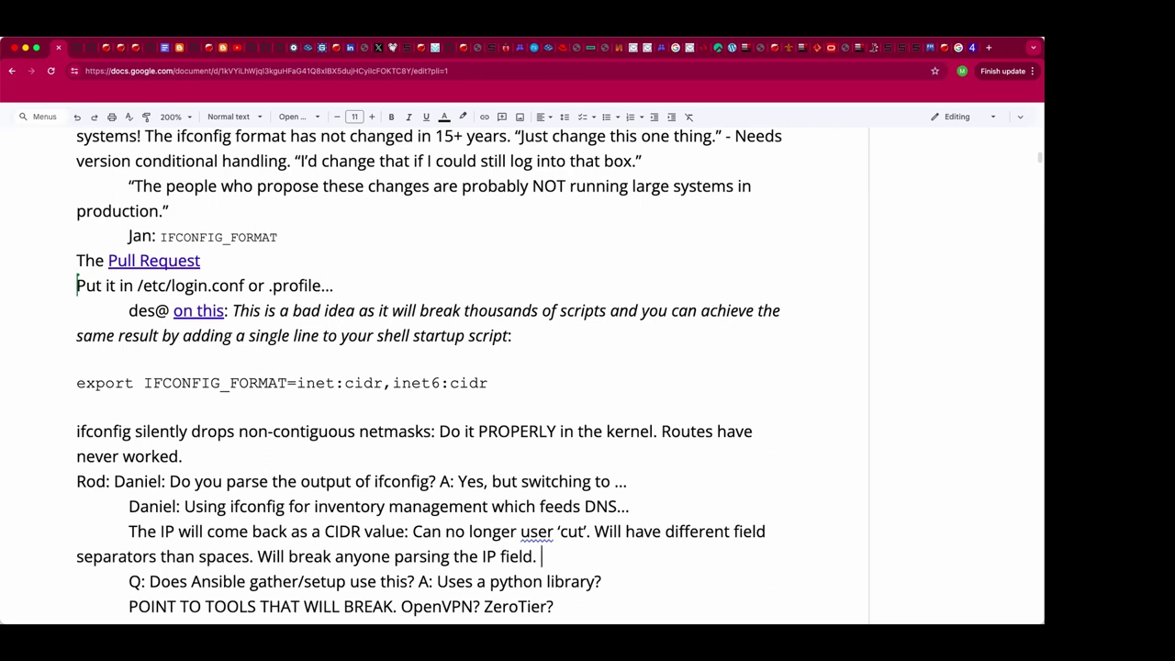
{"action": "type", "text": "Wh"}
{"action": "key", "text": "BackSpace"}
{"action": "key", "text": "BackSpace"}
{"action": "type", "text": "Parsers will bail out or "}
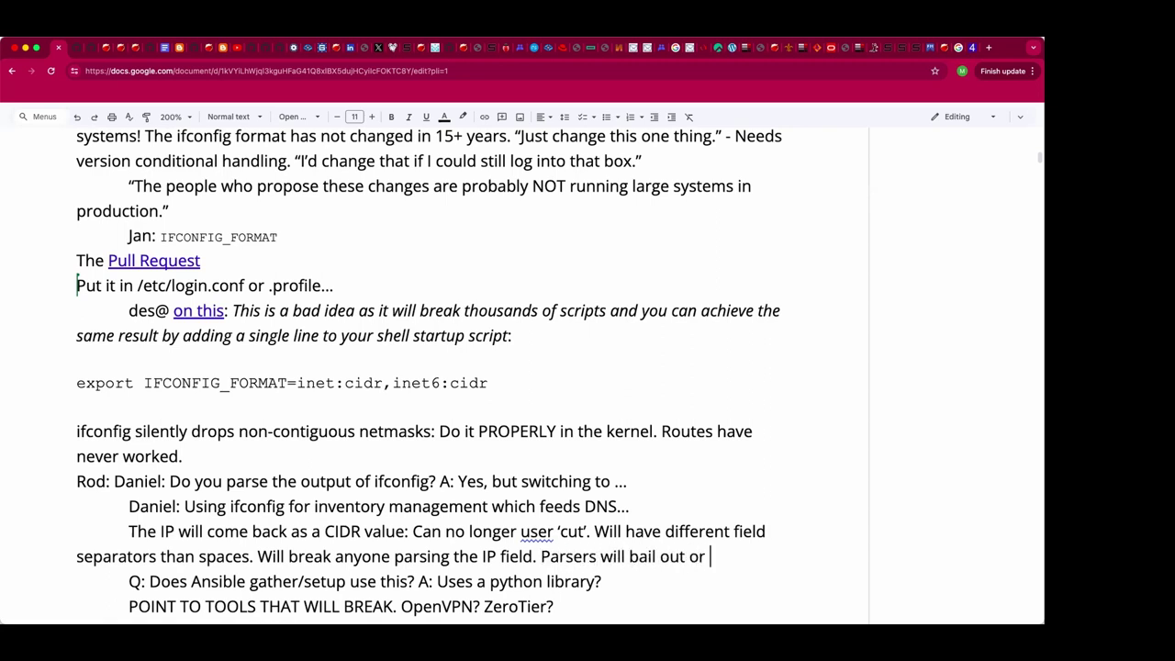
{"action": "type", "text": "give bad values."}
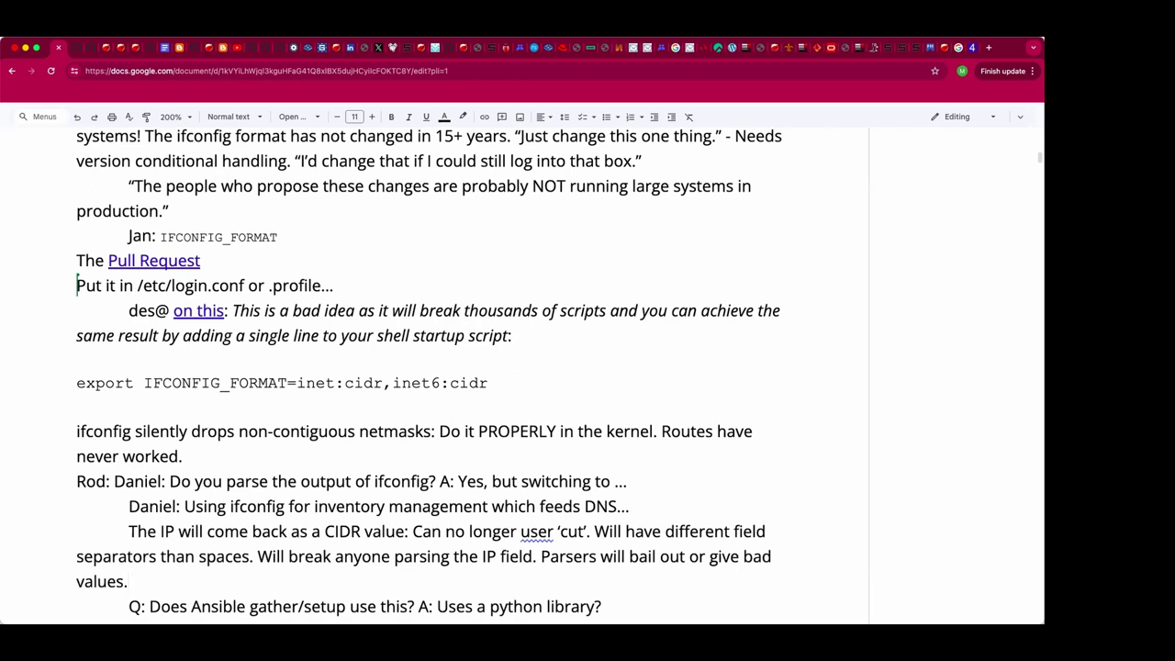
Step: Correct 'user' to 'uses' in the CIDR note
{"action": "left_click", "coordinate": [555, 530]}
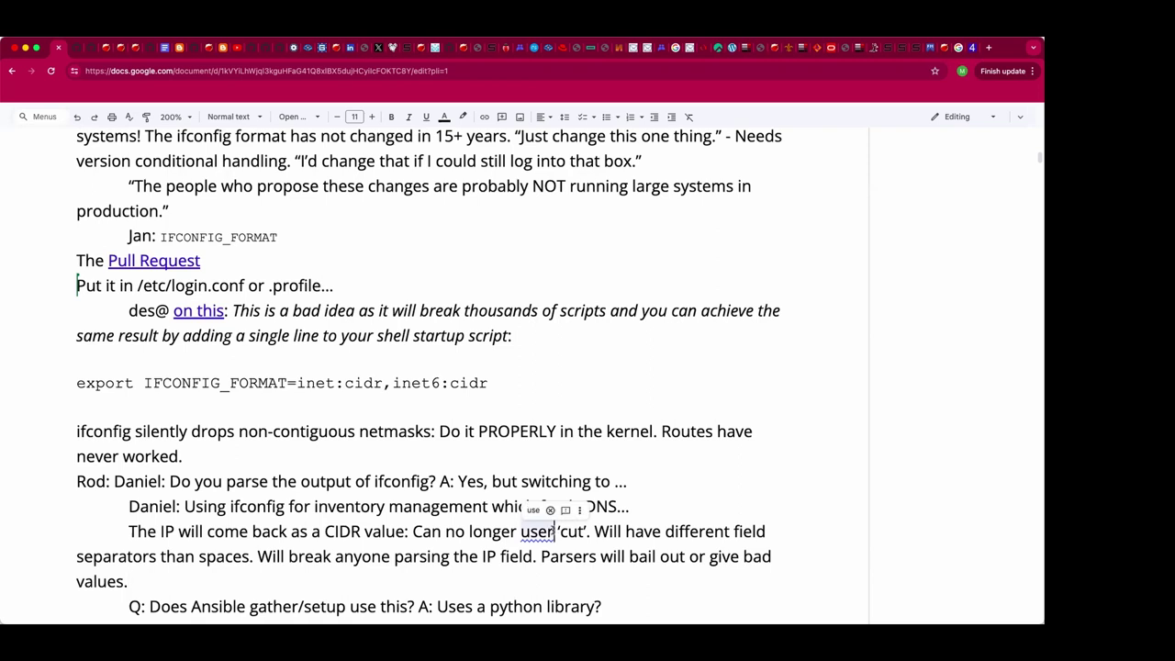
{"action": "key", "text": "BackSpace"}
{"action": "type", "text": "s"}
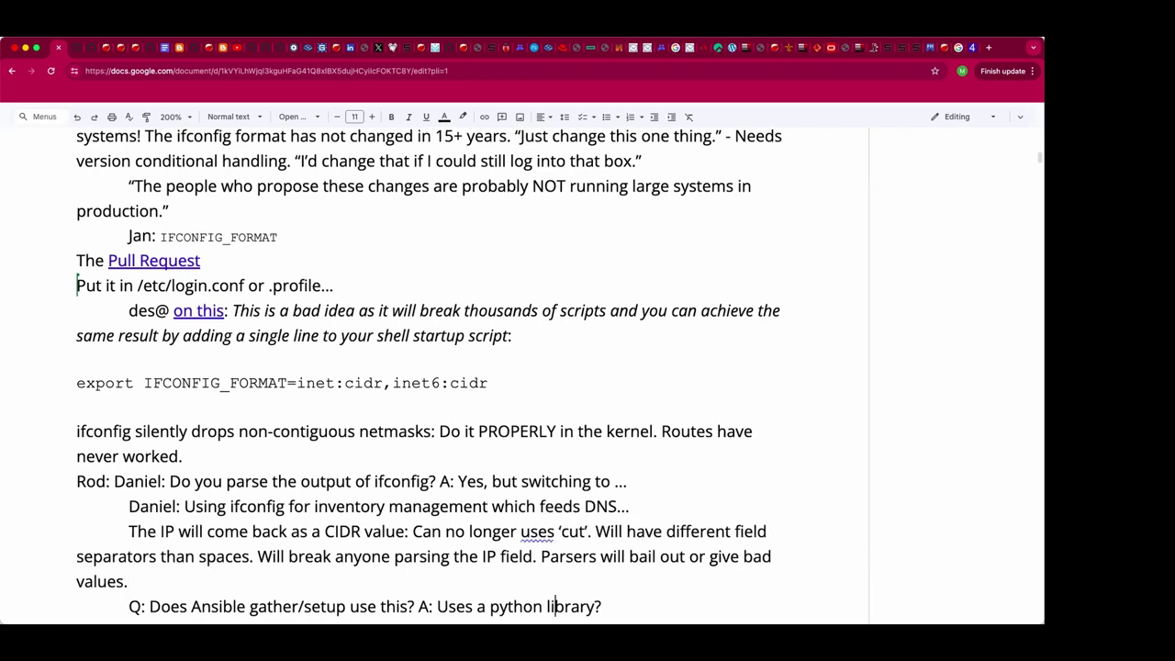
{"action": "type", "text": "POINT TO TOOLS THAT WILL BREAK. OpenVPN? ZeroTier?"}
{"action": "key", "text": "BackSpace"}
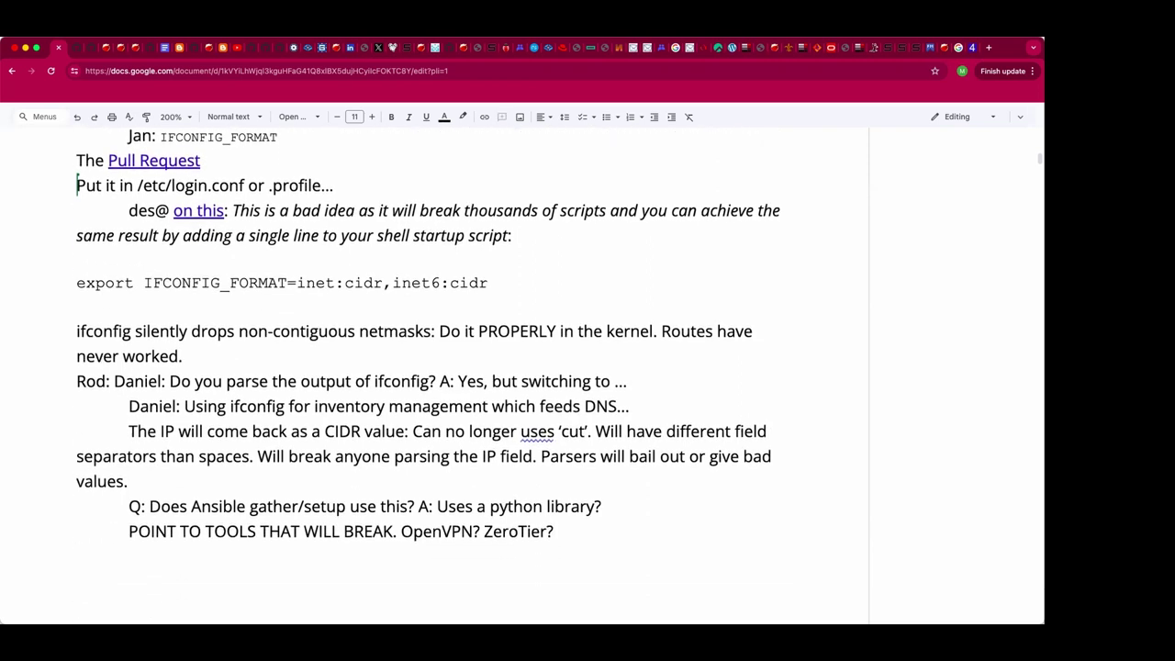
Step: Insert 'Put it in the PR.' before OpenVPN? and select the POINT TO TOOLS sentence
{"action": "left_click", "coordinate": [400, 531]}
{"action": "type", "text": "Put it in the PR."}
{"action": "key", "text": "super+shift+Left"}
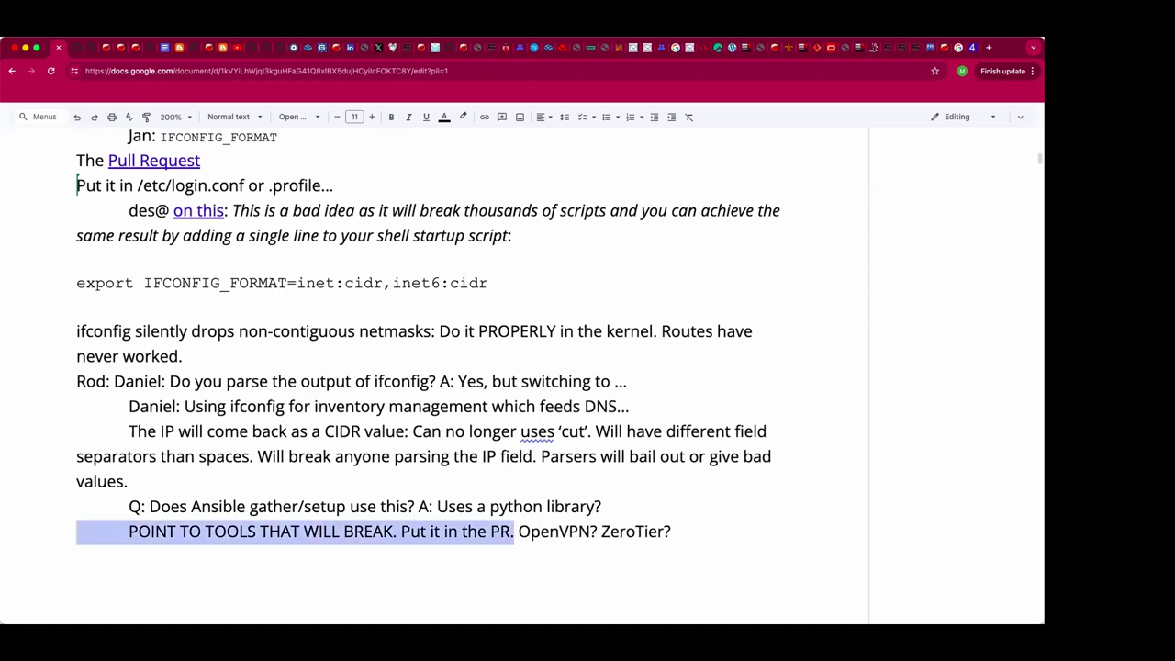
{"action": "left_click", "coordinate": [443, 118]}
Step: Colour the tools sentence red and add 'HE Tunnel config?' after ZeroTier?
{"action": "left_click", "coordinate": [459, 154]}
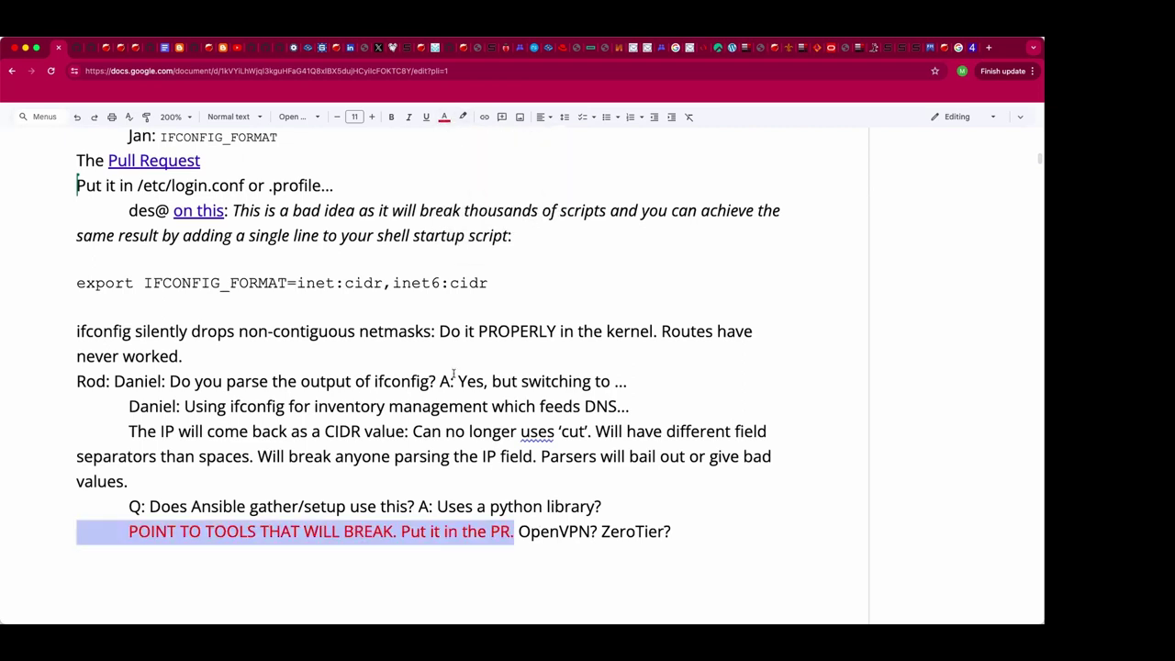
{"action": "left_click", "coordinate": [502, 561]}
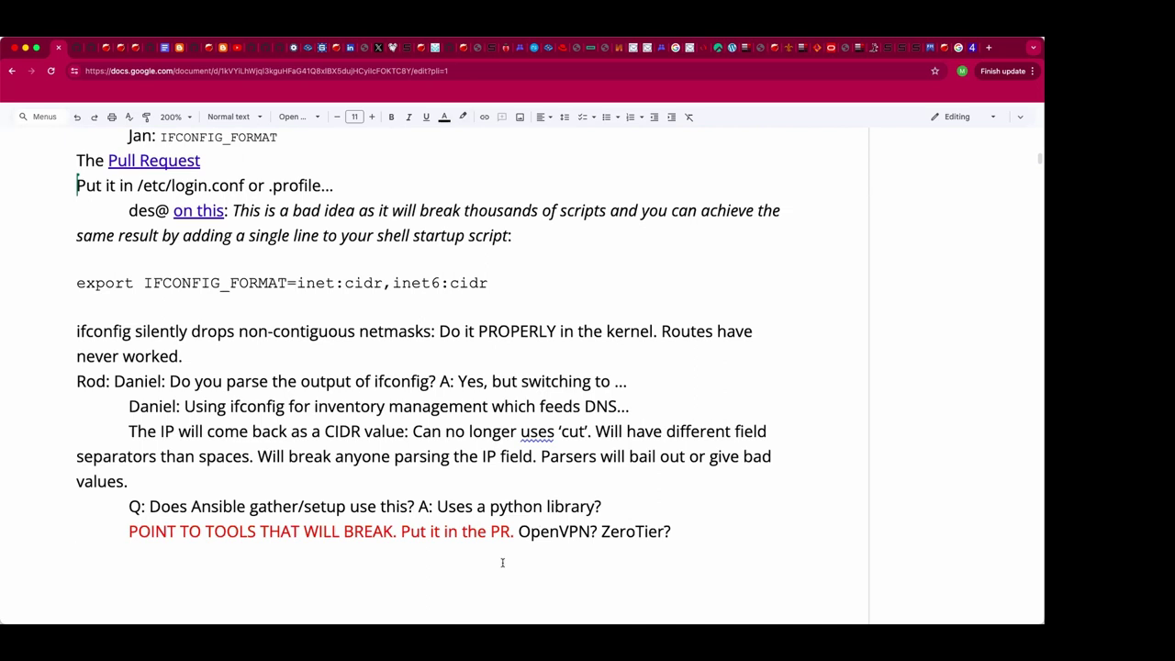
{"action": "key", "text": "BackSpace"}
{"action": "type", "text": "HE Tunnel C"}
{"action": "key", "text": "BackSpace"}
{"action": "type", "text": "config?"}
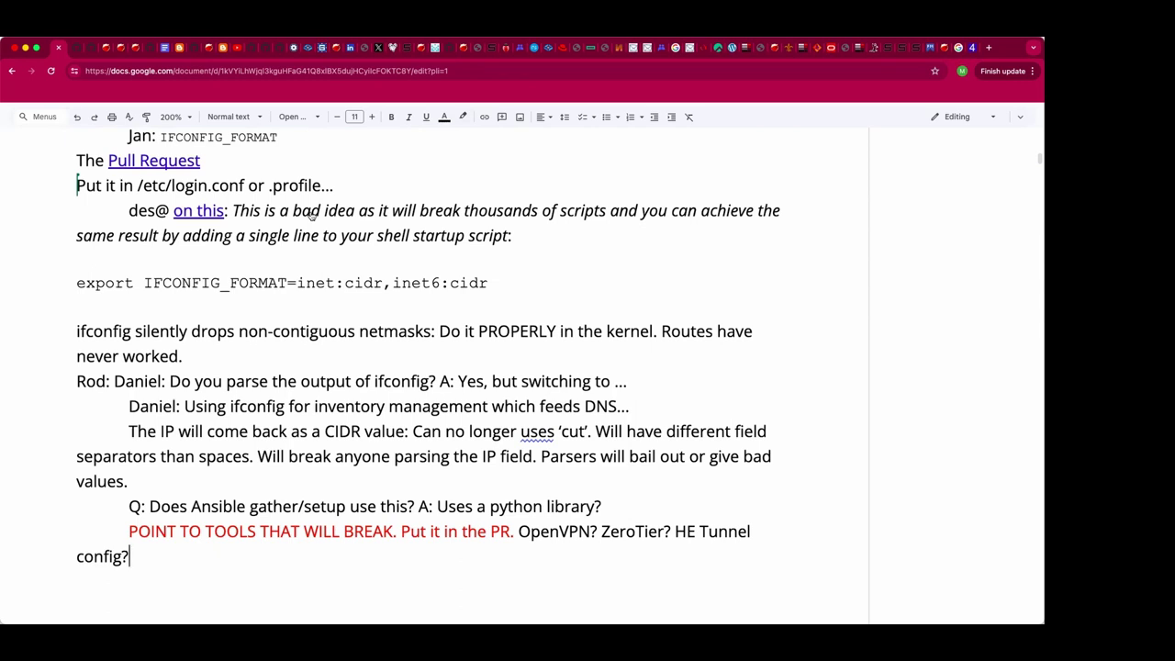
{"action": "key", "text": "super+Tab"}
Step: Copy the address of the 'on this' link from its link preview
{"action": "left_click", "coordinate": [202, 213]}
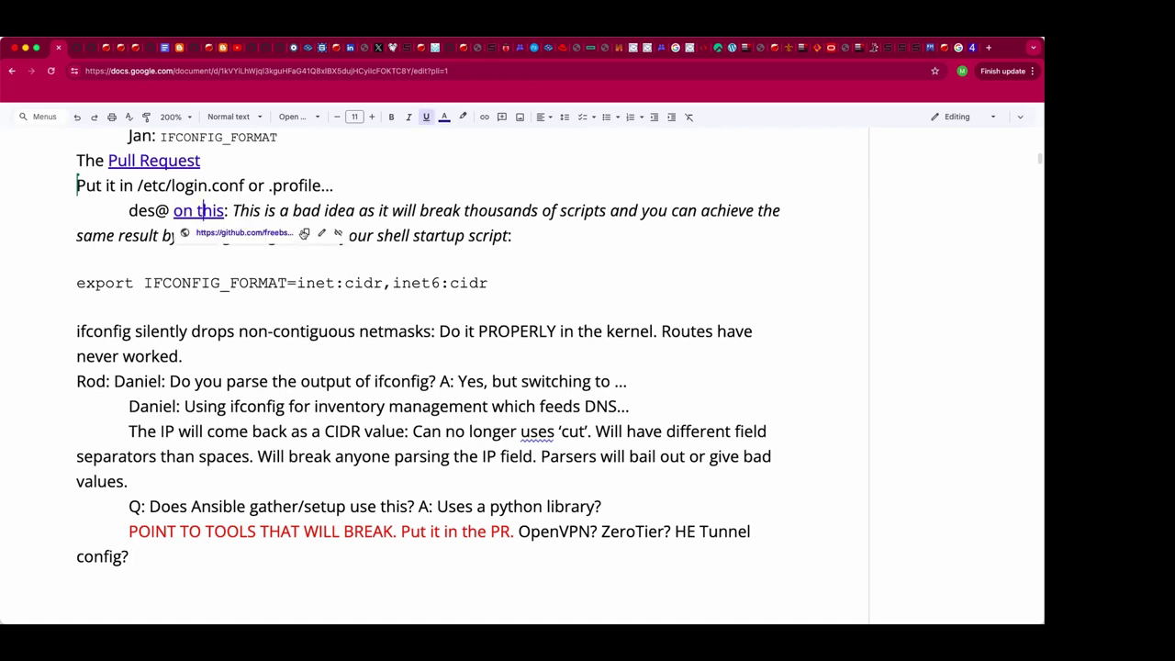
{"action": "left_click", "coordinate": [305, 232]}
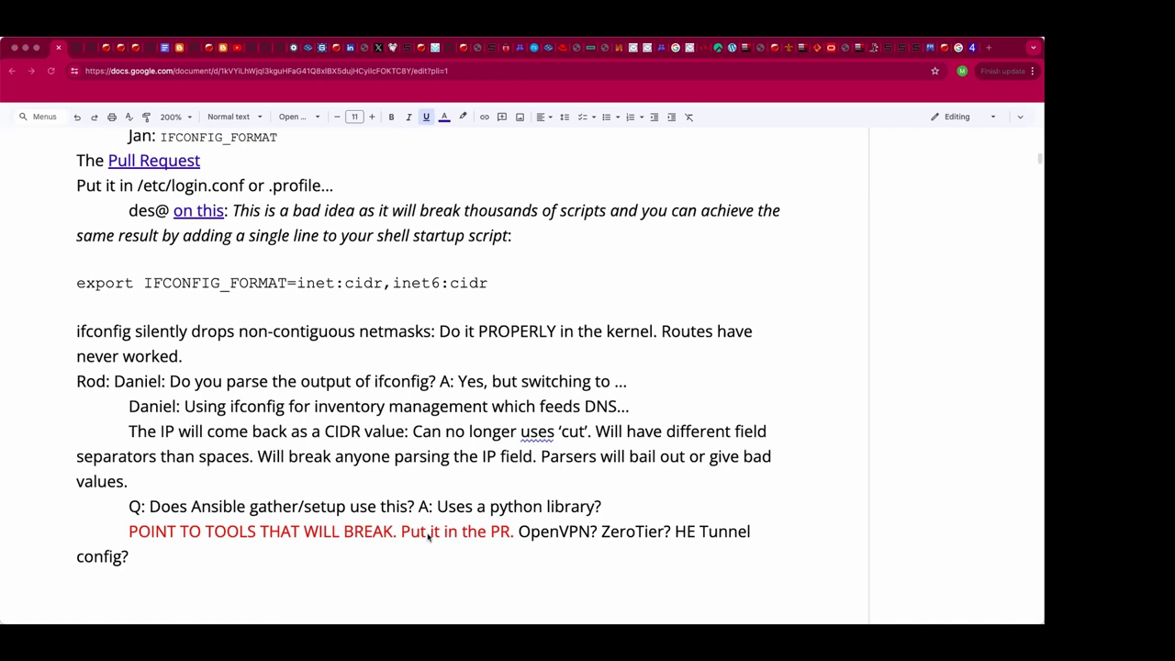
Step: After config?, add 'Is that line identical on Linux? Hasn't changed in 40 years on Unix systems?'
{"action": "key", "text": "super+Tab"}
{"action": "key", "text": "super+Down"}
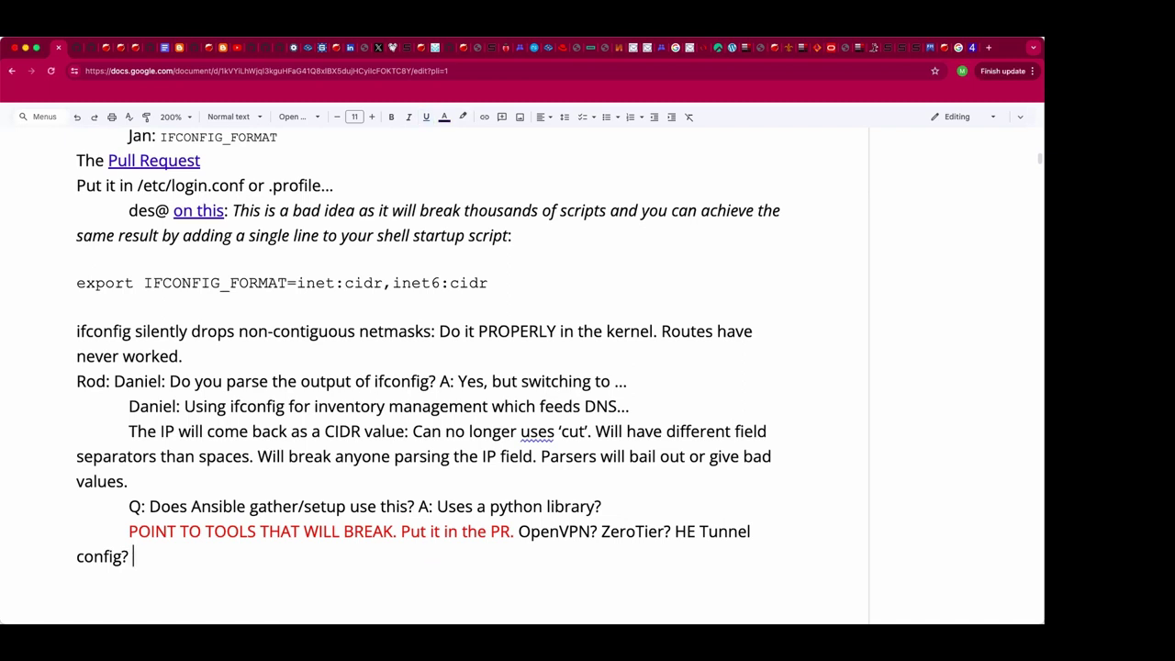
{"action": "type", "text": "Is that line identical on Linux"}
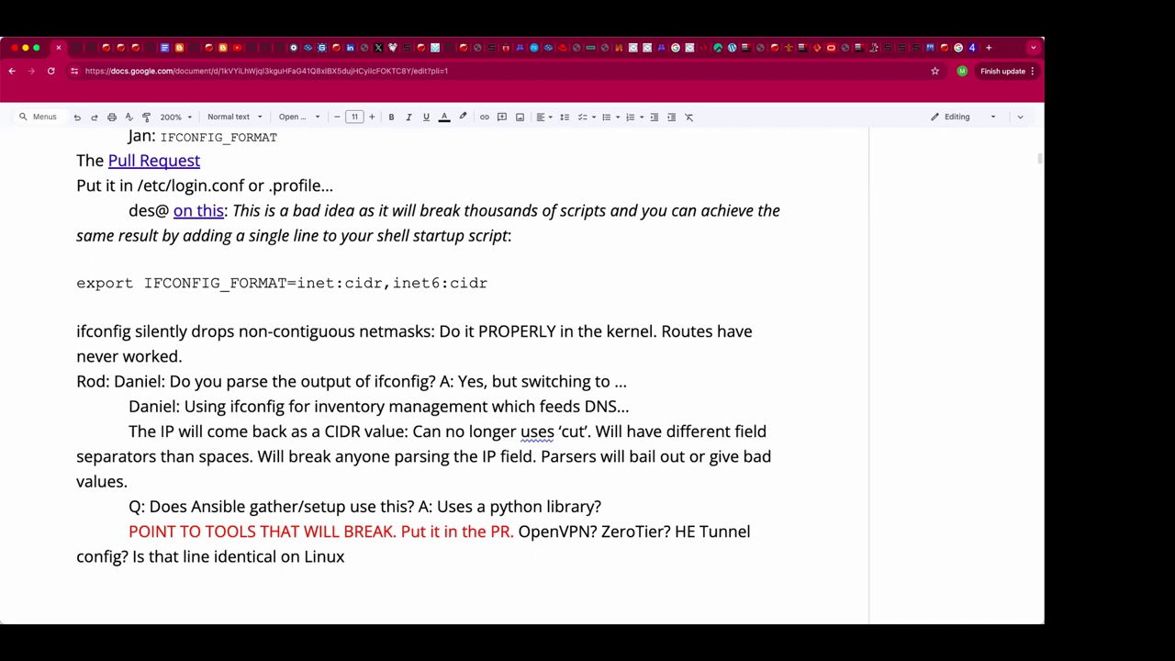
{"action": "type", "text": "? Hasn"}
{"action": "type", "text": "'t chnage"}
{"action": "key", "text": "BackSpace"}
{"action": "key", "text": "BackSpace"}
{"action": "key", "text": "BackSpace"}
{"action": "key", "text": "BackSpace"}
{"action": "type", "text": "anged in 40 years on Unix systems?"}
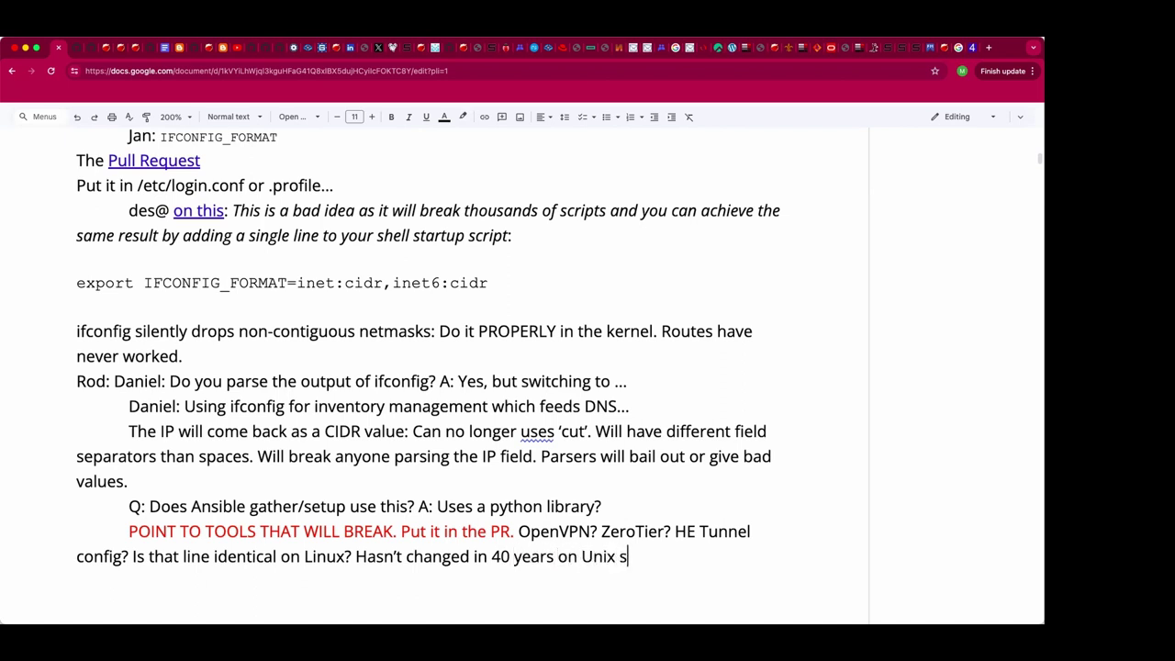
Step: Add an indented line '"This is medium annoying" and PEOPLE LEAVE OSs BECAUSE OF CRAP LIKE THIS.'
{"action": "key", "text": "Return"}
{"action": "key", "text": "Tab"}
{"action": "type", "text": "\""}
{"action": "key", "text": "BackSpace"}
{"action": "type", "text": "This"}
{"action": "key", "text": "BackSpace"}
{"action": "key", "text": "BackSpace"}
{"action": "key", "text": "BackSpace"}
{"action": "key", "text": "BackSpace"}
{"action": "key", "text": "BackSpace"}
{"action": "type", "text": "\"This is medium "}
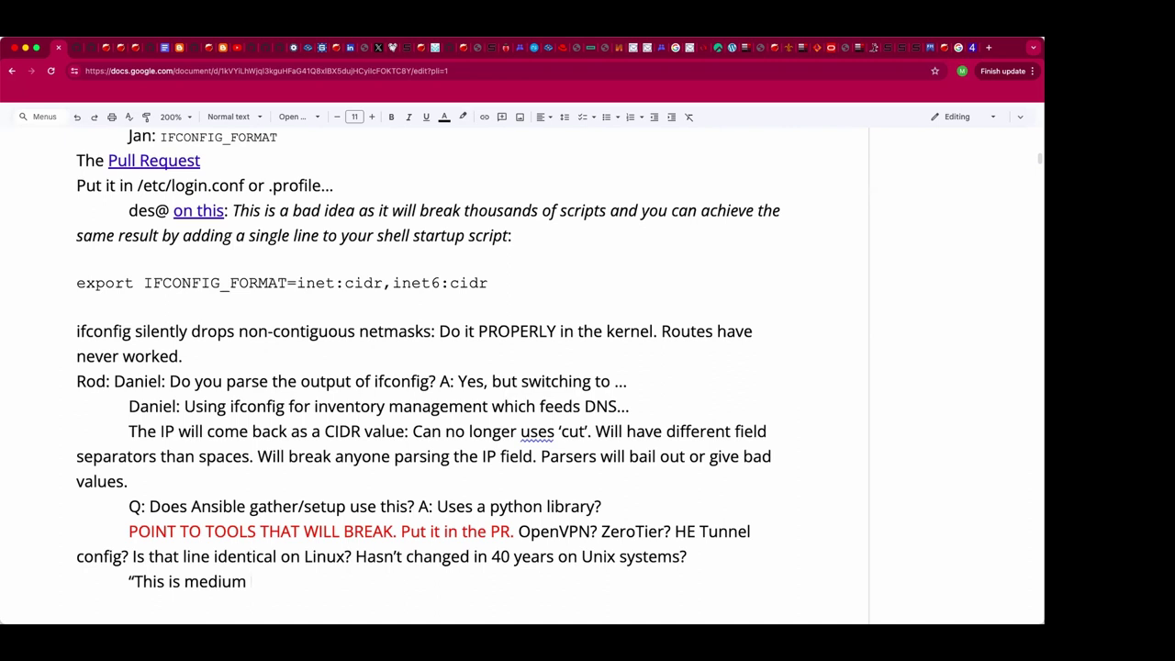
{"action": "type", "text": "annoying\" and PEPOL"}
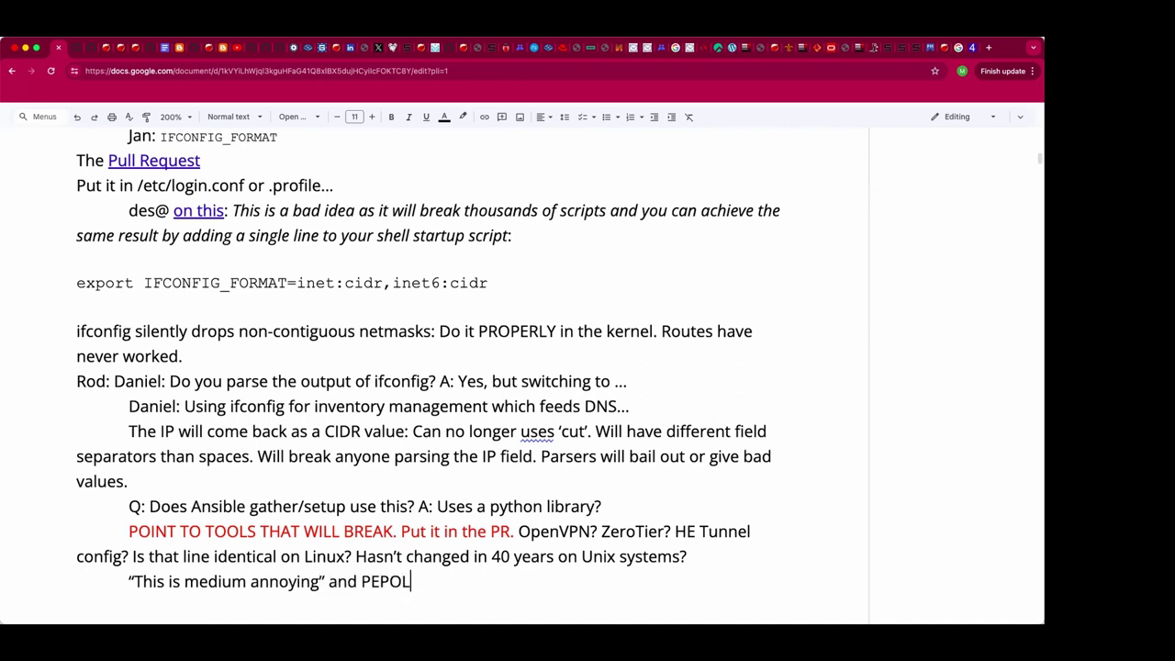
{"action": "type", "text": "E"}
{"action": "key", "text": "BackSpace"}
{"action": "key", "text": "BackSpace"}
{"action": "key", "text": "BackSpace"}
{"action": "key", "text": "BackSpace"}
{"action": "type", "text": "OL"}
{"action": "key", "text": "BackSpace"}
{"action": "type", "text": "PLE EAVE"}
{"action": "key", "text": "BackSpace"}
{"action": "key", "text": "BackSpace"}
{"action": "key", "text": "BackSpace"}
{"action": "key", "text": "BackSpace"}
{"action": "key", "text": "BackSpace"}
{"action": "type", "text": "LA"}
{"action": "key", "text": "BackSpace"}
{"action": "type", "text": "EAVE OSs BECAUSE OF CRAP LIKE THIS."}
{"action": "key", "text": "Return"}
{"action": "key", "text": "Return"}
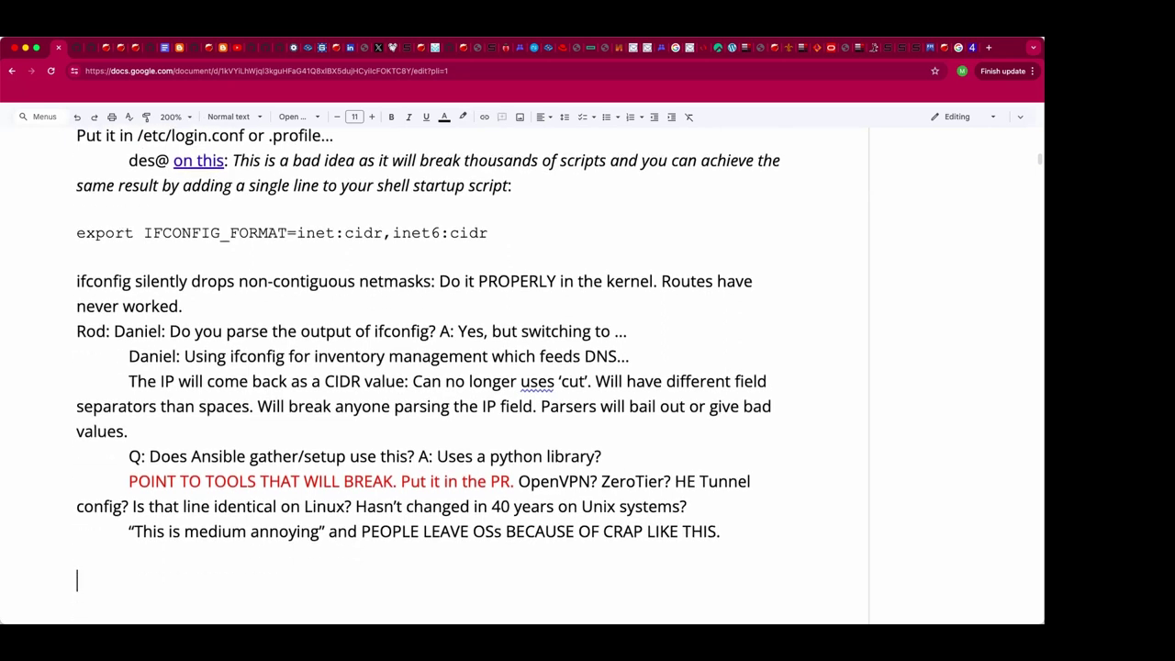
Step: Add the indented quote "My bug fixes were ignored"
{"action": "key", "text": "BackSpace"}
{"action": "key", "text": "Tab"}
{"action": "type", "text": "\"My bug fixes"}
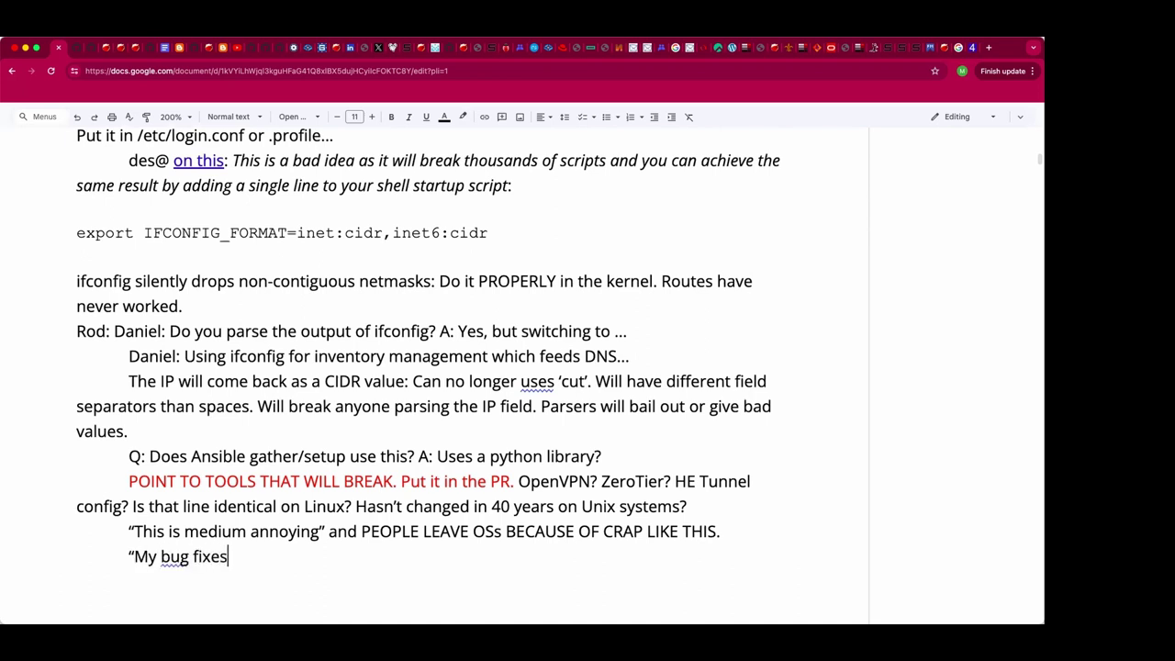
{"action": "type", "text": " were ignored\""}
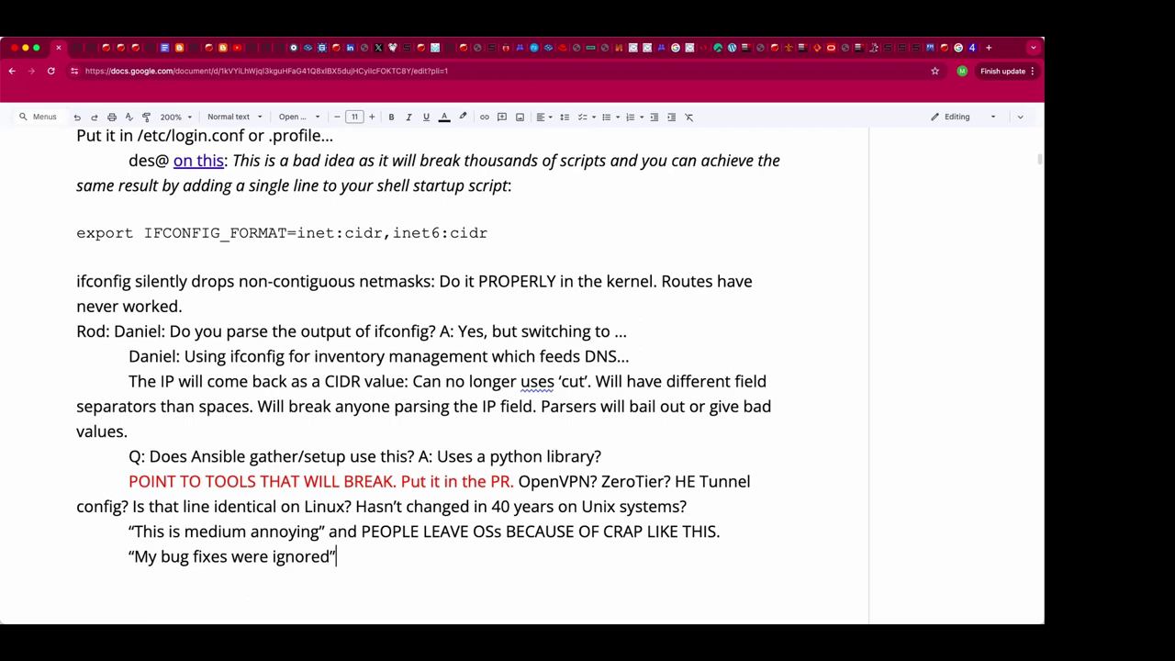
{"action": "scroll", "coordinate": [468, 597], "scroll_direction": "down", "scroll_amount": 1}
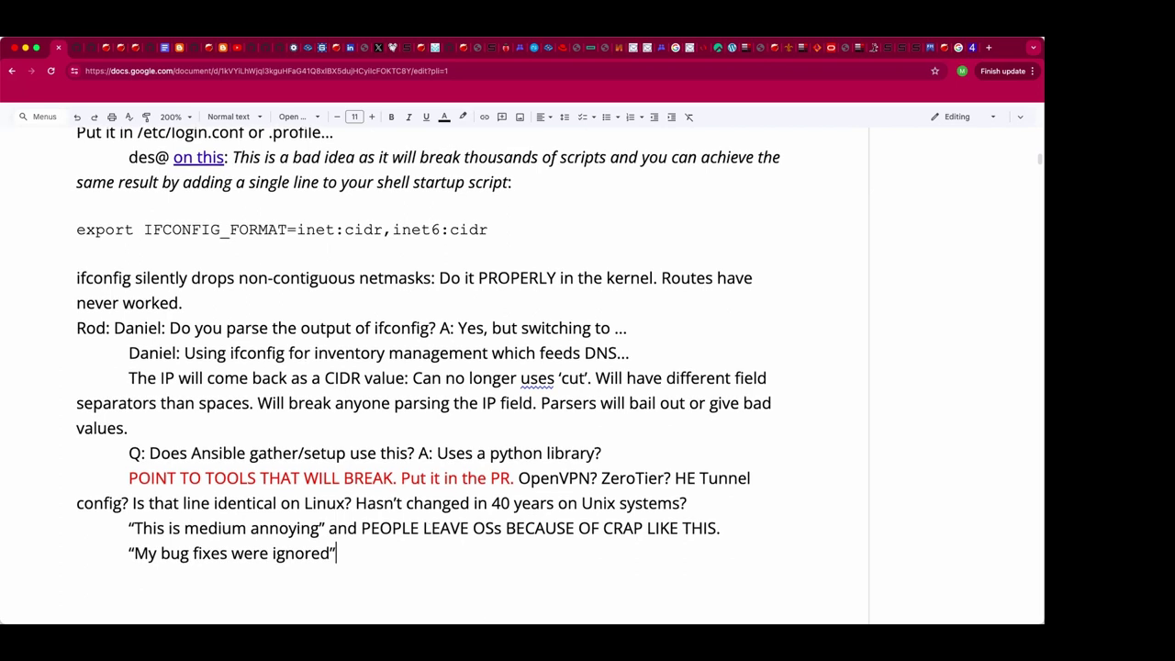
Step: Add the quote "Don't break 40 years of documentation and search results and published textbooks"
{"action": "key", "text": "Return"}
{"action": "type", "text": "\"Don't break 40 years "}
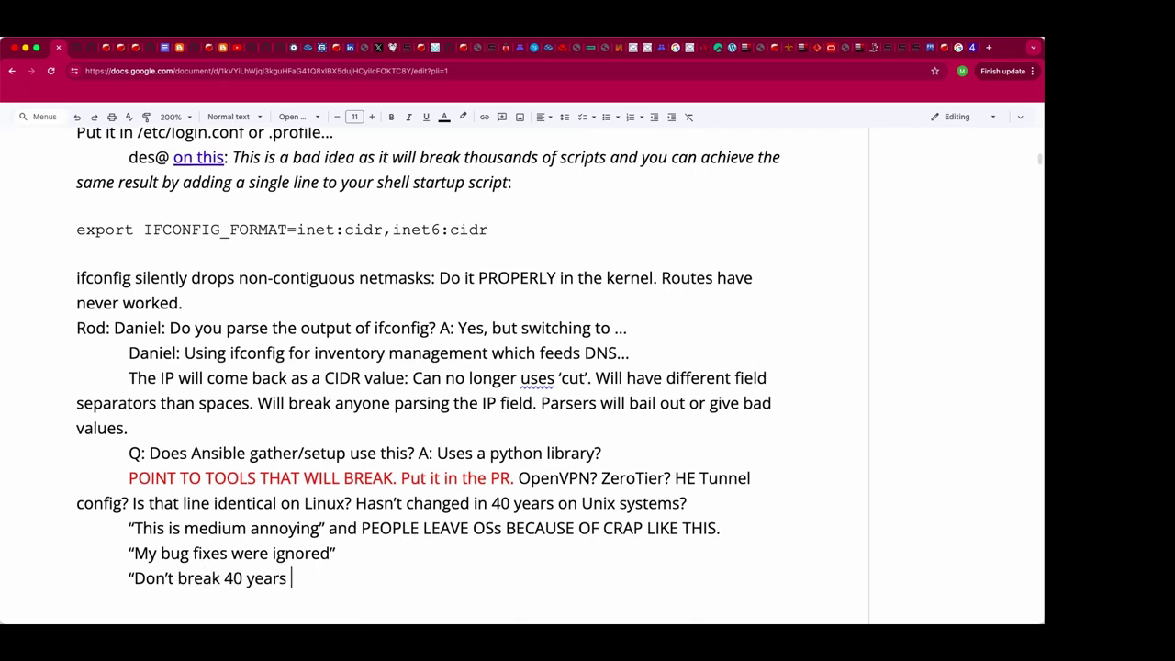
{"action": "type", "text": "of documentation"}
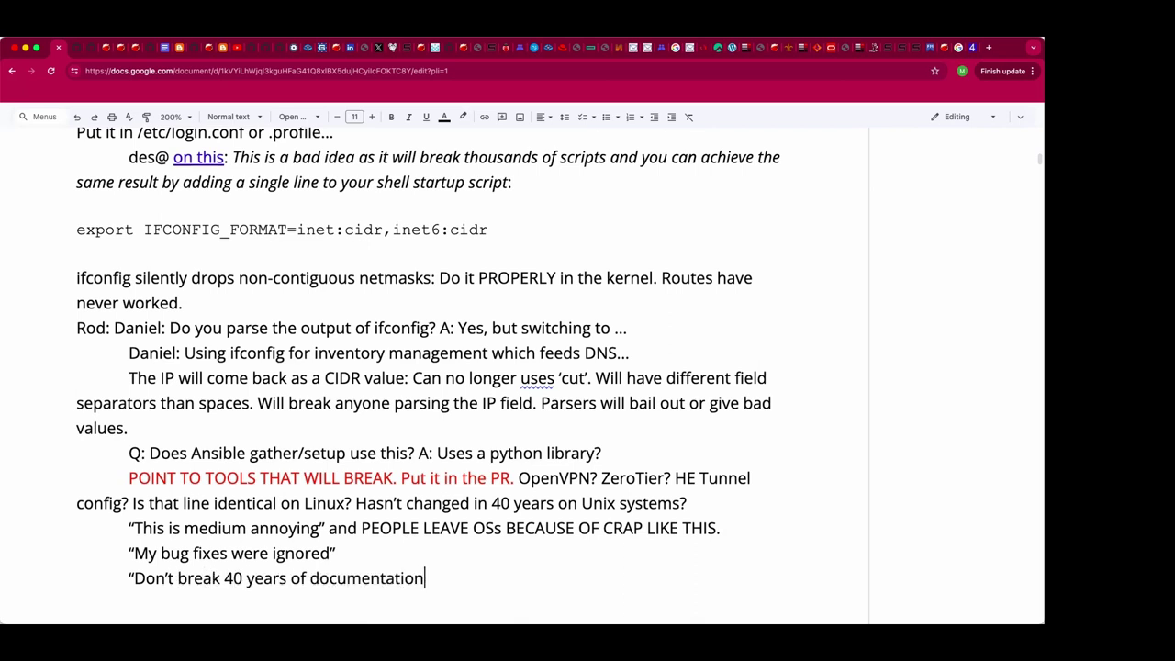
{"action": "type", "text": " and search results\""}
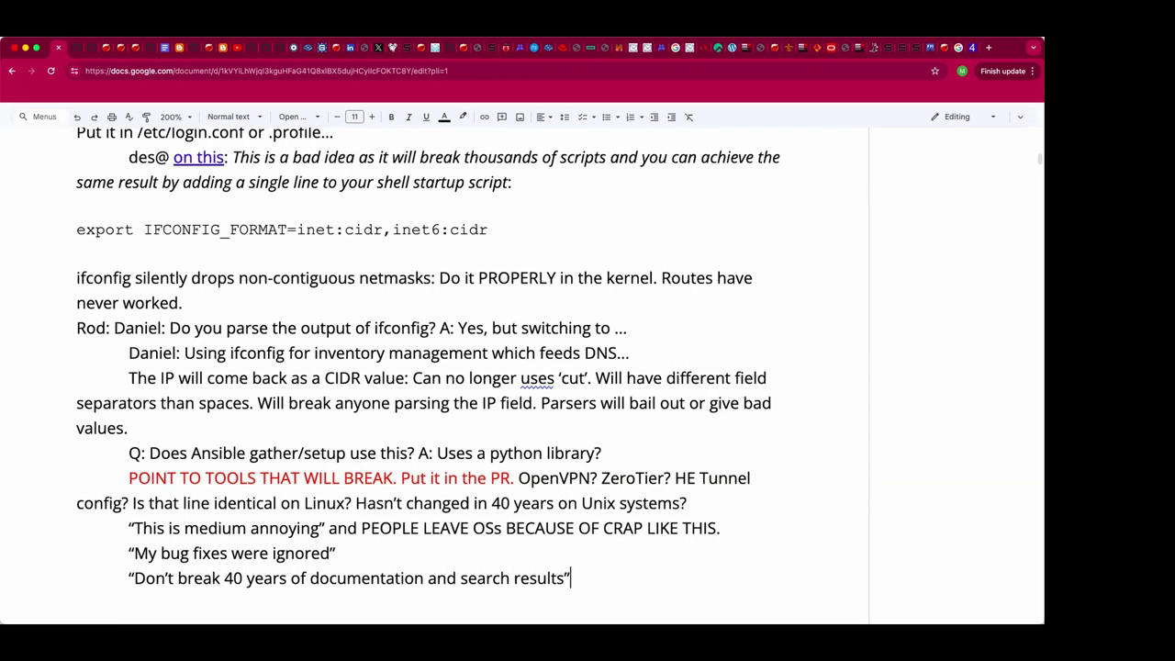
{"action": "key", "text": "BackSpace"}
{"action": "type", "text": "and published text books”"}
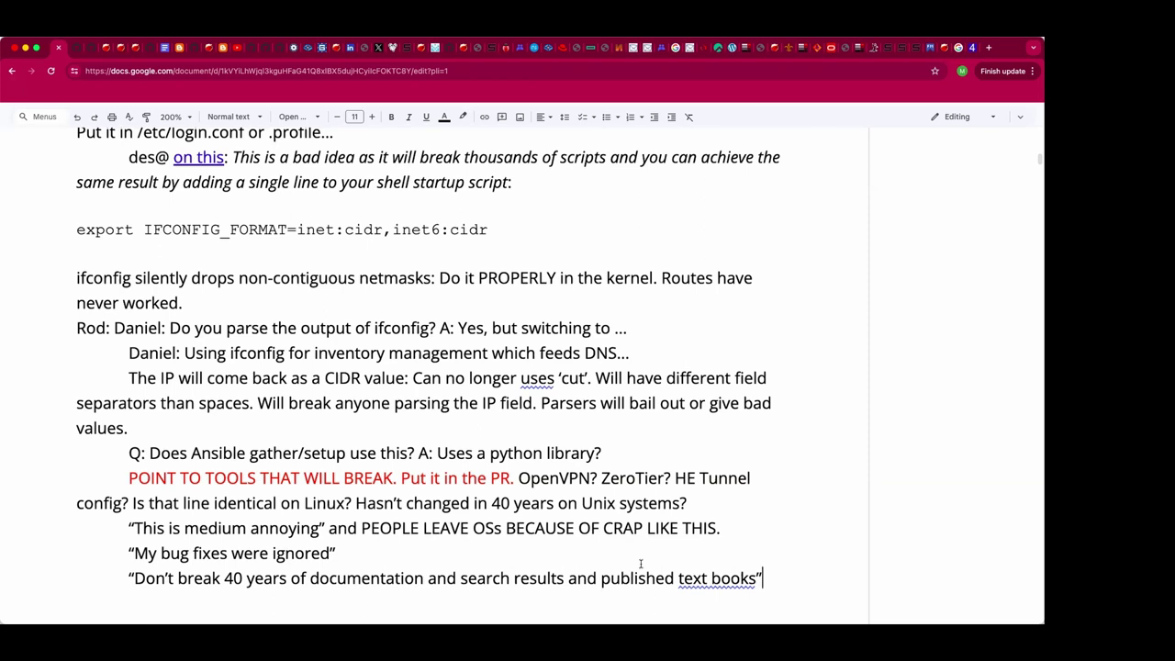
{"action": "left_click", "coordinate": [708, 578]}
{"action": "key", "text": "BackSpace"}
{"action": "key", "text": "Down"}
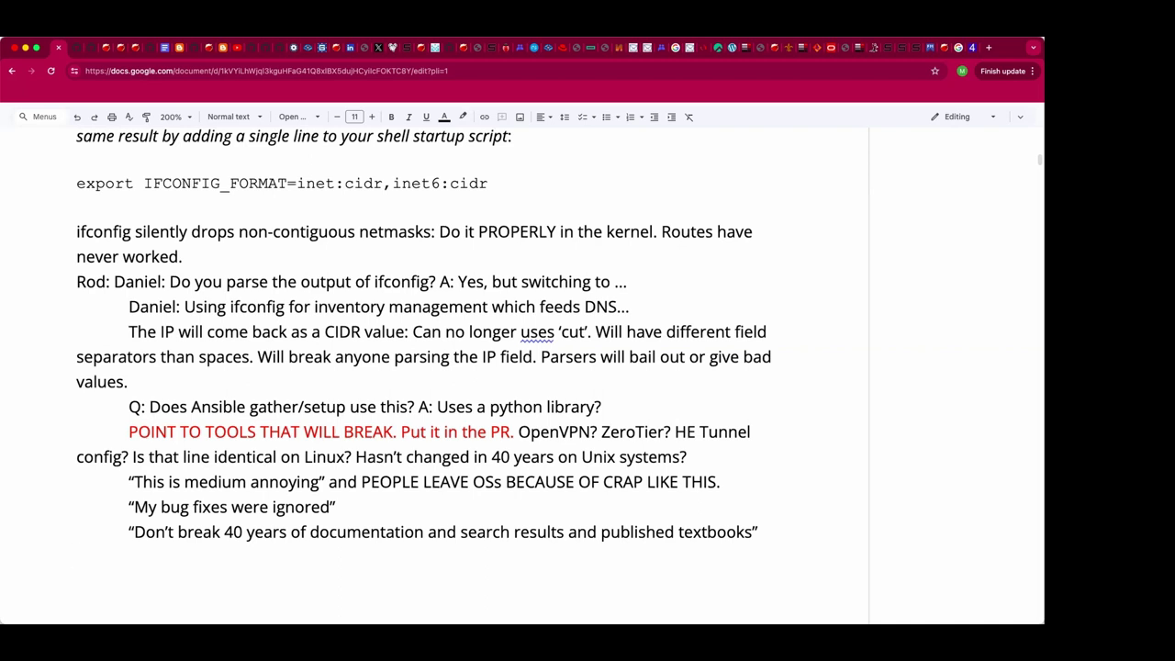
Step: Type the quote “Just grep through the rc.d scripts in ports” with a note on port name .in files
{"action": "type", "text": "“Just grep through the rc.d scripts in ports"}
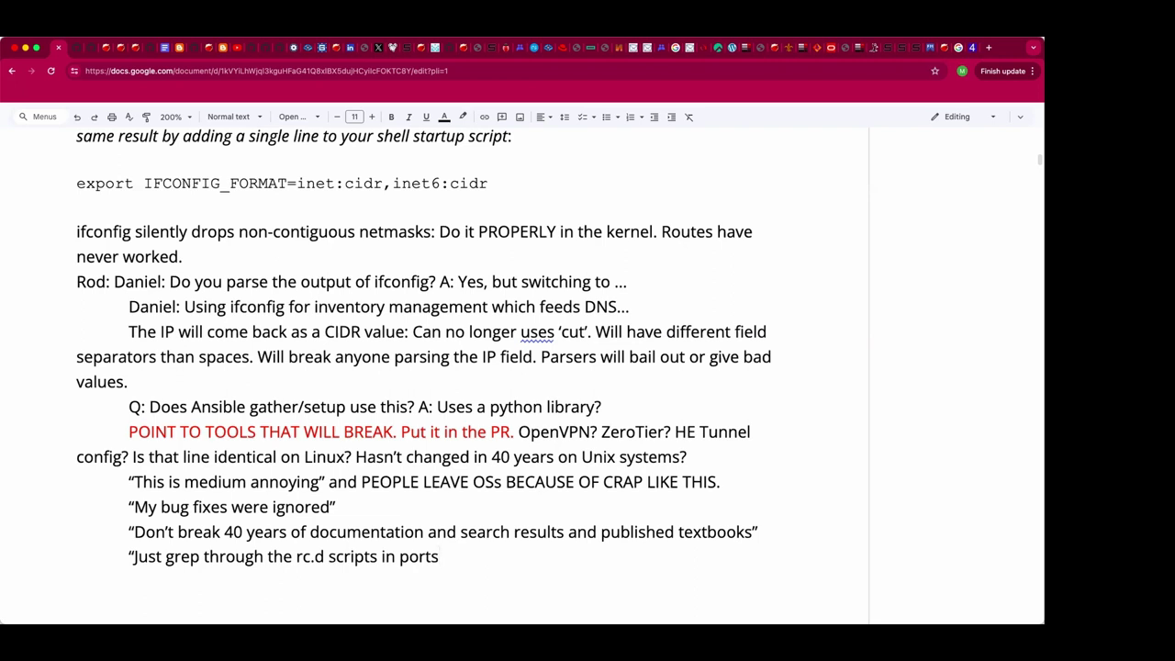
{"action": "type", "text": "” "}
{"action": "type", "text": "Note port"}
{"action": "type", "text": " name dot i"}
{"action": "type", "text": "n in"}
{"action": "key", "text": "BackSpace"}
{"action": "key", "text": "BackSpace"}
{"action": "key", "text": "BackSpace"}
{"action": "type", "text": "... "}
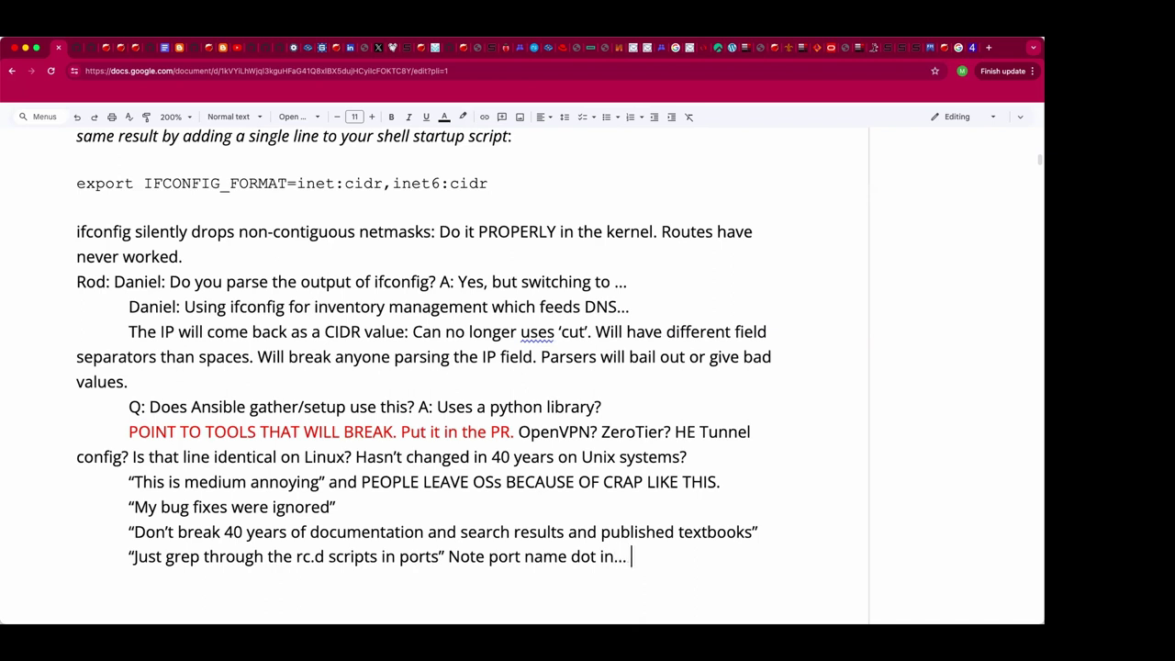
{"action": "type", "text": "food"}
{"action": "key", "text": "BackSpace"}
{"action": "type", "text": ".in?"}
{"action": "key", "text": "BackSpace"}
{"action": "type", "text": "in"}
{"action": "key", "text": "BackSpace"}
{"action": "key", "text": "BackSpace"}
{"action": "key", "text": "BackSpace"}
{"action": "type", "text": "in file"}
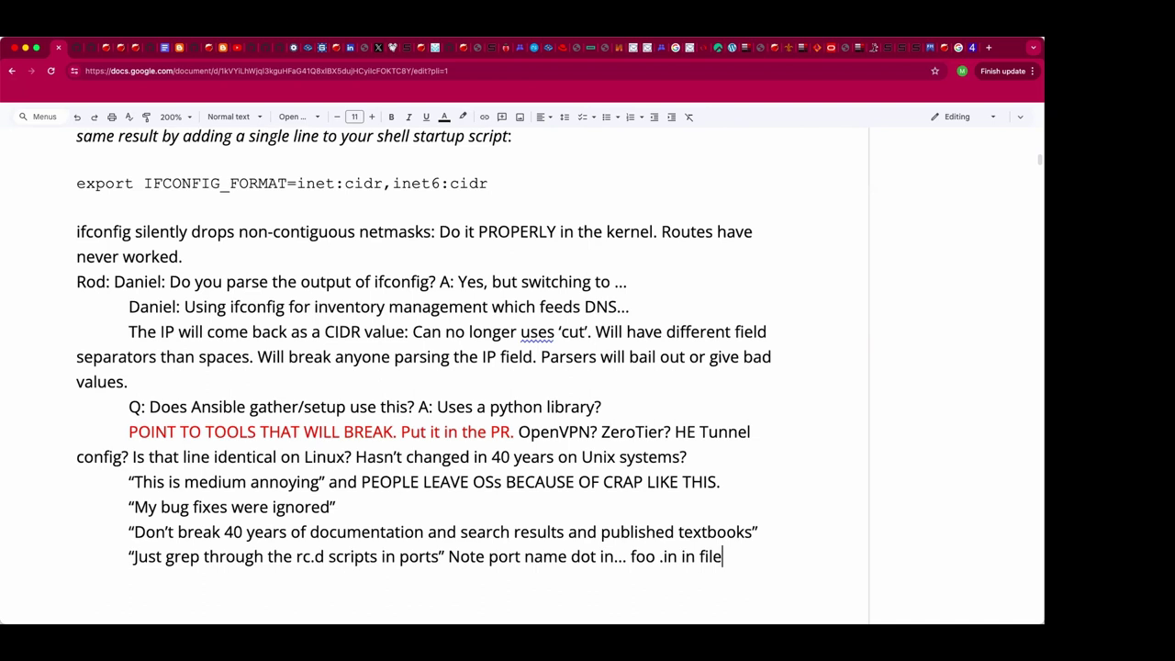
{"action": "type", "text": "s/"}
Step: Add a deeper-indented note 'Not consistently named... Easy to find in package manifests.'
{"action": "key", "text": "Return"}
{"action": "key", "text": "Tab"}
{"action": "type", "text": "Not consistently na"}
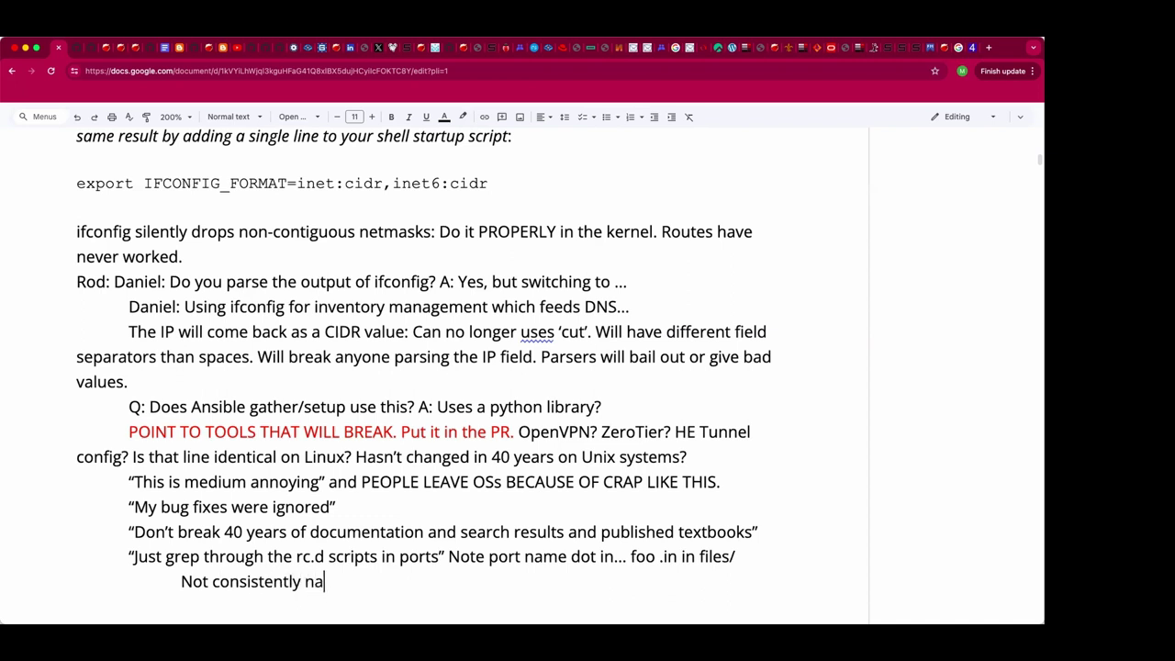
{"action": "type", "text": "med... Easy to find in packages"}
{"action": "key", "text": "BackSpace"}
{"action": "key", "text": "BackSpace"}
{"action": "type", "text": "maniges"}
{"action": "key", "text": "BackSpace"}
{"action": "key", "text": "BackSpace"}
{"action": "key", "text": "BackSpace"}
{"action": "type", "text": "fests."}
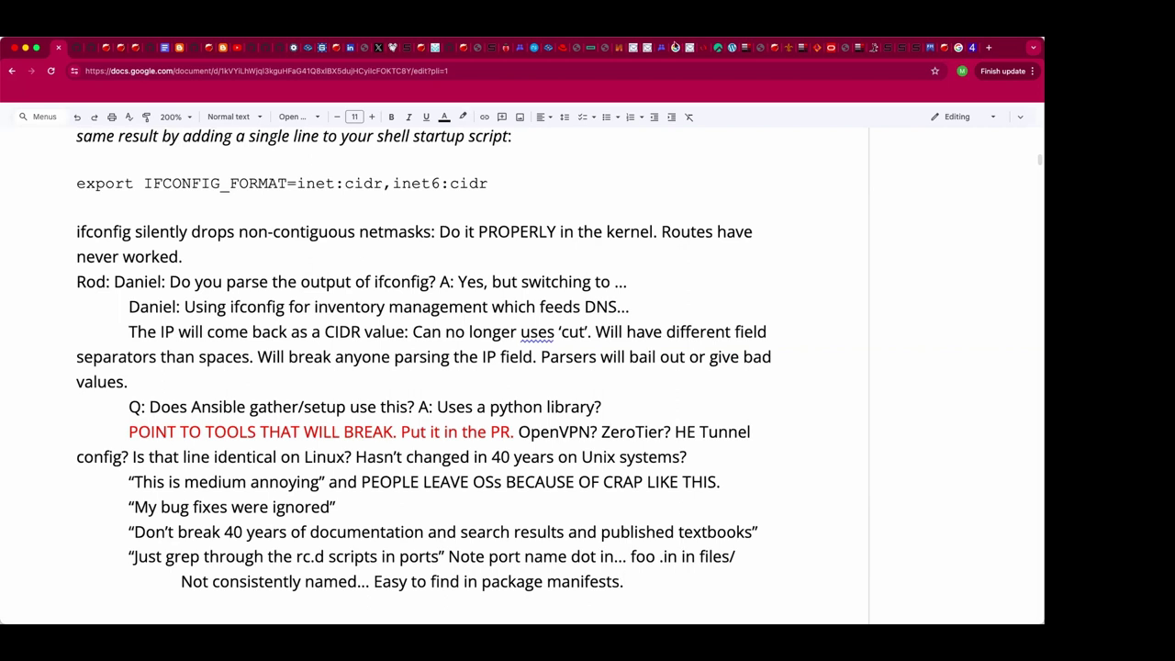
{"action": "scroll", "coordinate": [785, 236], "scroll_direction": "down", "scroll_amount": 1}
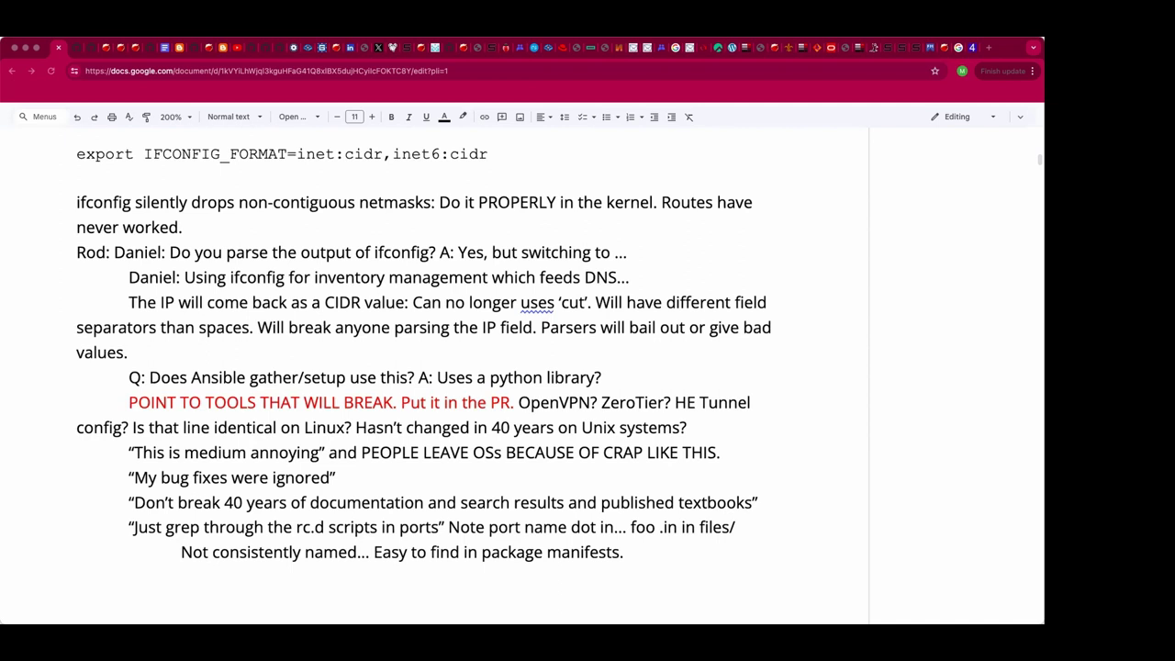
Step: Below the manifests note, add a further-indented line with the quoted path ". /etc/rc.subr"
{"action": "left_click", "coordinate": [680, 543]}
{"action": "key", "text": "Return"}
{"action": "key", "text": "Tab"}
{"action": "key", "text": "Tab"}
{"action": "type", "text": "\""}
{"action": "type", "text": ". "}
{"action": "type", "text": "/etc/sub"}
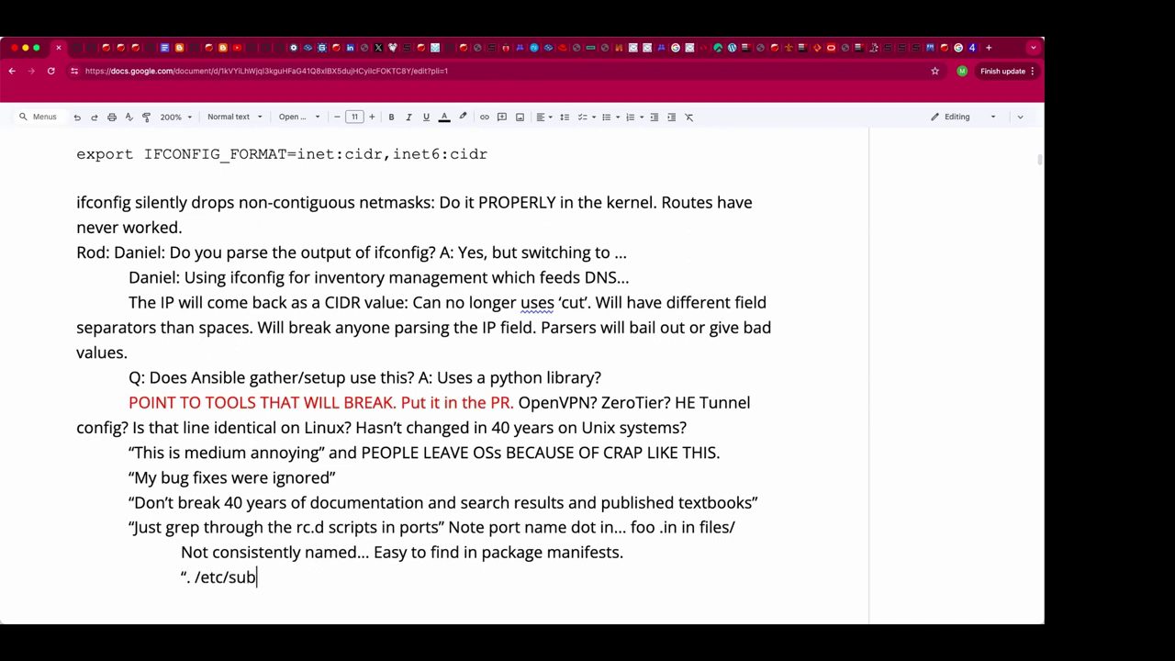
{"action": "type", "text": "r"}
{"action": "key", "text": "BackSpace"}
{"action": "key", "text": "BackSpace"}
{"action": "key", "text": "BackSpace"}
{"action": "key", "text": "BackSpace"}
{"action": "key", "text": "BackSpace"}
{"action": "type", "text": "/rc."}
{"action": "type", "text": "sub"}
{"action": "type", "text": "r"}
{"action": "type", "text": "\""}
{"action": "key", "text": "BackSpace"}
Step: Prefix the path with 'Watch for' and end the line with ' ?'
{"action": "key", "text": "alt+Left"}
{"action": "key", "text": "alt+Left"}
{"action": "key", "text": "alt+Left"}
{"action": "key", "text": "alt+Left"}
{"action": "key", "text": "Left"}
{"action": "key", "text": "Left"}
{"action": "key", "text": "Left"}
{"action": "type", "text": "Watch for"}
{"action": "key", "text": "End"}
{"action": "type", "text": "?"}
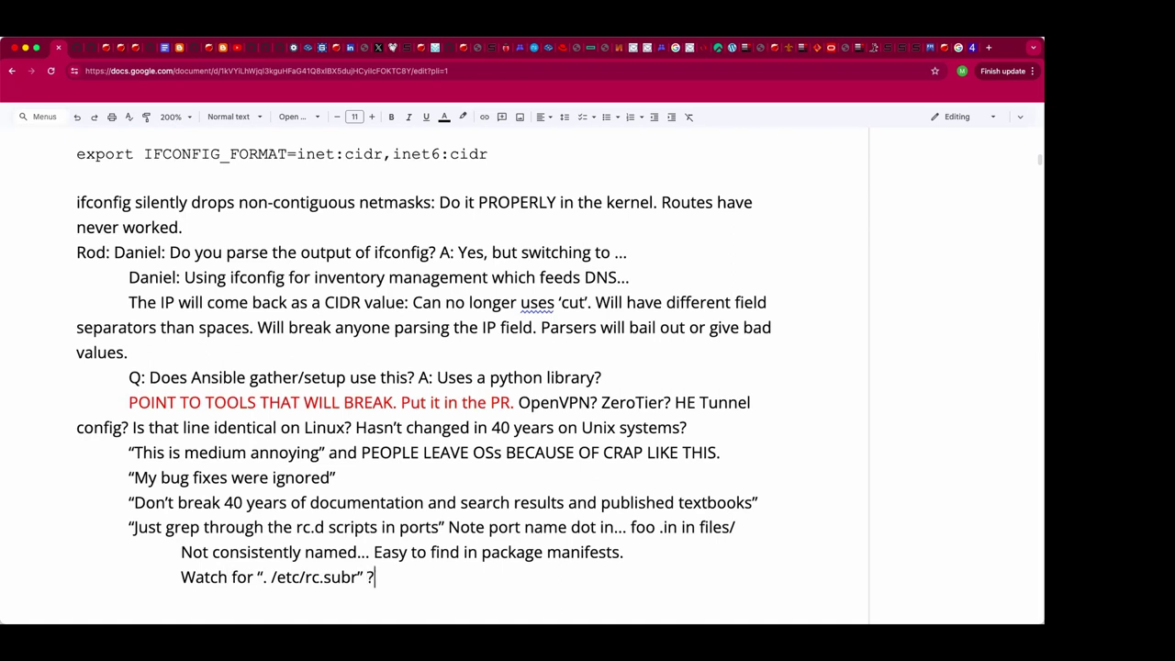
{"action": "key", "text": "Left"}
{"action": "key", "text": "Left"}
{"action": "key", "text": "Left"}
{"action": "key", "text": "Left"}
{"action": "key", "text": "Left"}
{"action": "key", "text": "Left"}
{"action": "key", "text": "Left"}
{"action": "key", "text": "BackSpace"}
{"action": "type", "text": "_"}
{"action": "key", "text": "BackSpace"}
{"action": "type", "text": "."}
{"action": "key", "text": "End"}
{"action": "left_click", "coordinate": [479, 584]}
{"action": "key", "text": "Return"}
{"action": "type", "text": "grep -r -l '^ /etc/rc\\.subr' /usr/ports/*"}
{"action": "key", "text": "super+shift+Left"}
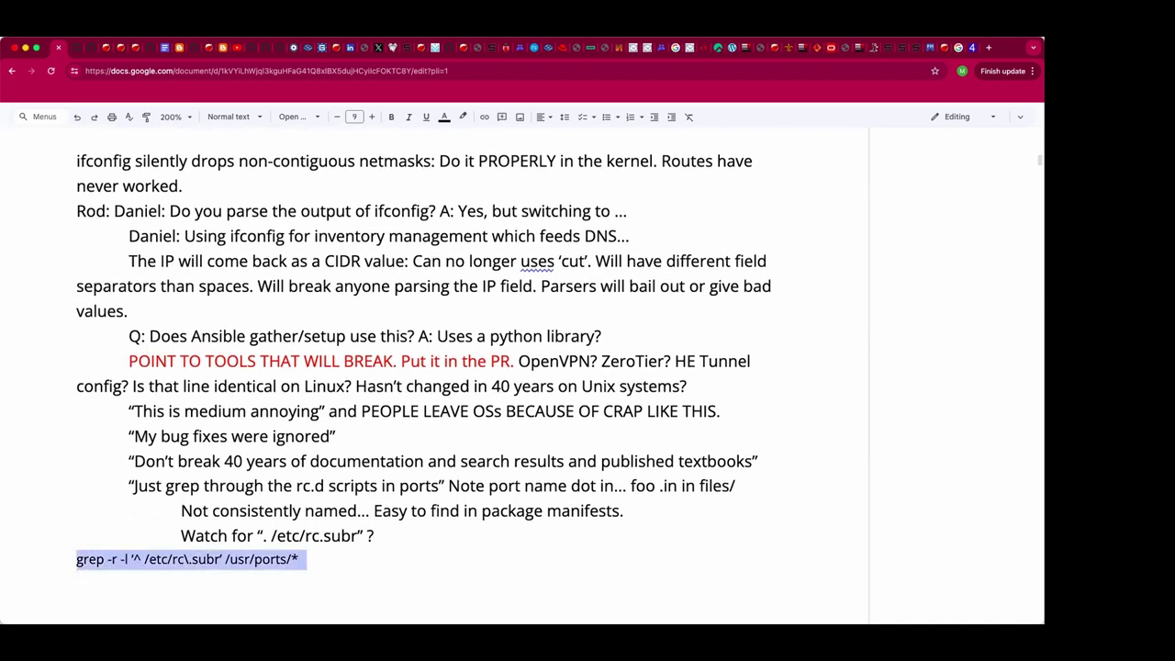
{"action": "key", "text": "super+shift+period"}
{"action": "key", "text": "super+shift+period"}
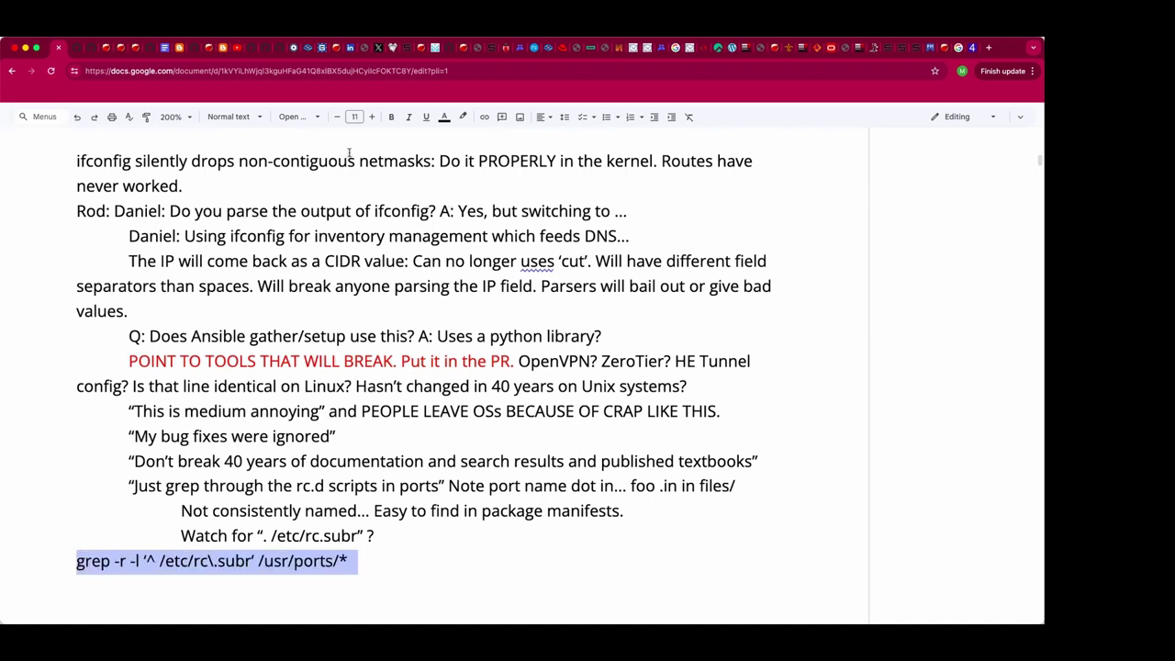
{"action": "left_click", "coordinate": [301, 117]}
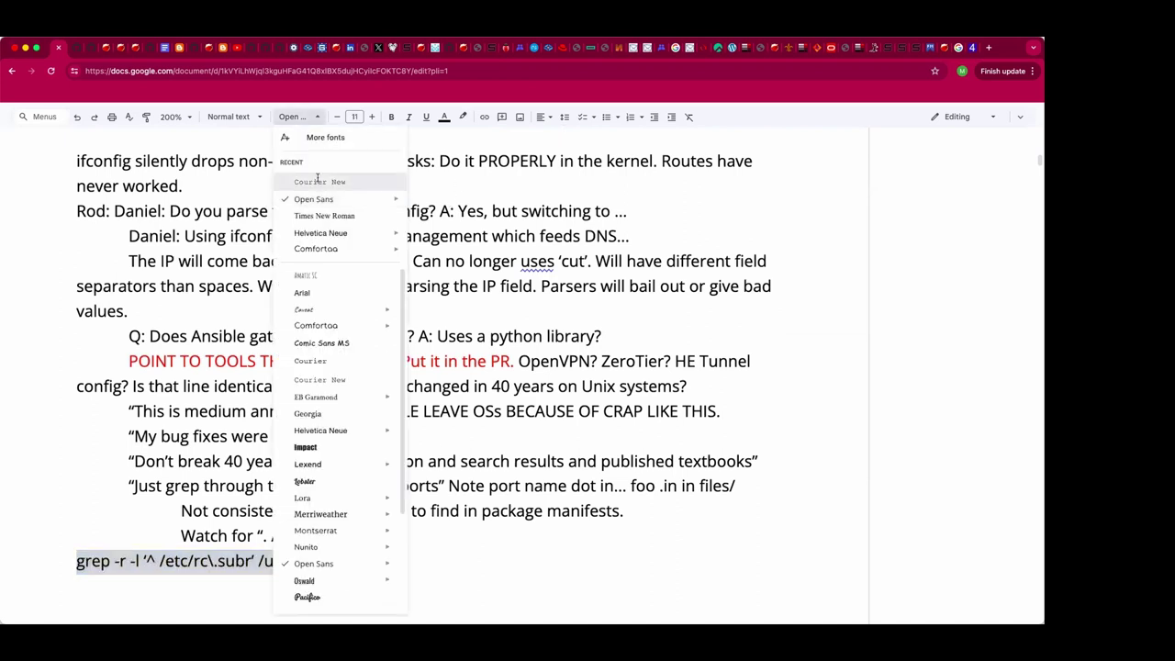
{"action": "left_click", "coordinate": [383, 517]}
{"action": "left_click", "coordinate": [363, 558]}
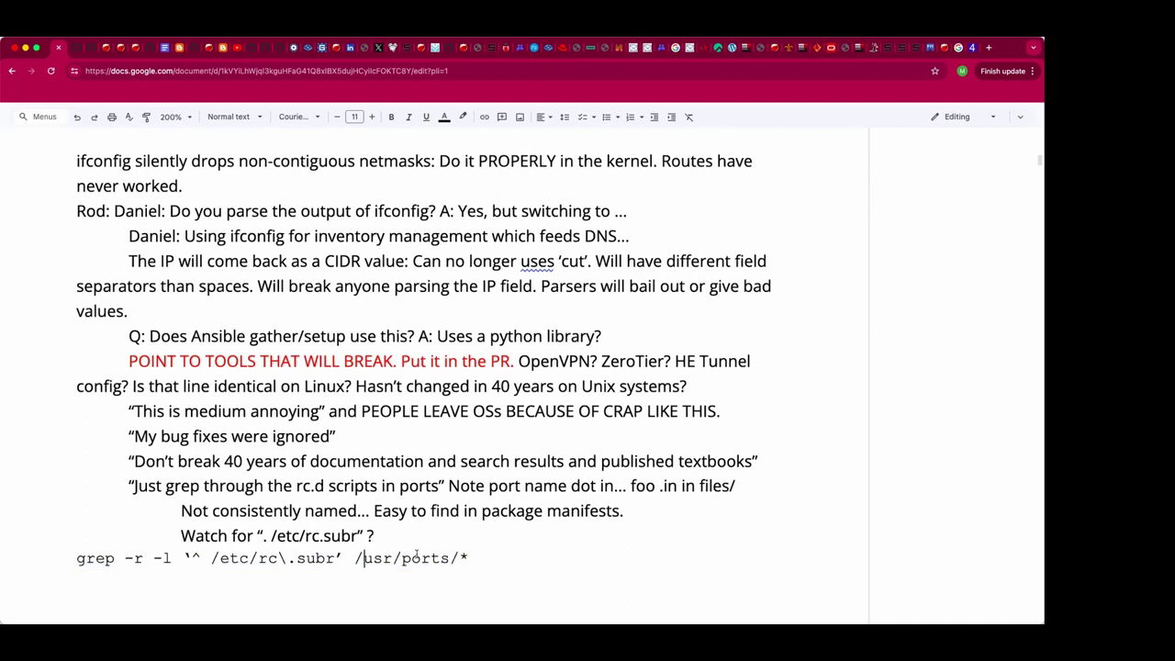
{"action": "key", "text": "Home"}
{"action": "key", "text": "Down"}
{"action": "key", "text": "shift+Up"}
{"action": "key", "text": "BackSpace"}
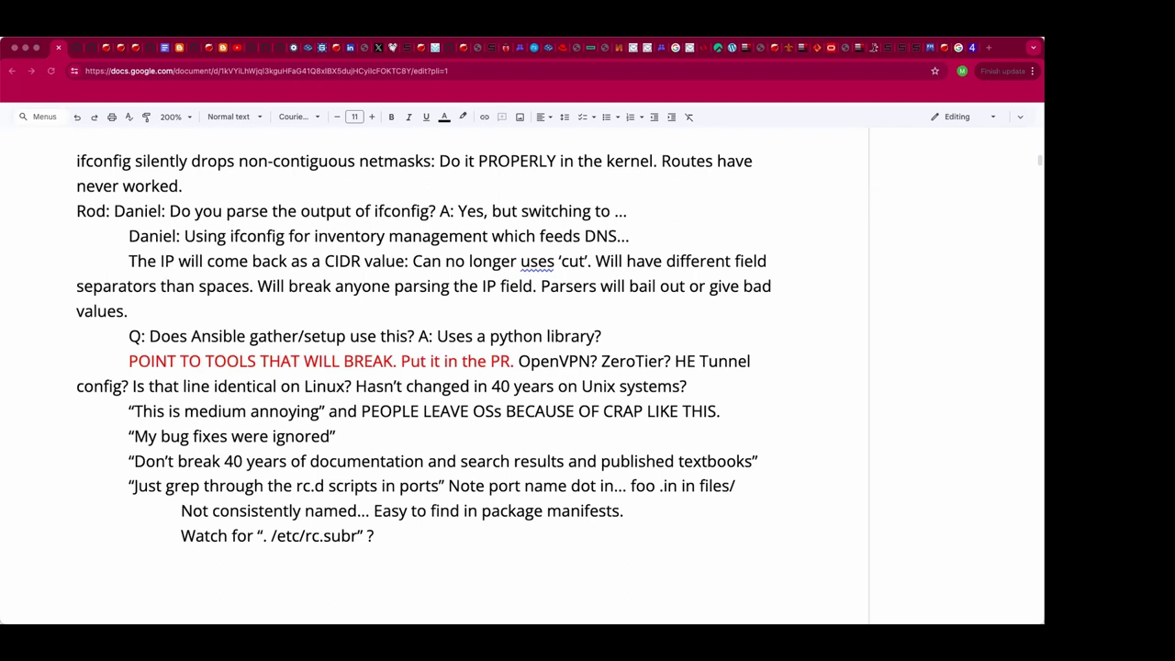
Step: Append 'Only in distfiles? (File is built...)' to the Watch for line
{"action": "scroll", "coordinate": [460, 519], "scroll_direction": "down", "scroll_amount": 1}
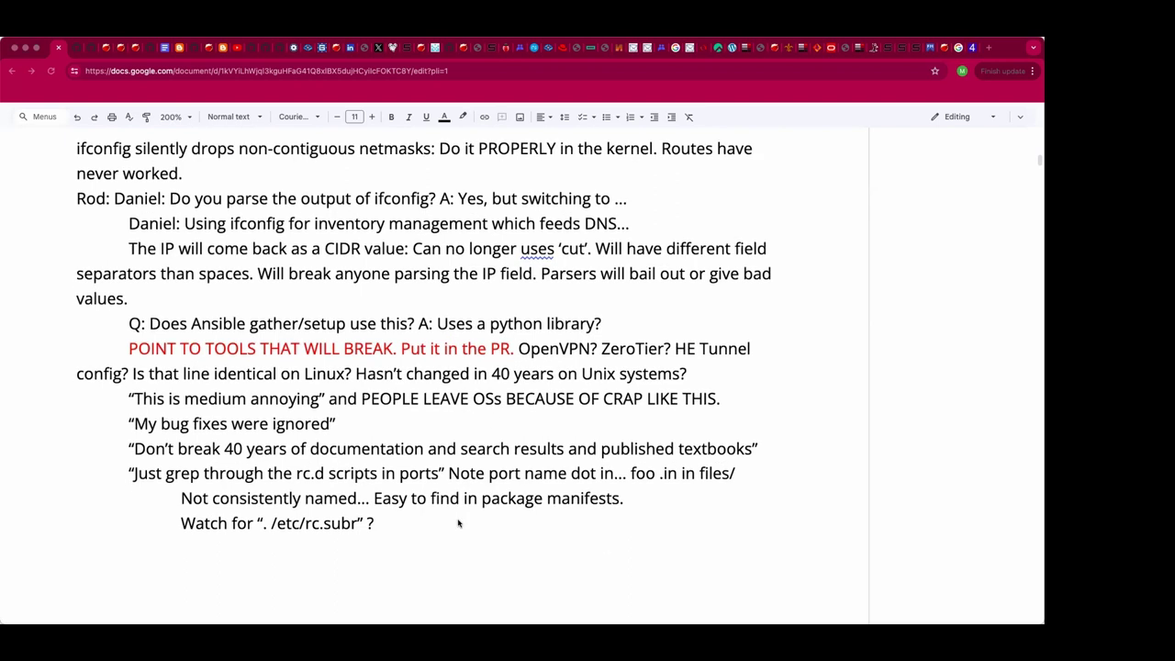
{"action": "left_click", "coordinate": [459, 523]}
{"action": "left_click", "coordinate": [459, 523]}
{"action": "type", "text": "Only in dis"}
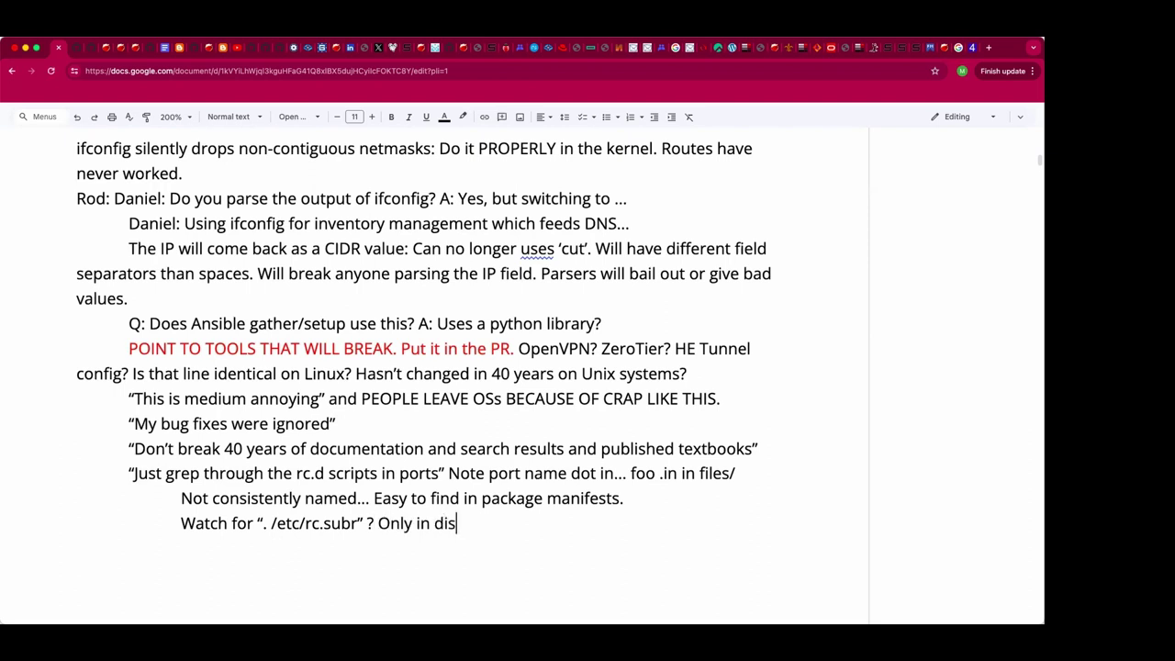
{"action": "type", "text": "tfiles? (File is biuld"}
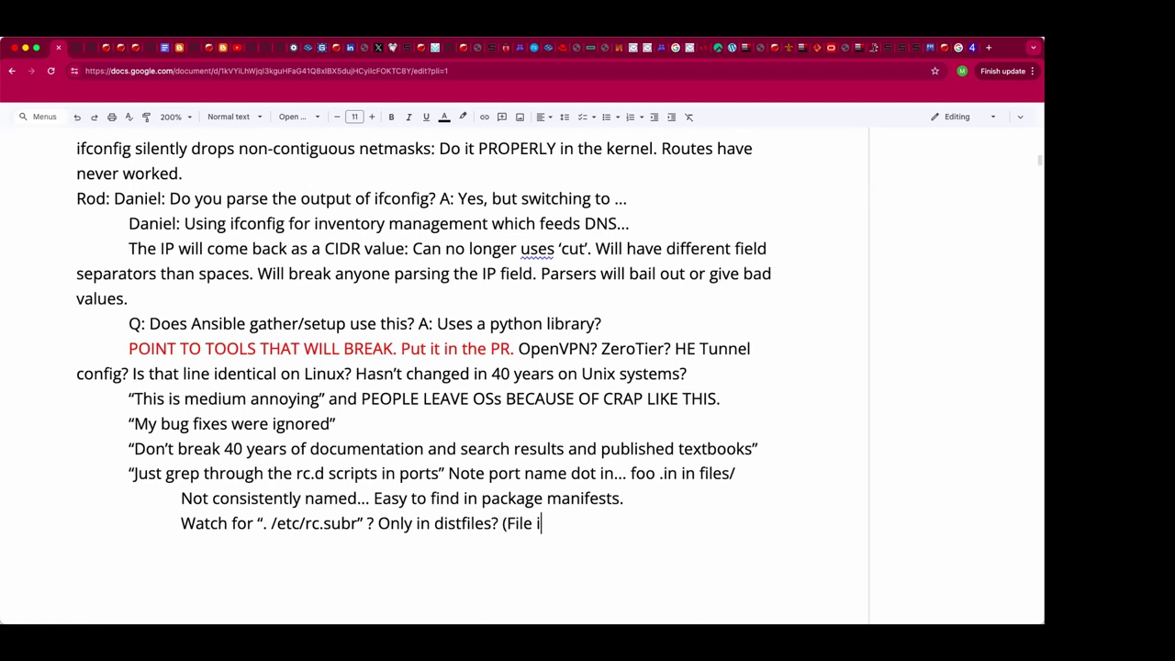
{"action": "key", "text": "BackSpace"}
{"action": "key", "text": "BackSpace"}
{"action": "key", "text": "BackSpace"}
{"action": "key", "text": "BackSpace"}
{"action": "type", "text": "uilt...)"}
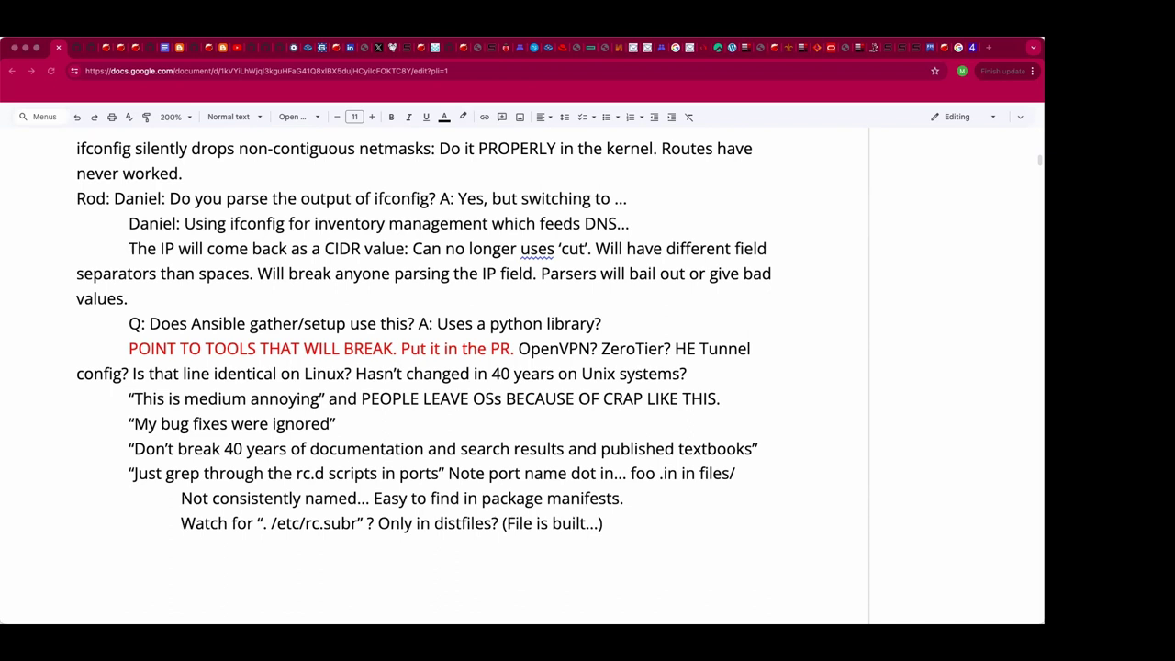
Step: Paste the /usr/ports grep command on a two-level indented line in 11 pt Courier New
{"action": "left_click", "coordinate": [501, 541]}
{"action": "key", "text": "Return"}
{"action": "key", "text": "Tab"}
{"action": "key", "text": "Tab"}
{"action": "type", "text": "grep -r -l '^\\. /etc/rc\\.subr' /usr/ports/*"}
{"action": "key", "text": "shift+Up"}
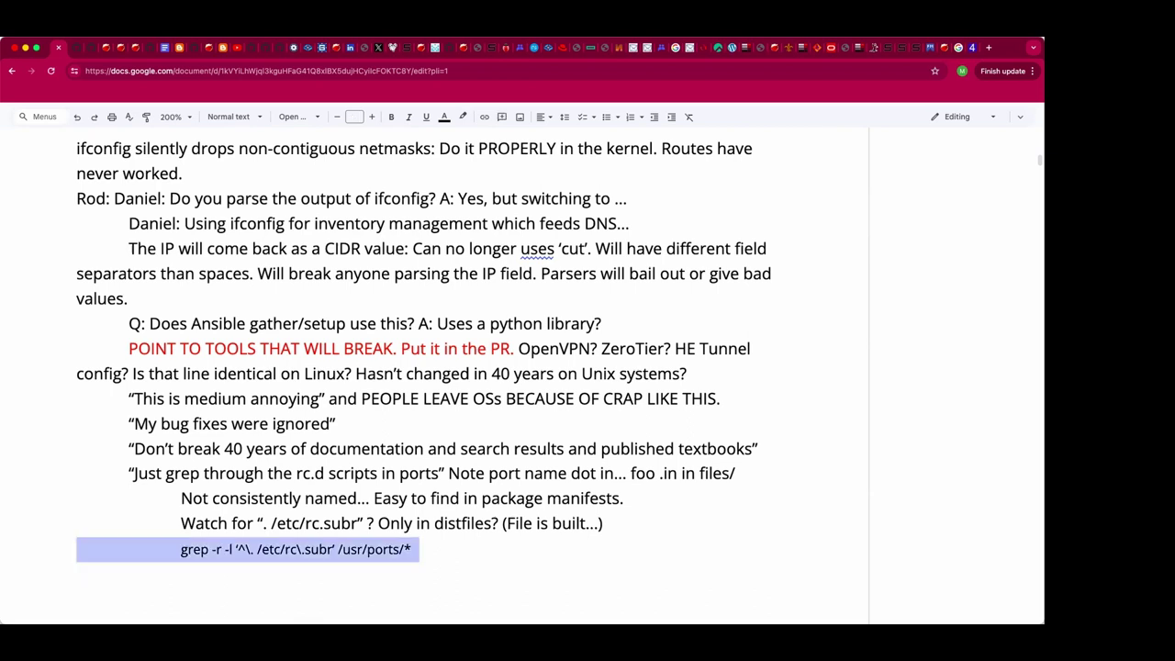
{"action": "key", "text": "super+backslash"}
{"action": "key", "text": "Left"}
{"action": "key", "text": "Right"}
{"action": "key", "text": "Right"}
{"action": "key", "text": "Right"}
{"action": "key", "text": "Left"}
{"action": "key", "text": "shift+End"}
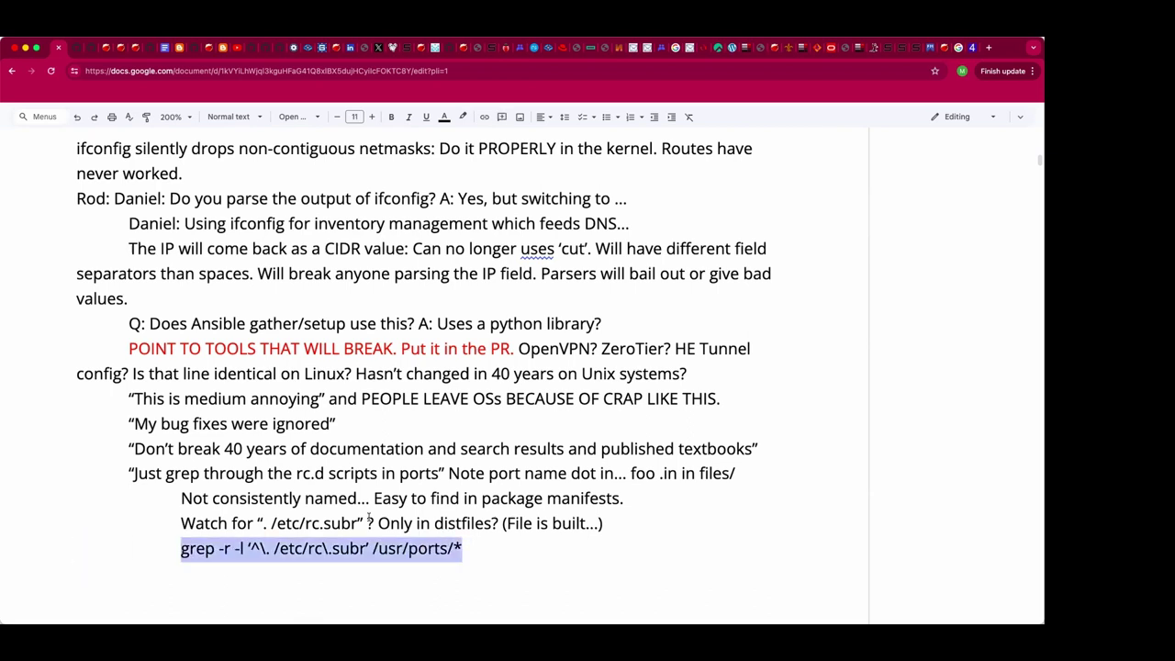
{"action": "left_click", "coordinate": [320, 116]}
{"action": "left_click", "coordinate": [326, 181]}
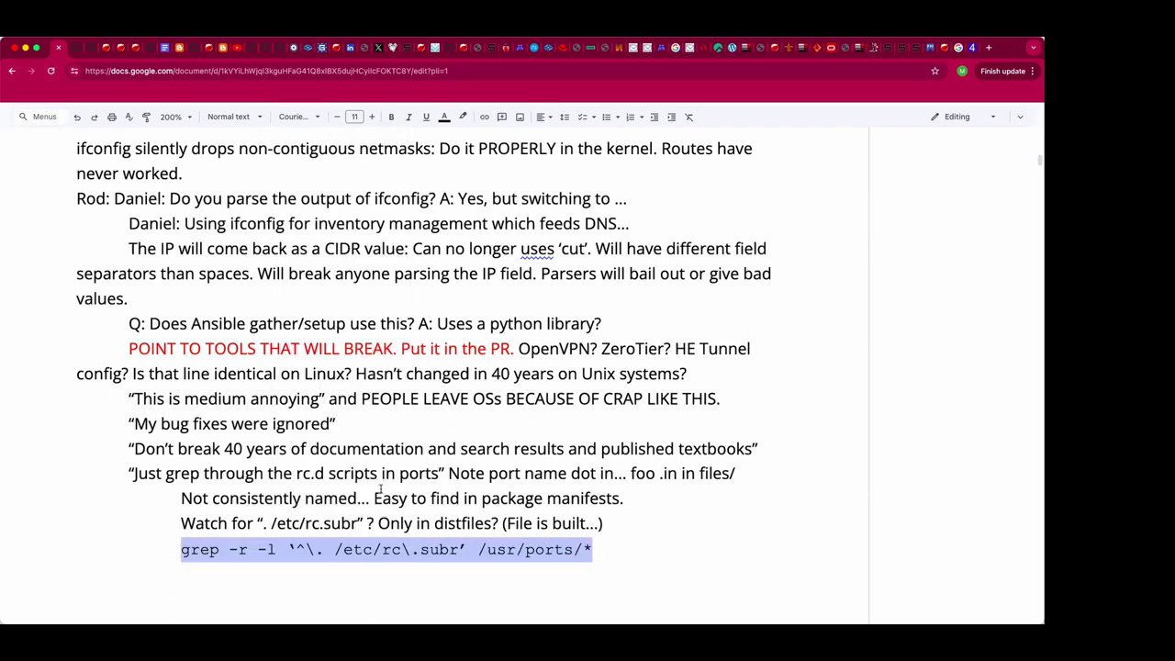
Step: Replace the quote marks around the grep pattern with backticks
{"action": "left_click", "coordinate": [333, 577]}
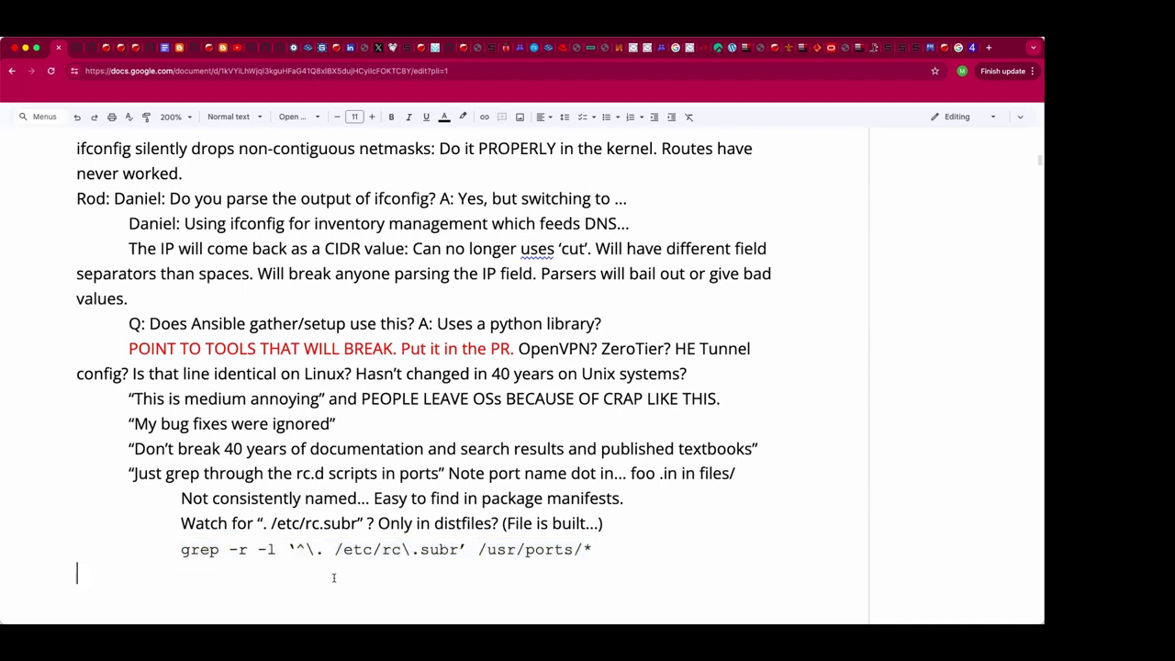
{"action": "key", "text": "Up"}
{"action": "key", "text": "shift+End"}
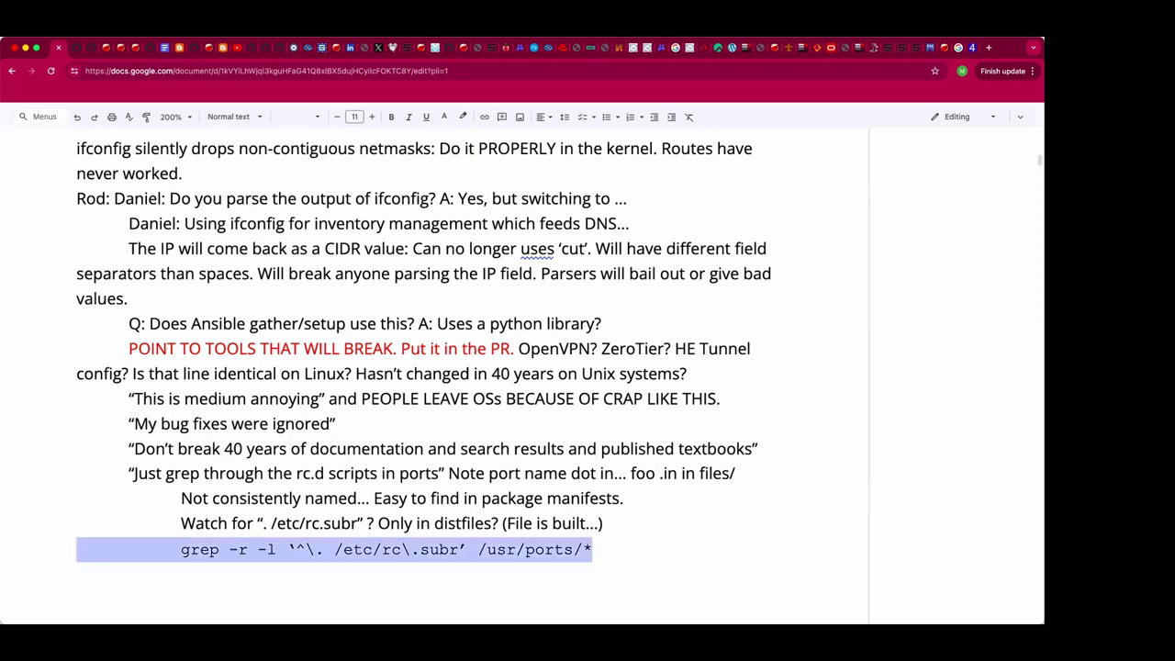
{"action": "scroll", "coordinate": [372, 576], "scroll_direction": "down", "scroll_amount": 1}
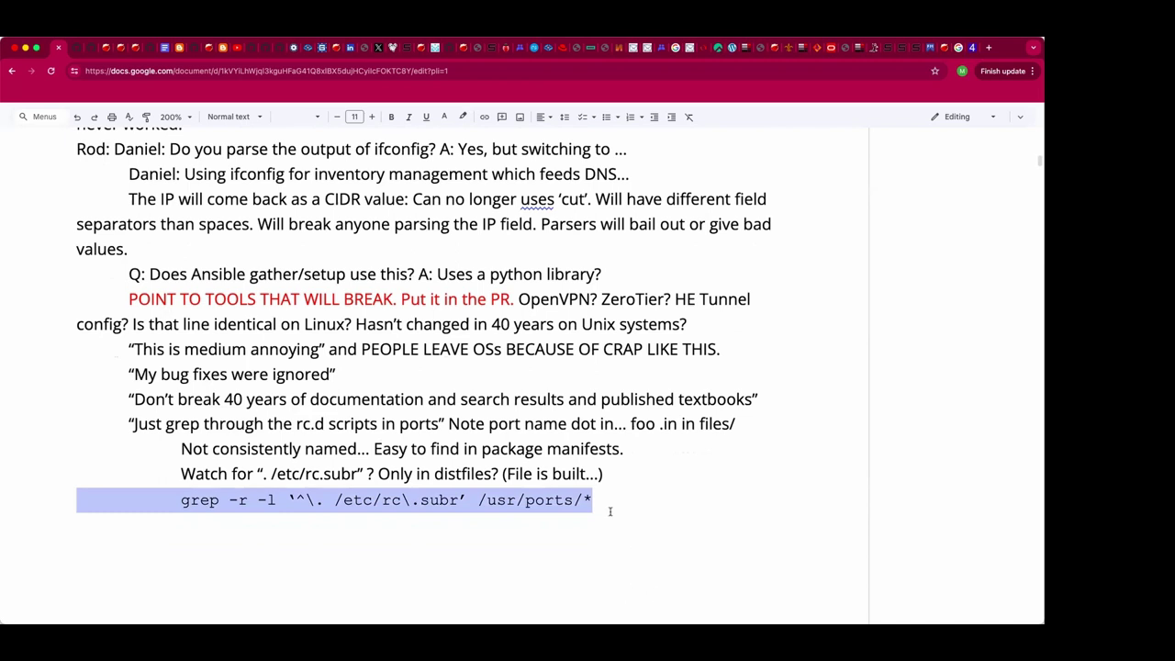
{"action": "left_click", "coordinate": [606, 497]}
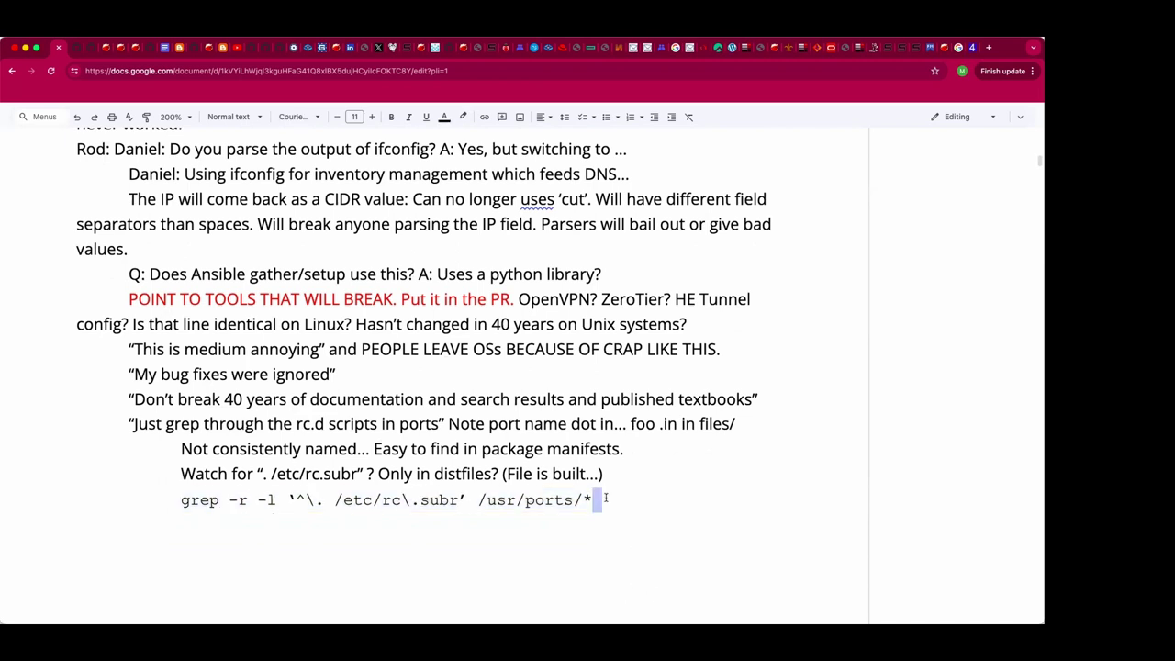
{"action": "scroll", "coordinate": [465, 519], "scroll_direction": "up", "scroll_amount": 1}
{"action": "left_click", "coordinate": [468, 503]}
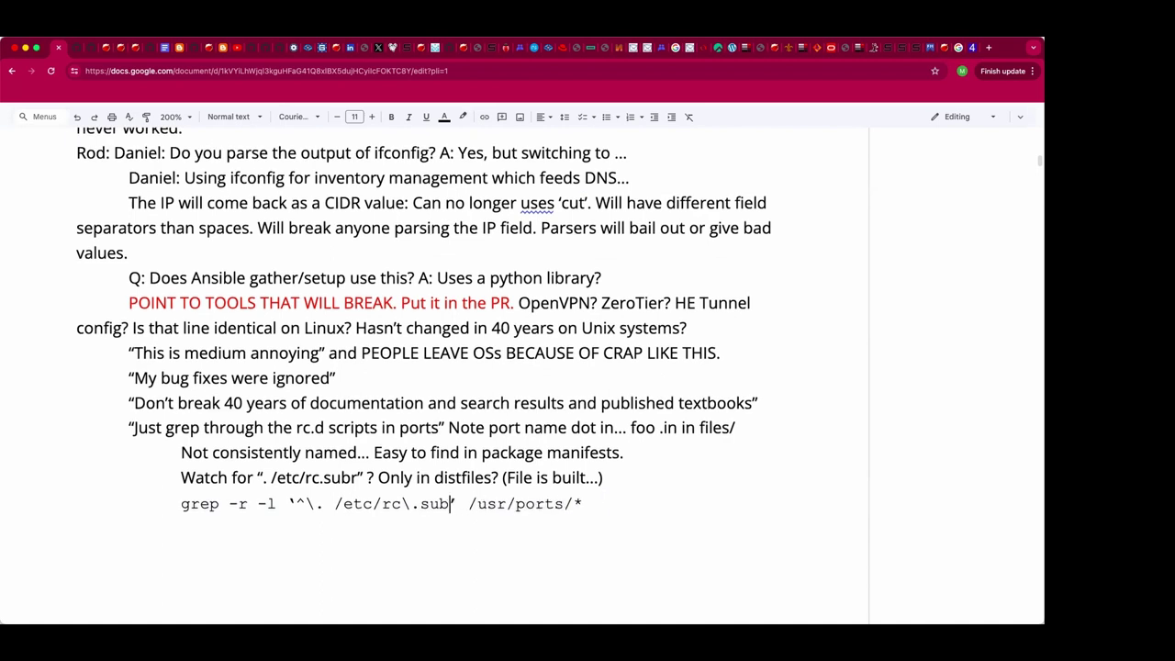
{"action": "key", "text": "BackSpace"}
{"action": "type", "text": "`"}
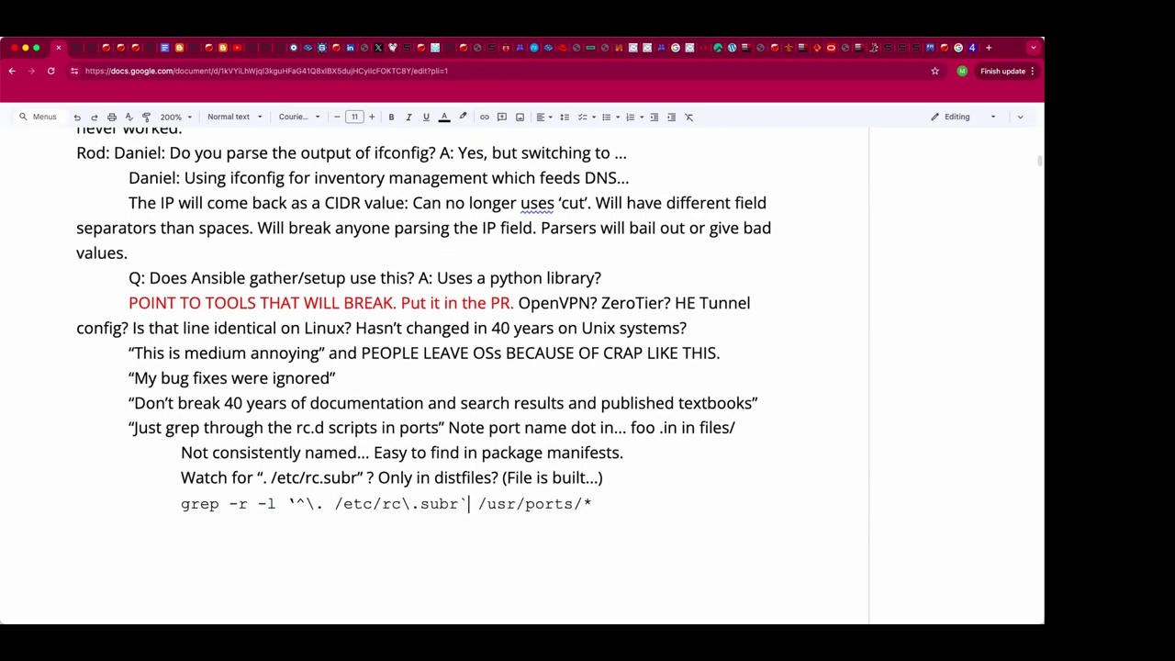
{"action": "key", "text": "Left"}
{"action": "key", "text": "Left"}
{"action": "key", "text": "Left"}
{"action": "key", "text": "Left"}
{"action": "key", "text": "Left"}
{"action": "key", "text": "Left"}
{"action": "key", "text": "Left"}
{"action": "key", "text": "Left"}
{"action": "key", "text": "Left"}
{"action": "key", "text": "Left"}
{"action": "key", "text": "Left"}
{"action": "key", "text": "Left"}
{"action": "key", "text": "Left"}
{"action": "key", "text": "Left"}
{"action": "key", "text": "Left"}
{"action": "key", "text": "Left"}
{"action": "key", "text": "Left"}
{"action": "key", "text": "Left"}
{"action": "key", "text": "BackSpace"}
{"action": "type", "text": "`"}
Step: Retype the quotes around '^\. /etc/rc\.subr' as straight apostrophes
{"action": "left_click", "coordinate": [77, 527]}
{"action": "left_click", "coordinate": [295, 504]}
{"action": "key", "text": "Right"}
{"action": "key", "text": "Right"}
{"action": "key", "text": "alt+Right"}
{"action": "key", "text": "alt+Right"}
{"action": "key", "text": "alt+Right"}
{"action": "key", "text": "Delete"}
{"action": "type", "text": "'"}
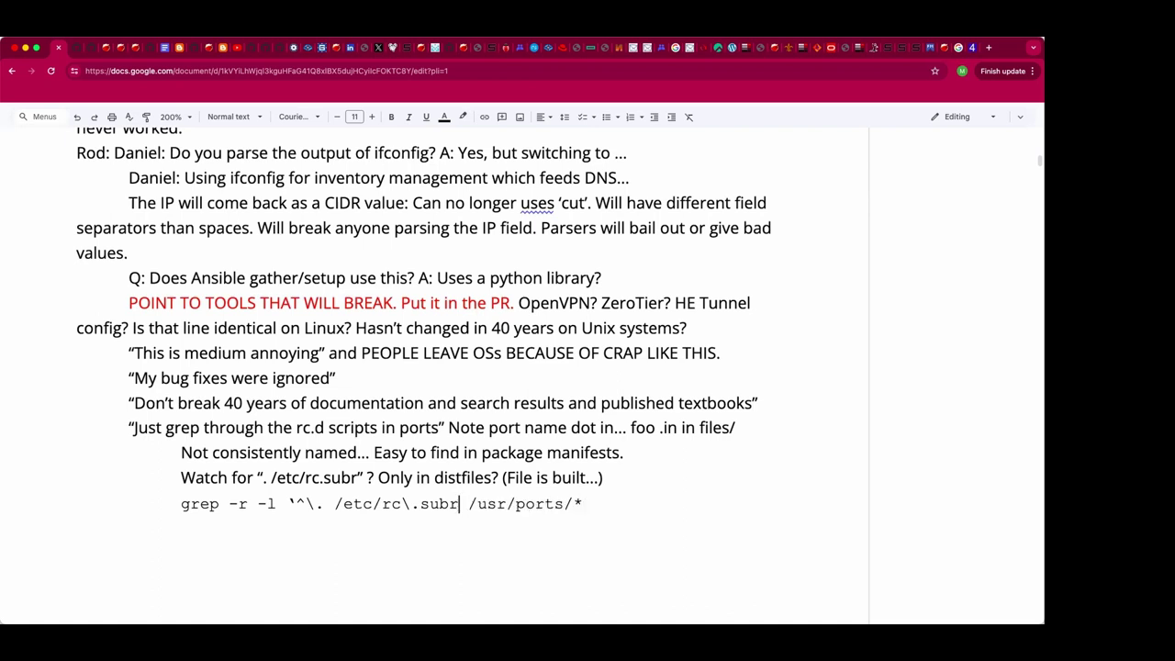
{"action": "key", "text": "BackSpace"}
{"action": "type", "text": "'"}
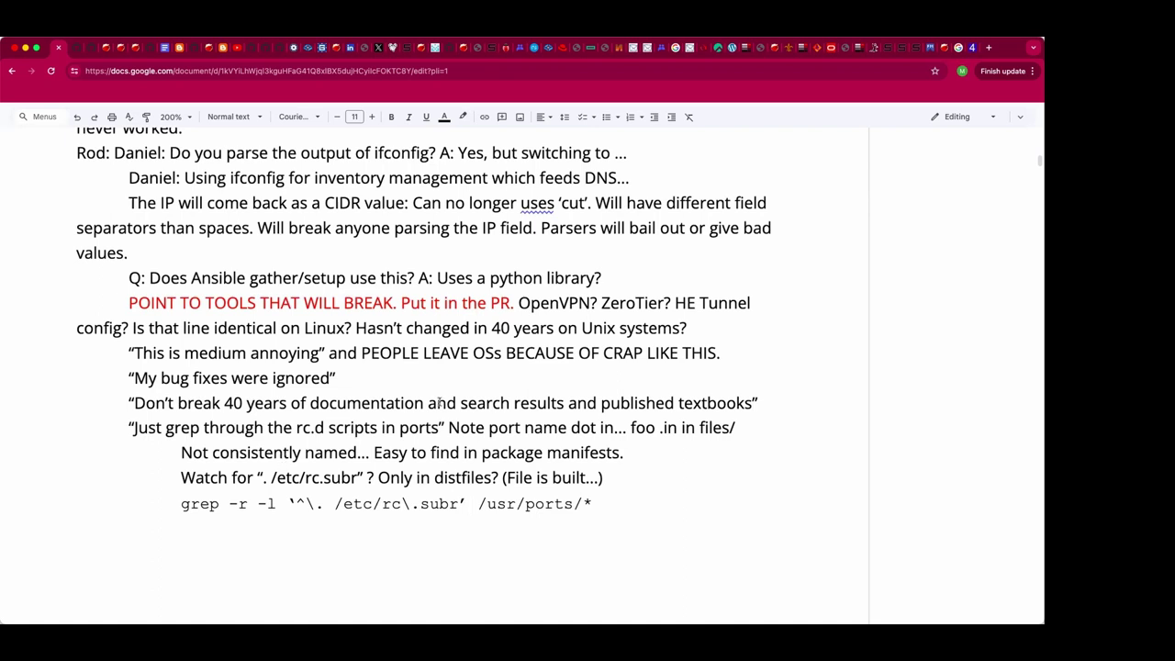
{"action": "left_click", "coordinate": [587, 203]}
{"action": "left_click", "coordinate": [461, 500]}
{"action": "key", "text": "Delete"}
{"action": "type", "text": "'"}
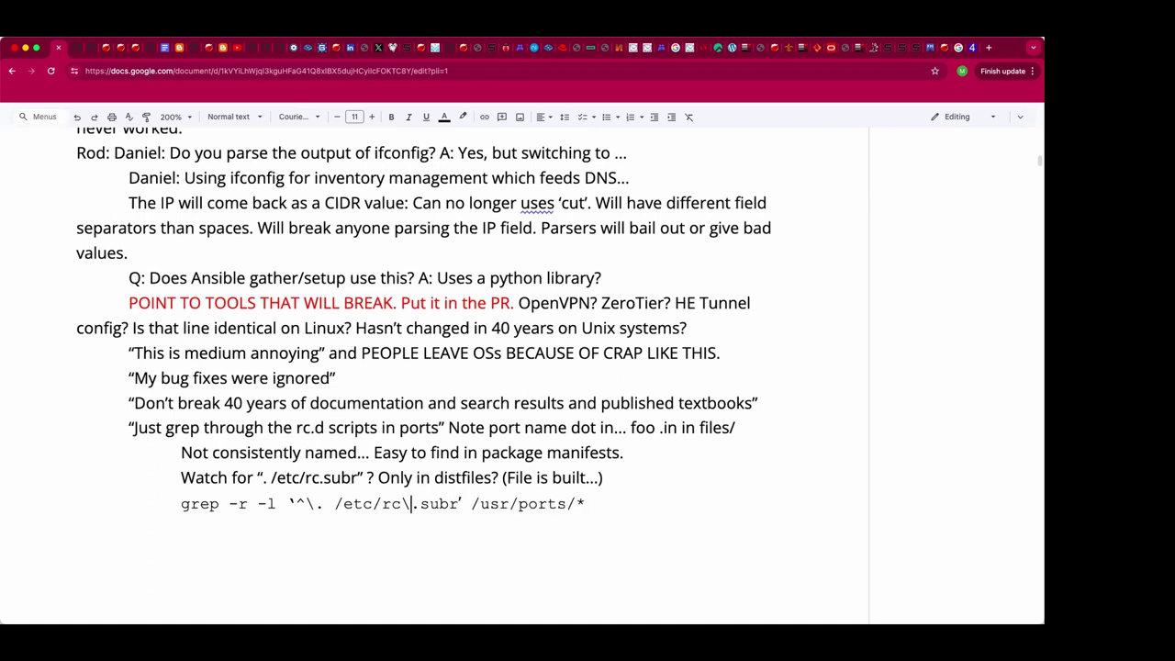
{"action": "key", "text": "BackSpace"}
{"action": "type", "text": "'"}
Step: Reapply Courier New to the whole grep line
{"action": "key", "text": "super+Left"}
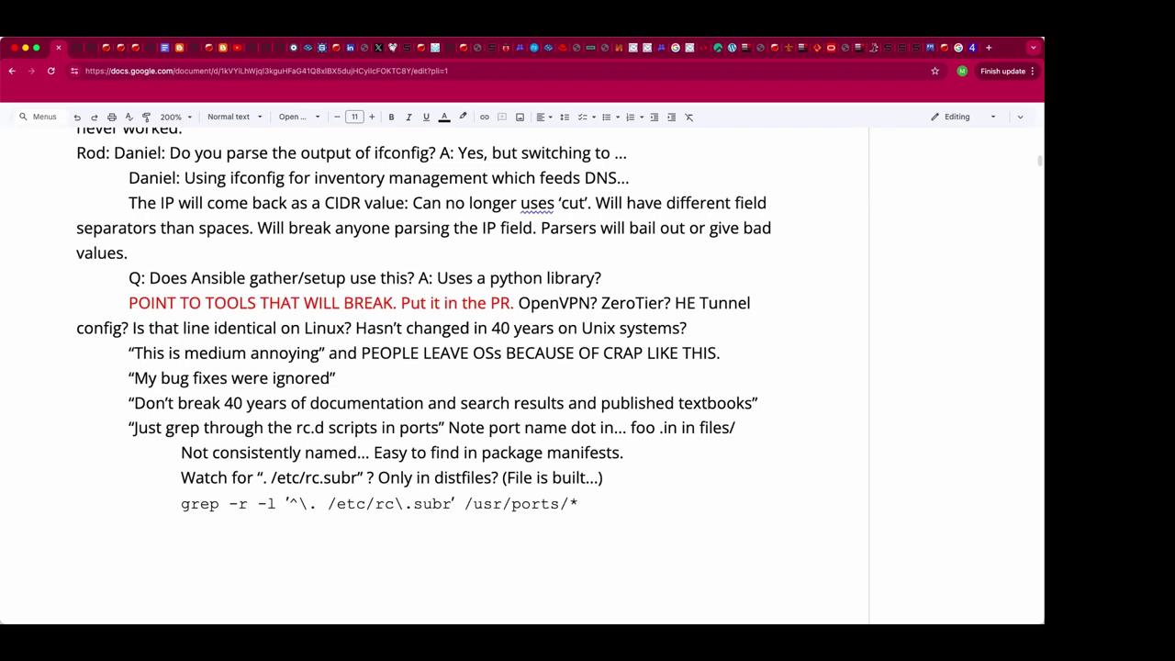
{"action": "key", "text": "shift+super+Right"}
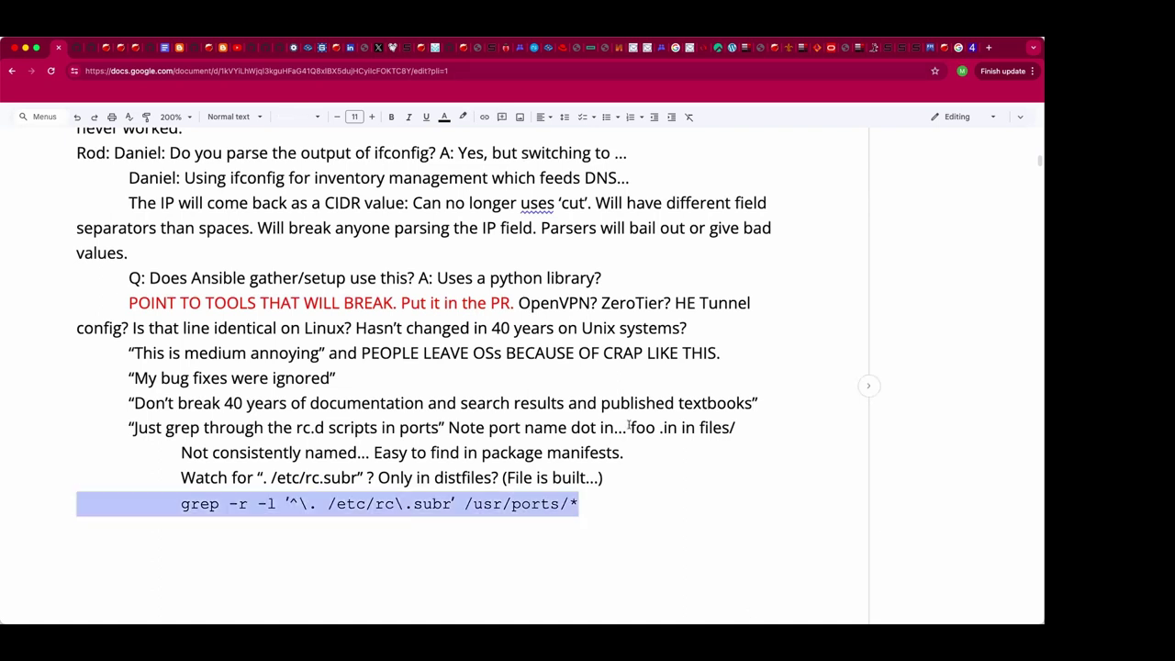
{"action": "left_click", "coordinate": [317, 120]}
{"action": "left_click", "coordinate": [316, 182]}
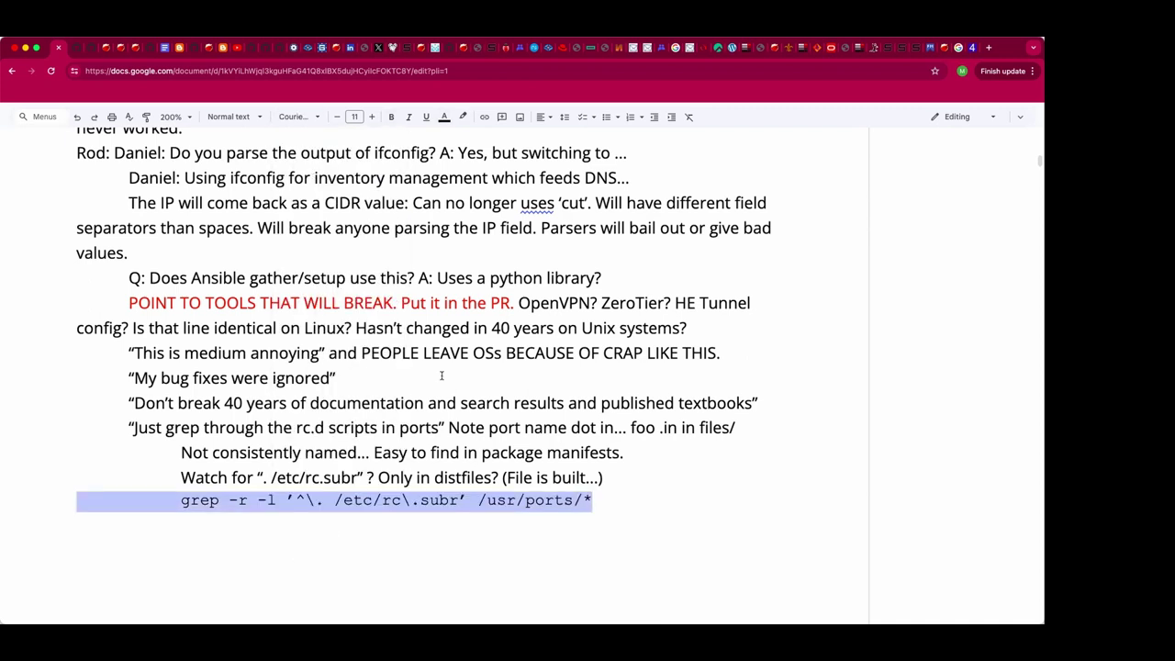
{"action": "left_click", "coordinate": [453, 531]}
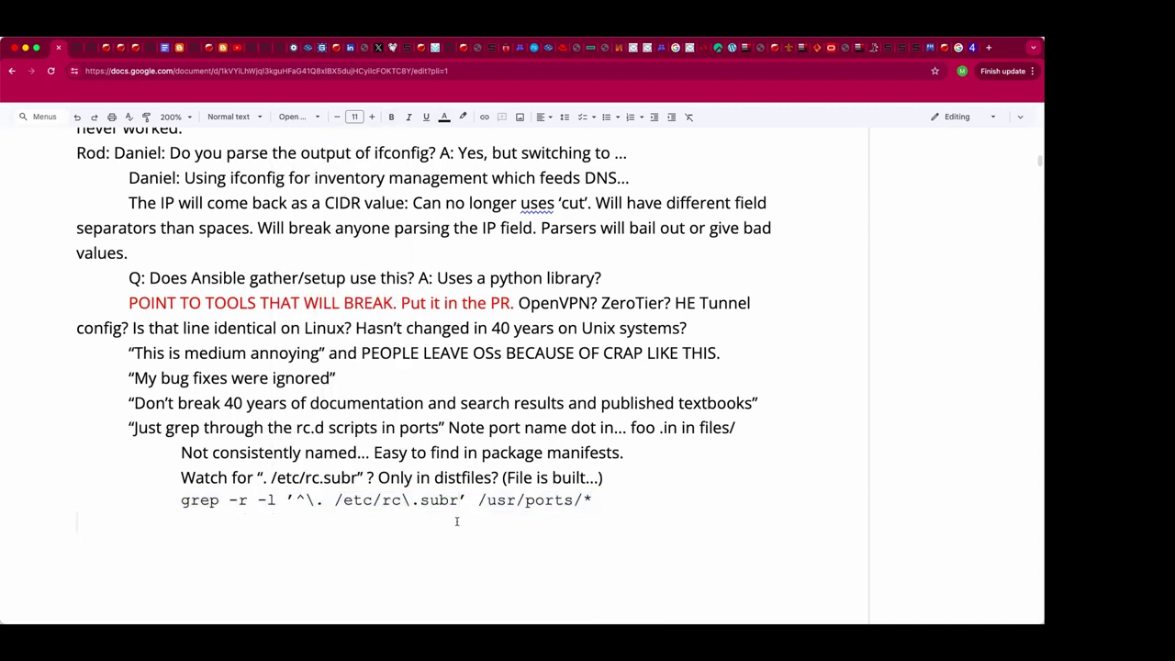
Step: Add '(* to not look into .git files)' after the grep command and move it to its own line
{"action": "left_click", "coordinate": [594, 500]}
{"action": "type", "text": "(* to not look into "}
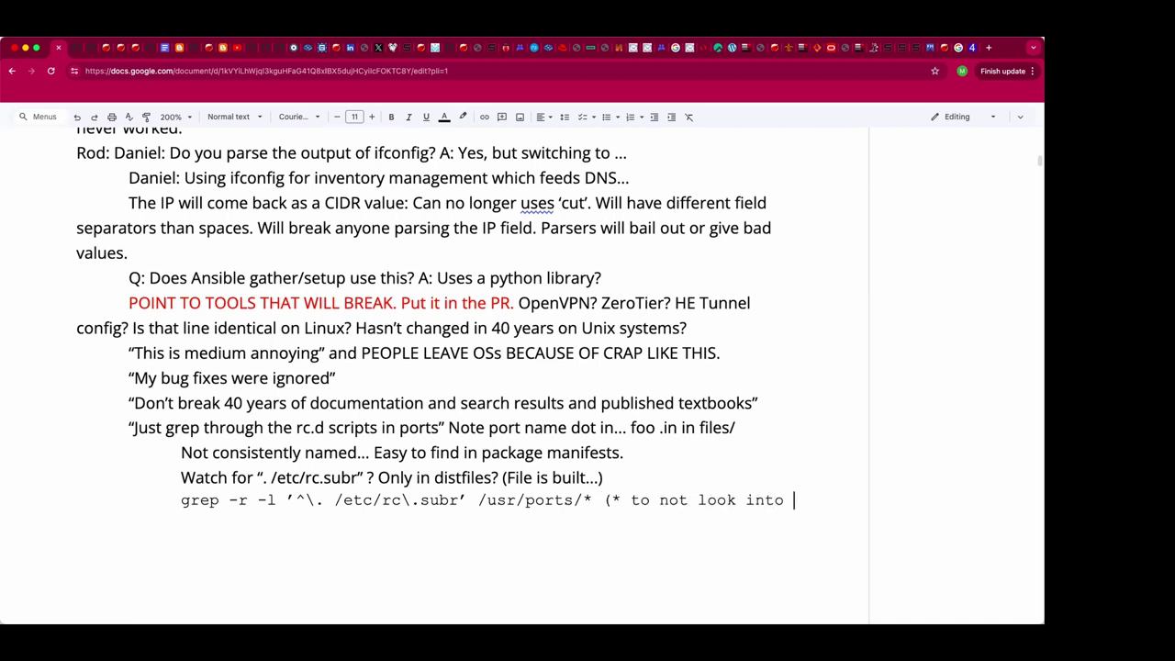
{"action": "type", "text": ".git files)"}
{"action": "left_click", "coordinate": [602, 500]}
{"action": "key", "text": "BackSpace"}
{"action": "key", "text": "Return"}
Step: Clear the note's formatting to normal text and indent it twice under the grep command
{"action": "key", "text": "Tab"}
{"action": "key", "text": "Tab"}
{"action": "key", "text": "shift+End"}
{"action": "key", "text": "super+backslash"}
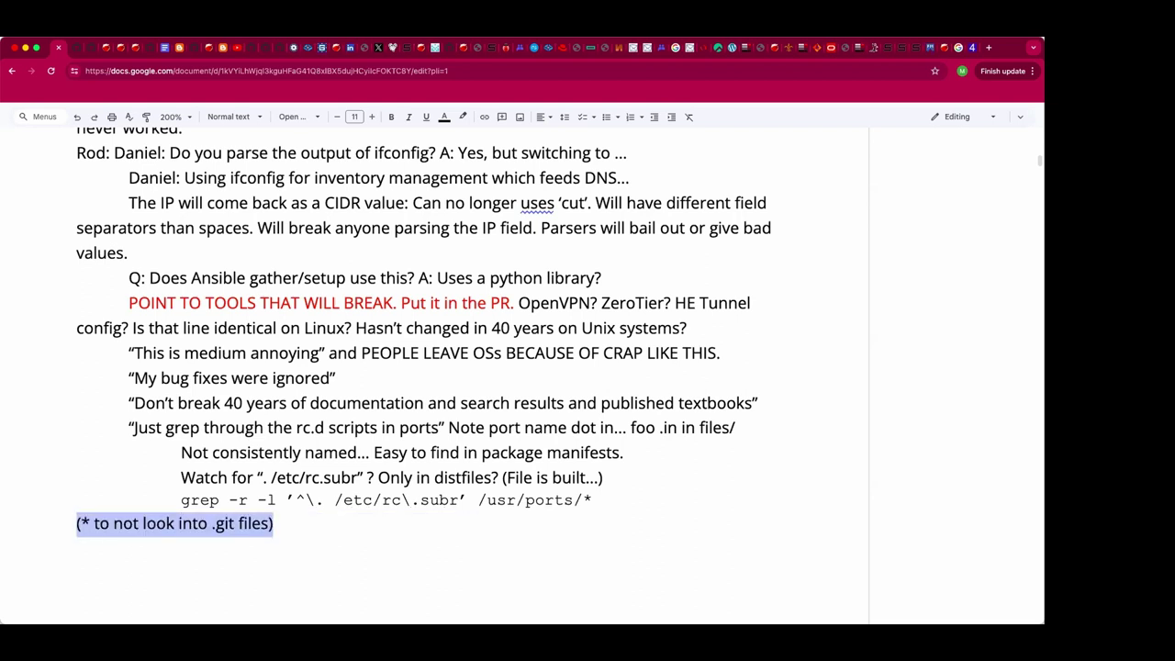
{"action": "key", "text": "Left"}
{"action": "key", "text": "Tab"}
{"action": "key", "text": "Tab"}
{"action": "key", "text": "Down"}
{"action": "key", "text": "Down"}
{"action": "left_click", "coordinate": [377, 523]}
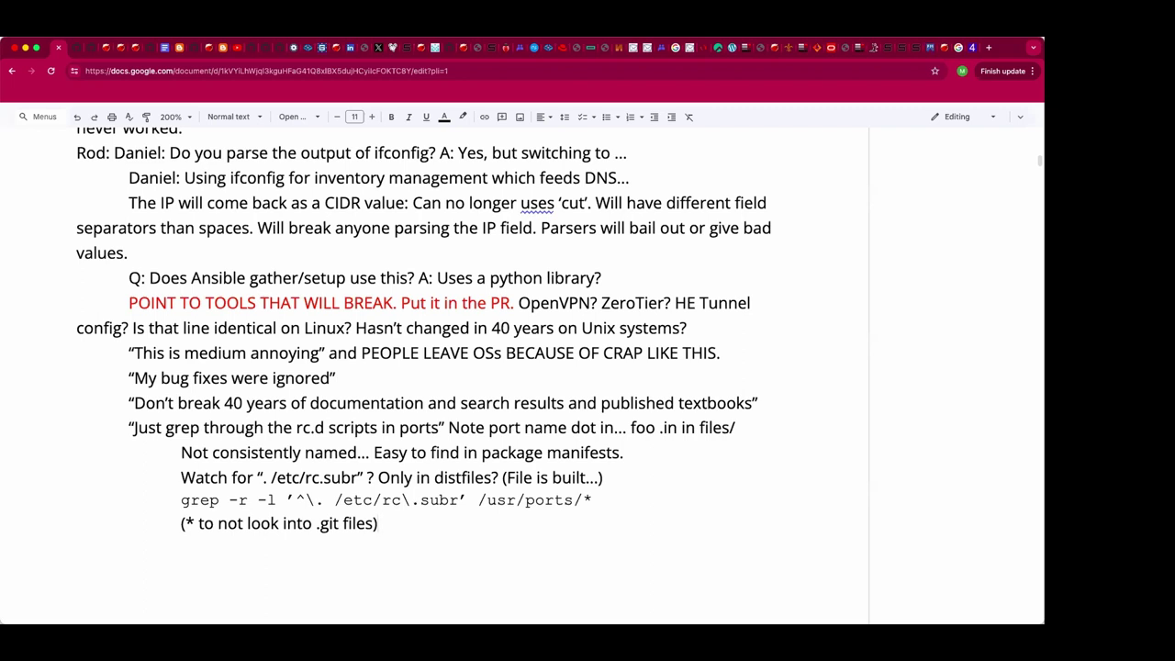
Step: Return to the notes document and start a new line below the .git files note
{"action": "key", "text": "super+Tab"}
{"action": "left_click", "coordinate": [390, 551]}
{"action": "key", "text": "Return"}
{"action": "key", "text": "Return"}
{"action": "key", "text": "Return"}
Step: Remove the extra blank lines below the .git files note
{"action": "key", "text": "BackSpace"}
{"action": "key", "text": "BackSpace"}
{"action": "key", "text": "Delete"}
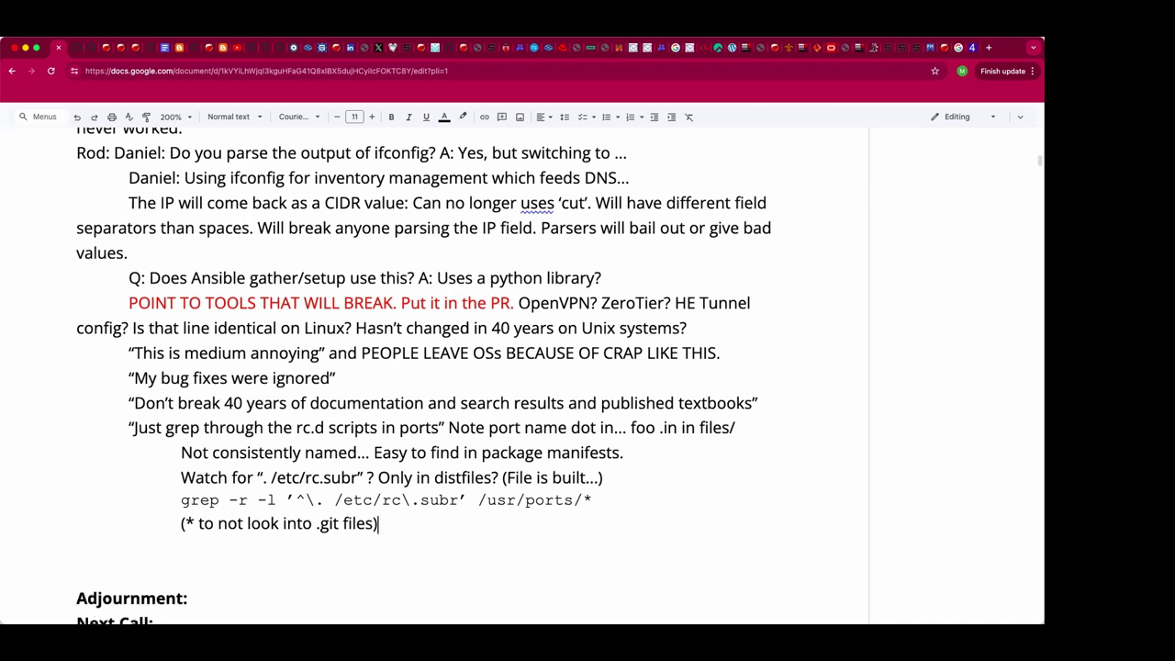
{"action": "key", "text": "Down"}
{"action": "key", "text": "BackSpace"}
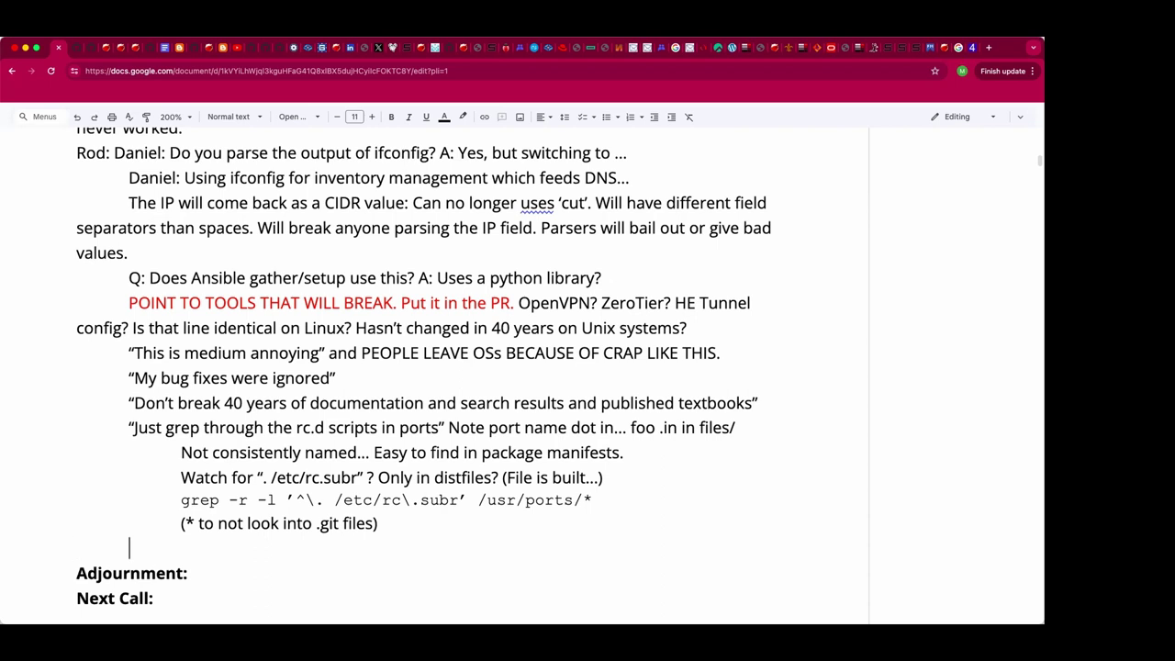
Step: Add an attendee's note: on a Mac Apple still does not use CIDR, "Nobody uses CIDR output by default"
{"action": "type", "text": "Nick: "}
{"action": "type", "text": "On a Mac."}
{"action": "type", "text": ".. Apple stil"}
{"action": "type", "text": "l does the"}
{"action": "key", "text": "BackSpace"}
{"action": "key", "text": "BackSpace"}
{"action": "key", "text": "BackSpace"}
{"action": "key", "text": "BackSpace"}
{"action": "key", "text": "BackSpace"}
{"action": "key", "text": "BackSpace"}
{"action": "key", "text": "BackSpace"}
{"action": "type", "text": "n"}
{"action": "key", "text": "BackSpace"}
{"action": "key", "text": "BackSpace"}
{"action": "type", "text": "es not use ClRL"}
{"action": "key", "text": "BackSpace"}
{"action": "key", "text": "BackSpace"}
{"action": "type", "text": "DR"}
{"action": "type", "text": ". \"Nobo"}
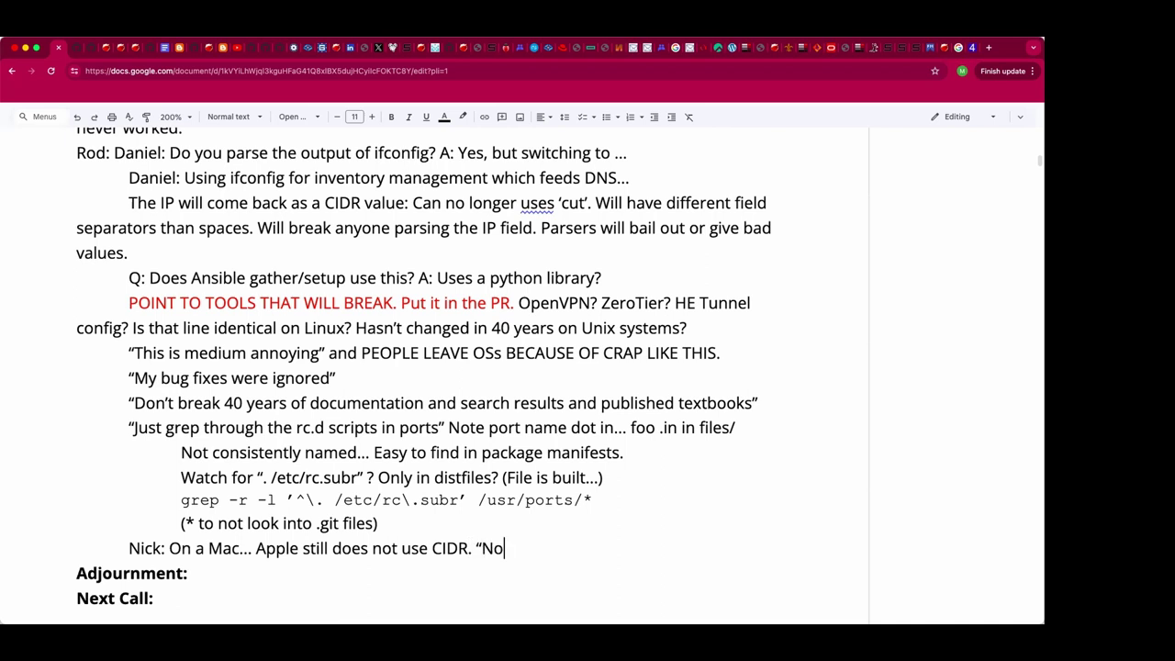
{"action": "type", "text": "dy uses CIDR ou"}
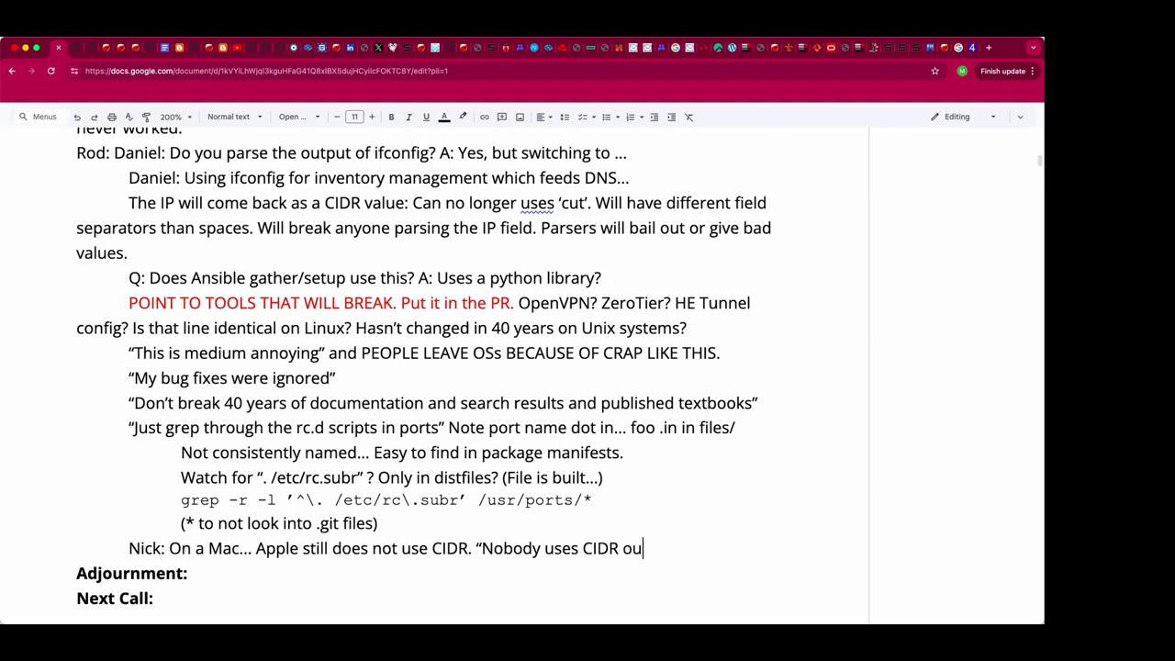
{"action": "type", "text": "tput bye"}
{"action": "key", "text": "BackSpace"}
{"action": "type", "text": "default”"}
{"action": "key", "text": "Return"}
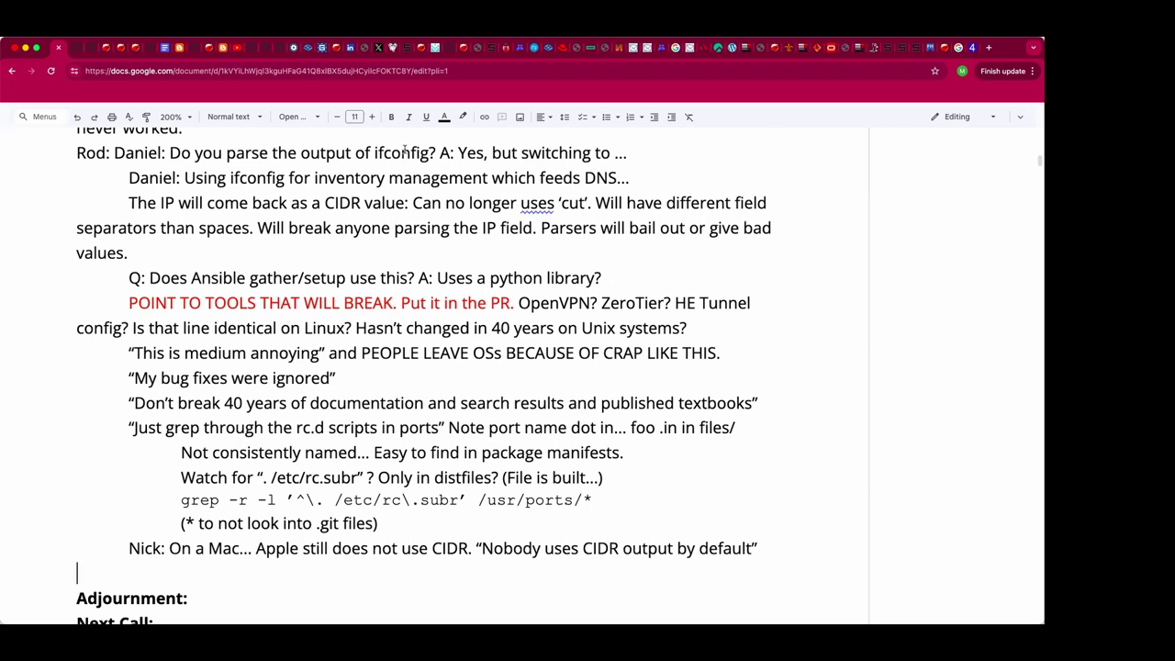
{"action": "scroll", "coordinate": [374, 497], "scroll_direction": "down", "scroll_amount": 1}
{"action": "scroll", "coordinate": [374, 496], "scroll_direction": "down", "scroll_amount": 2}
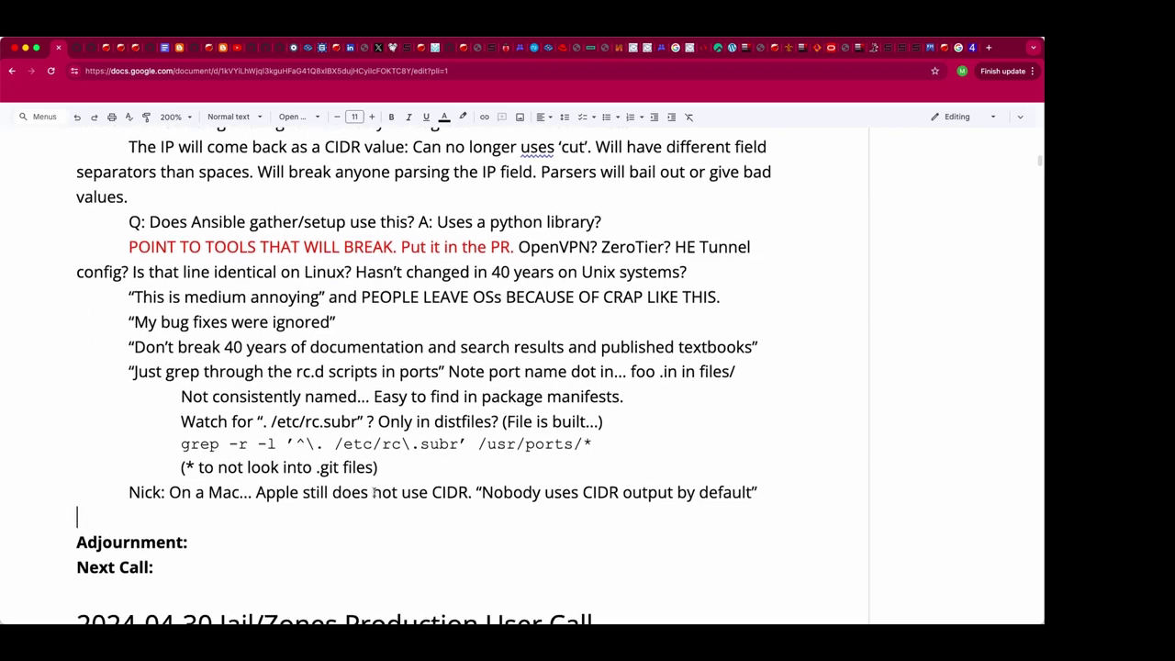
{"action": "scroll", "coordinate": [413, 554], "scroll_direction": "up", "scroll_amount": 1}
Step: Append '18:09 UTC' to the Adjournment heading
{"action": "left_click", "coordinate": [373, 587]}
{"action": "key", "text": "Up"}
{"action": "key", "text": "super+Right"}
{"action": "key", "text": "super+Tab"}
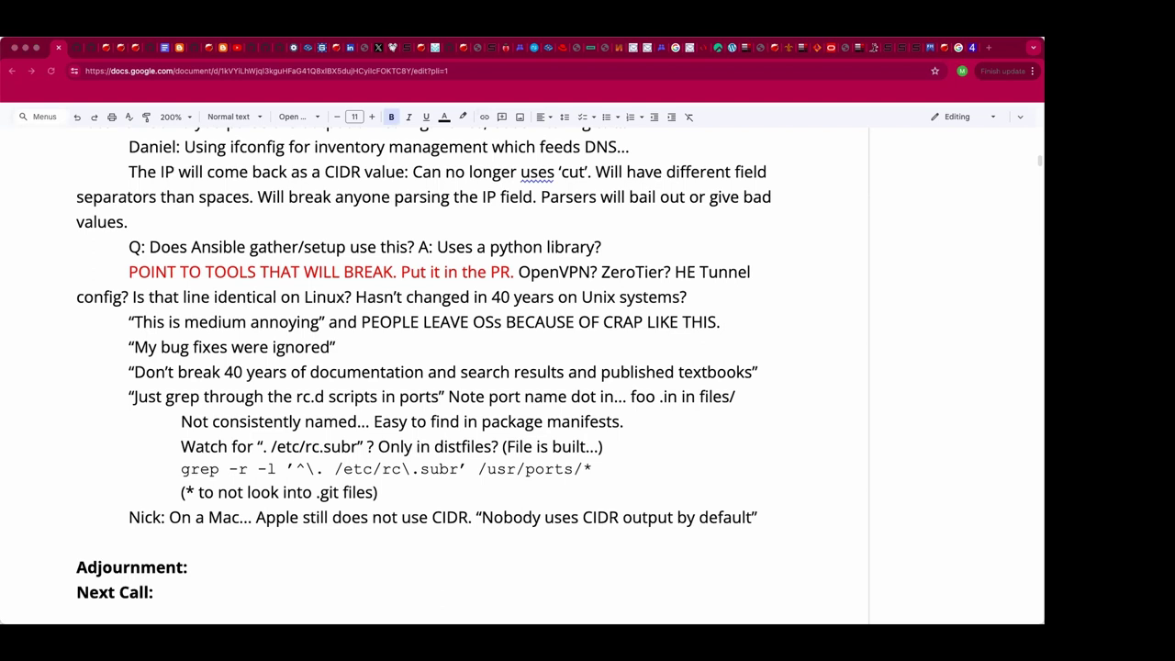
{"action": "left_click", "coordinate": [247, 571]}
{"action": "type", "text": "18:09 UT"}
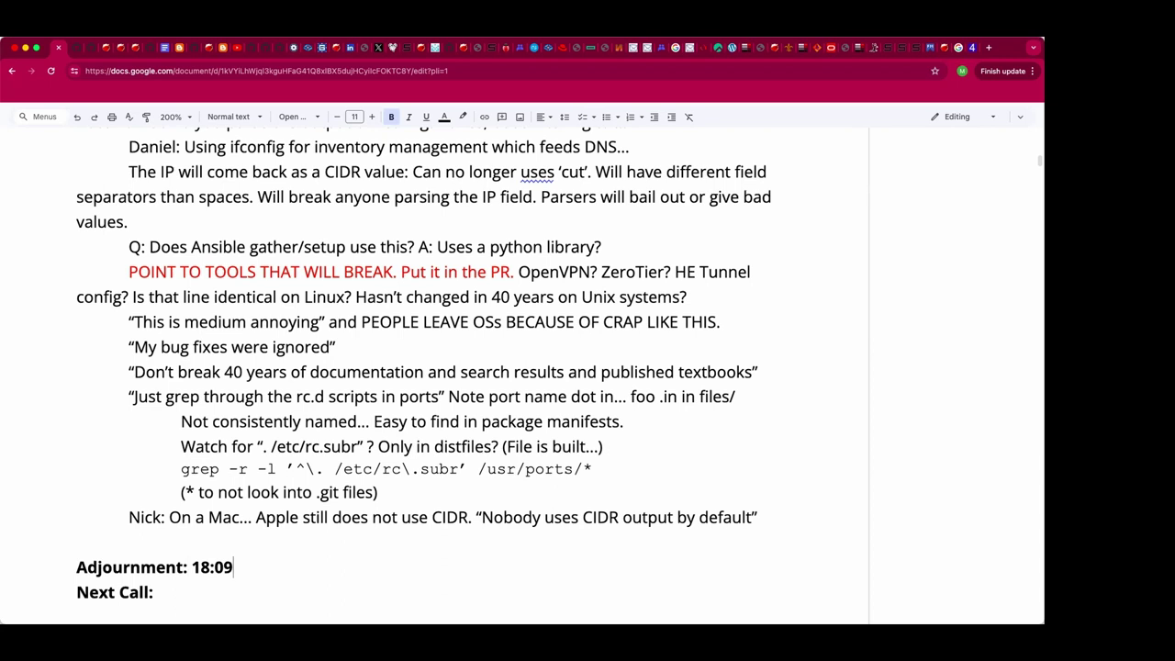
{"action": "type", "text": "C"}
{"action": "key", "text": "Down"}
Step: Set Next Call to 2024-05-14 and add the indented note 'Put “modern defaults” in fortune!'
{"action": "type", "text": "2024-0"}
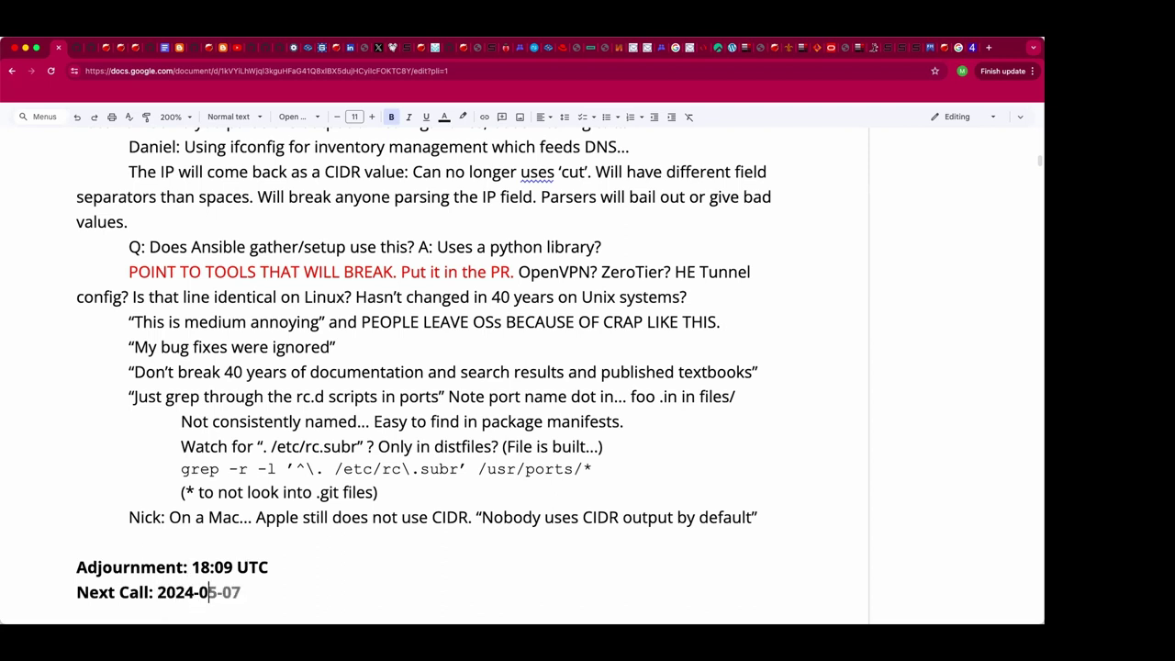
{"action": "type", "text": "5-14"}
{"action": "key", "text": "Up"}
{"action": "key", "text": "Up"}
{"action": "key", "text": "Tab"}
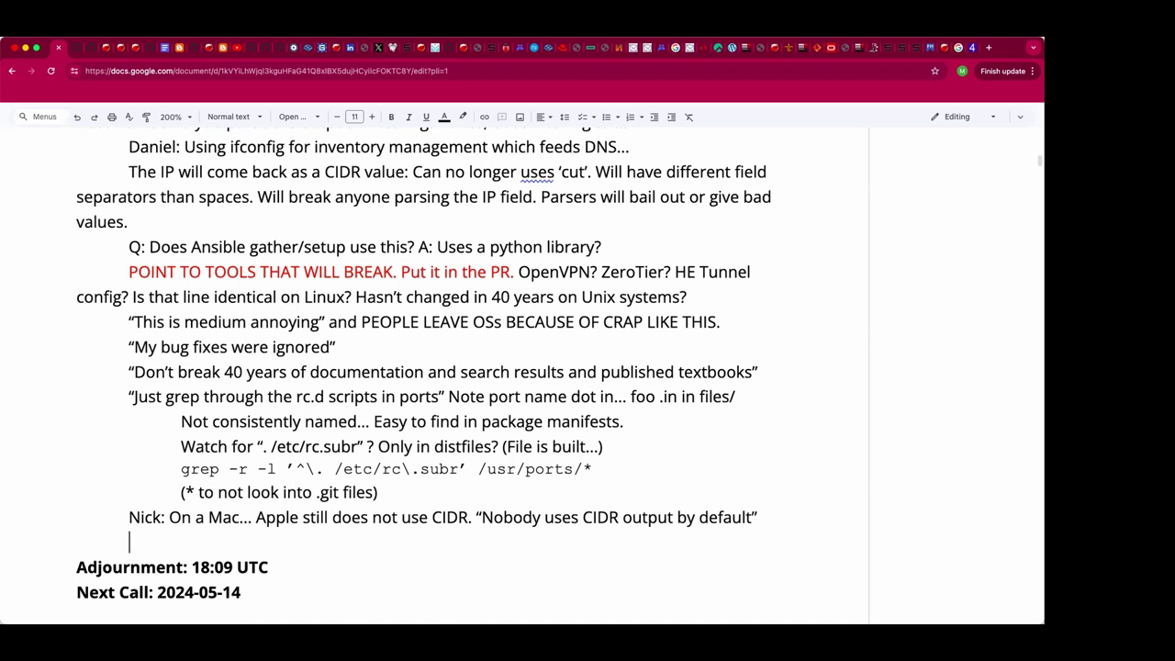
{"action": "type", "text": "Put \"modern defaults\" in F"}
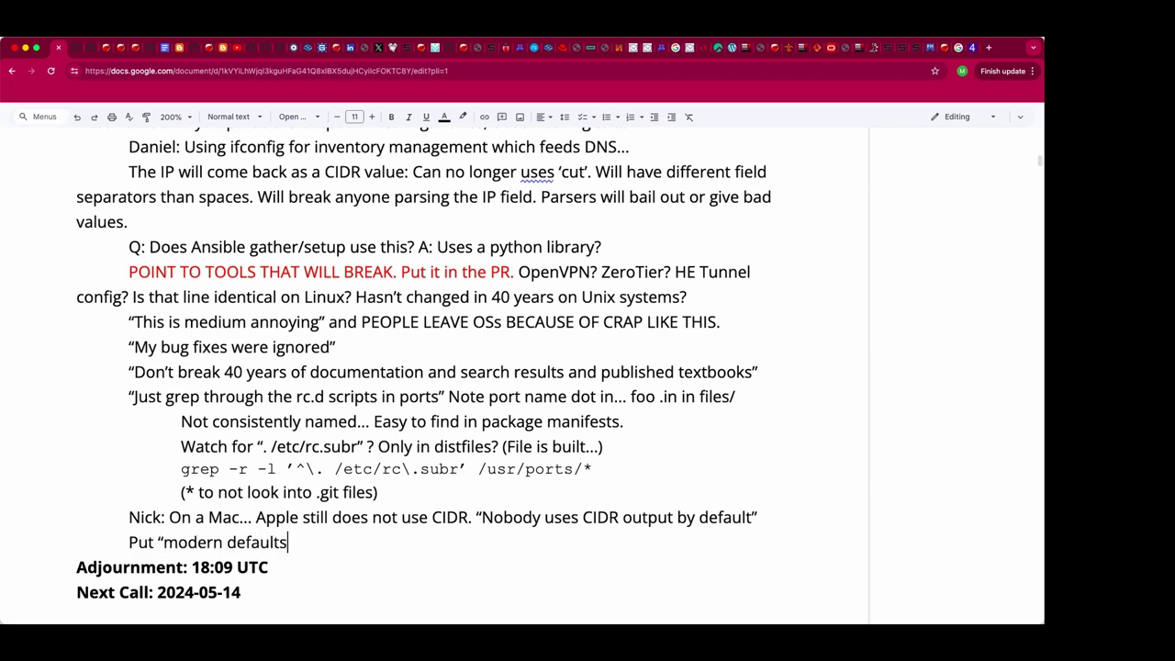
{"action": "key", "text": "BackSpace"}
{"action": "type", "text": "fortune!"}
{"action": "key", "text": "Return"}
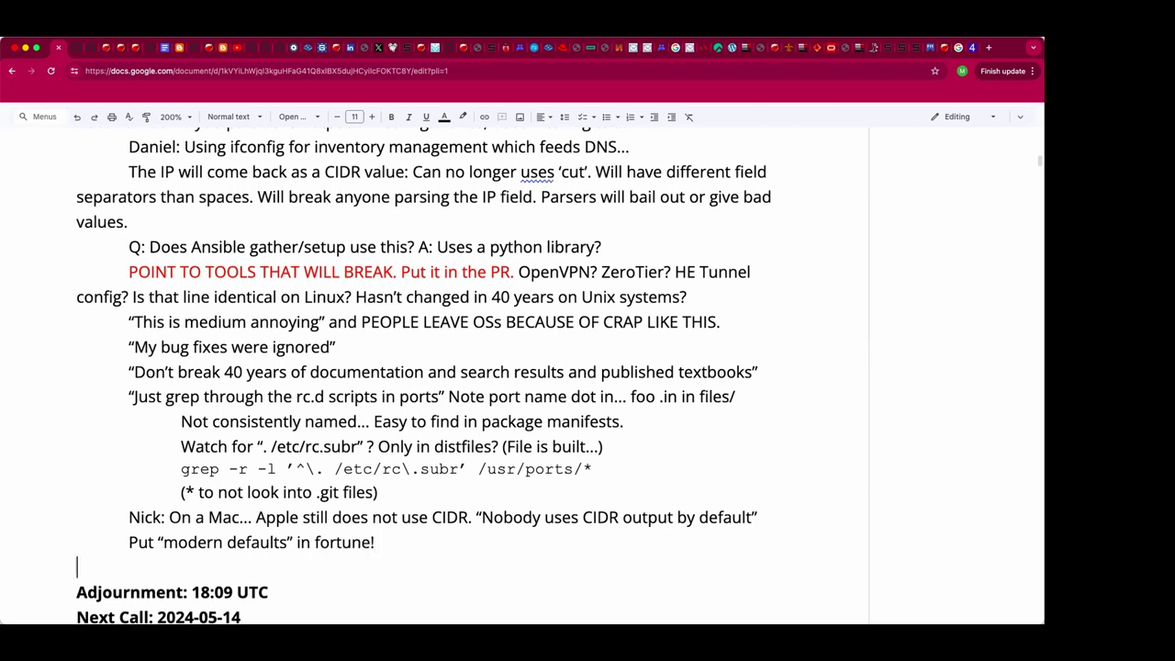
{"action": "scroll", "coordinate": [422, 376], "scroll_direction": "down", "scroll_amount": 1}
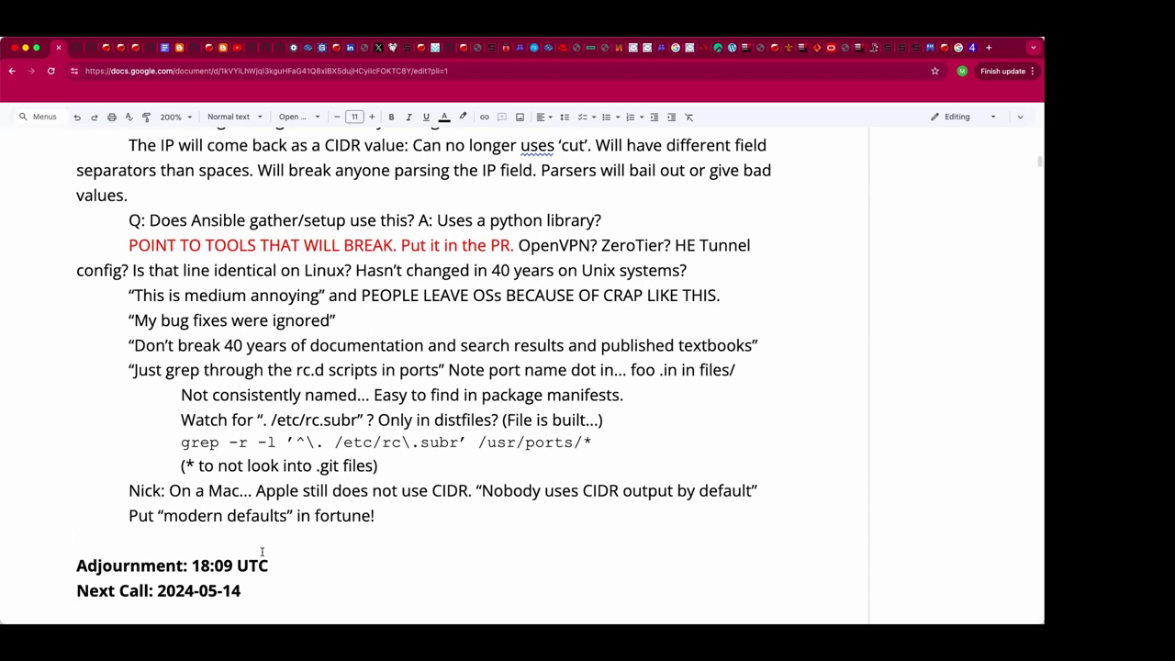
{"action": "key", "text": "Down"}
{"action": "key", "text": "Down"}
{"action": "key", "text": "Down"}
{"action": "key", "text": "Up"}
{"action": "key", "text": "Up"}
{"action": "scroll", "coordinate": [423, 376], "scroll_direction": "up", "scroll_amount": 1}
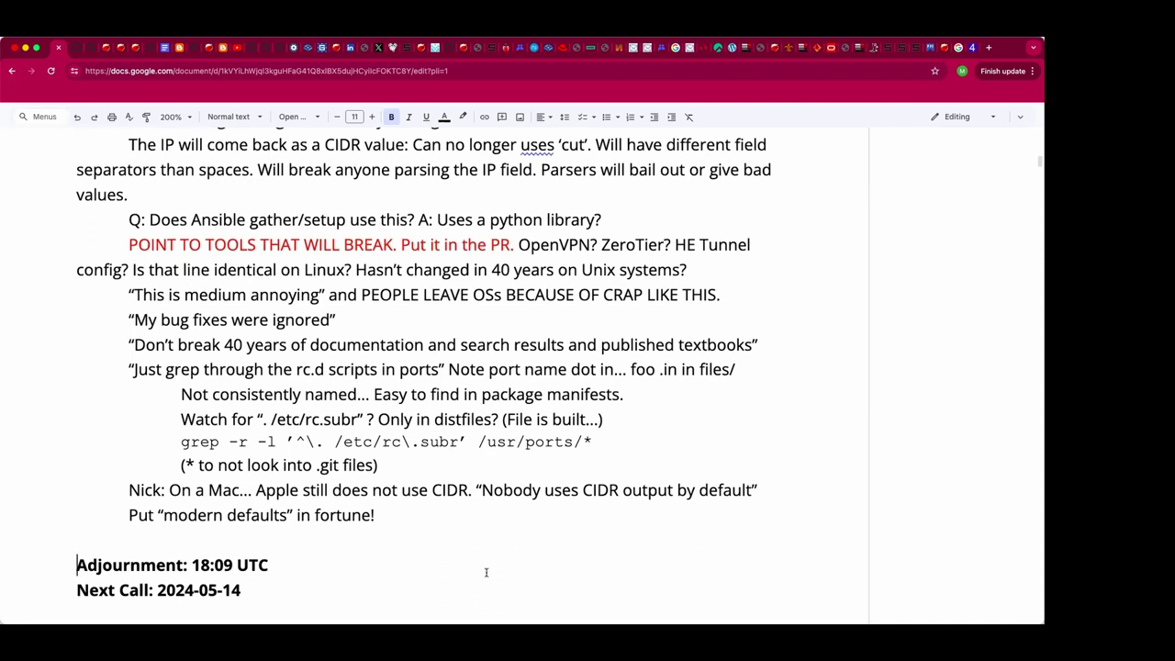
{"action": "left_click", "coordinate": [306, 570]}
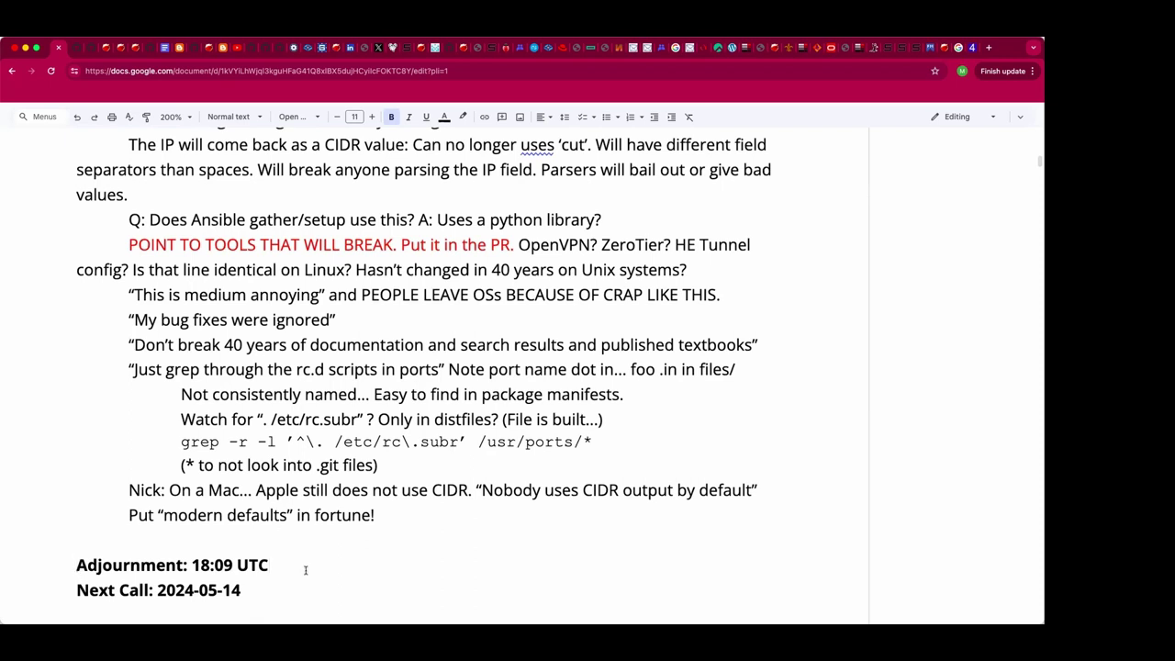